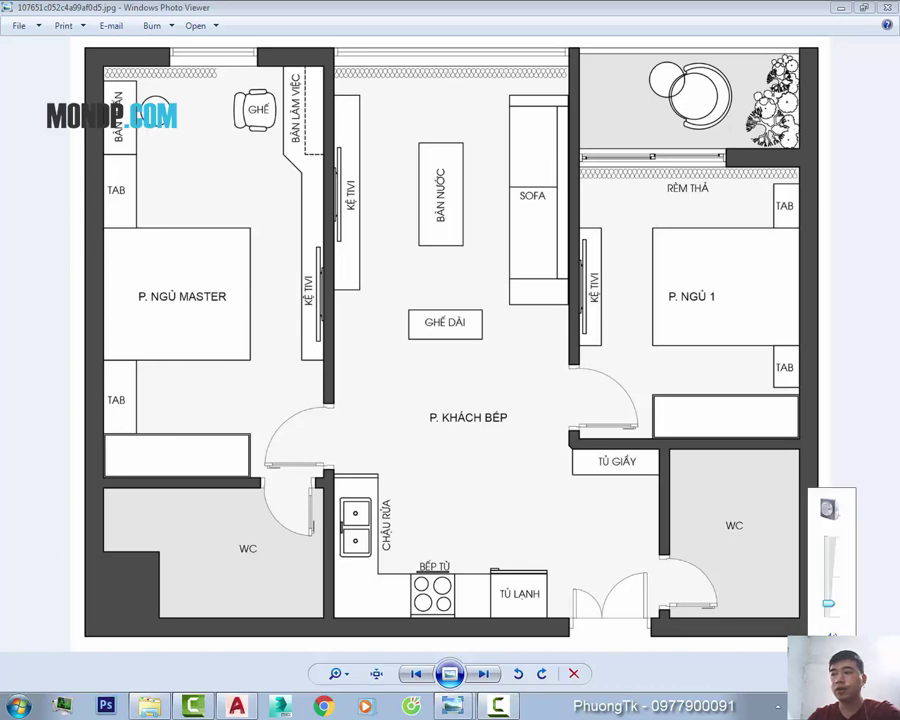
- Dismiss the volume slider and bring up the hand-annotated floor-plan photo in Photo Viewer
click(858, 444)
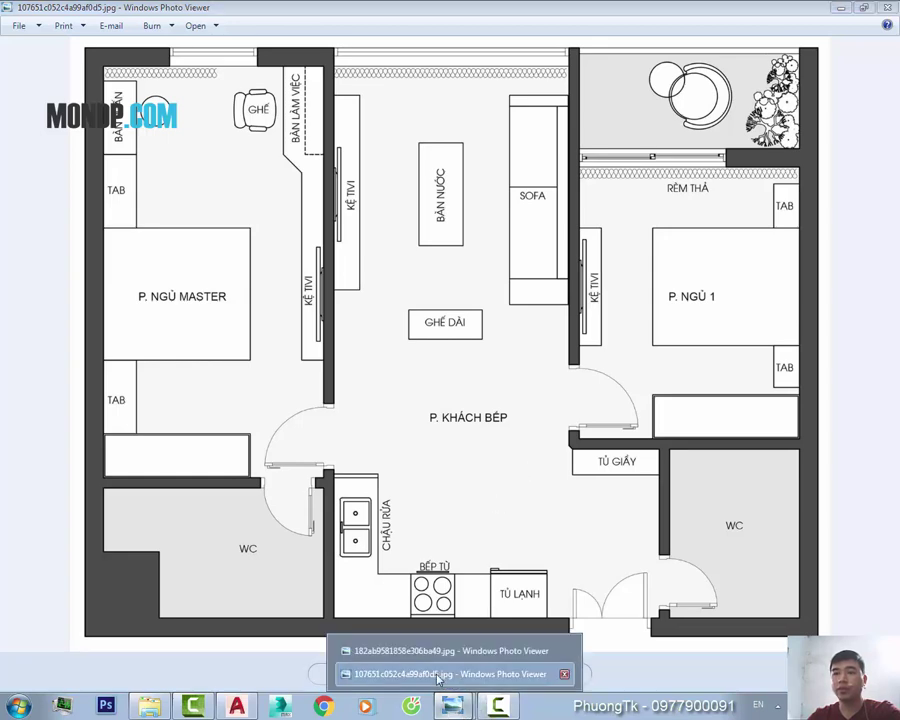
click(437, 651)
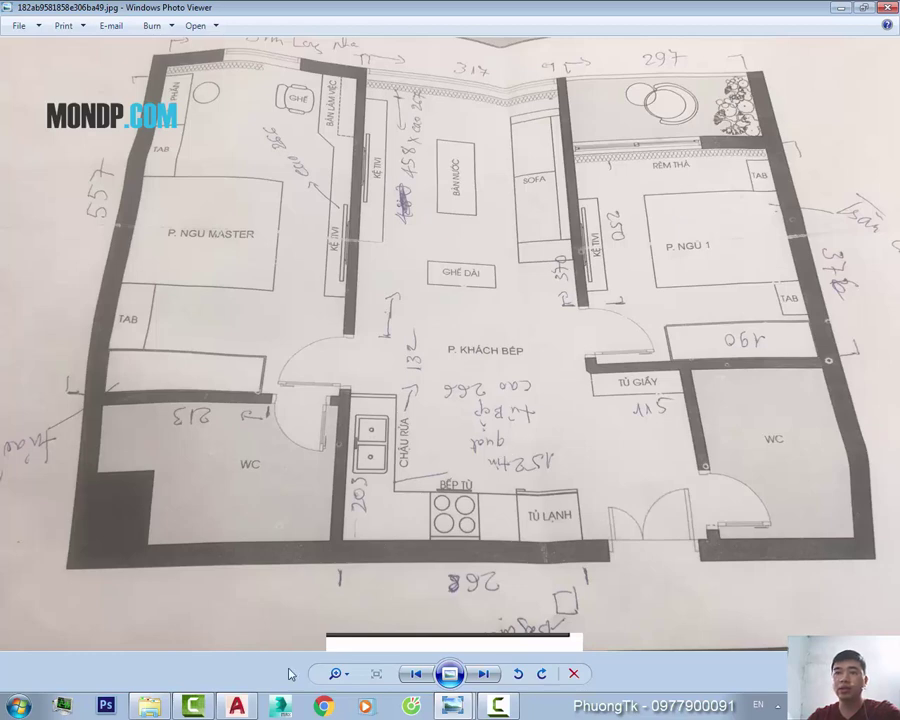
- In AutoCAD, abandon opening Mat Bang.dwg and create a new drawing from the Mau.dwt template
click(237, 707)
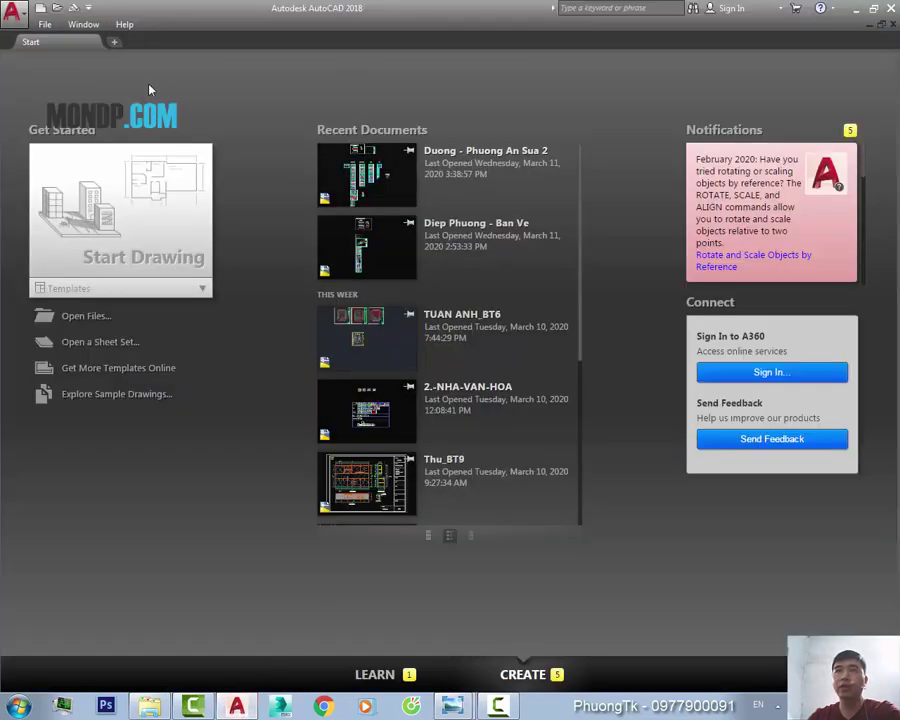
click(116, 45)
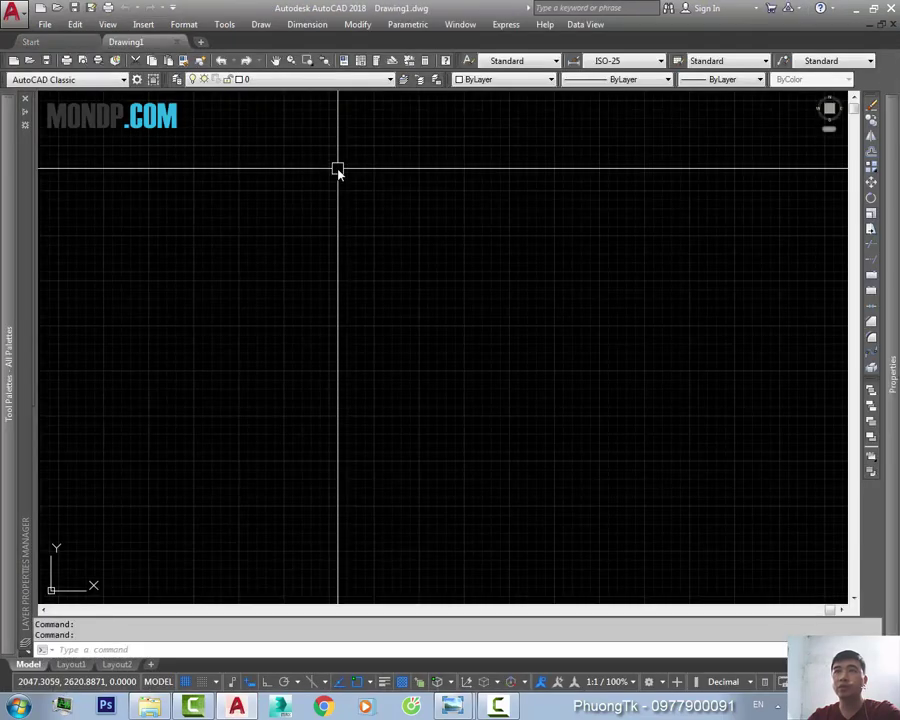
click(50, 42)
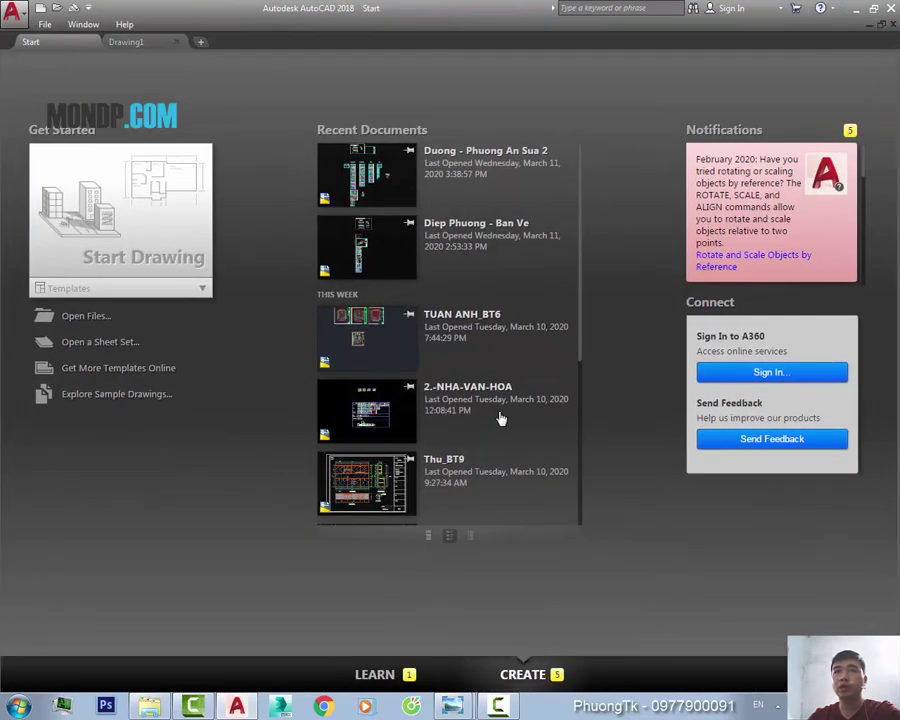
click(57, 8)
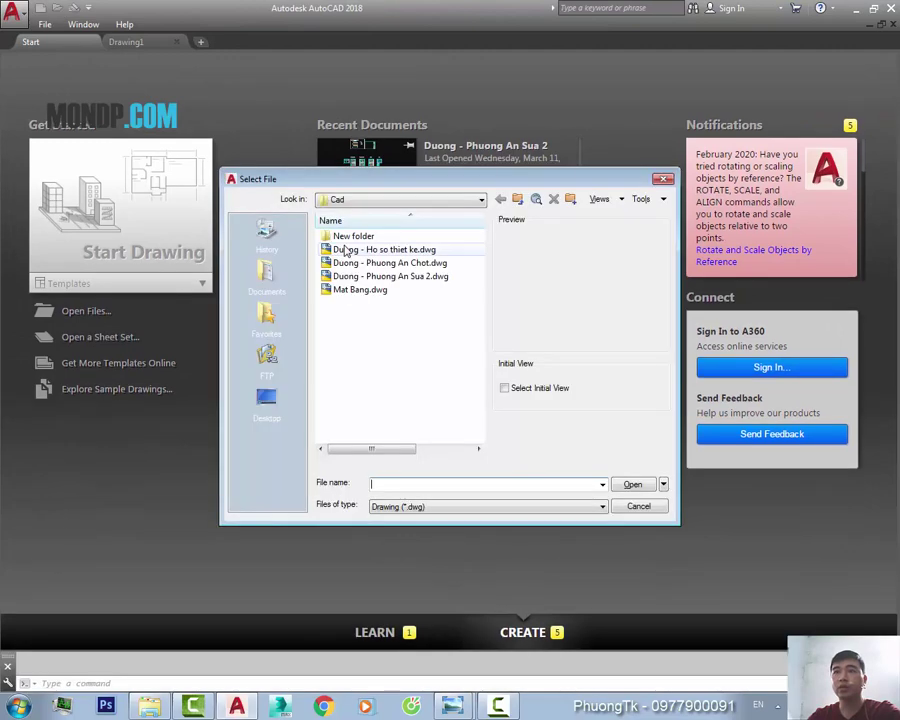
click(357, 292)
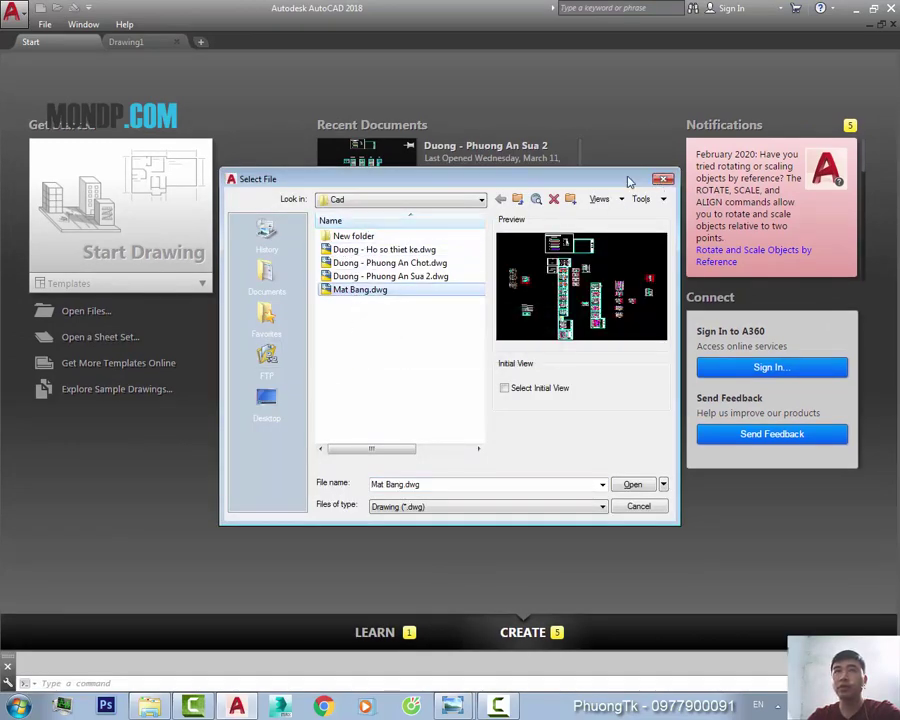
click(663, 179)
click(30, 8)
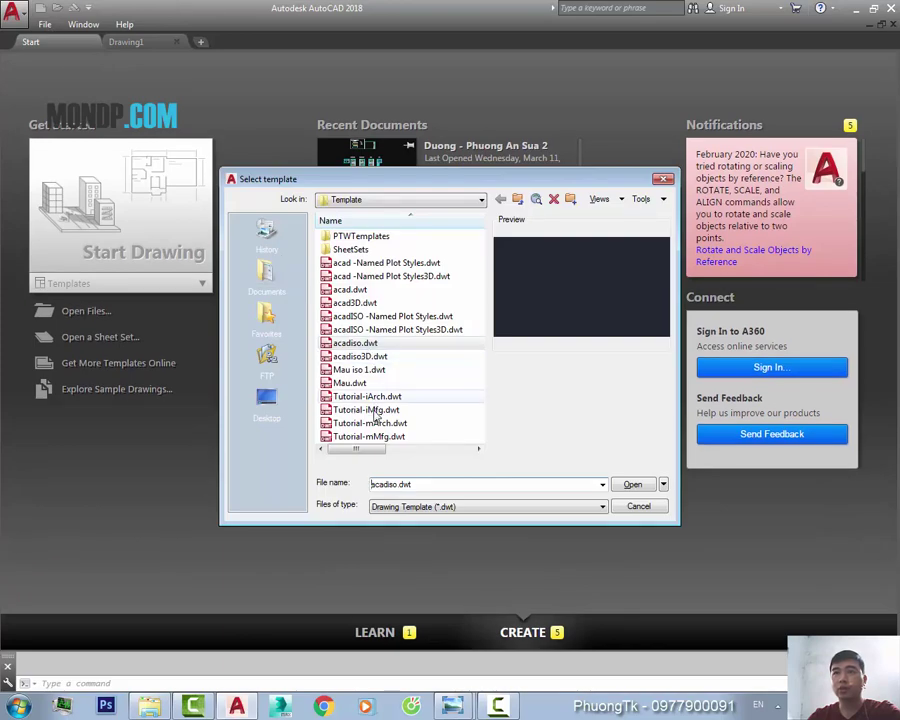
click(350, 383)
click(631, 484)
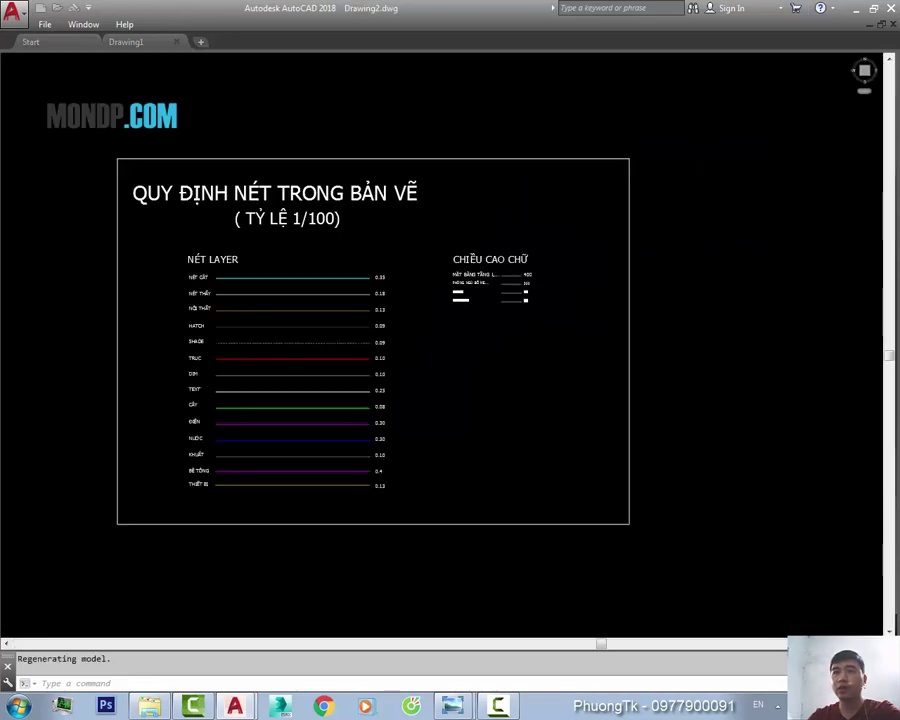
- With layer 0 current, drag the clean floor-plan JPG from the Phoi Canh folder into the drawing
click(268, 82)
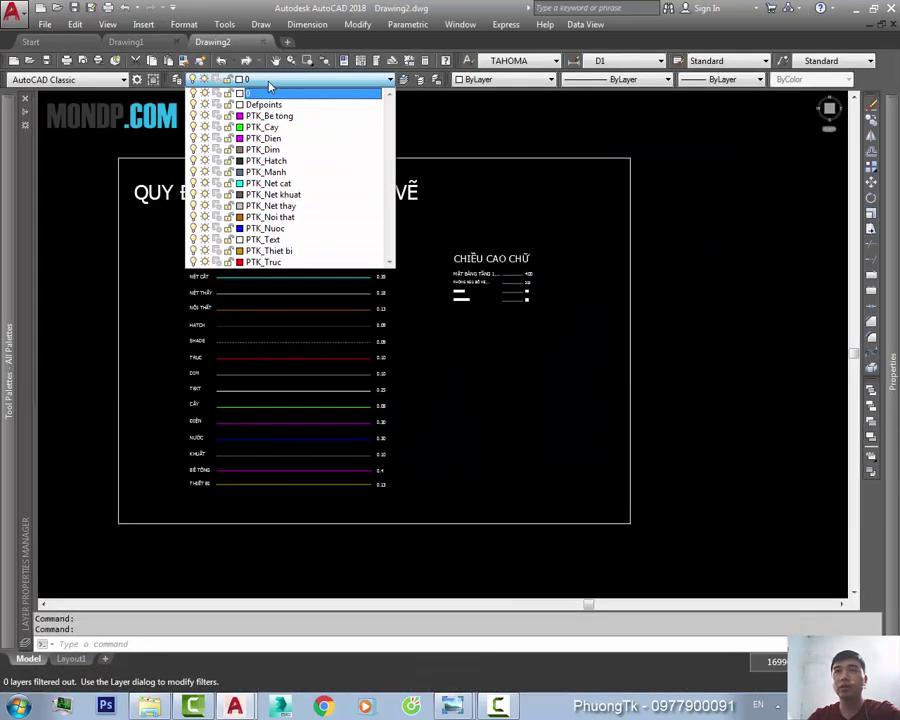
click(268, 91)
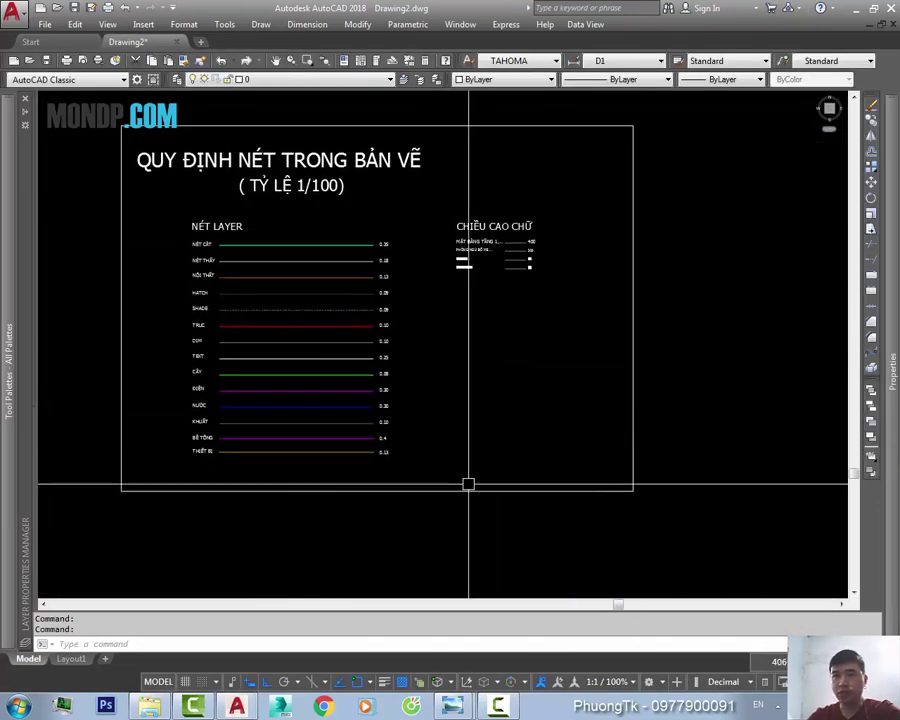
click(149, 706)
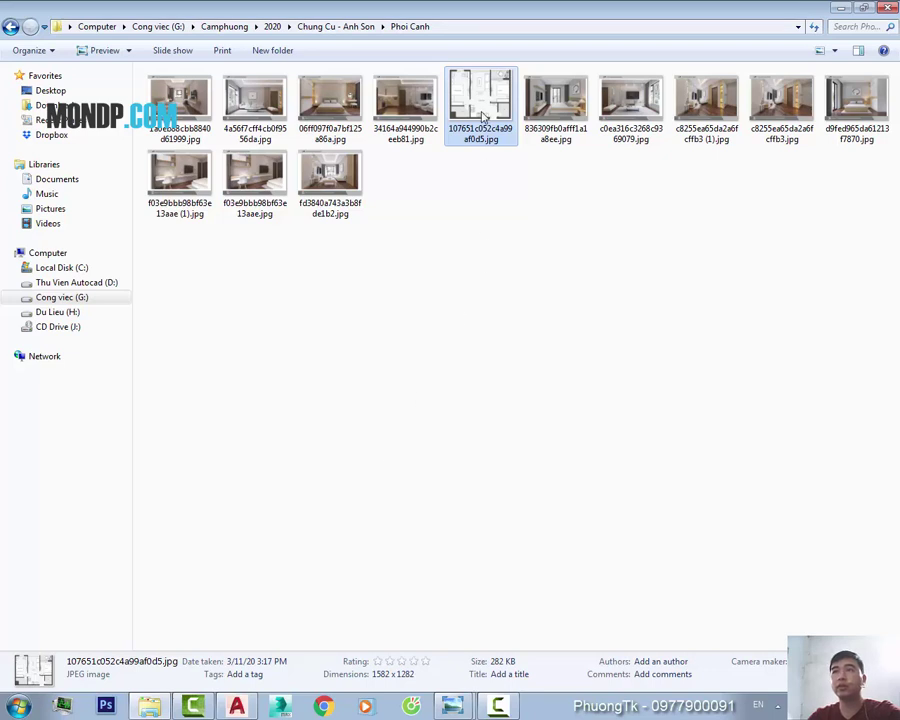
drag(483, 117, 243, 708)
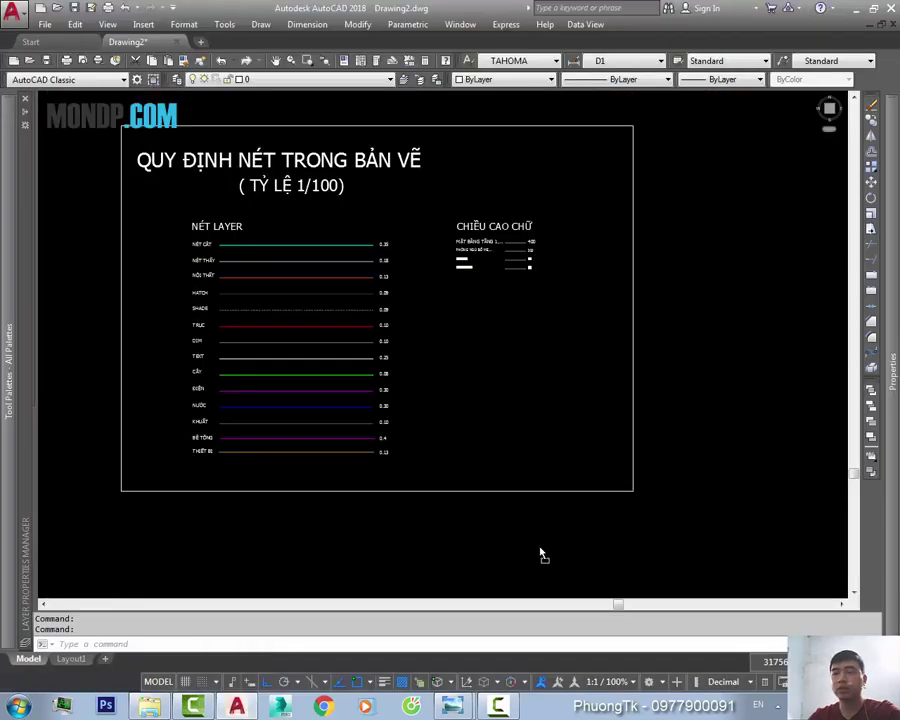
drag(243, 708, 540, 546)
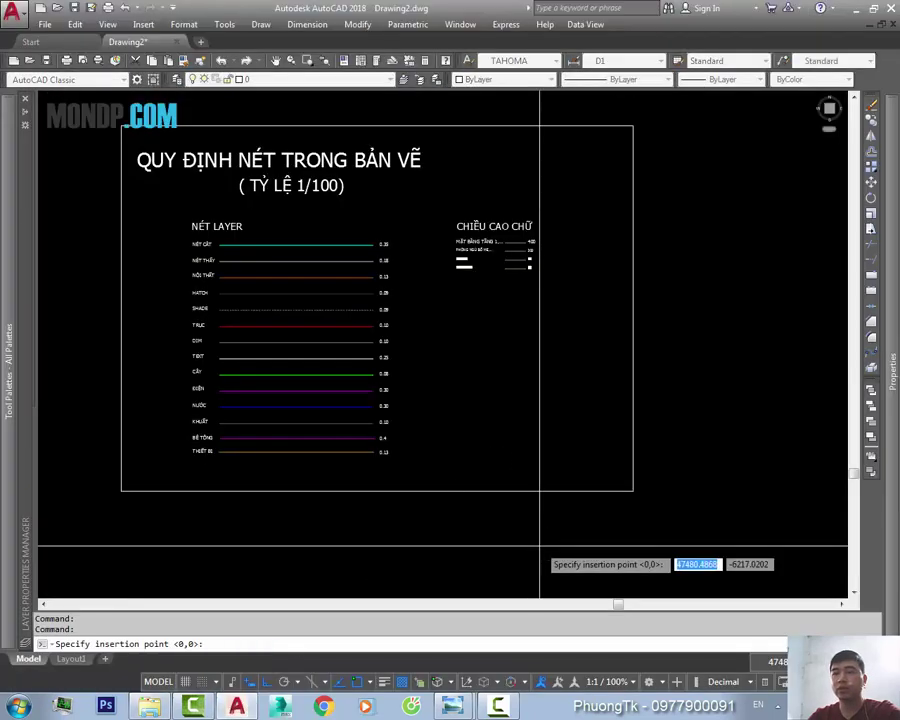
click(540, 546)
- Insert the floor-plan image at its default scale and rotation
click(630, 520)
click(616, 551)
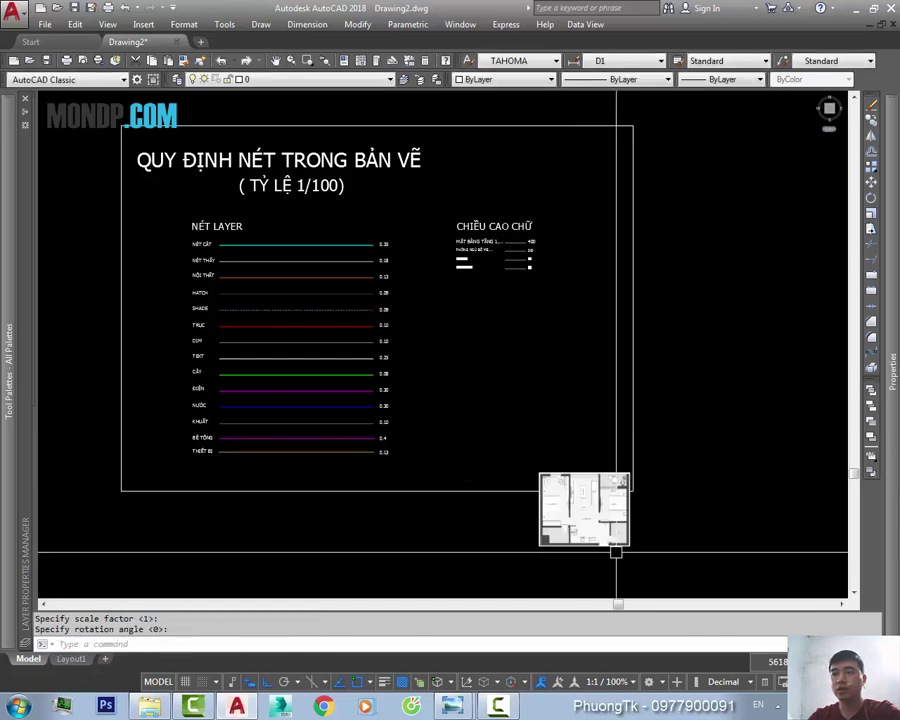
middle_drag(616, 551, 584, 440)
- Move the floor-plan image left below the line-standards sheet, then return to the annotated photo
text(m)
key(Return)
drag(578, 440, 540, 429)
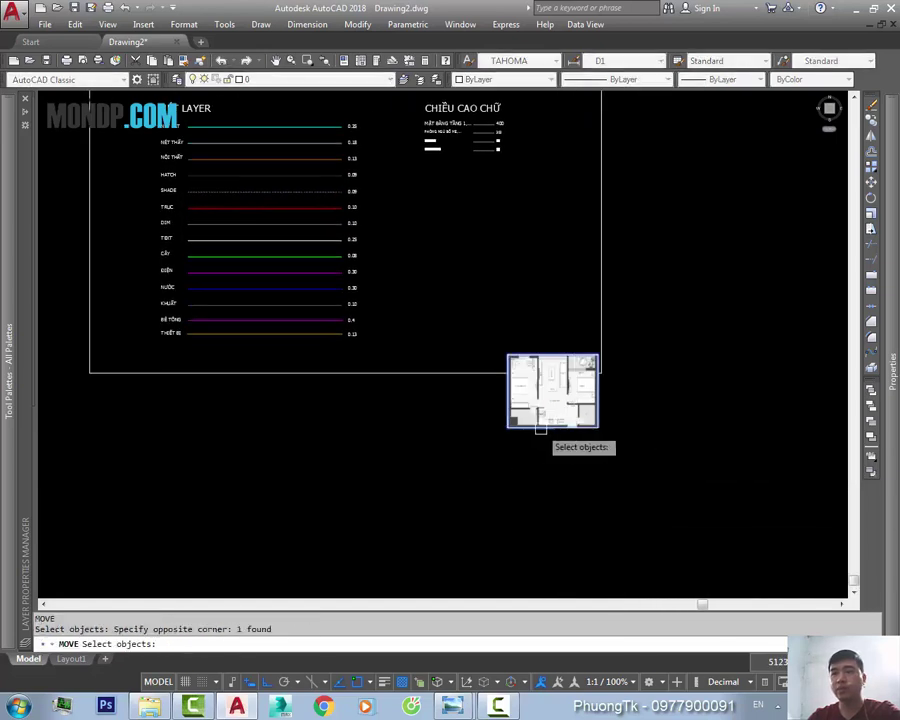
key(Return)
click(524, 448)
middle_drag(590, 444, 624, 490)
key(Escape)
key(Return)
drag(680, 416, 550, 480)
click(597, 520)
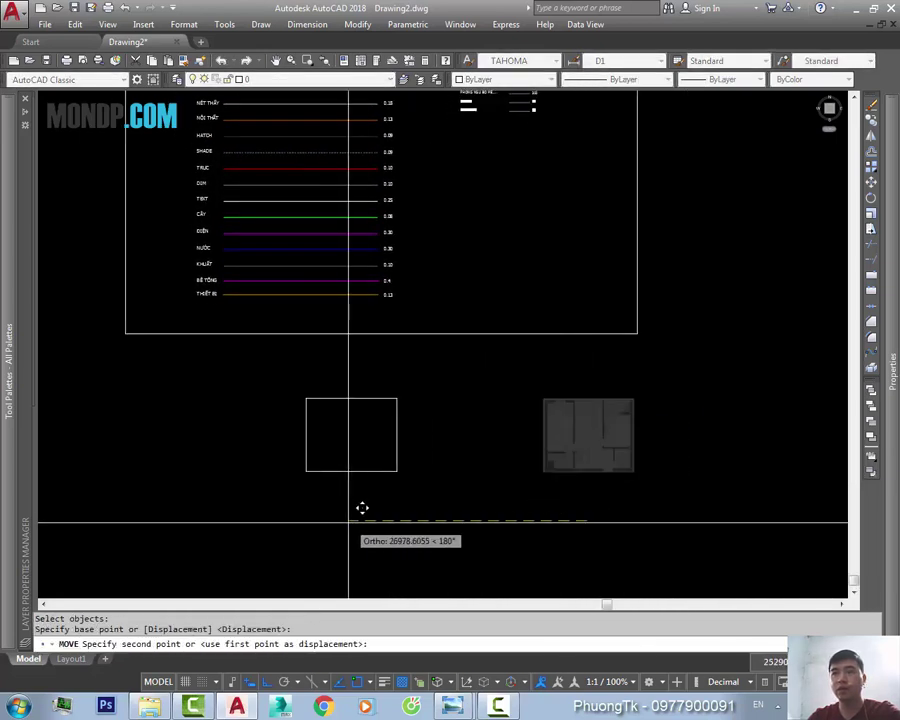
click(362, 508)
key(Escape)
middle_drag(451, 468, 468, 448)
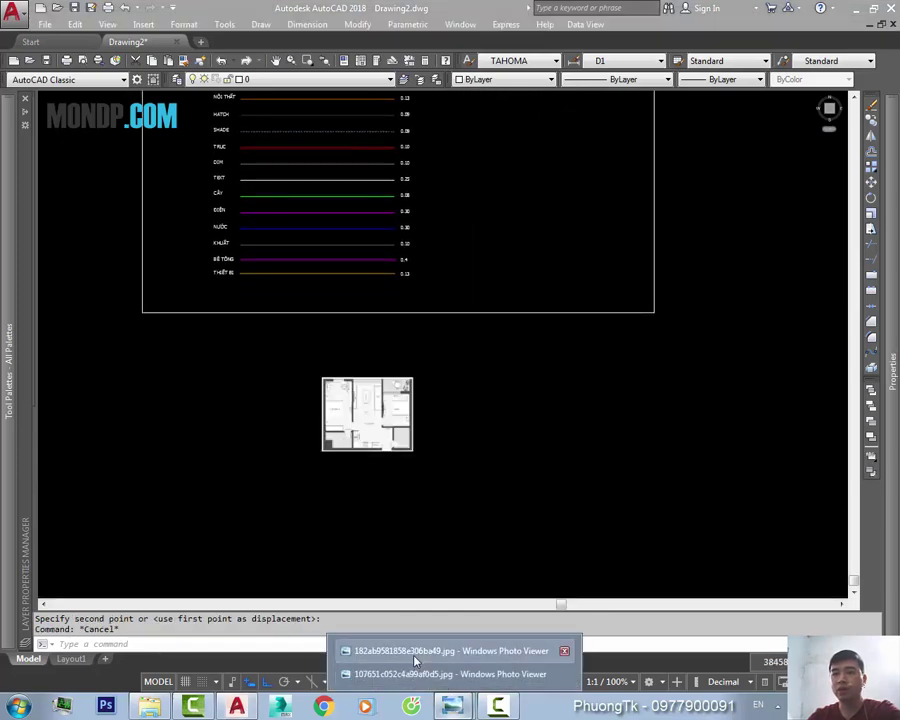
click(415, 660)
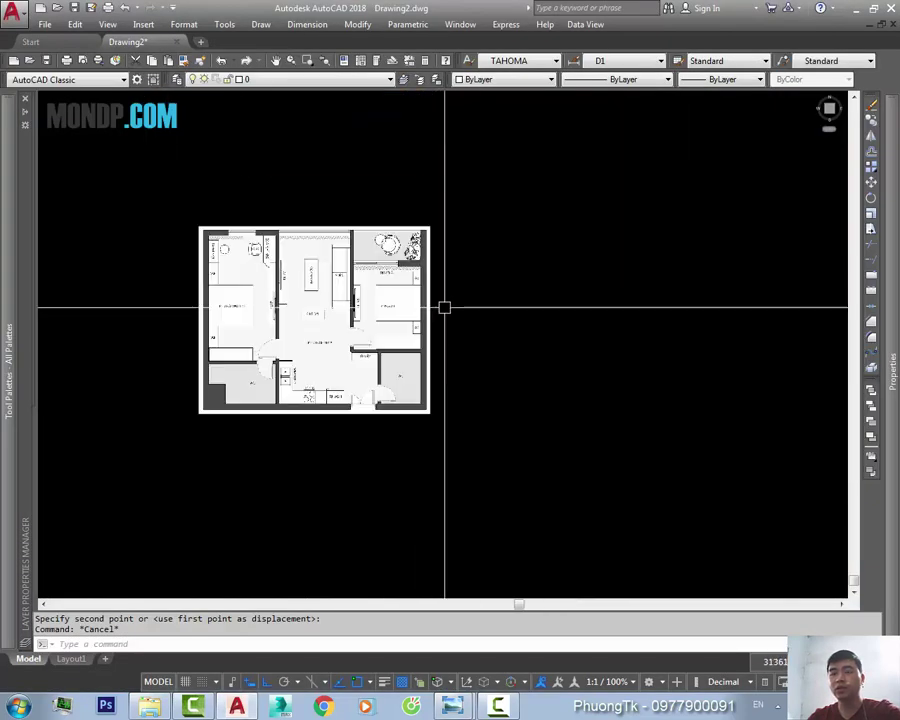
- Draw a 3170-long horizontal reference line beside the floor plan
text(l)
key(Return)
middle_drag(442, 306, 374, 306)
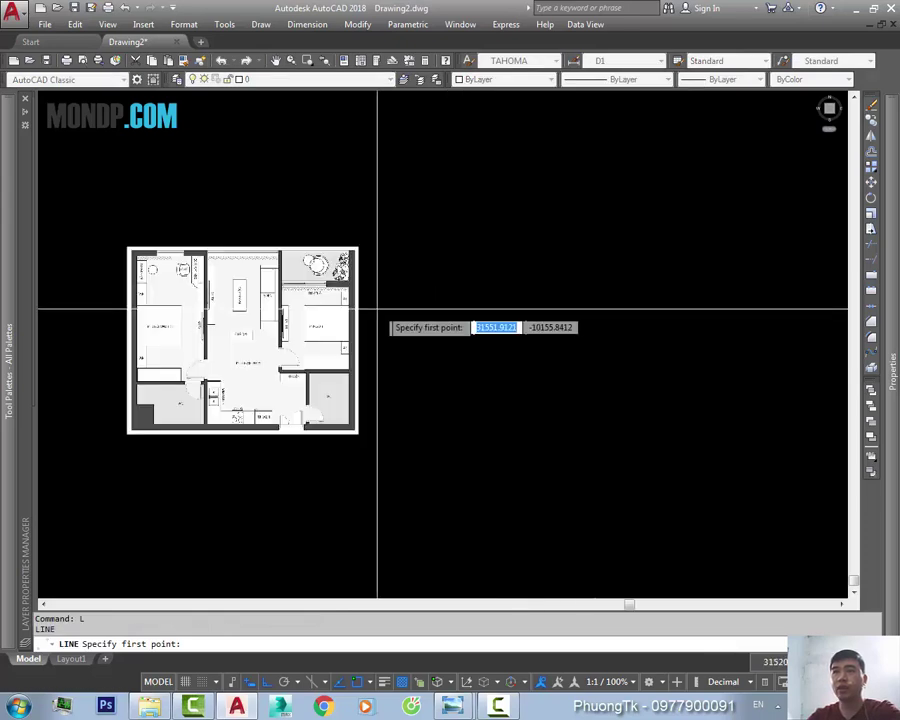
click(403, 318)
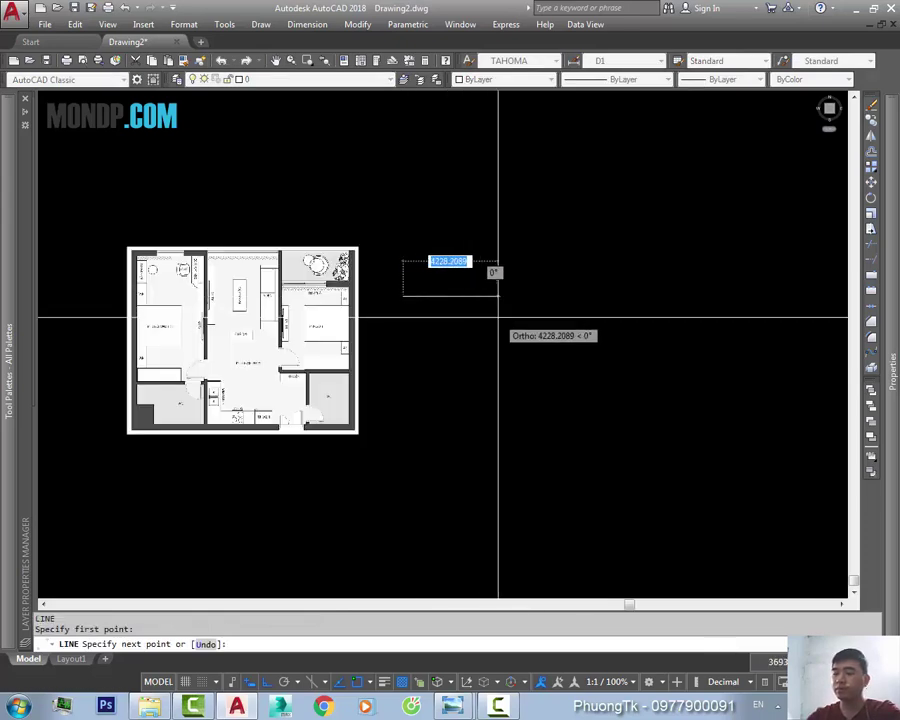
text(3170)
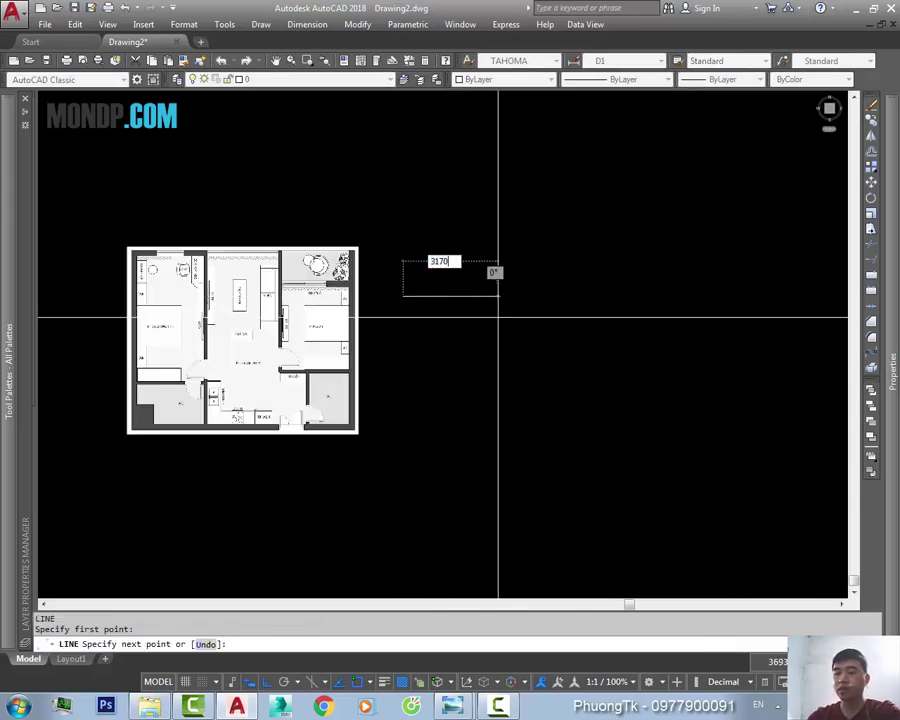
key(Return)
scroll(438, 317, up, 2)
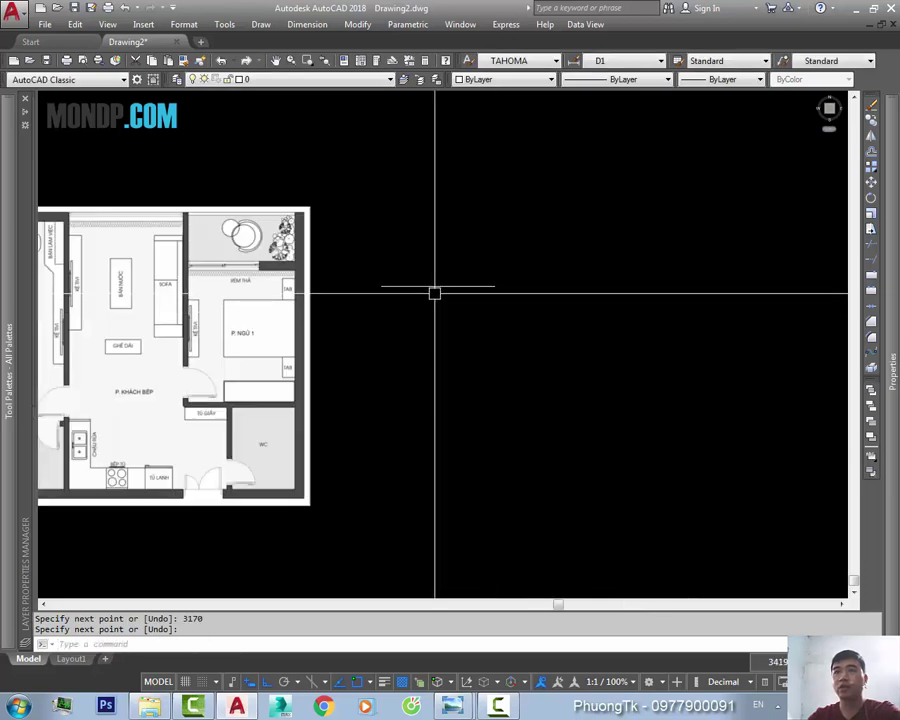
key(Return)
click(436, 287)
middle_drag(244, 230, 352, 265)
key(Escape)
- Trace a line along the top wall from its corner to the next wall corner
text(l)
key(Return)
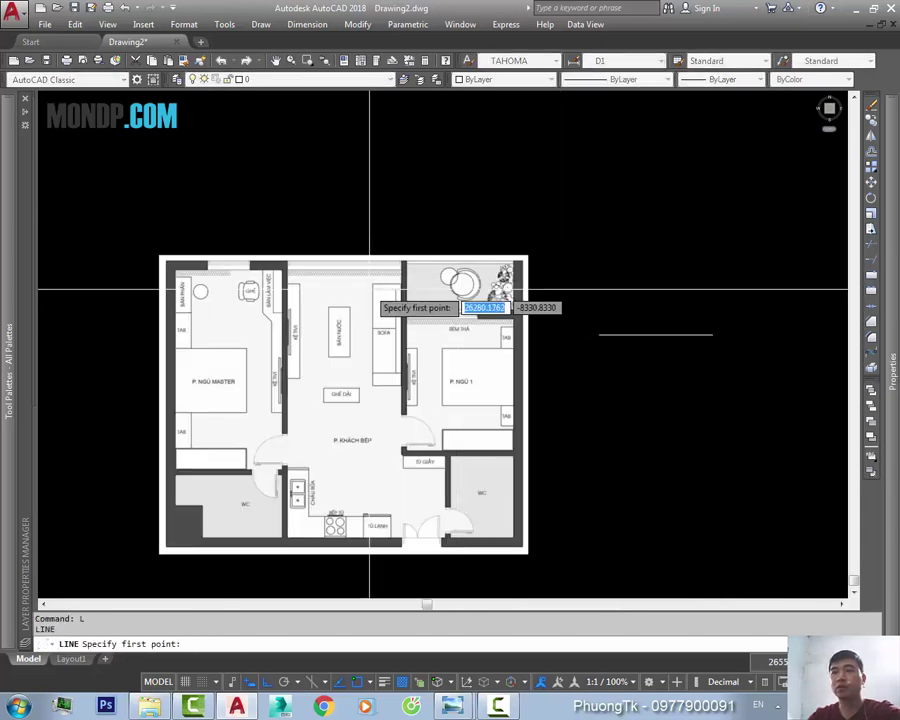
scroll(320, 268, up, 3)
scroll(263, 266, up, 3)
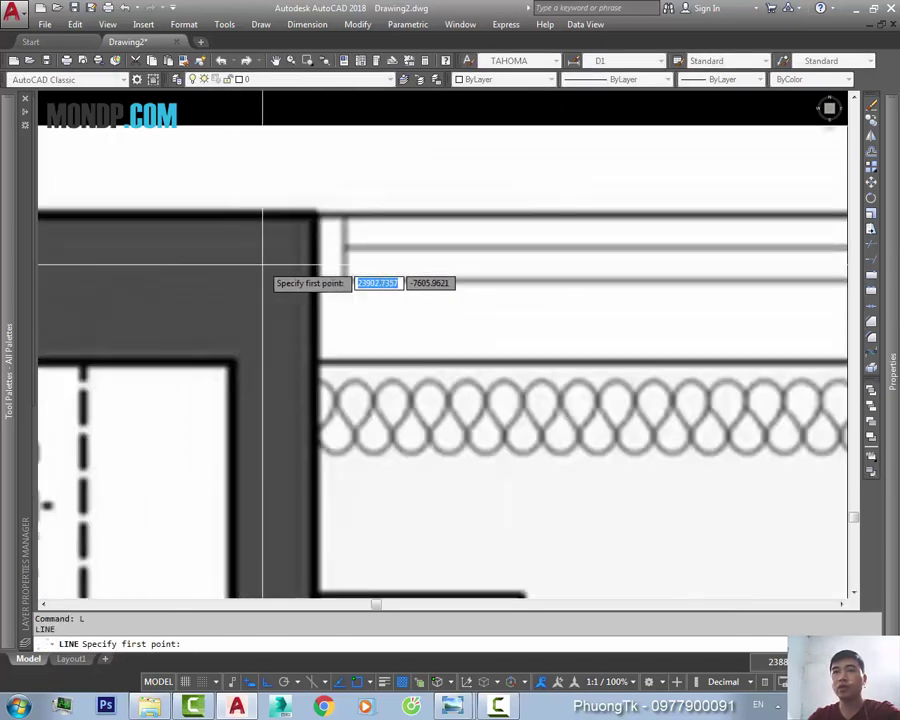
click(315, 213)
scroll(315, 213, down, 2)
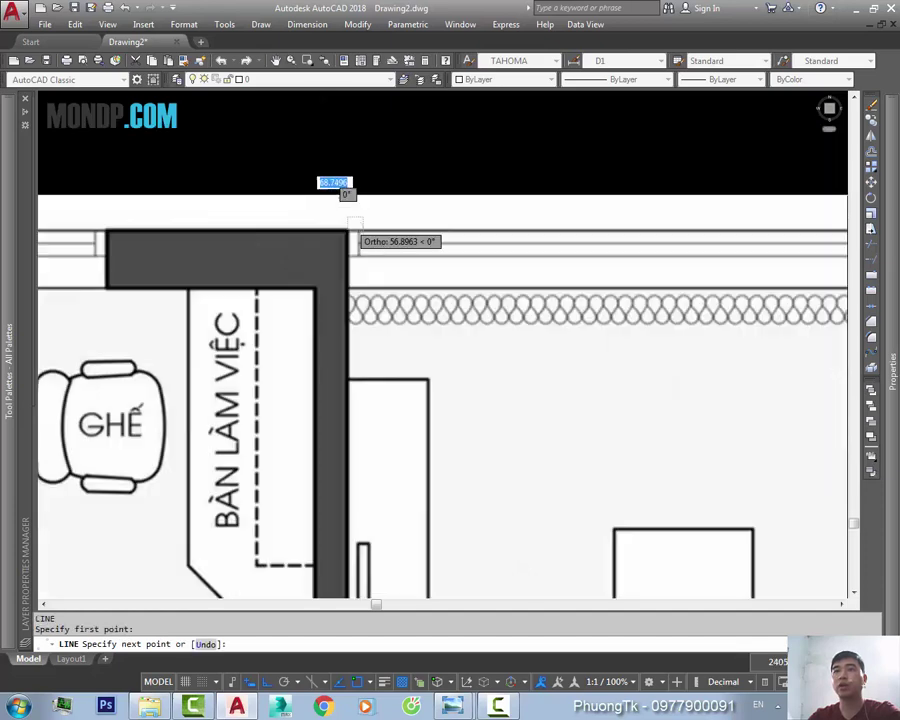
middle_drag(342, 191, 201, 207)
scroll(390, 209, up, 2)
scroll(500, 250, up, 2)
scroll(494, 250, up, 2)
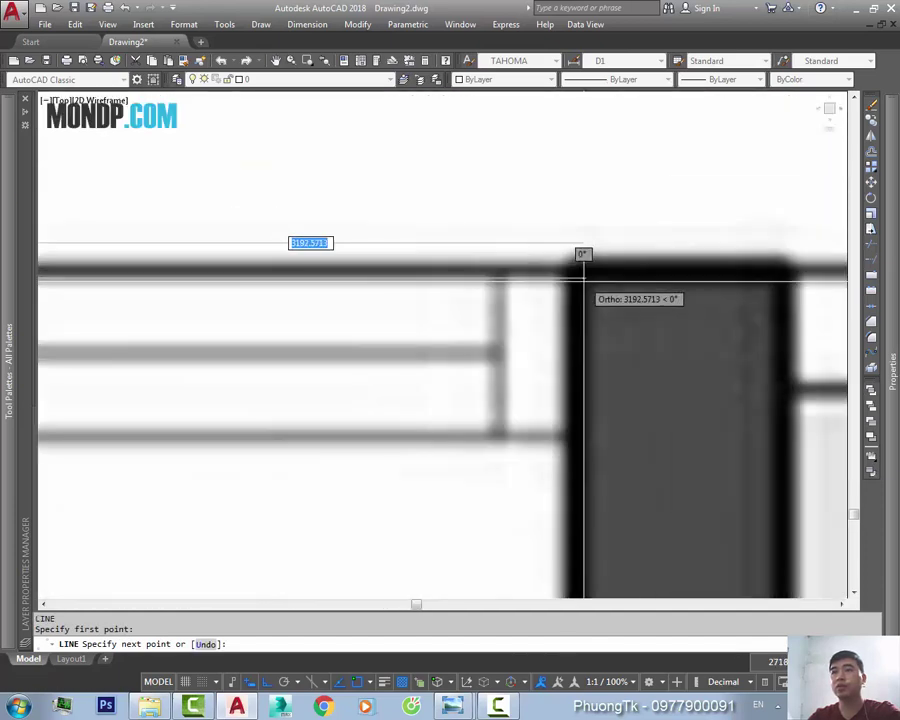
click(577, 277)
key(Escape)
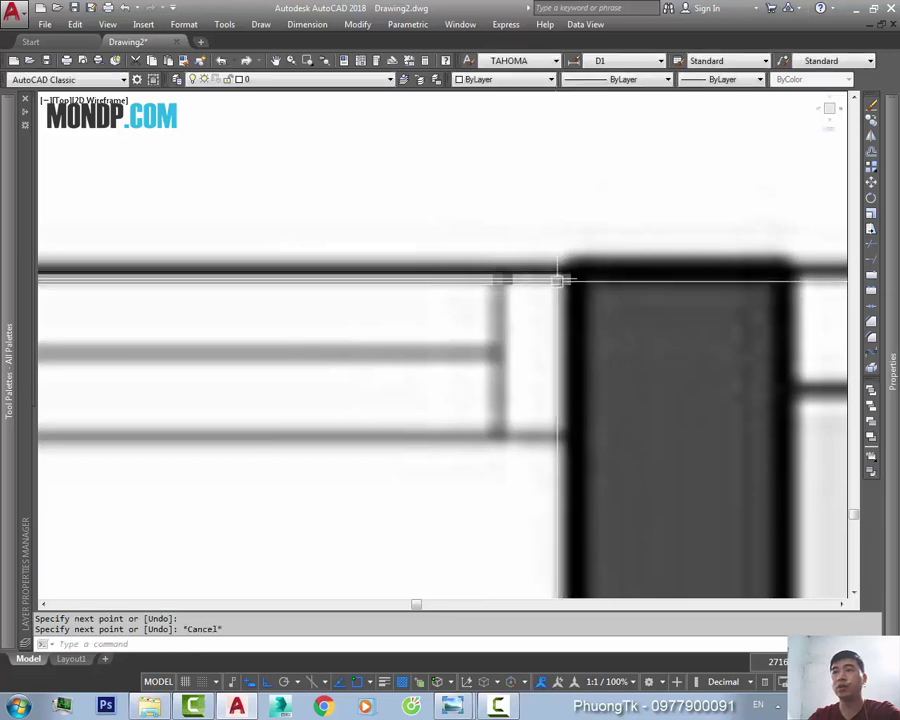
- Select the floor-plan image and the reference line in turn, then clear the selection
scroll(500, 290, down, 2)
scroll(420, 310, down, 3)
scroll(379, 321, down, 2)
scroll(379, 321, down, 3)
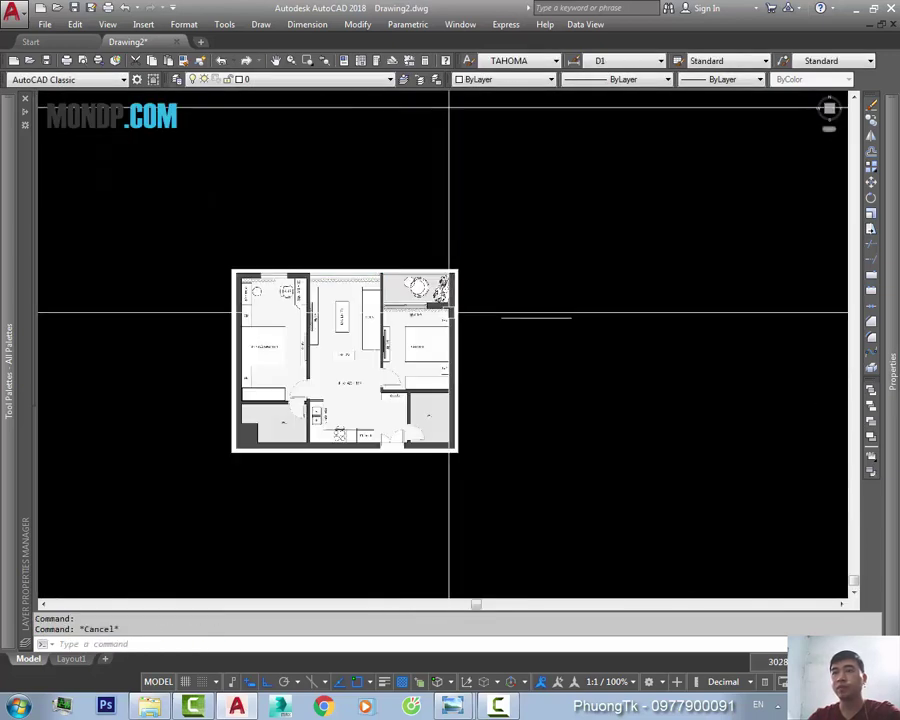
click(330, 335)
click(464, 240)
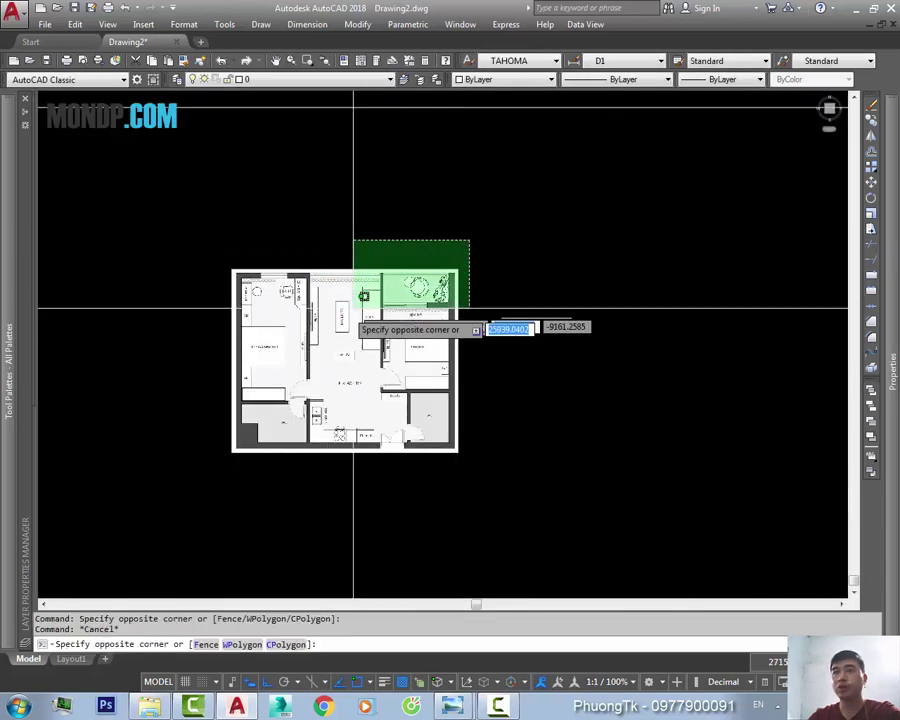
click(348, 330)
key(Escape)
click(540, 318)
key(Escape)
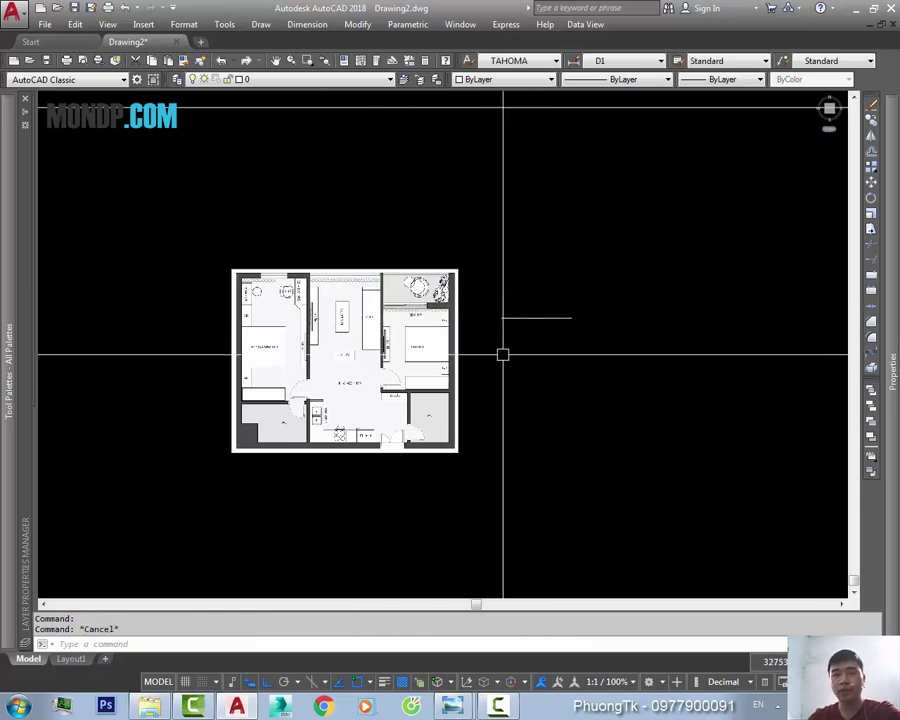
- Start ALIGN and window-select the floor-plan image as the object to align
text(a)
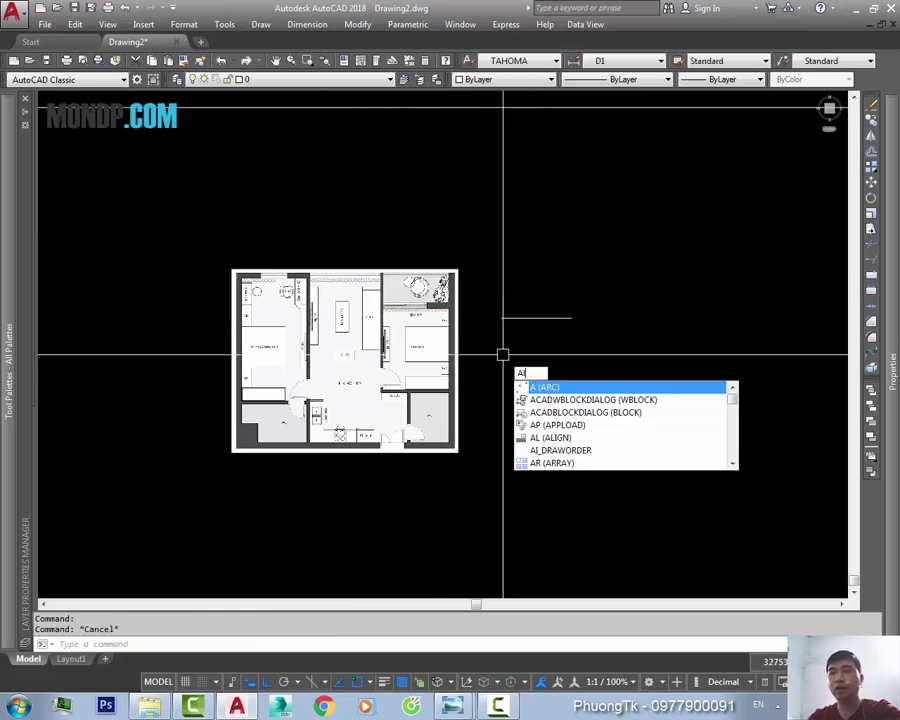
text(l)
key(Return)
click(465, 245)
click(304, 326)
scroll(320, 310, up, 2)
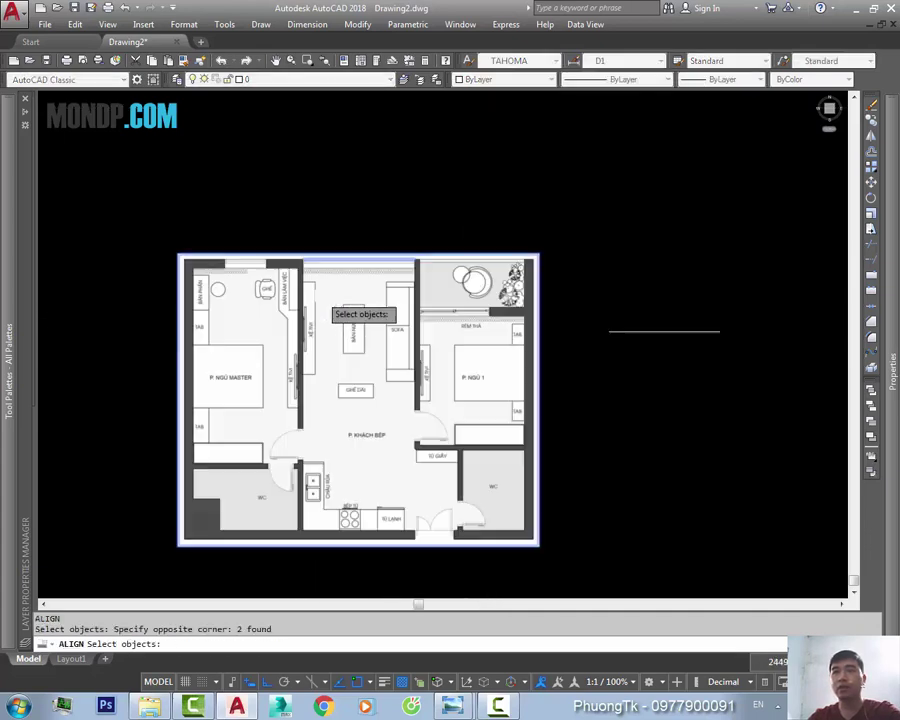
scroll(300, 215, up, 5)
scroll(420, 290, down, 6)
scroll(342, 238, up, 4)
key(Return)
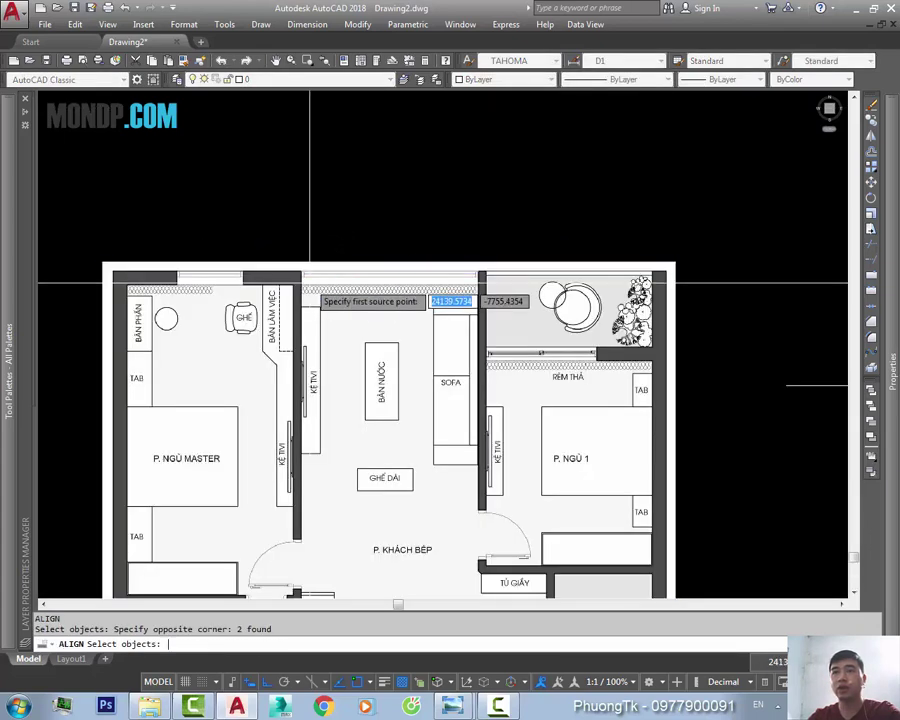
- Map two plan points onto the reference line's endpoints and scale the image to match
click(300, 268)
middle_drag(464, 344, 330, 294)
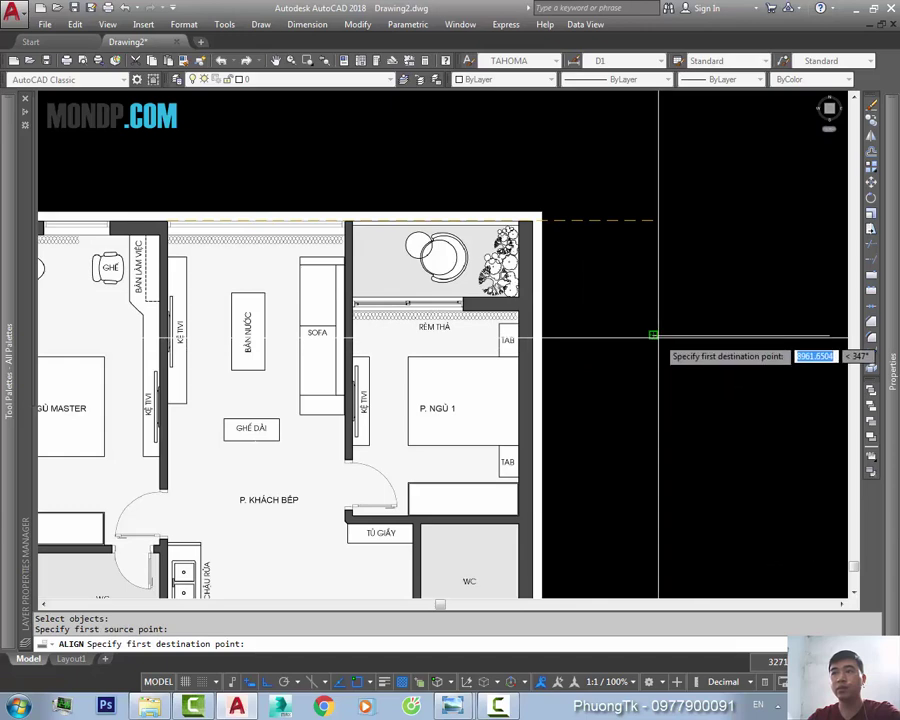
click(652, 335)
click(345, 219)
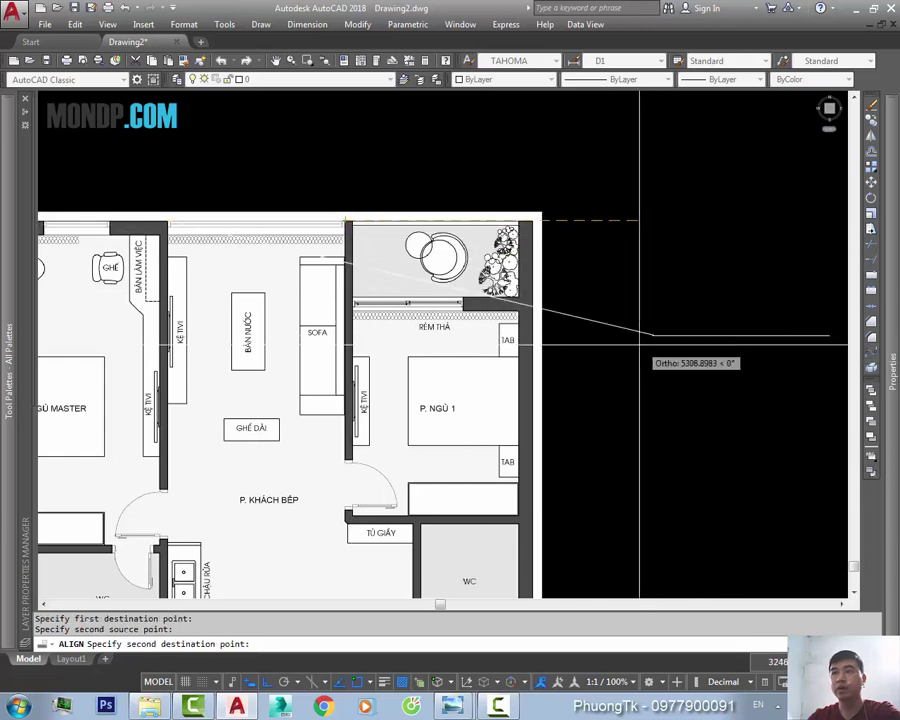
middle_drag(636, 334, 350, 302)
click(543, 303)
key(Return)
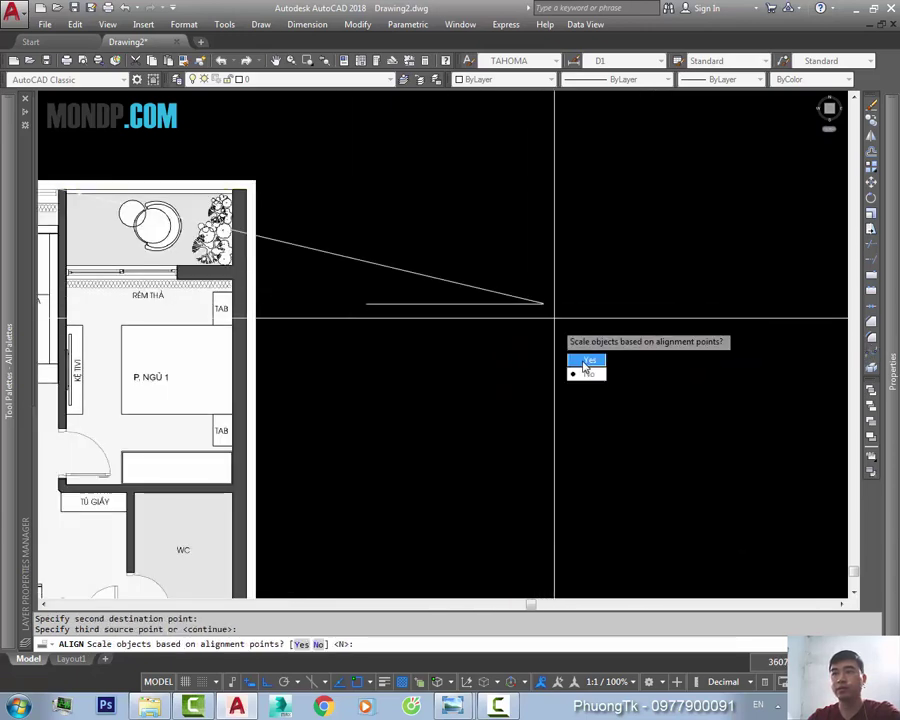
click(589, 359)
- Select the top line and start moving it from a picked base point
click(345, 236)
click(582, 378)
middle_drag(582, 378, 516, 318)
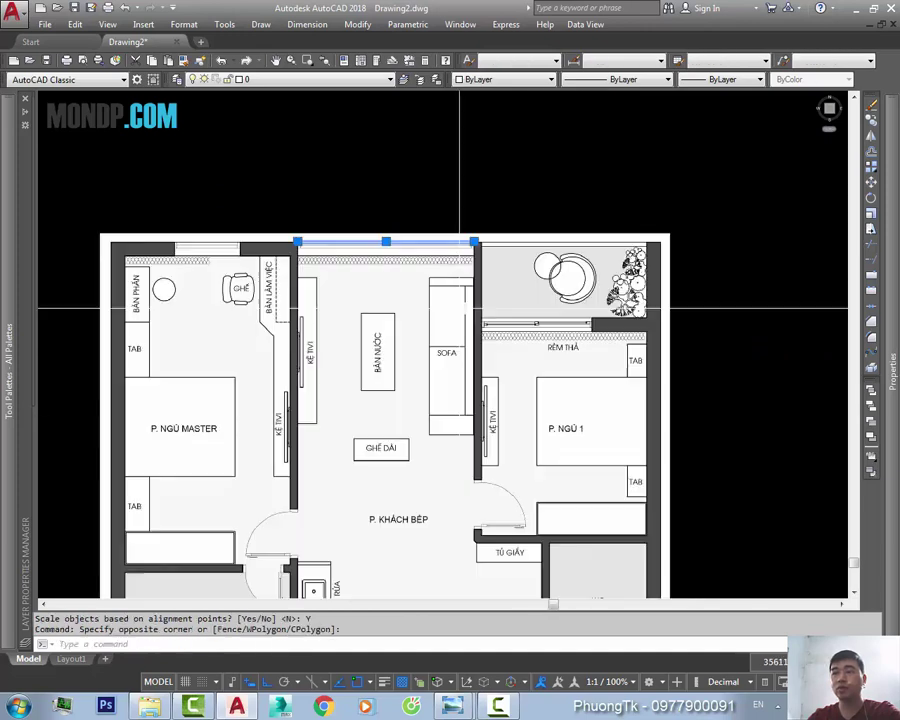
scroll(460, 360, down, 4)
text(m)
key(Return)
click(592, 376)
scroll(553, 347, up, 5)
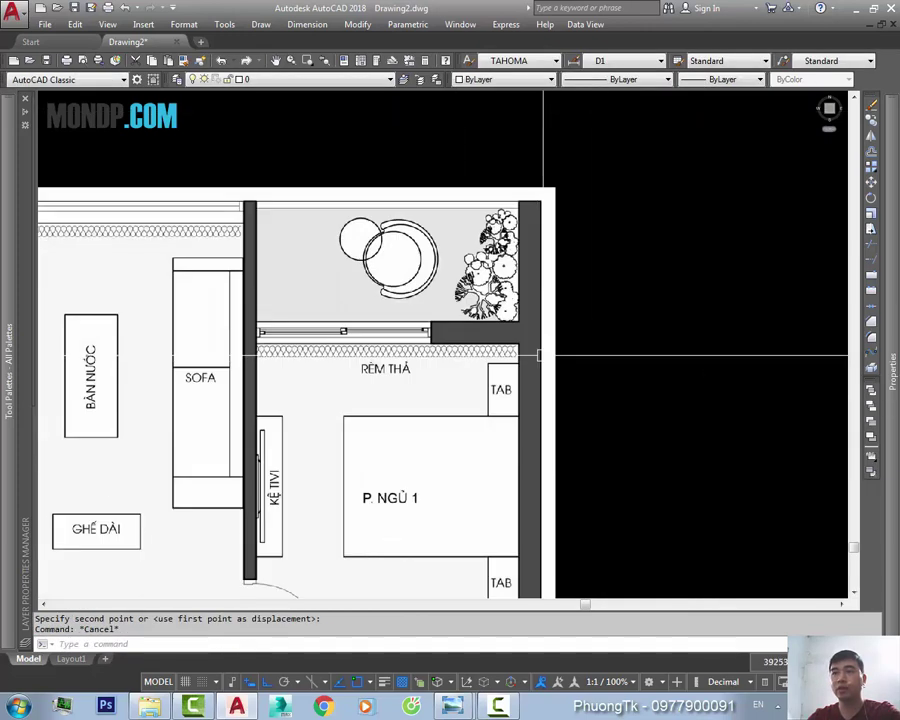
scroll(598, 281, down, 5)
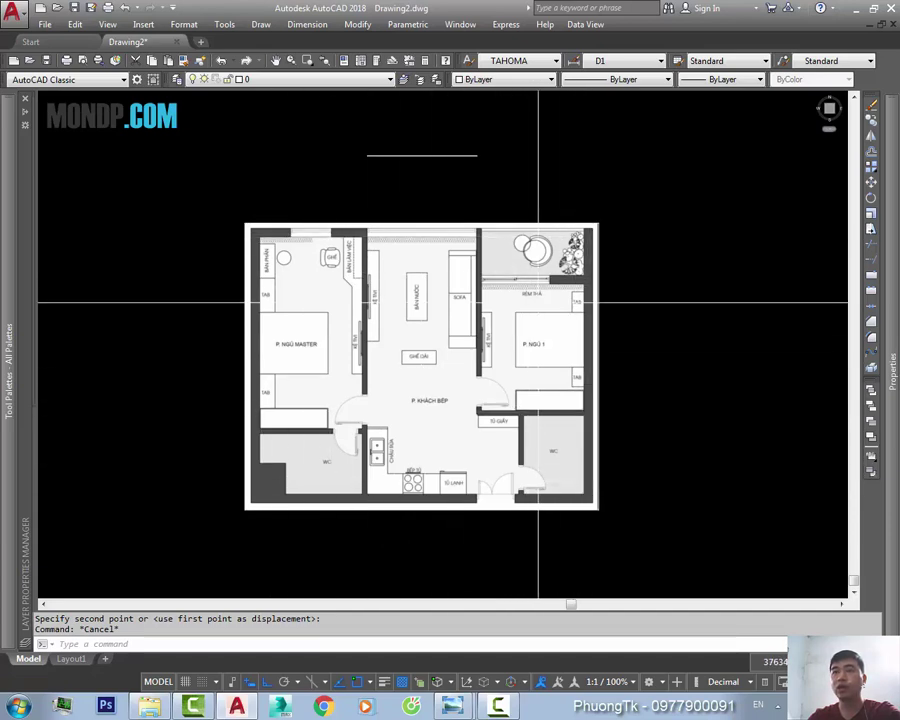
- Select the line above the plan and try moving it, then cancel the move
scroll(383, 150, up, 5)
click(408, 144)
middle_drag(524, 196, 484, 242)
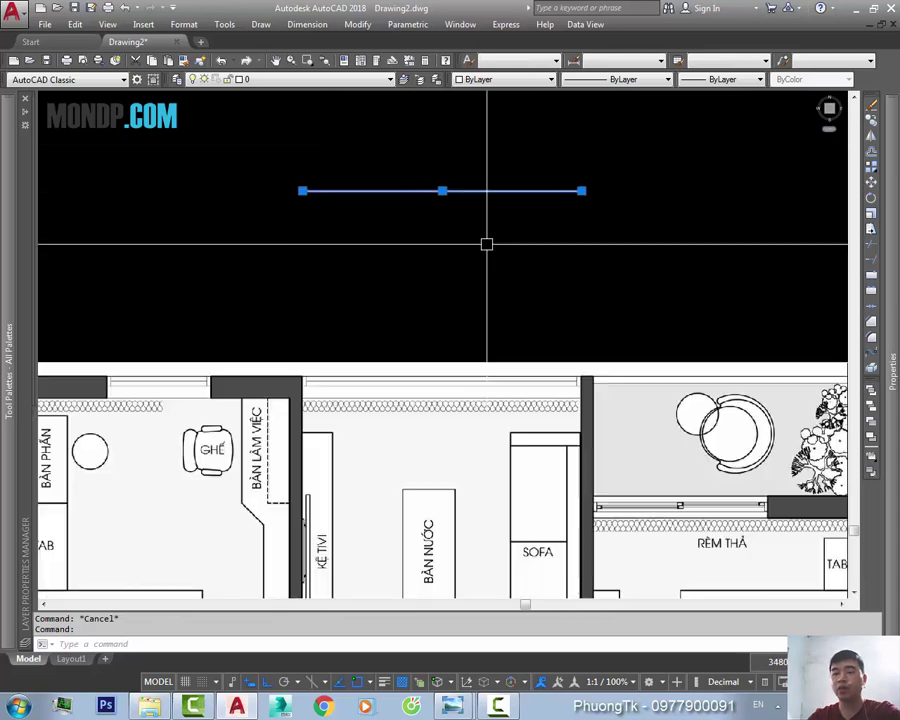
text(m)
key(Return)
click(561, 228)
key(Escape)
scroll(560, 265, down, 3)
scroll(520, 200, down, 2)
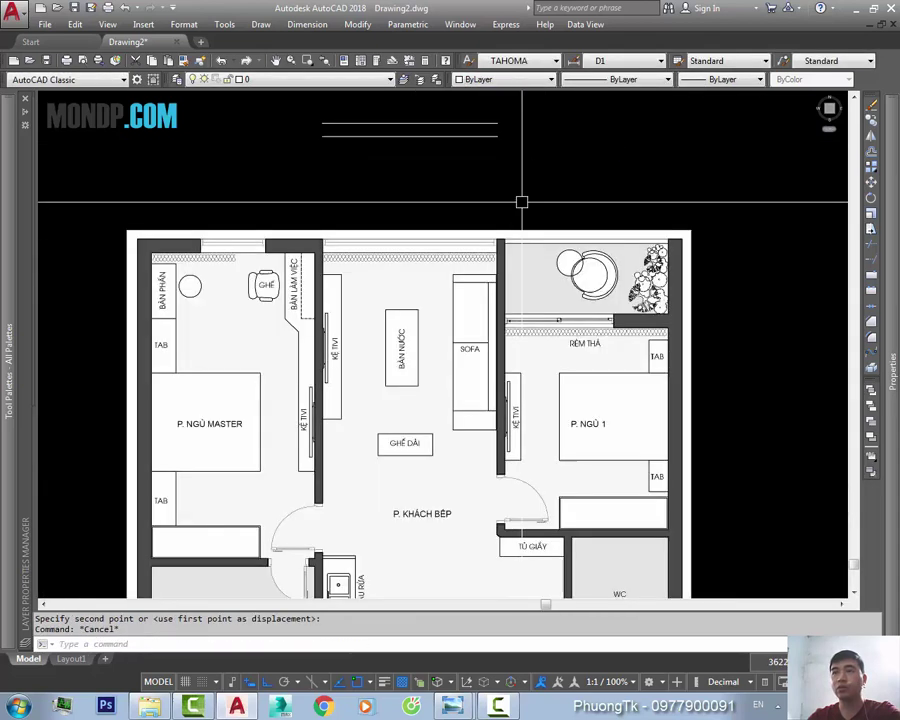
scroll(548, 253, down, 2)
click(548, 253)
key(Escape)
key(Escape)
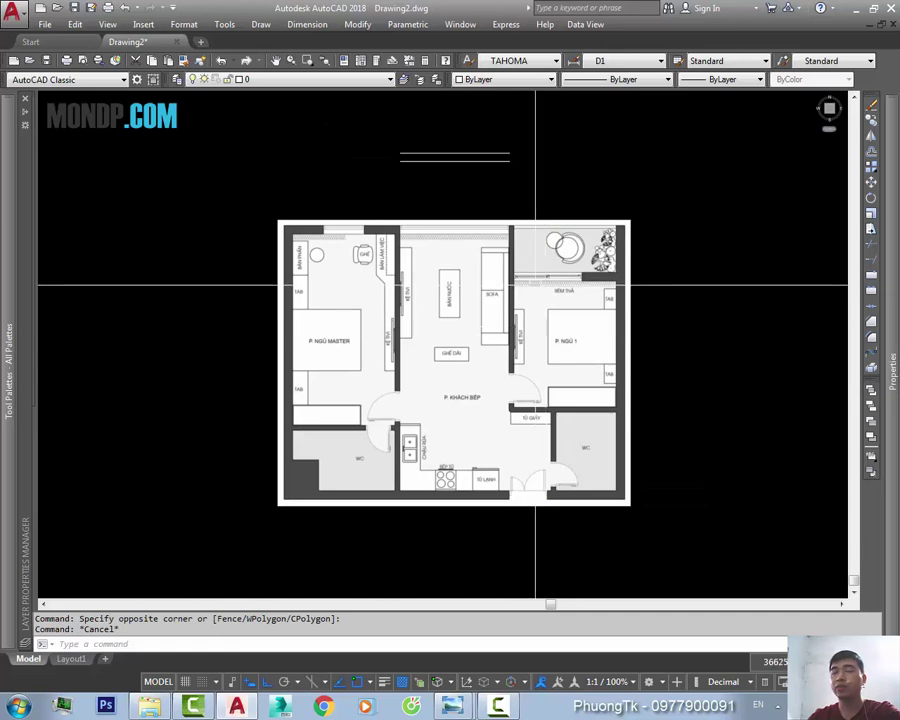
- Select both short reference lines and frame them above the true-size floor plan
middle_drag(494, 205, 494, 255)
scroll(500, 235, up, 4)
click(453, 152)
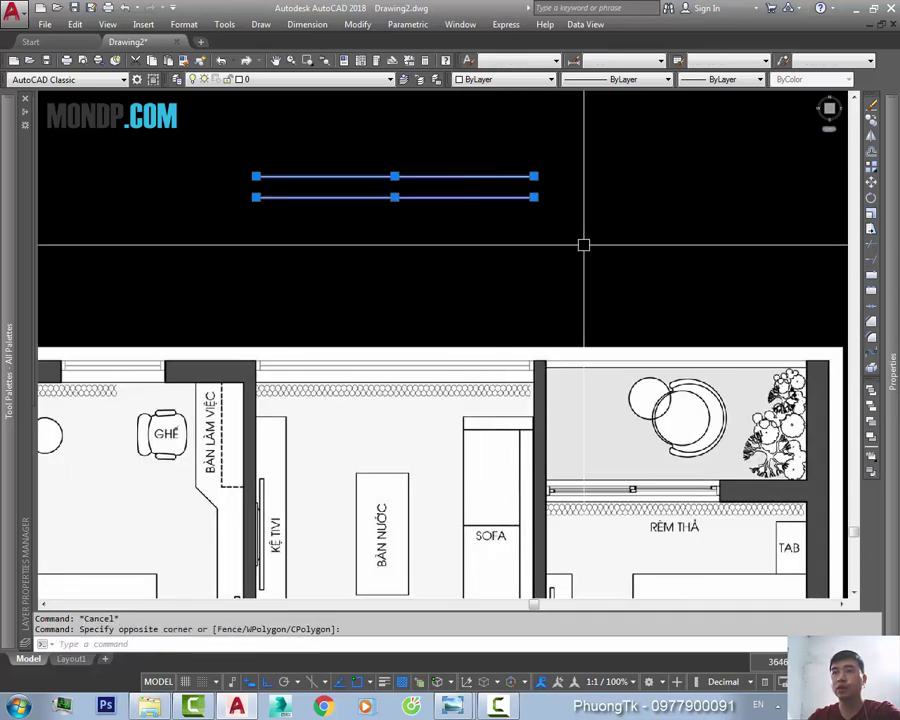
middle_drag(583, 244, 494, 250)
scroll(494, 251, down, 2)
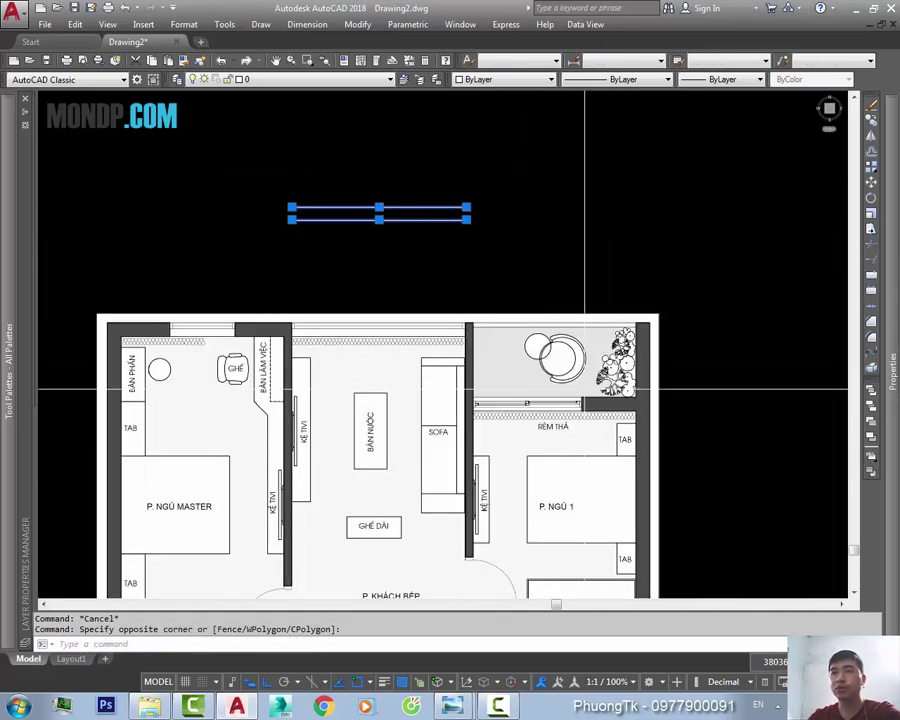
middle_drag(585, 388, 528, 270)
scroll(576, 277, down, 4)
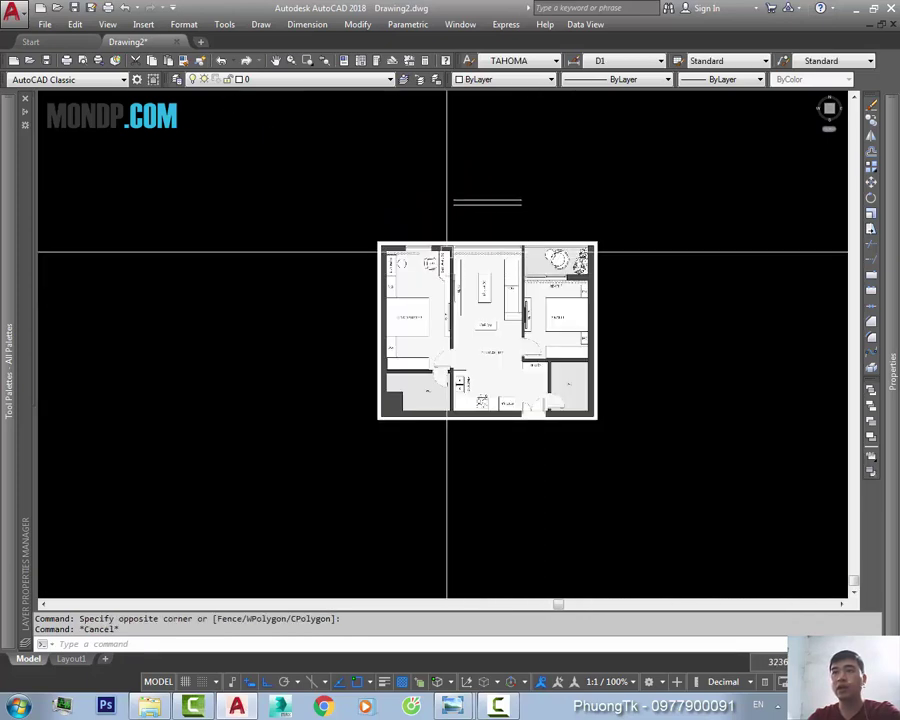
scroll(446, 250, up, 4)
scroll(486, 258, up, 4)
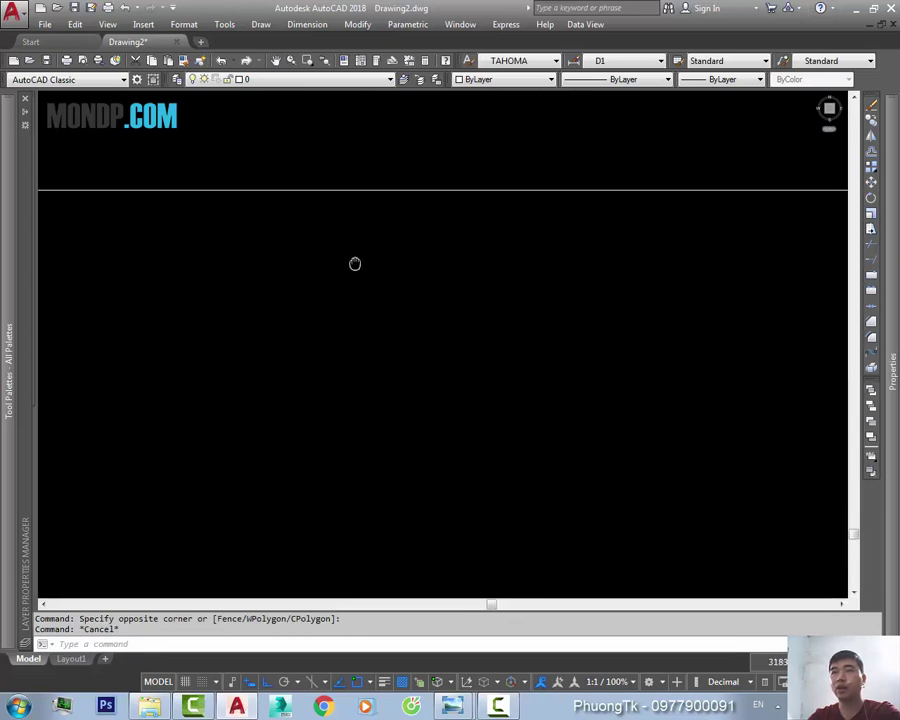
middle_drag(372, 262, 464, 295)
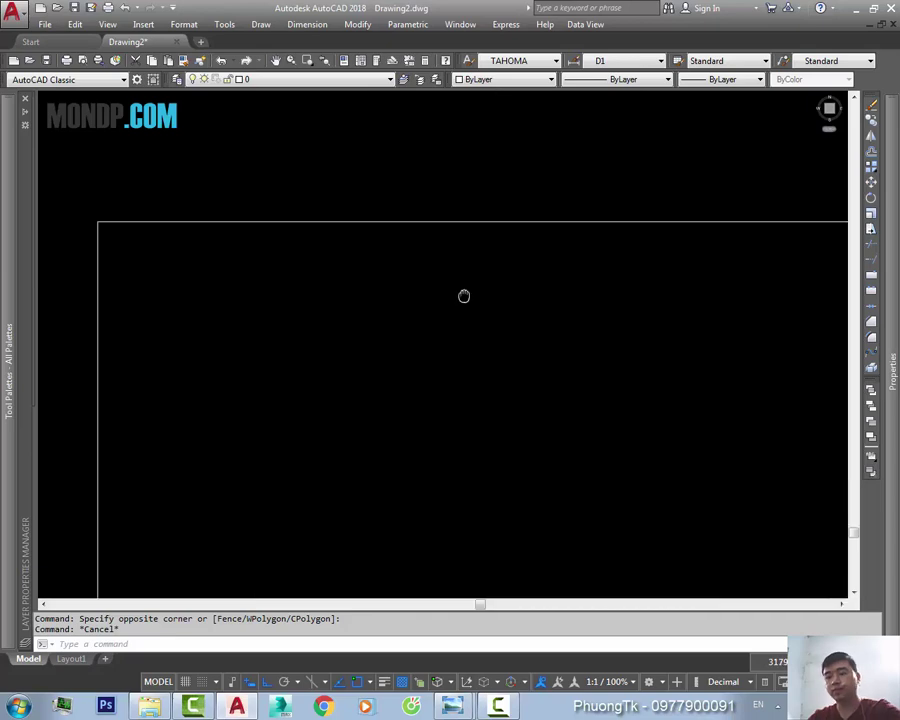
text(pl)
- Trace the polyline through the top, lower-left and WC wall corners with Ortho on
key(Return)
scroll(352, 272, up, 2)
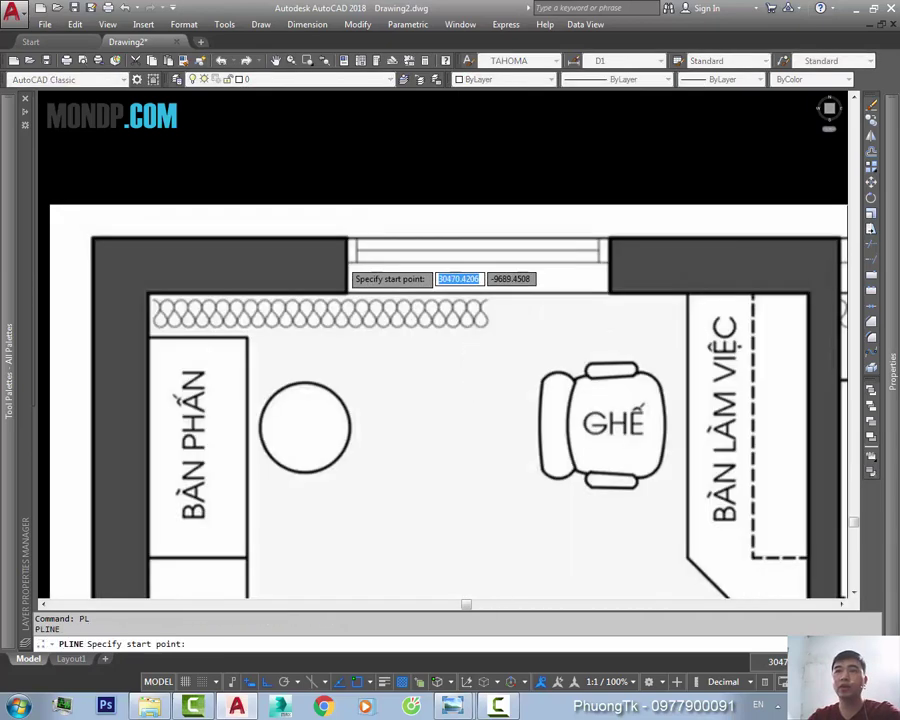
scroll(350, 225, up, 3)
click(344, 200)
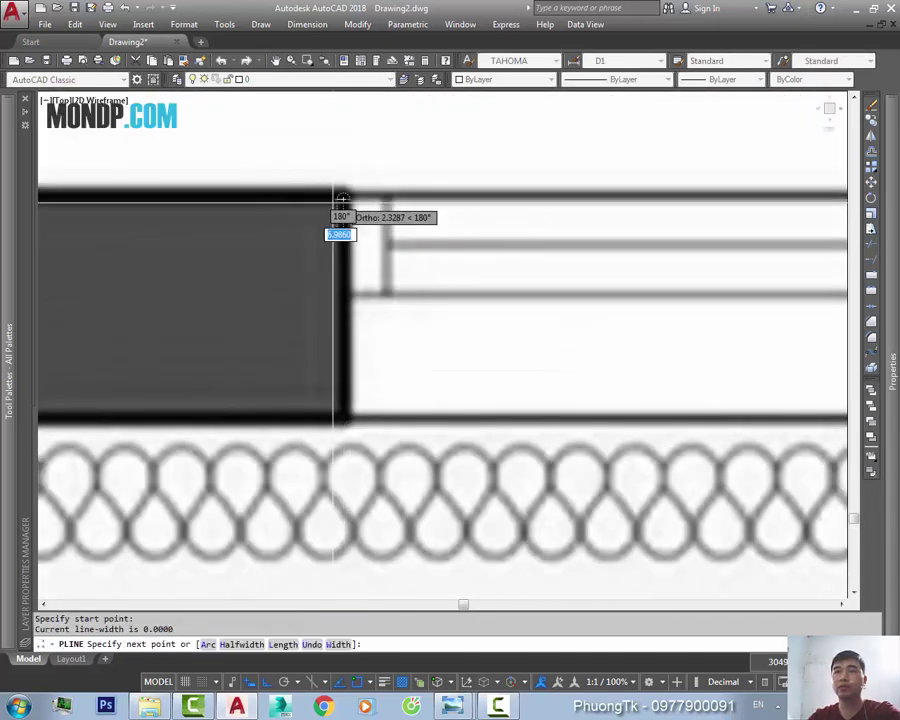
scroll(338, 220, down, 5)
scroll(300, 240, up, 3)
scroll(297, 203, up, 2)
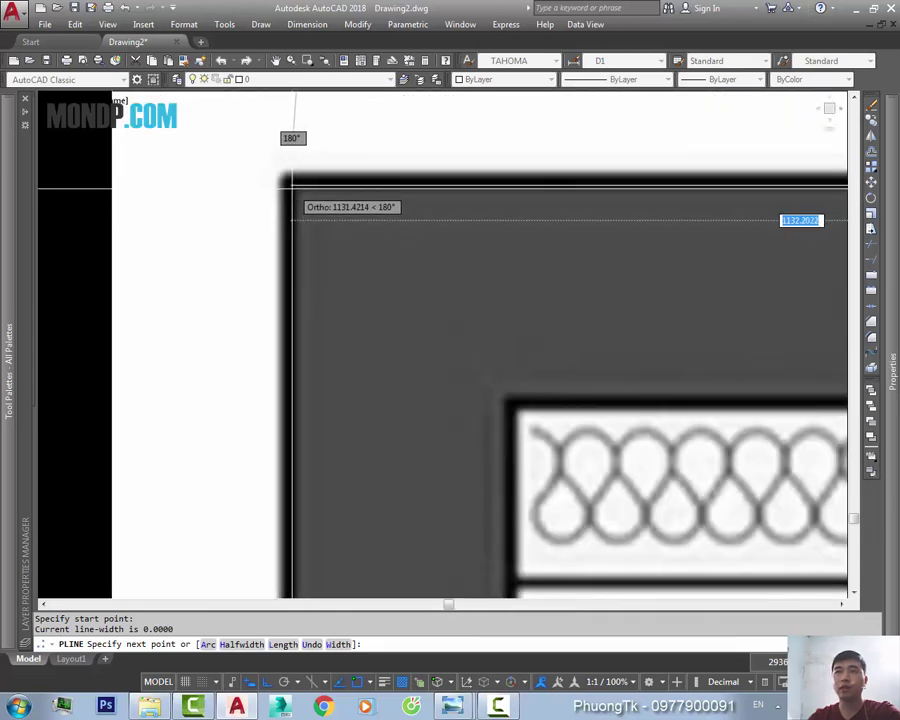
click(297, 203)
scroll(292, 240, down, 4)
scroll(341, 287, up, 2)
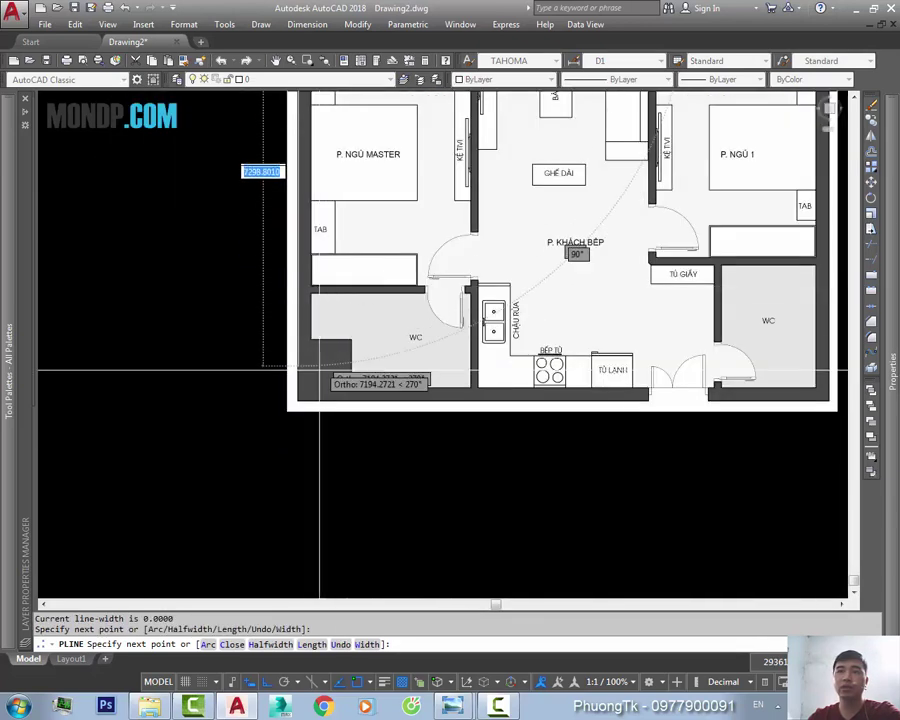
scroll(280, 450, up, 3)
scroll(236, 456, up, 2)
scroll(228, 456, up, 2)
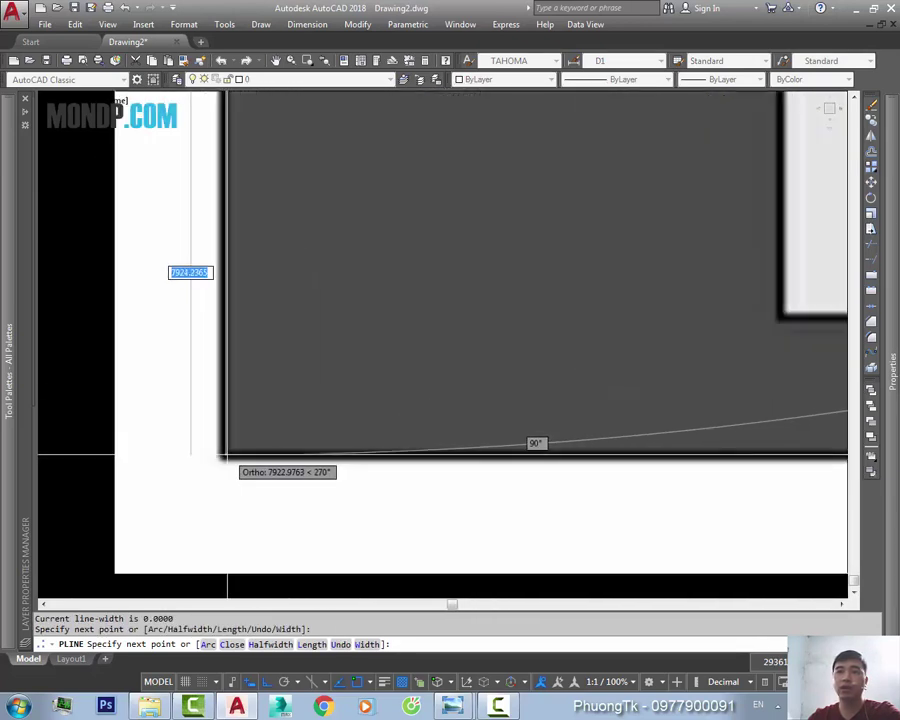
click(228, 456)
scroll(261, 422, down, 1)
scroll(402, 466, down, 2)
scroll(402, 466, down, 2)
scroll(451, 322, up, 5)
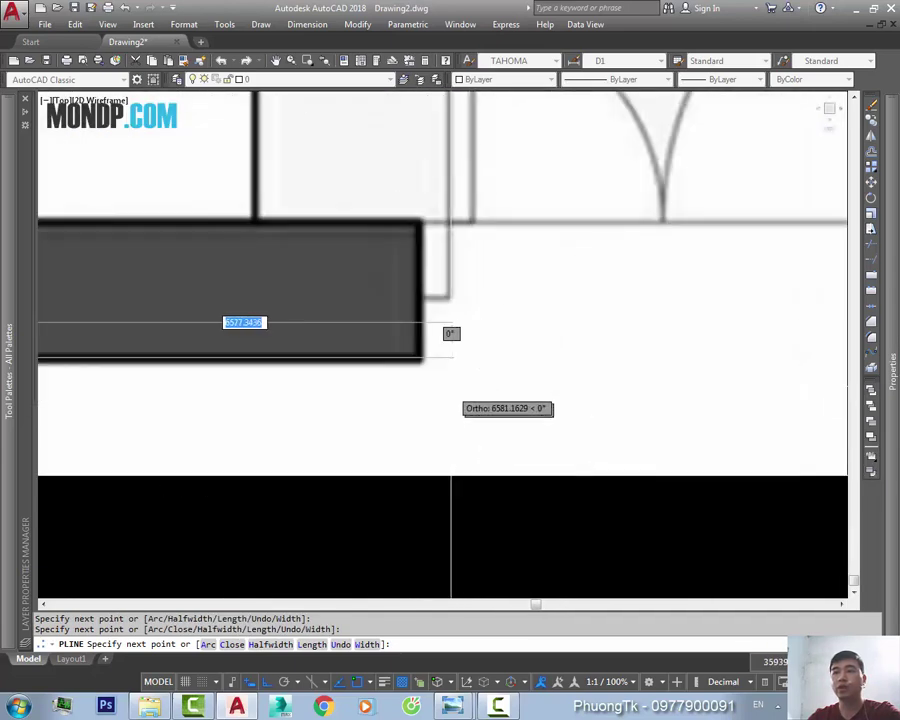
click(418, 322)
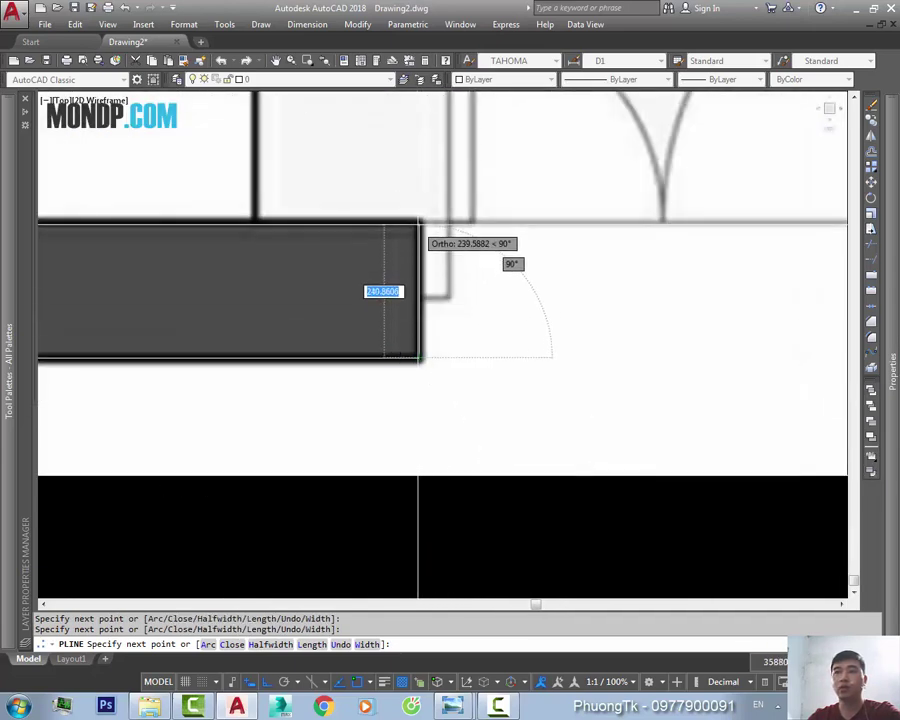
click(505, 262)
scroll(420, 280, down, 2)
click(304, 345)
- Add the remaining left outer wall edge points and close the polyline with C
scroll(300, 340, up, 5)
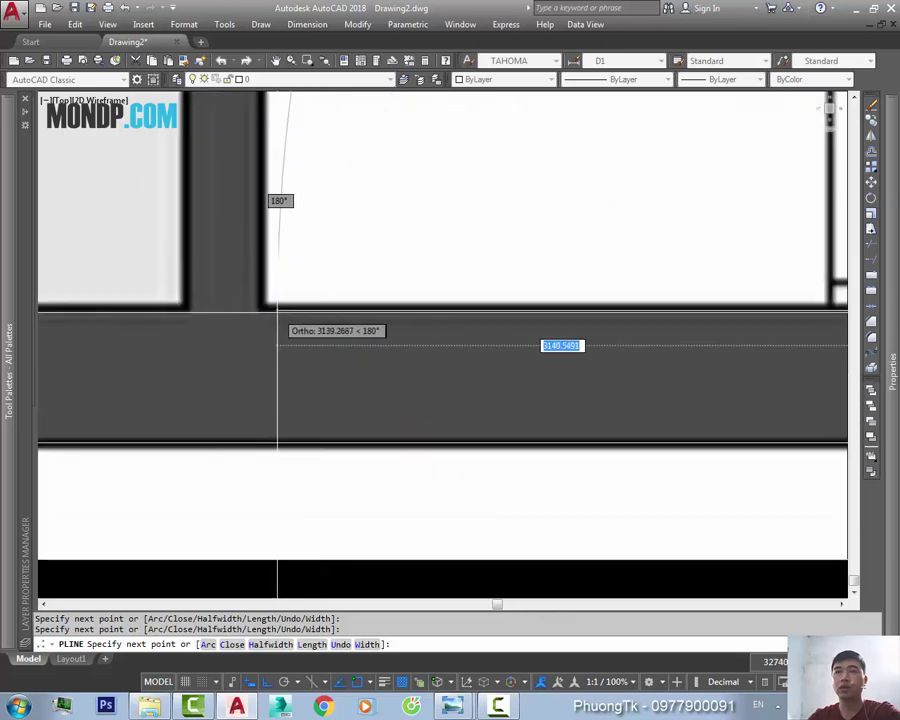
scroll(273, 304, down, 5)
scroll(376, 446, up, 4)
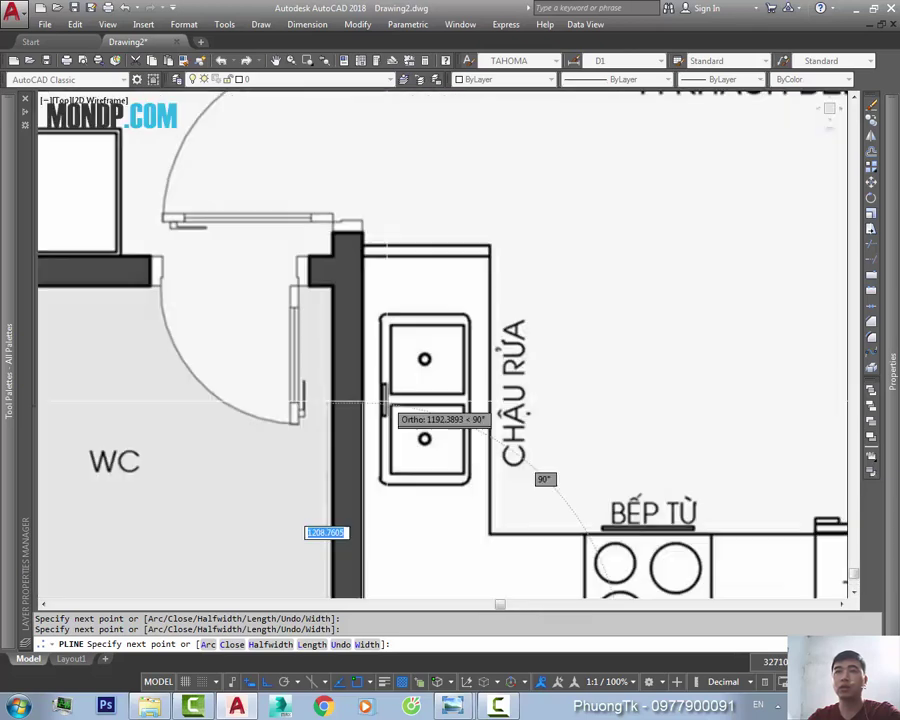
scroll(335, 243, up, 3)
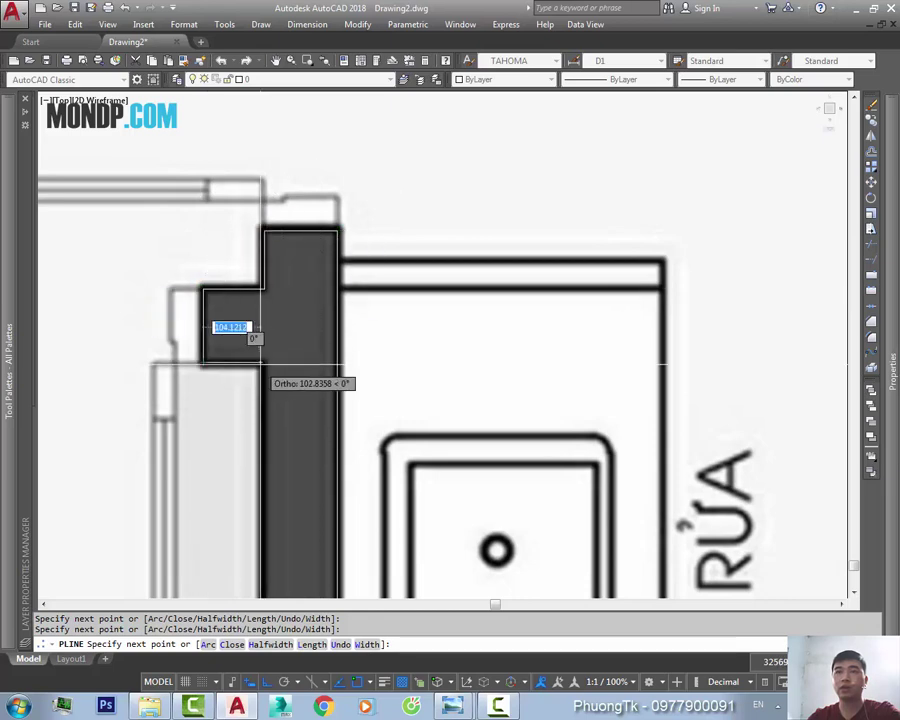
scroll(285, 400, down, 5)
scroll(370, 374, up, 2)
scroll(348, 372, up, 3)
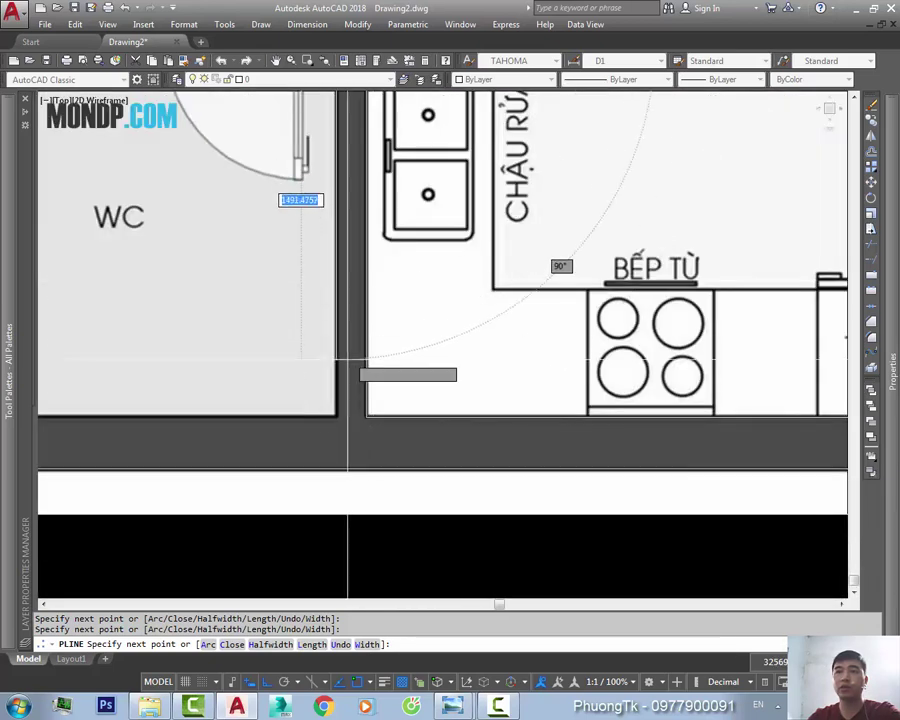
scroll(341, 415, up, 3)
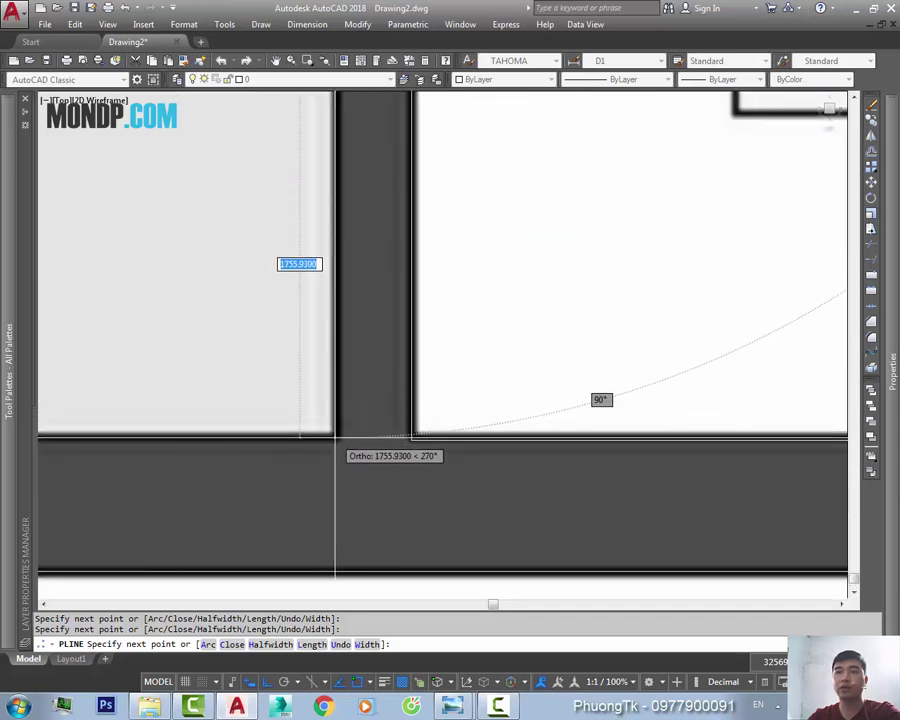
scroll(334, 425, down, 5)
scroll(348, 430, up, 3)
scroll(506, 434, up, 2)
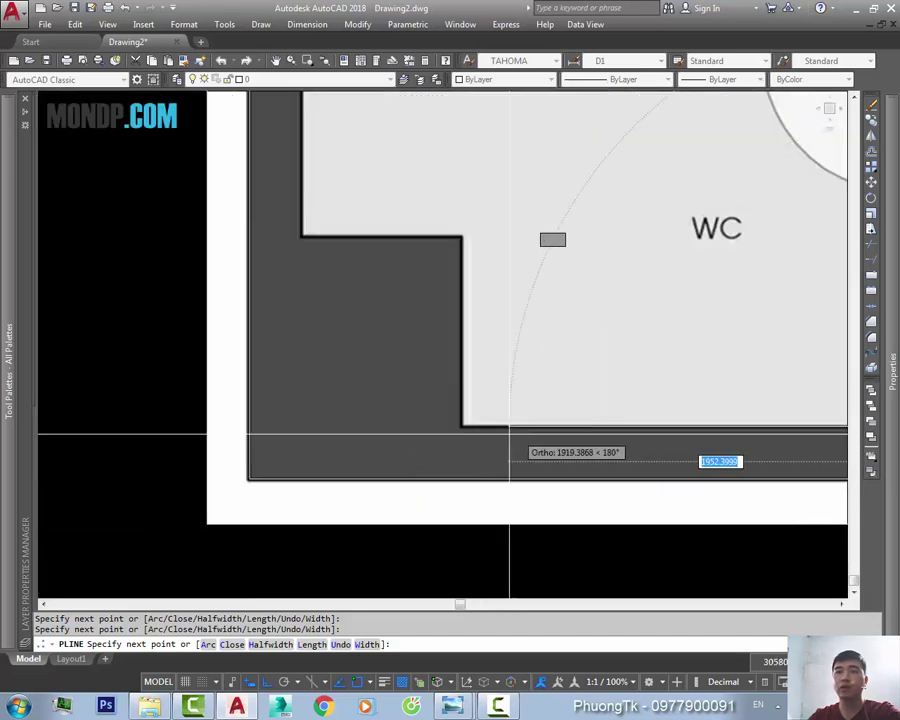
scroll(470, 428, up, 2)
scroll(478, 424, down, 3)
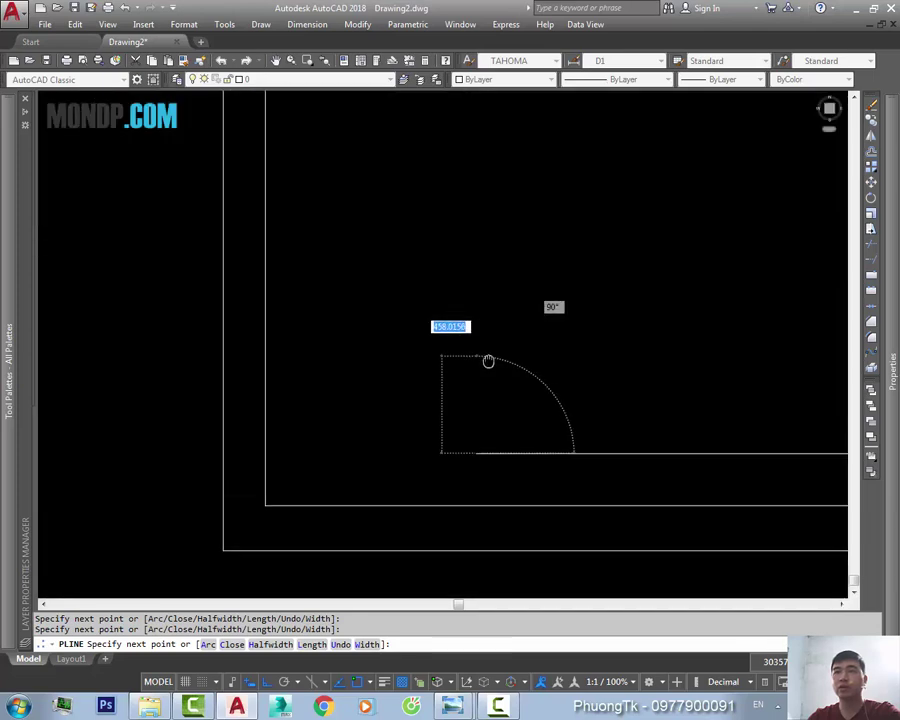
scroll(470, 295, up, 3)
scroll(469, 287, down, 3)
scroll(321, 325, up, 3)
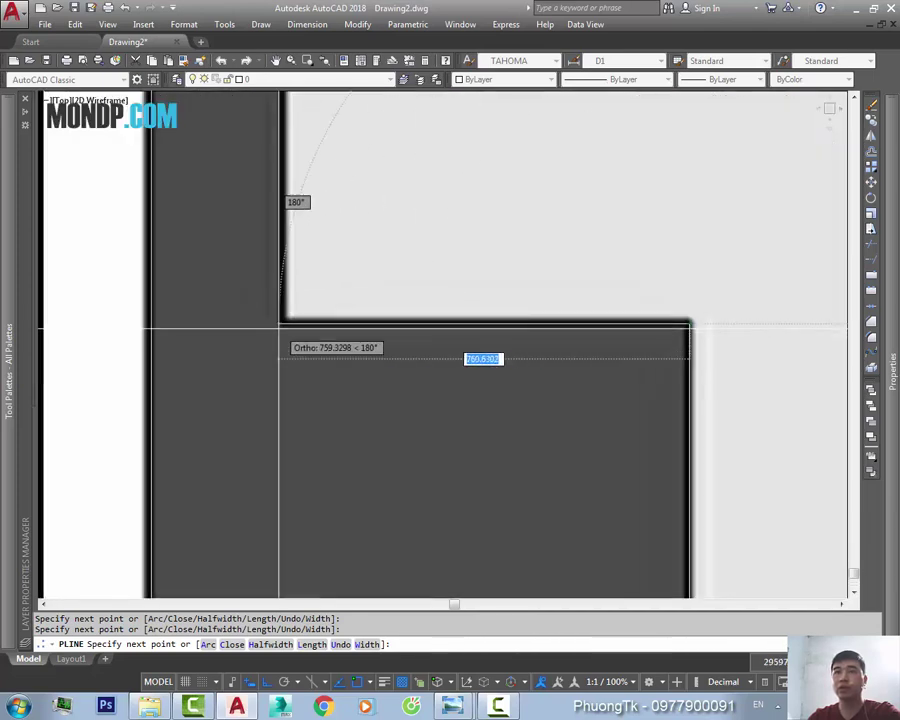
scroll(288, 317, down, 3)
scroll(277, 320, up, 3)
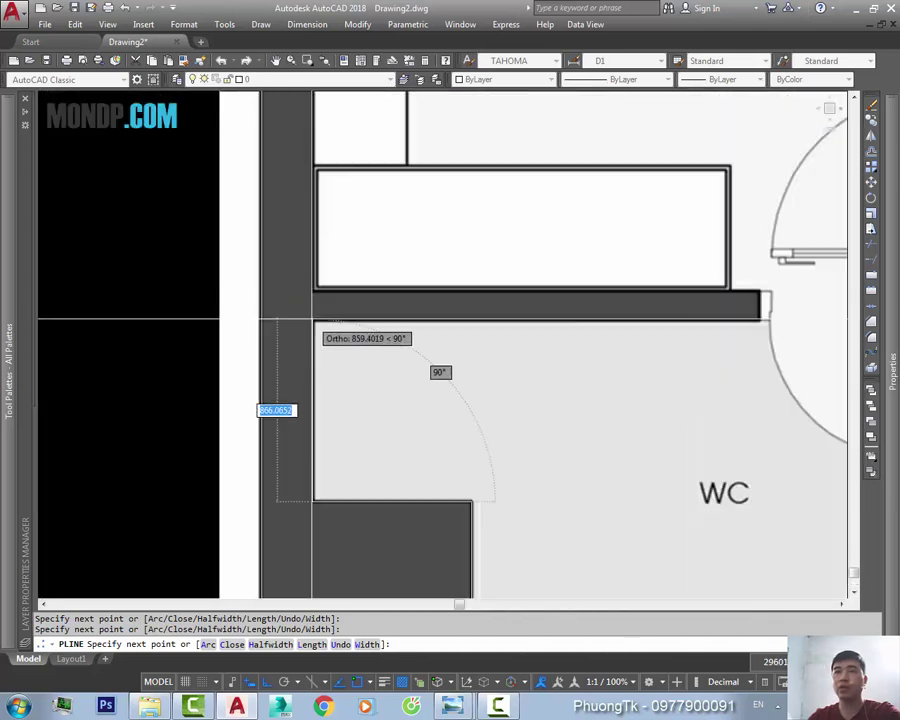
click(320, 296)
scroll(504, 295, down, 3)
scroll(557, 297, up, 3)
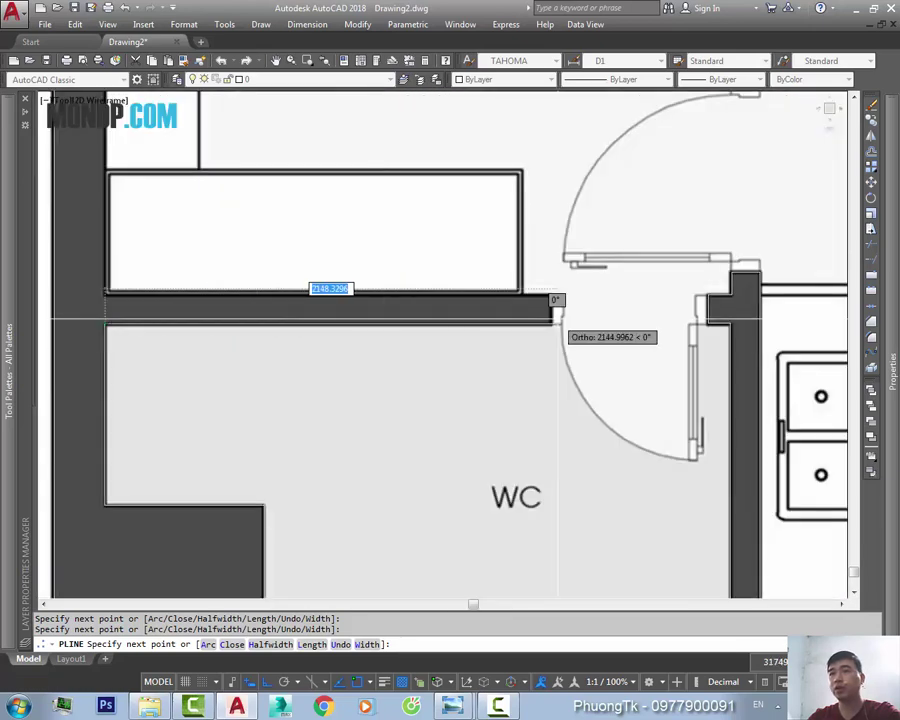
scroll(537, 300, up, 3)
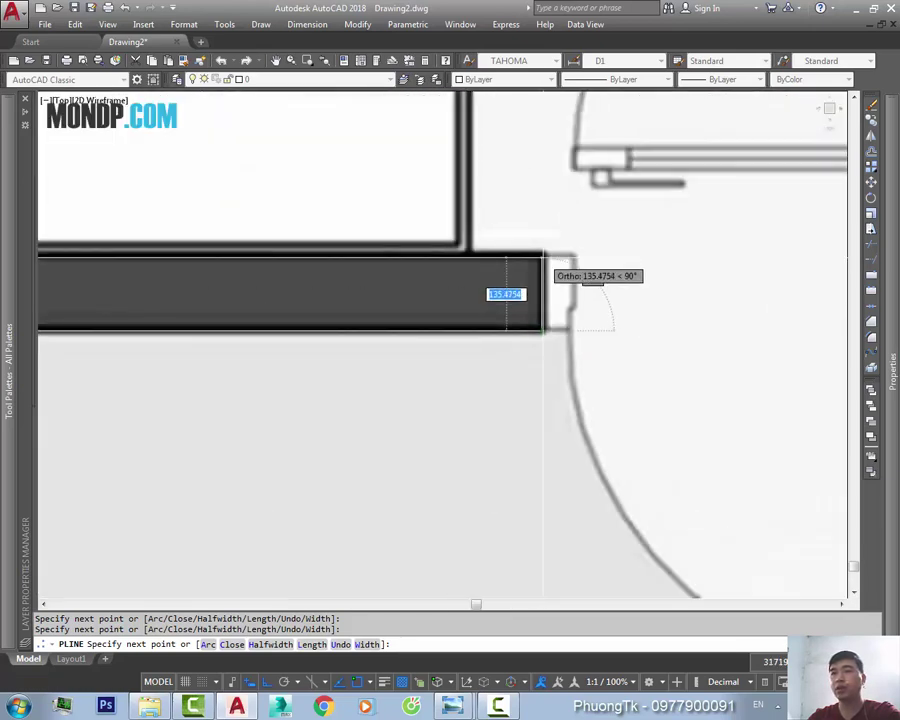
click(543, 256)
scroll(524, 280, down, 3)
scroll(236, 330, up, 2)
scroll(249, 323, up, 2)
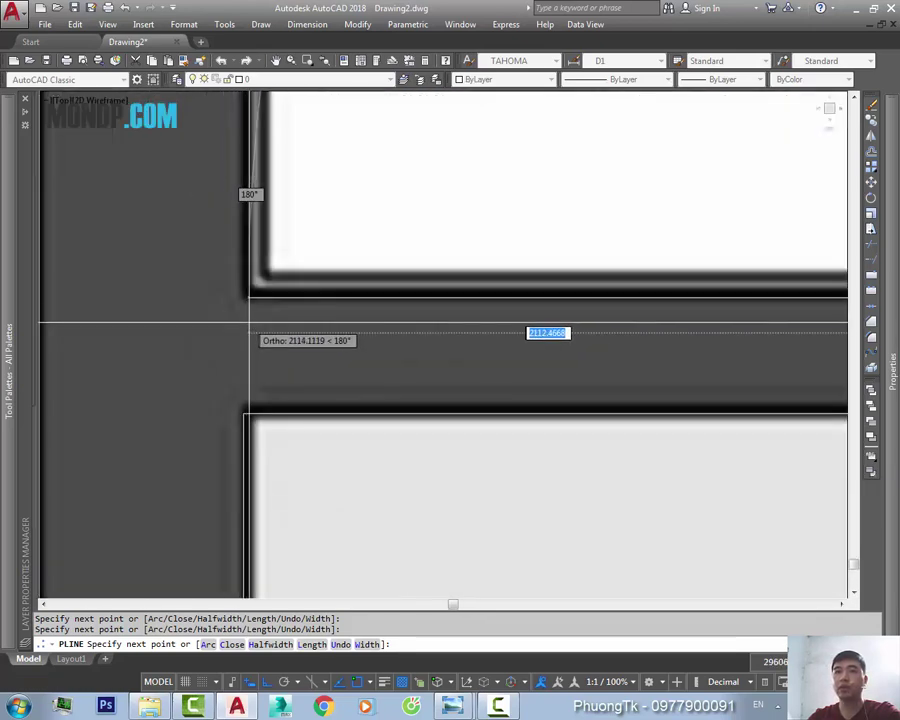
scroll(250, 300, down, 3)
scroll(285, 404, down, 3)
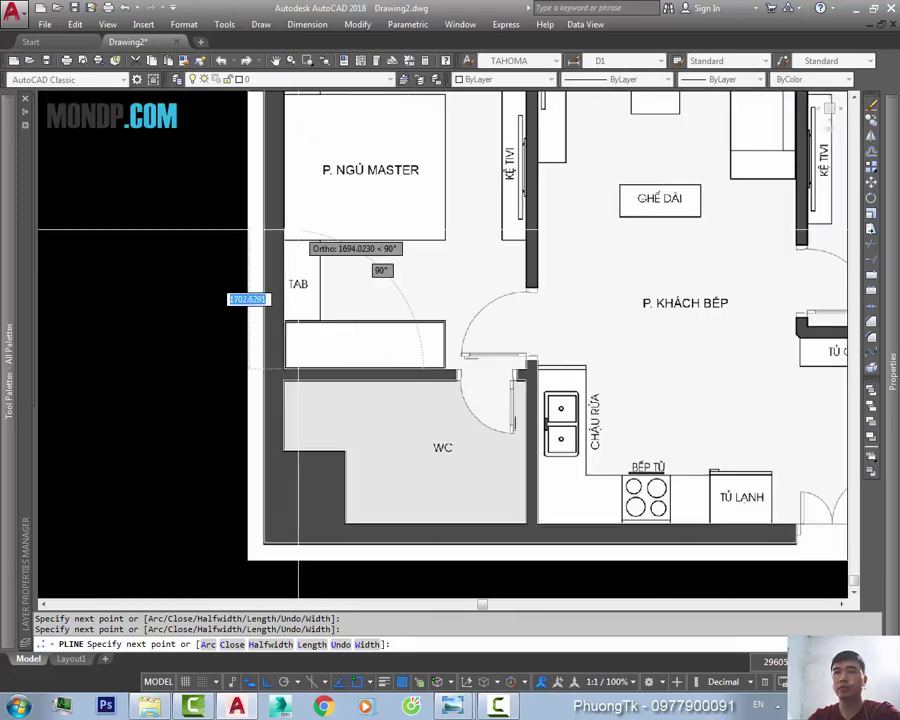
scroll(287, 354, up, 3)
scroll(296, 242, down, 2)
scroll(296, 242, up, 5)
scroll(240, 190, up, 3)
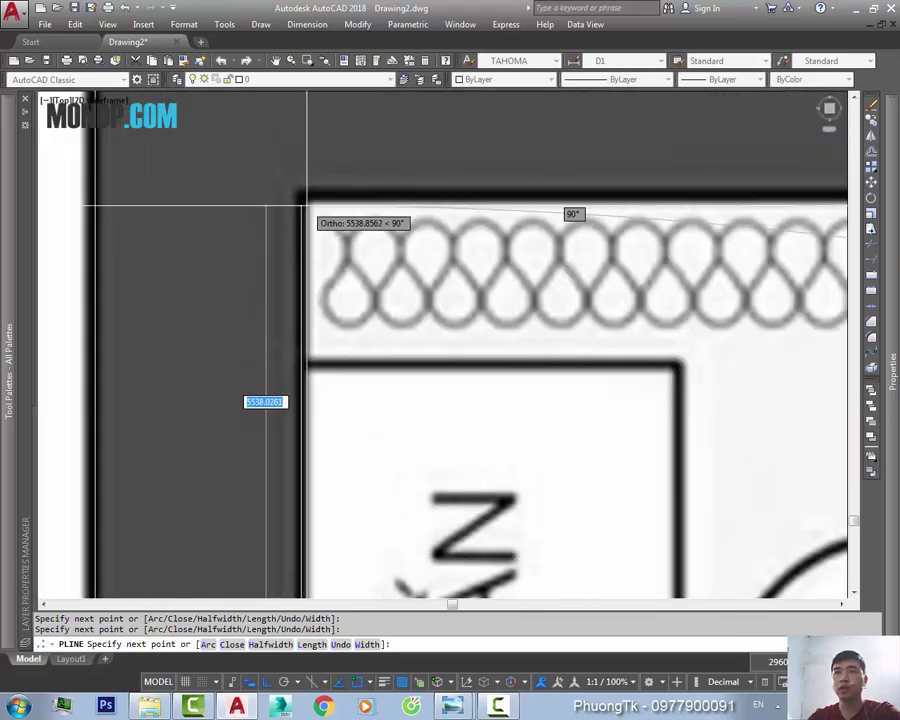
mouse_move(300, 200)
middle_down()
mouse_move(218, 308)
mouse_move(344, 256)
middle_up()
scroll(361, 295, up, 2)
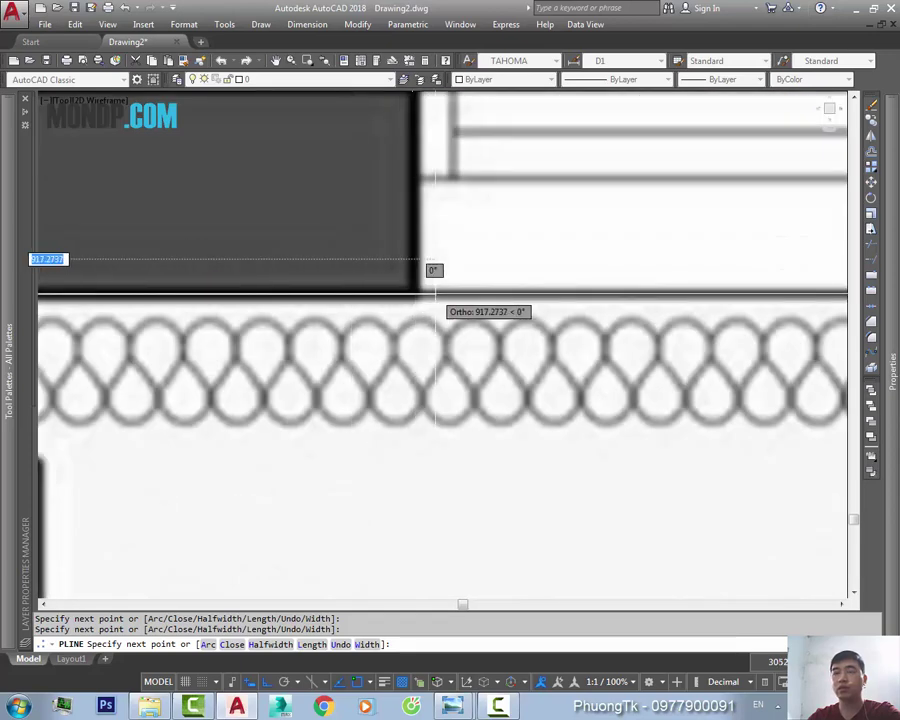
scroll(470, 290, down, 3)
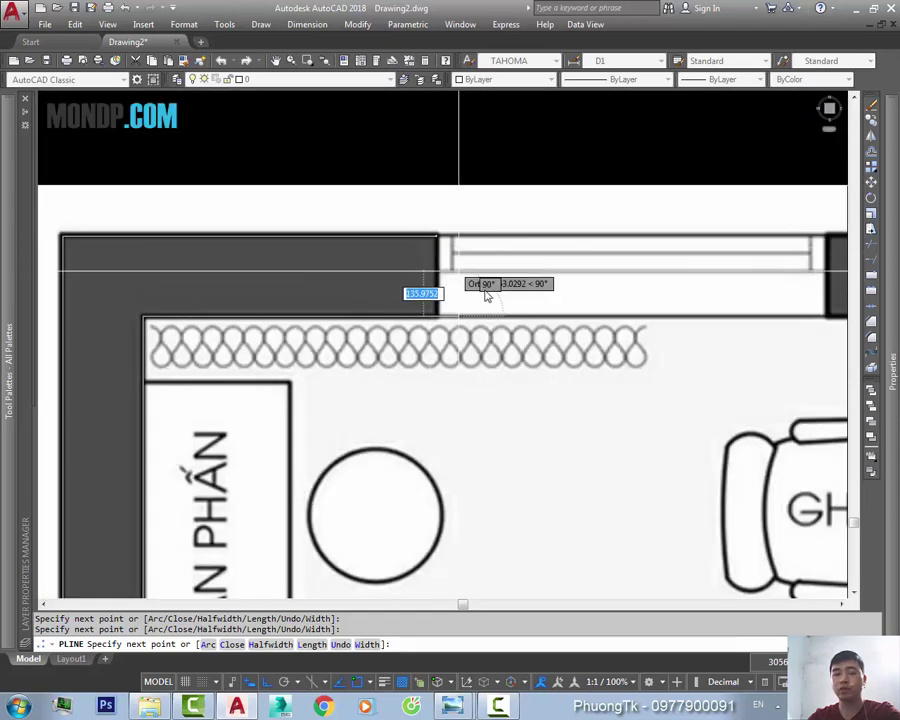
text(c)
key(Return)
- Draw a vertical line between the wall end's top and bottom corners
key(Escape)
scroll(476, 270, up, 1)
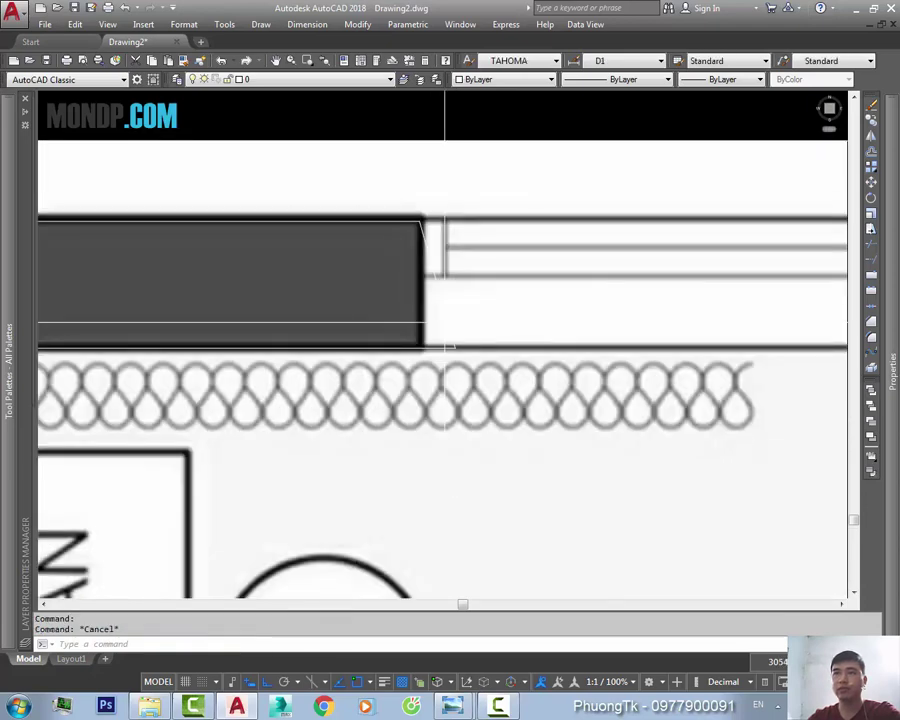
scroll(445, 322, down, 2)
scroll(470, 310, up, 2)
scroll(476, 293, up, 1)
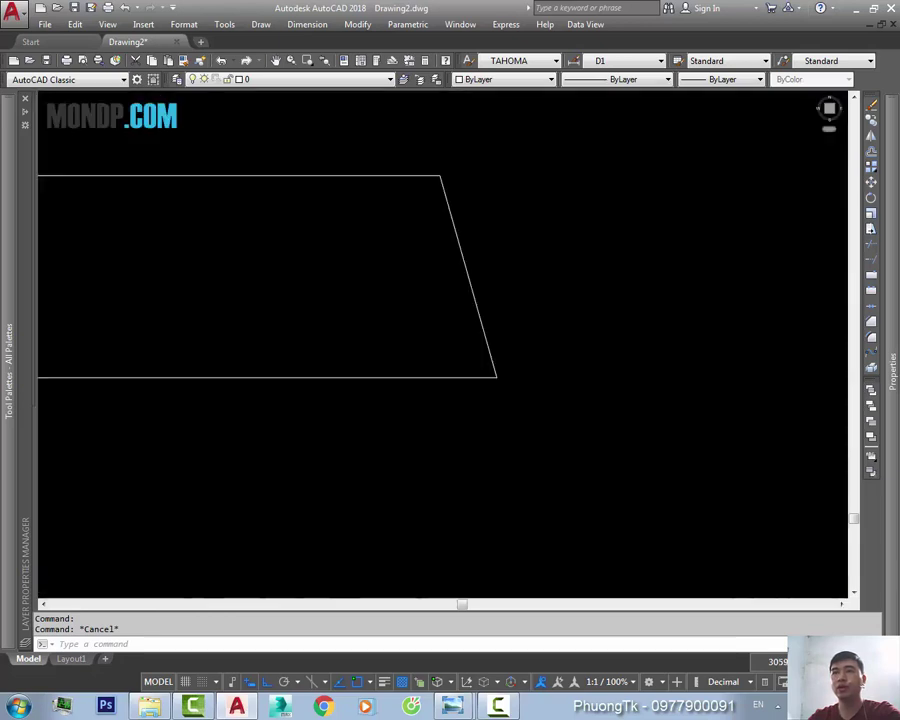
middle_drag(522, 354, 600, 384)
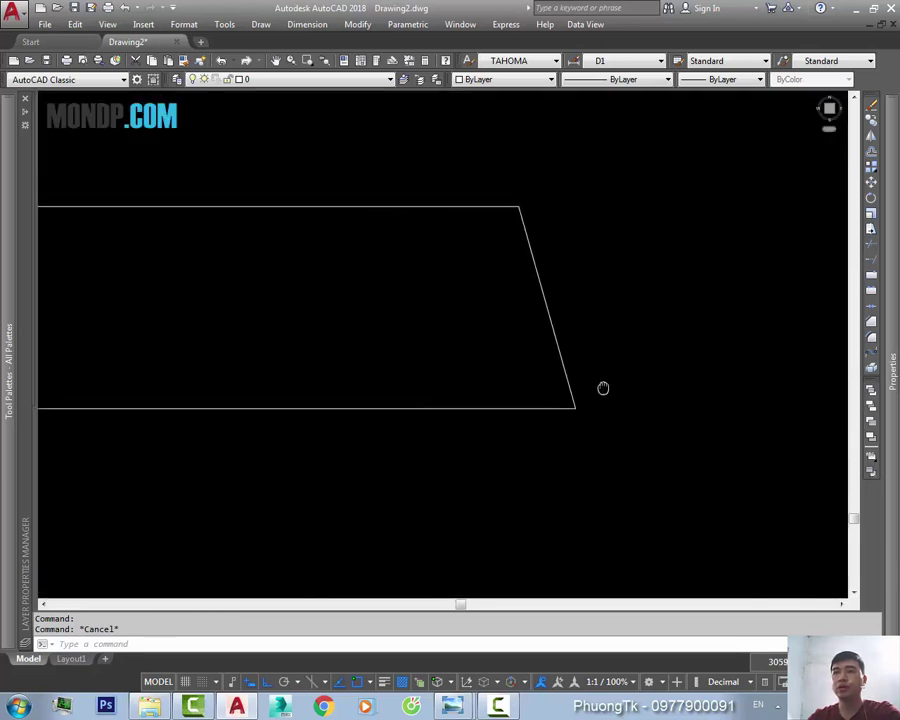
text(l)
key(Return)
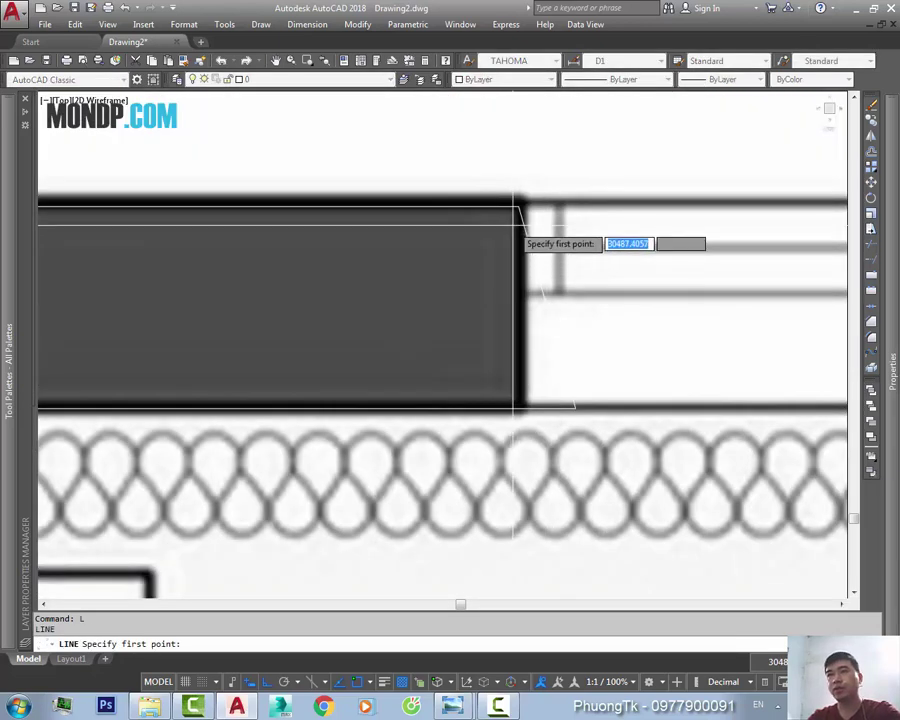
click(520, 207)
click(520, 498)
key(Escape)
- Erase the slanted closing segment at the wall end
click(518, 495)
click(518, 495)
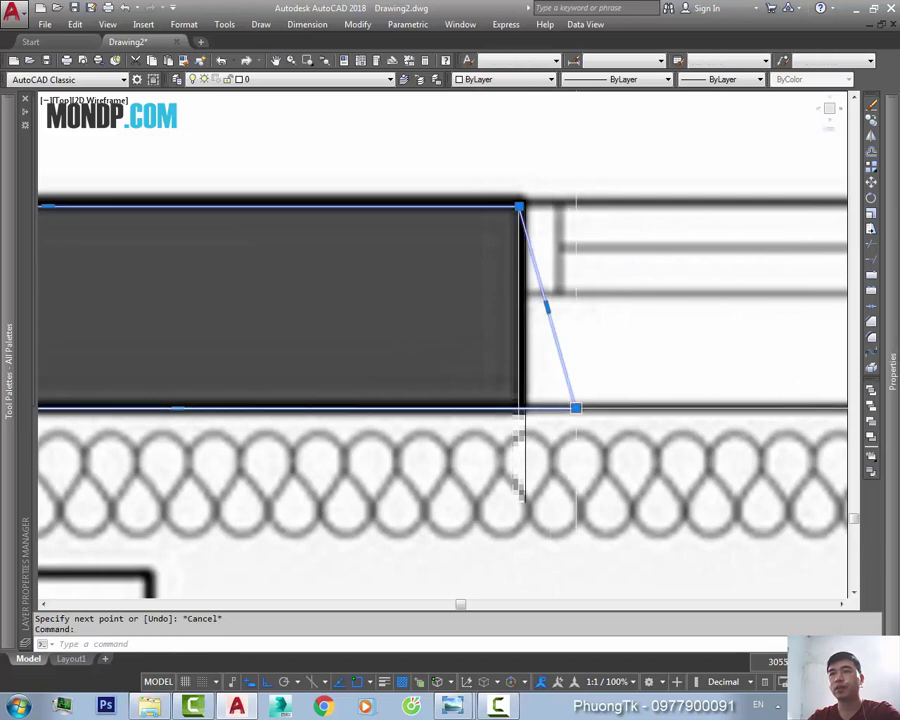
key(Escape)
text(e)
key(Return)
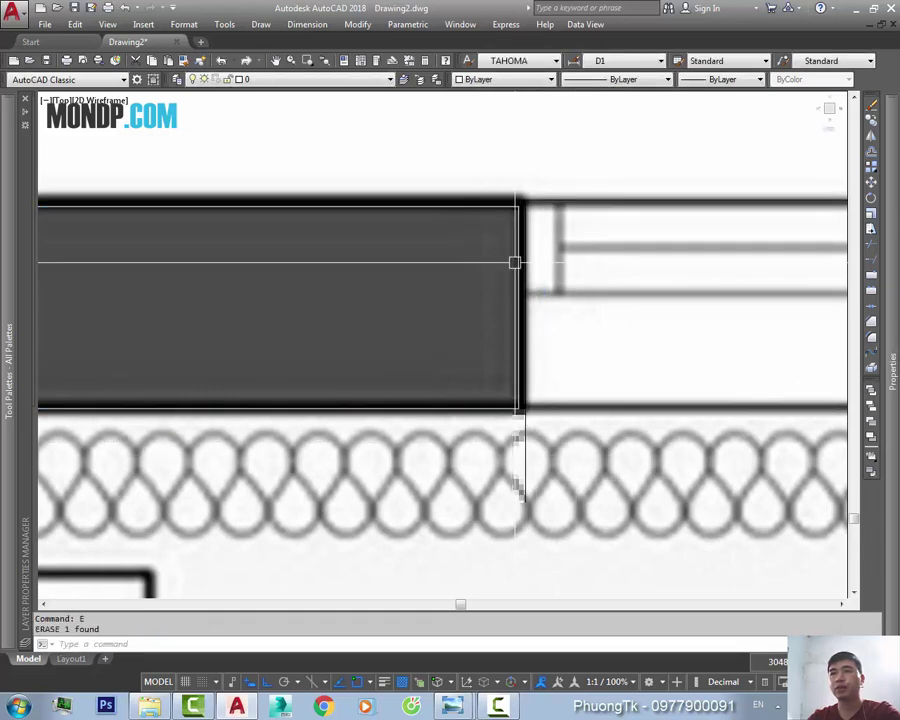
scroll(520, 245, up, 1)
scroll(520, 210, up, 1)
scroll(525, 195, down, 1)
scroll(544, 225, down, 2)
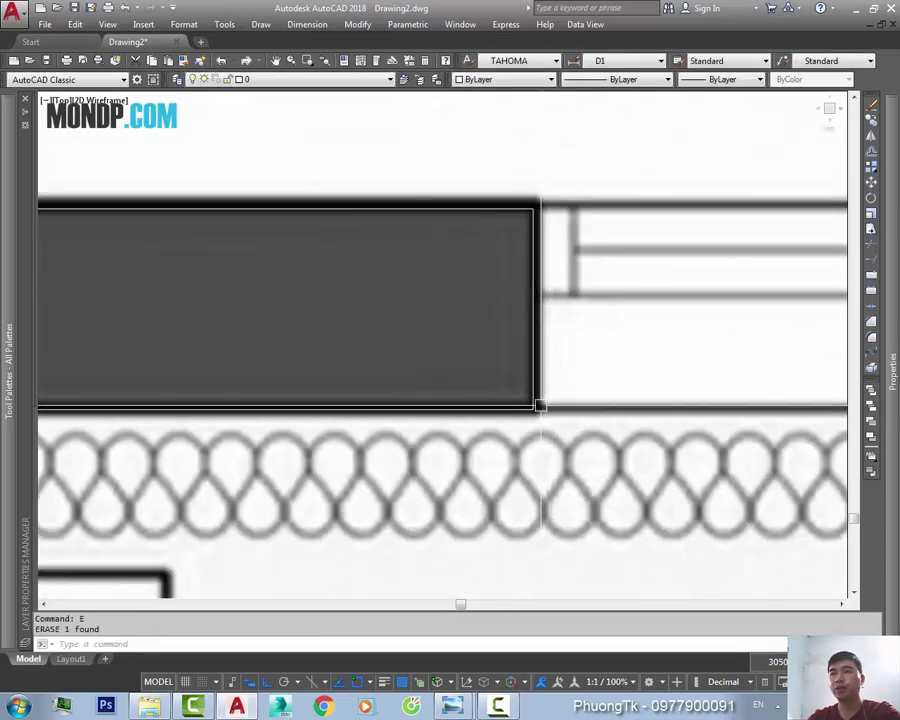
scroll(540, 390, down, 5)
scroll(470, 432, up, 1)
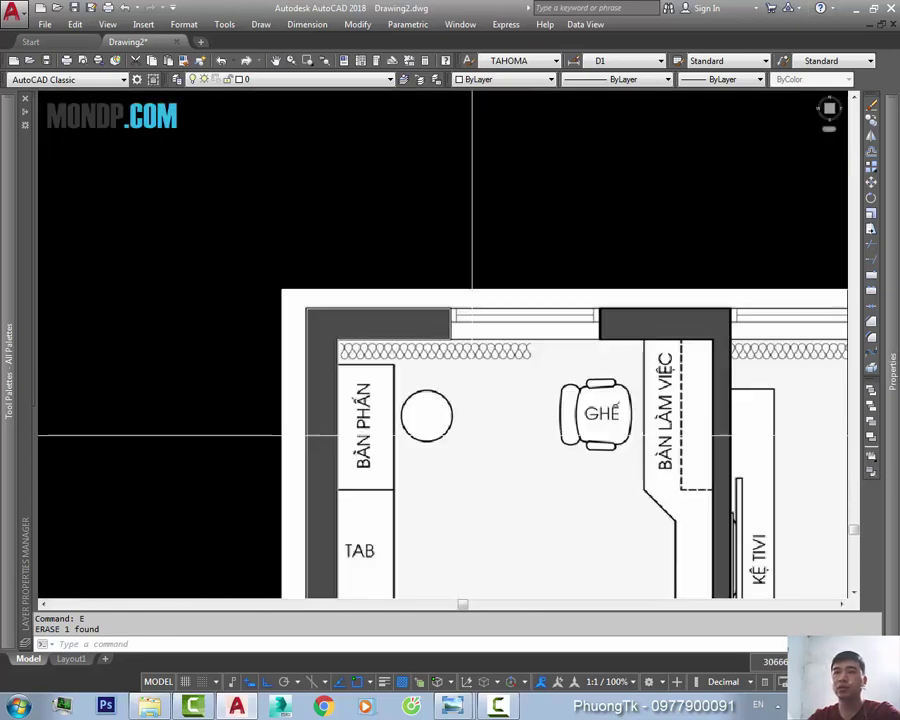
scroll(455, 425, up, 3)
mouse_move(444, 422)
middle_down()
mouse_move(410, 422)
mouse_move(416, 358)
mouse_move(448, 331)
mouse_move(450, 271)
middle_up()
scroll(416, 358, down, 3)
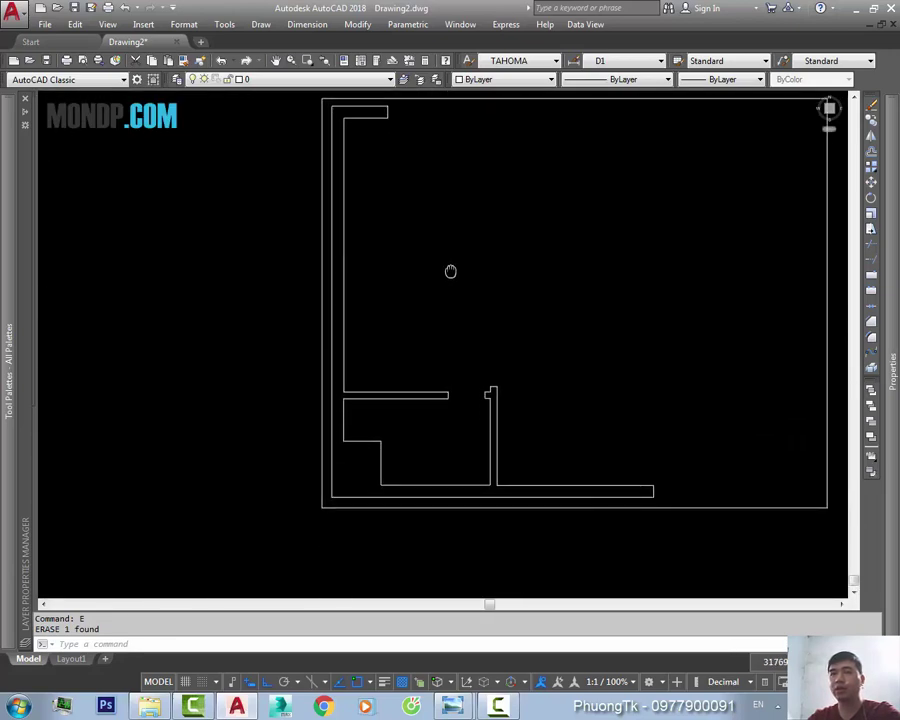
scroll(450, 300, up, 5)
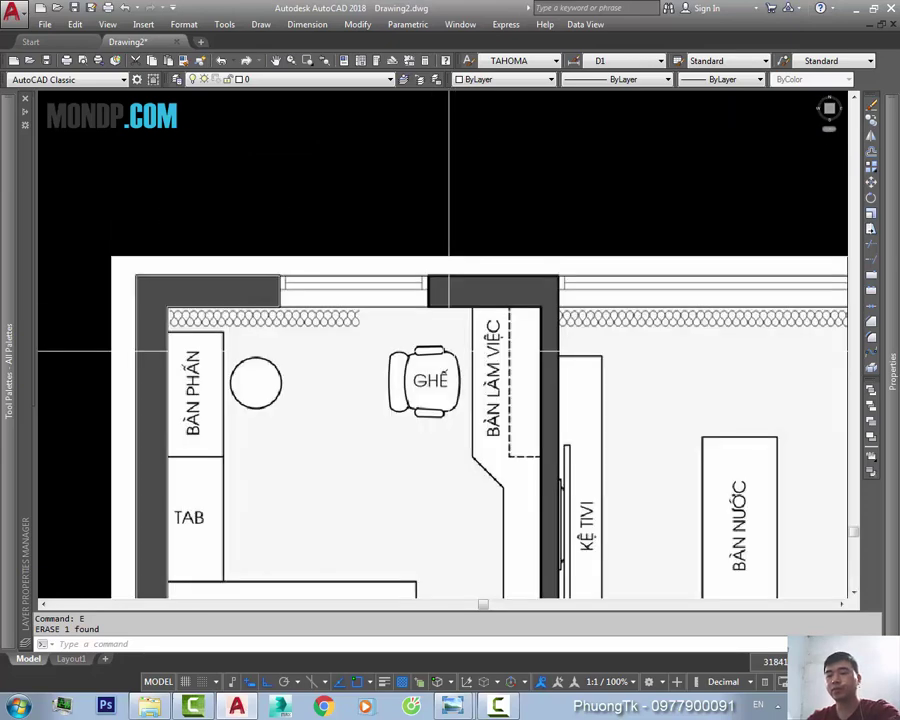
- Start a new polyline with PL at a wall corner and add the next corner
text(PL)
key(Return)
scroll(435, 331, up, 4)
scroll(443, 305, up, 2)
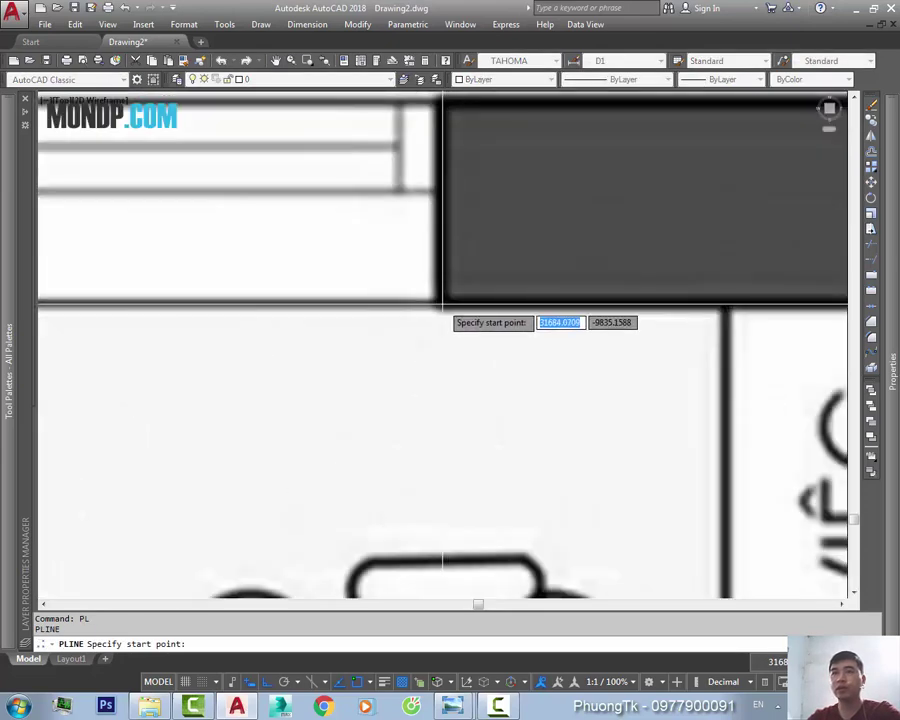
click(443, 305)
middle_drag(454, 275, 454, 400)
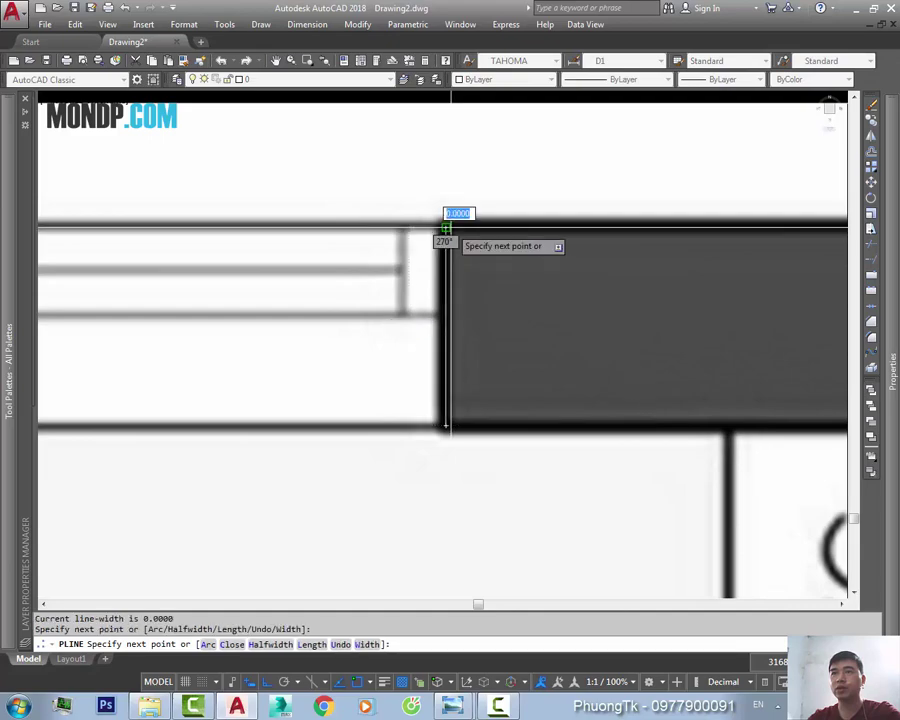
scroll(400, 260, down, 5)
scroll(544, 210, up, 4)
scroll(628, 207, up, 2)
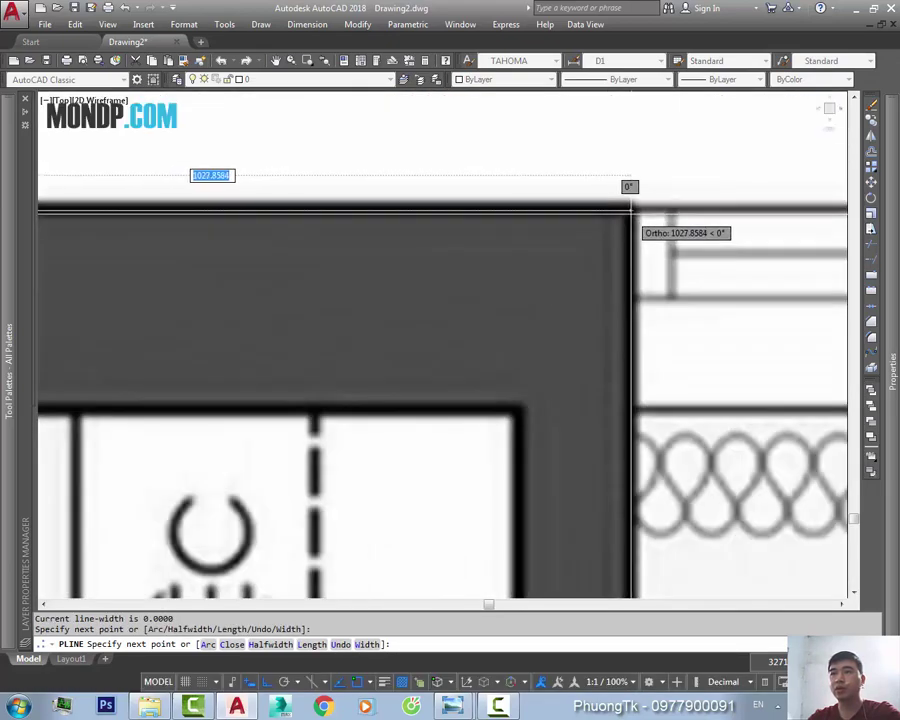
click(629, 206)
scroll(613, 277, down, 3)
scroll(683, 205, down, 2)
scroll(800, 150, up, 3)
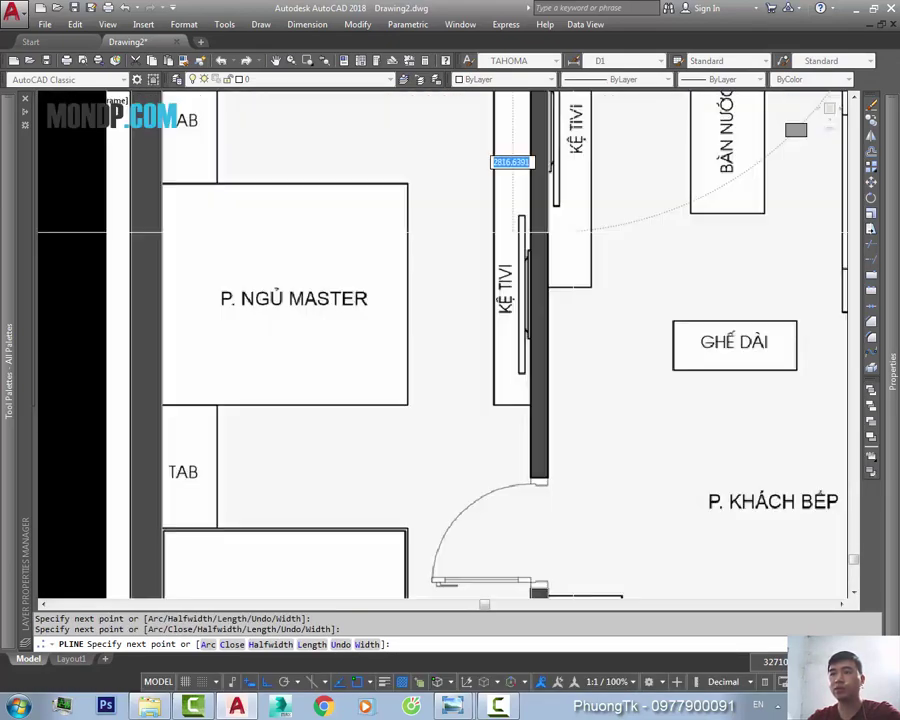
scroll(570, 479, up, 10)
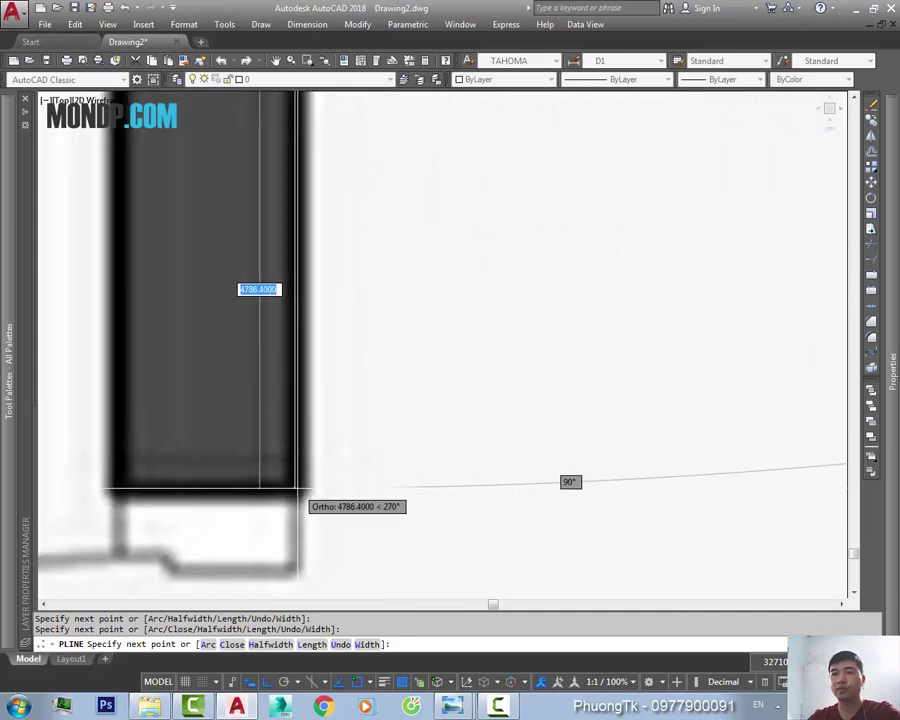
- Add the wall-end point along the top wall and end the polyline
click(295, 485)
middle_drag(295, 485, 400, 485)
scroll(400, 400, down, 10)
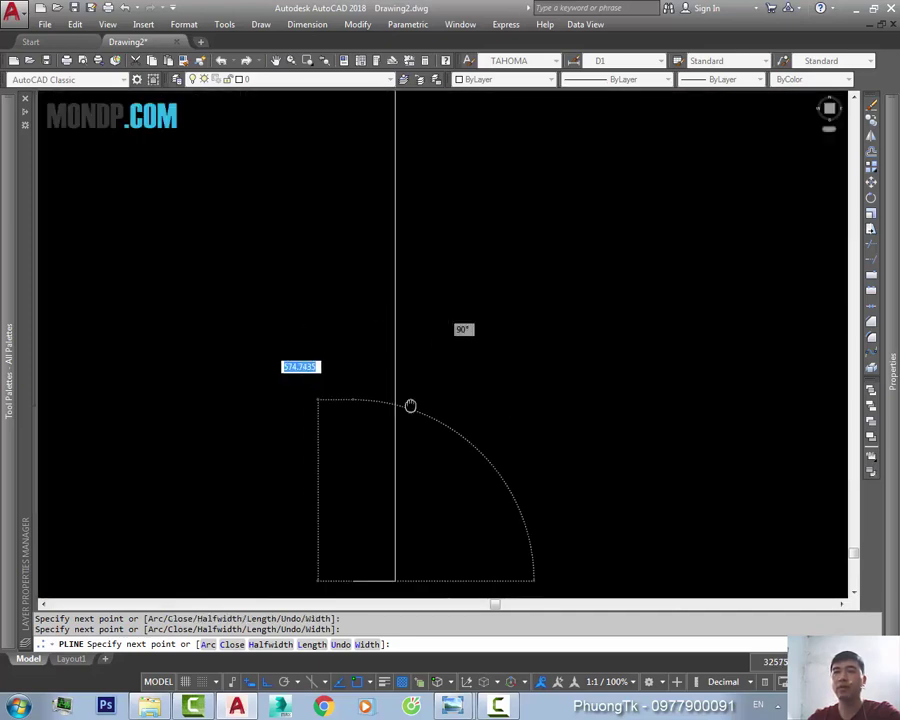
scroll(412, 280, up, 2)
scroll(418, 236, up, 2)
scroll(420, 237, up, 2)
middle_drag(420, 237, 420, 340)
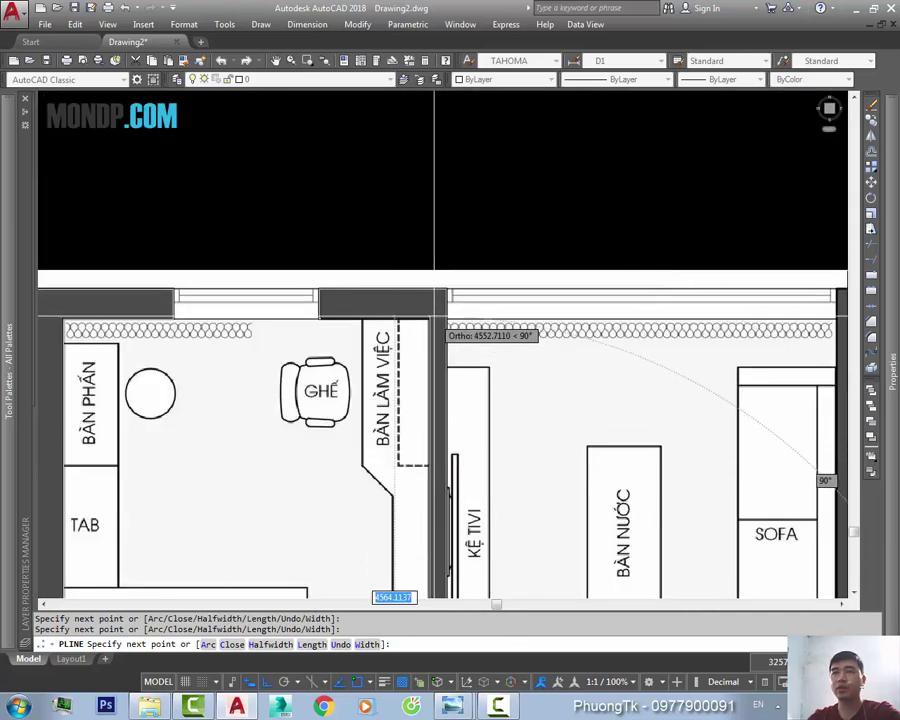
scroll(420, 340, up, 4)
middle_drag(295, 330, 397, 350)
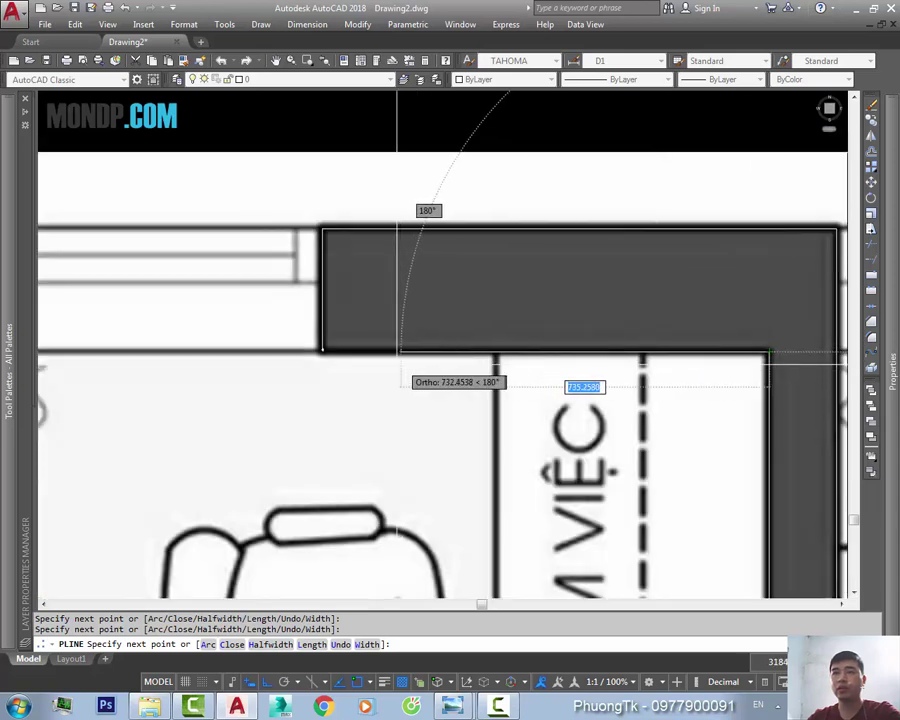
scroll(335, 352, up, 2)
scroll(342, 340, up, 2)
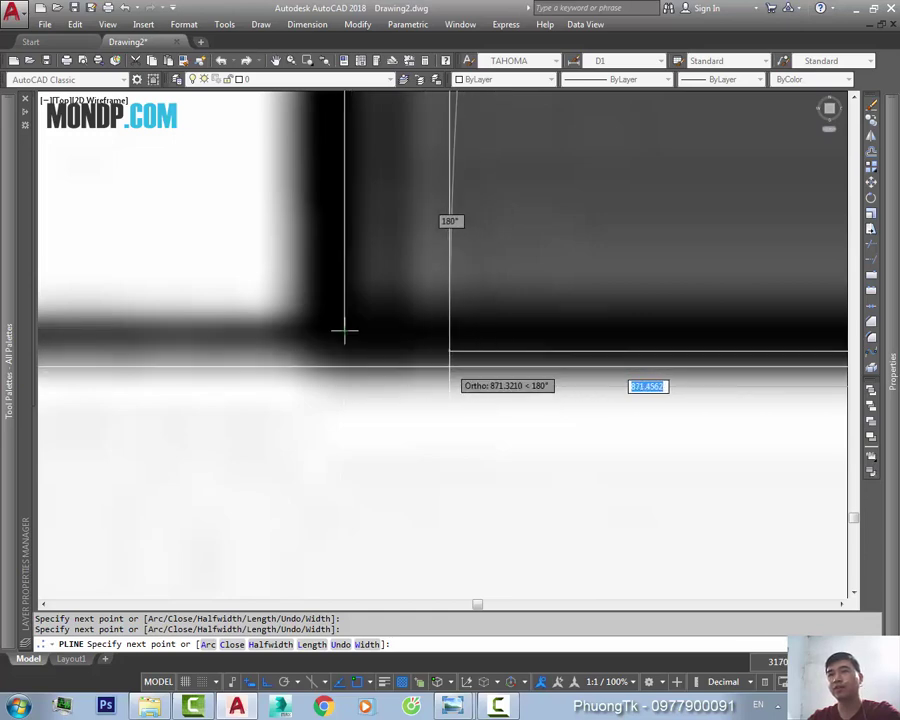
scroll(344, 330, down, 2)
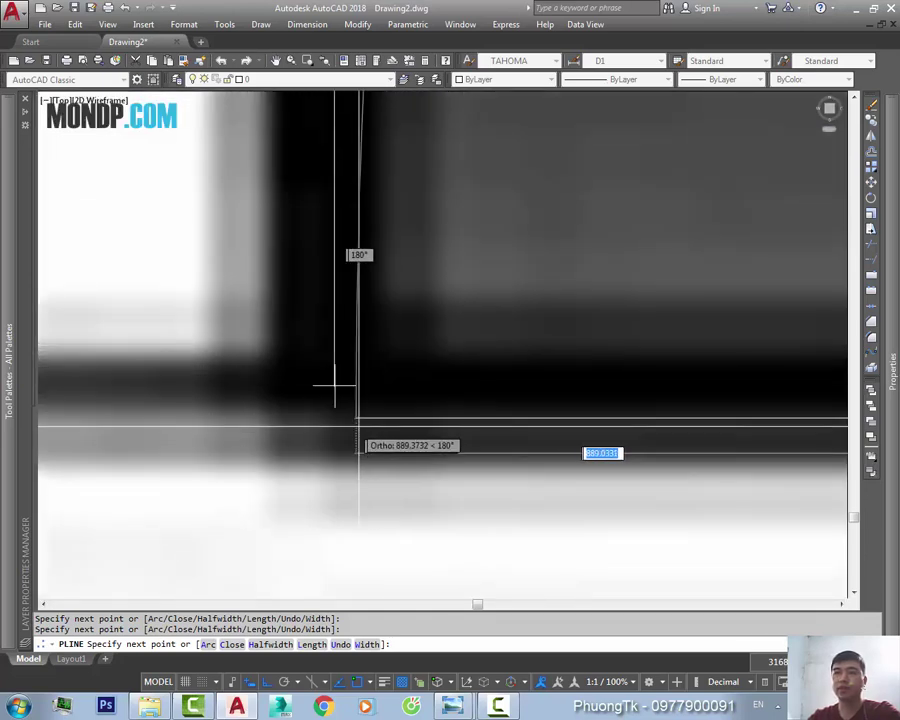
key(Escape)
- Stretch the traced line's endpoint grip down to the horizontal wall line
click(334, 378)
click(334, 385)
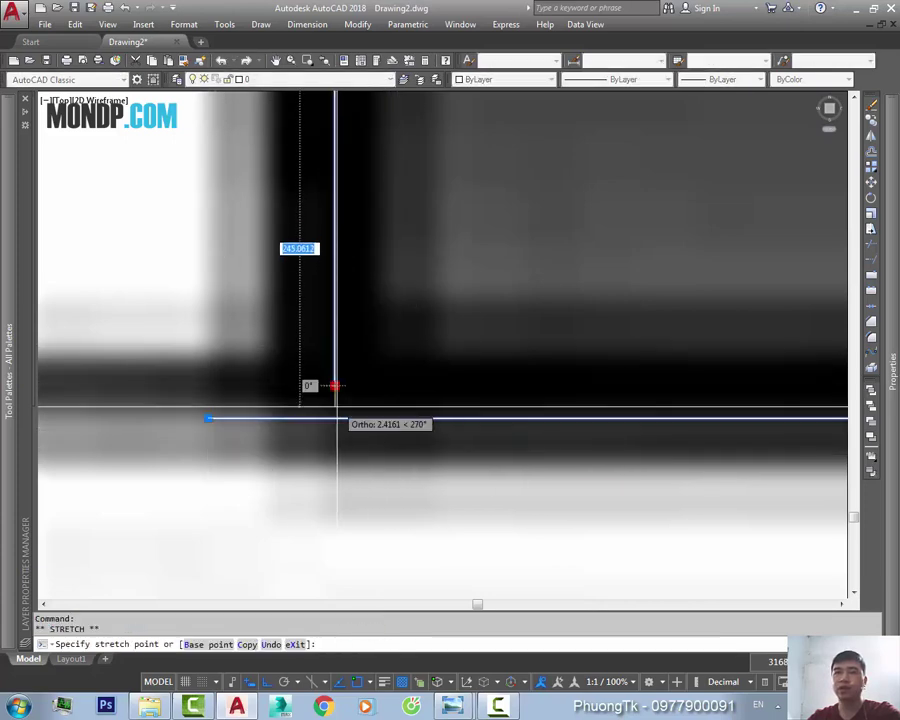
click(336, 416)
key(Escape)
- Start and cancel TRIM, then zoom out to show the whole floor plan
text(tr)
key(Return)
key(Return)
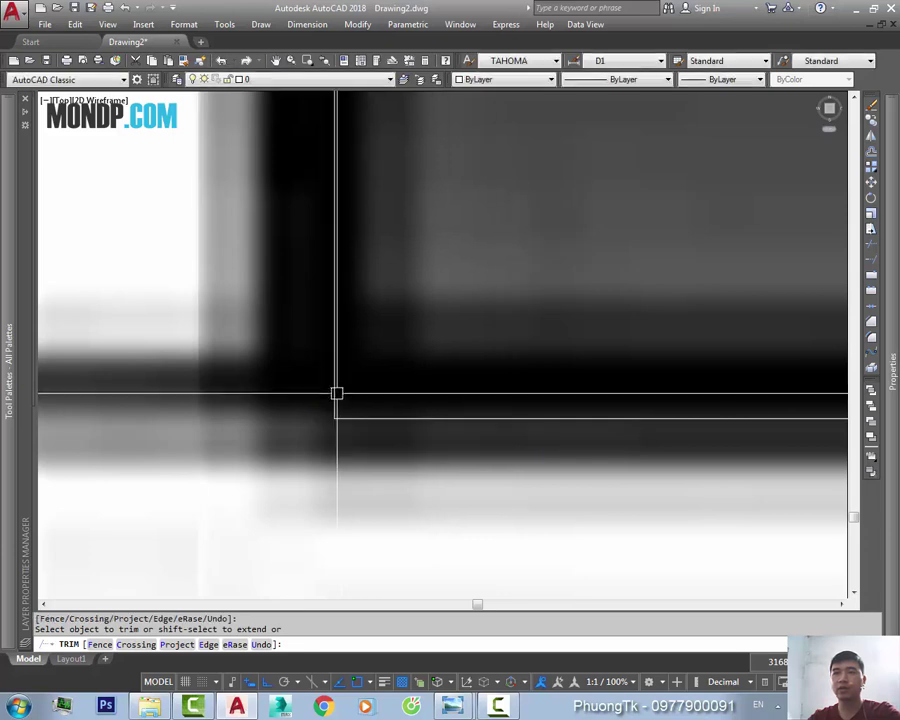
key(Escape)
scroll(336, 393, down, 2)
scroll(336, 393, down, 2)
scroll(336, 393, down, 3)
mouse_move(564, 446)
middle_down()
mouse_move(511, 322)
mouse_move(522, 274)
middle_up()
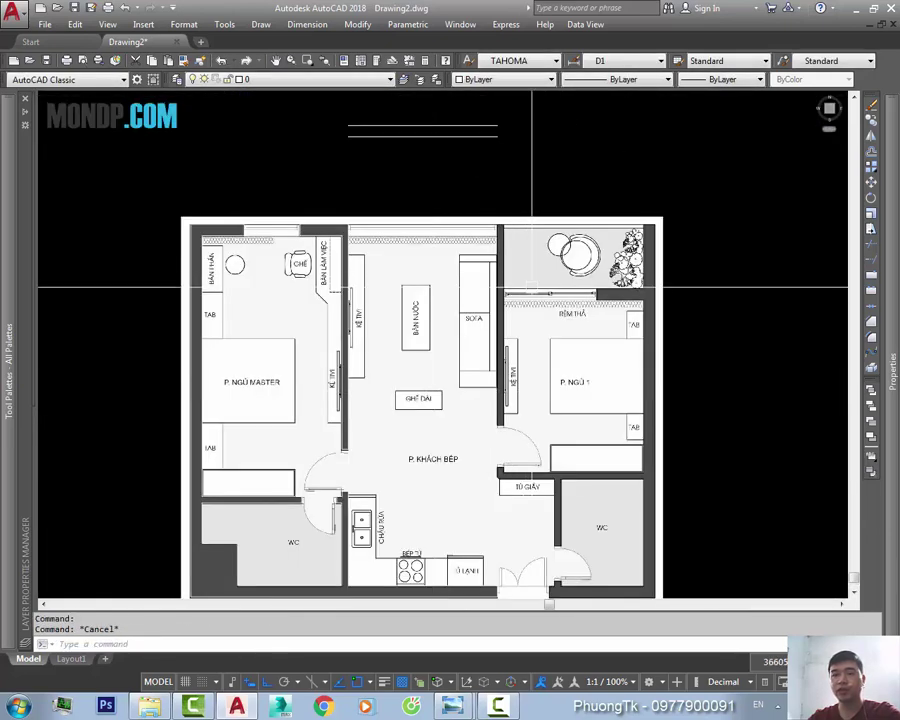
- Draw a rectangle with REC from the partition wall's top corner to its end beside the bedroom door
text(rec)
key(Return)
scroll(510, 247, up, 10)
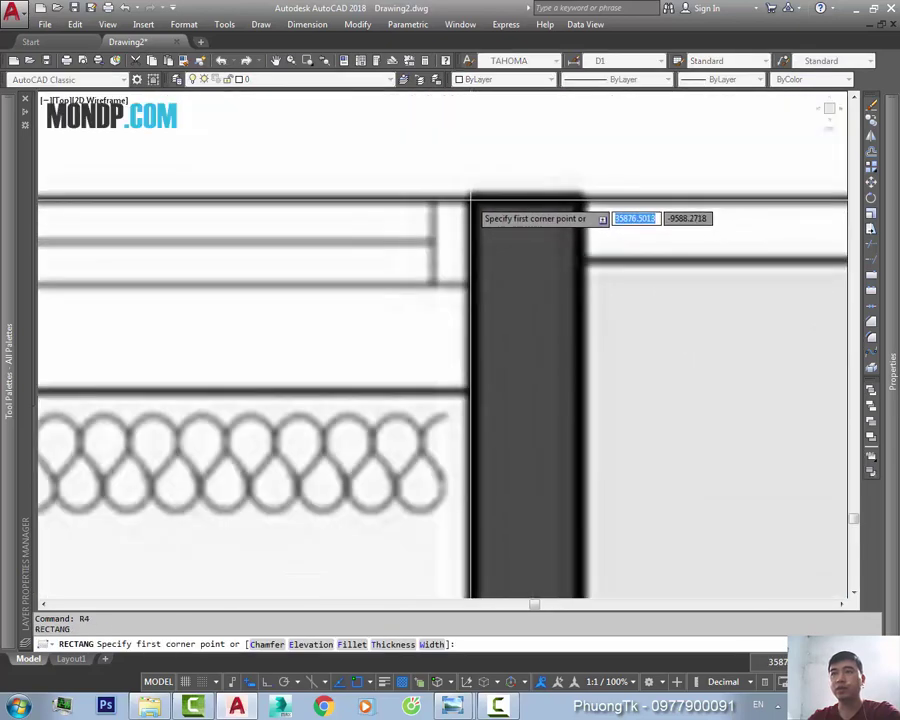
click(472, 200)
scroll(472, 200, down, 8)
mouse_move(516, 382)
middle_down()
mouse_move(450, 372)
mouse_move(476, 366)
middle_up()
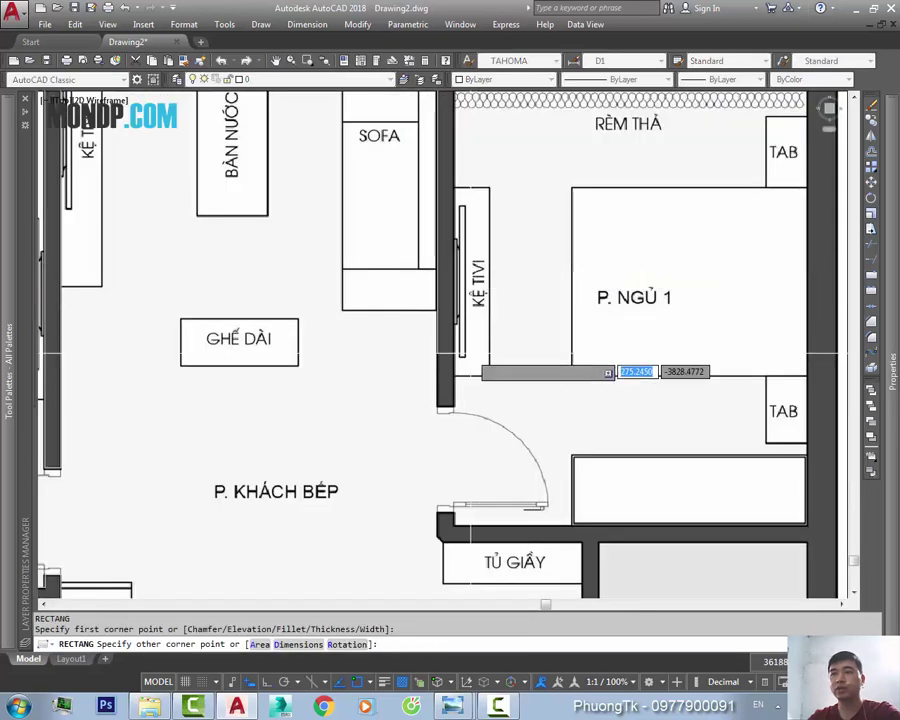
scroll(462, 412, up, 8)
scroll(451, 411, up, 2)
click(481, 412)
scroll(481, 412, down, 3)
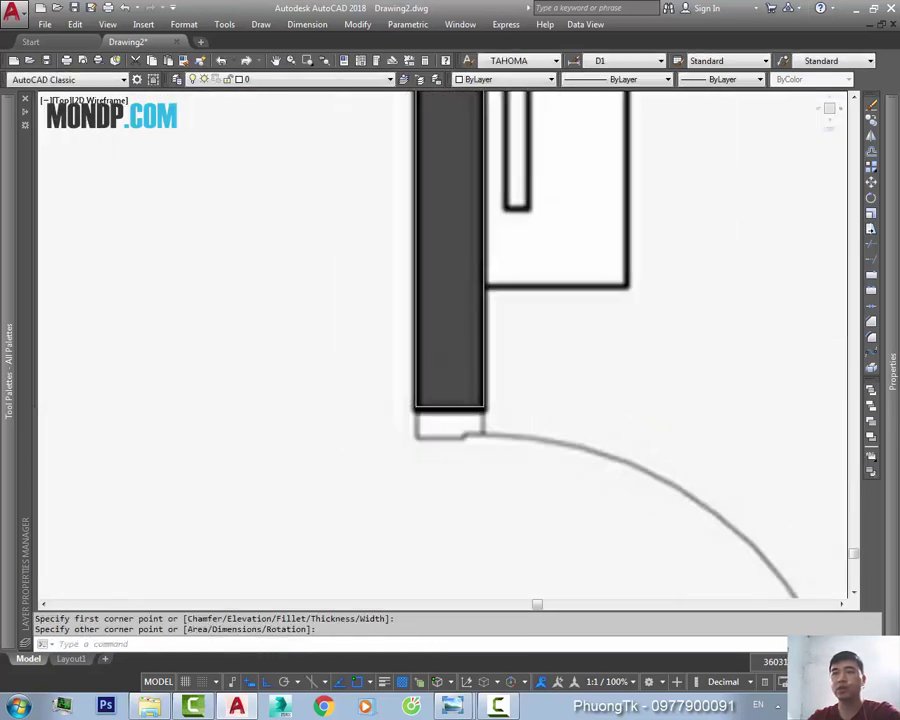
scroll(470, 360, down, 2)
scroll(460, 330, up, 1)
scroll(460, 318, up, 4)
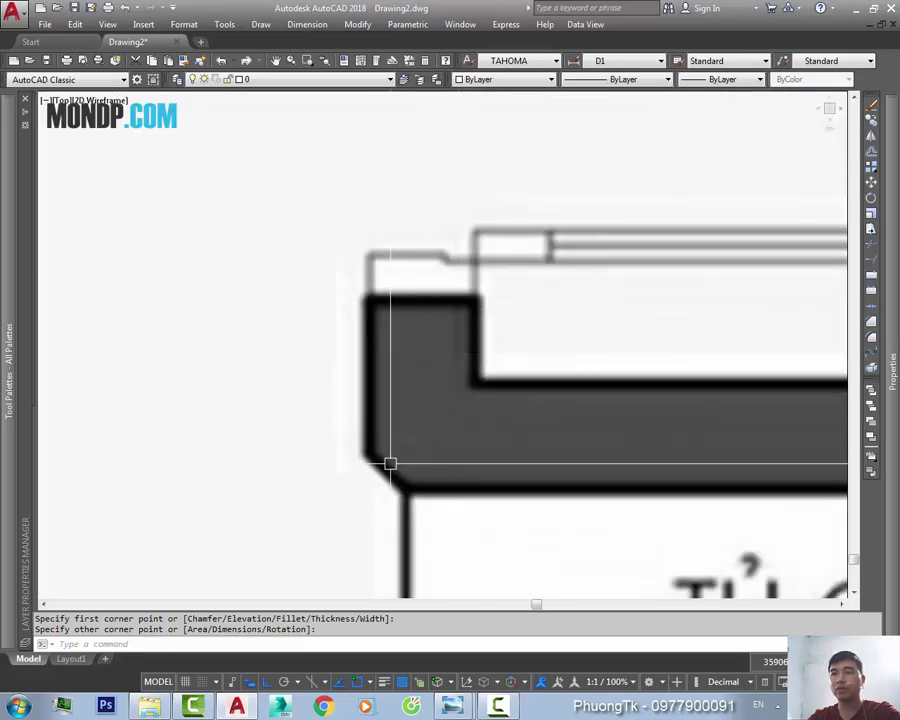
- Start a PLINE at the wall corner and trace down the wall edge to the bottom-right corner
text(pl)
key(Return)
scroll(430, 304, up, 2)
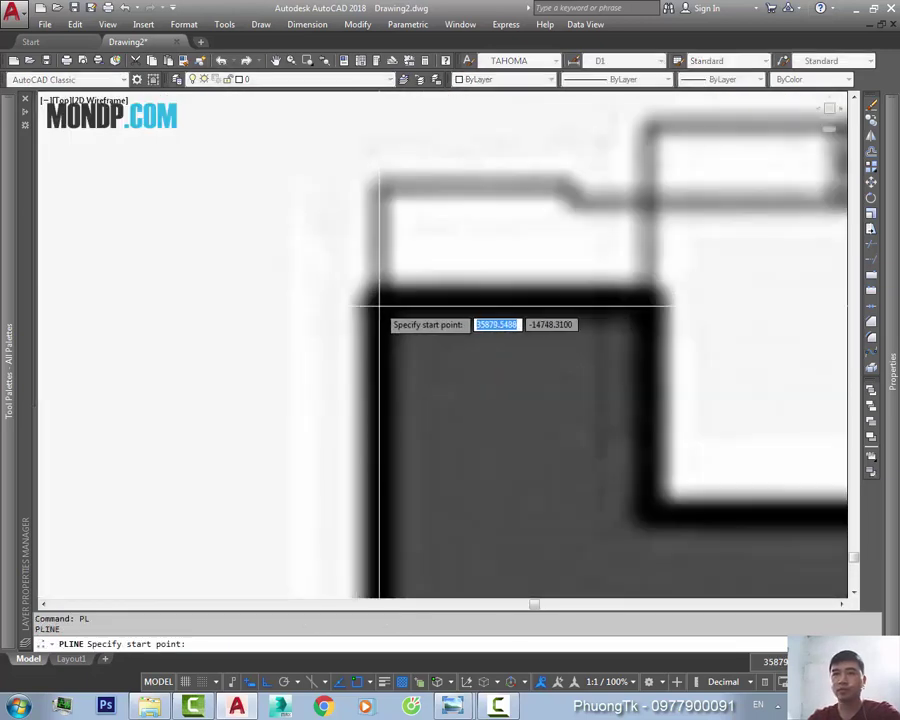
click(379, 305)
scroll(378, 320, down, 3)
scroll(377, 397, up, 3)
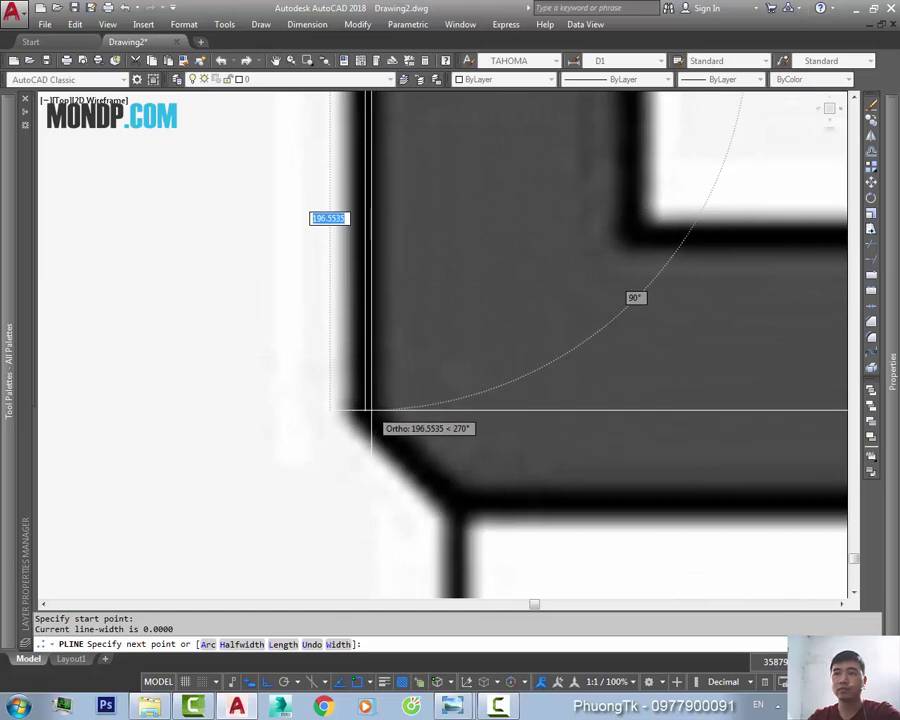
click(371, 409)
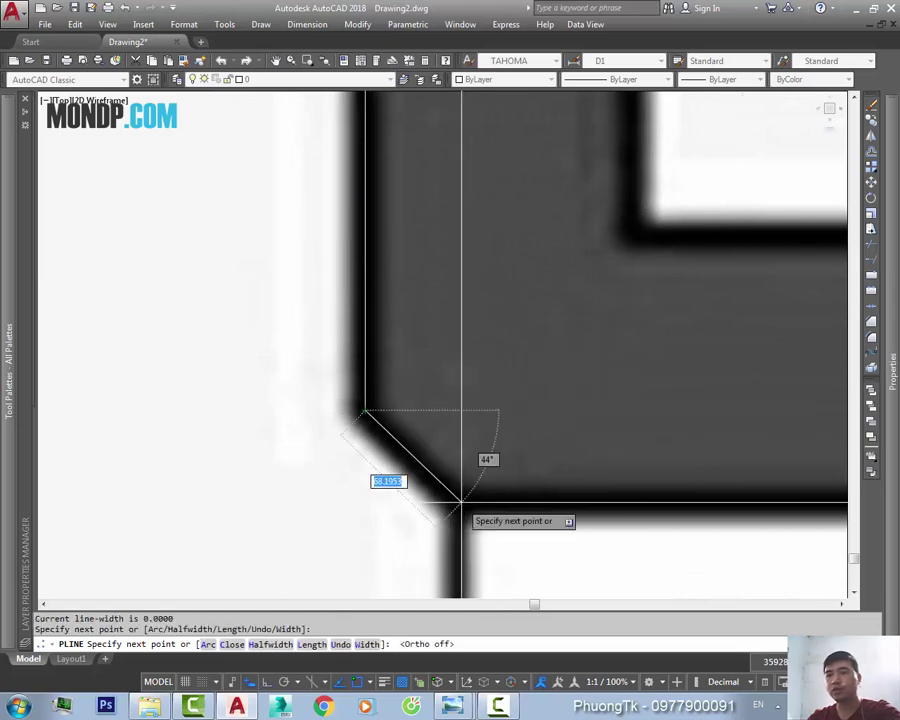
scroll(461, 504, down, 4)
middle_drag(514, 498, 342, 496)
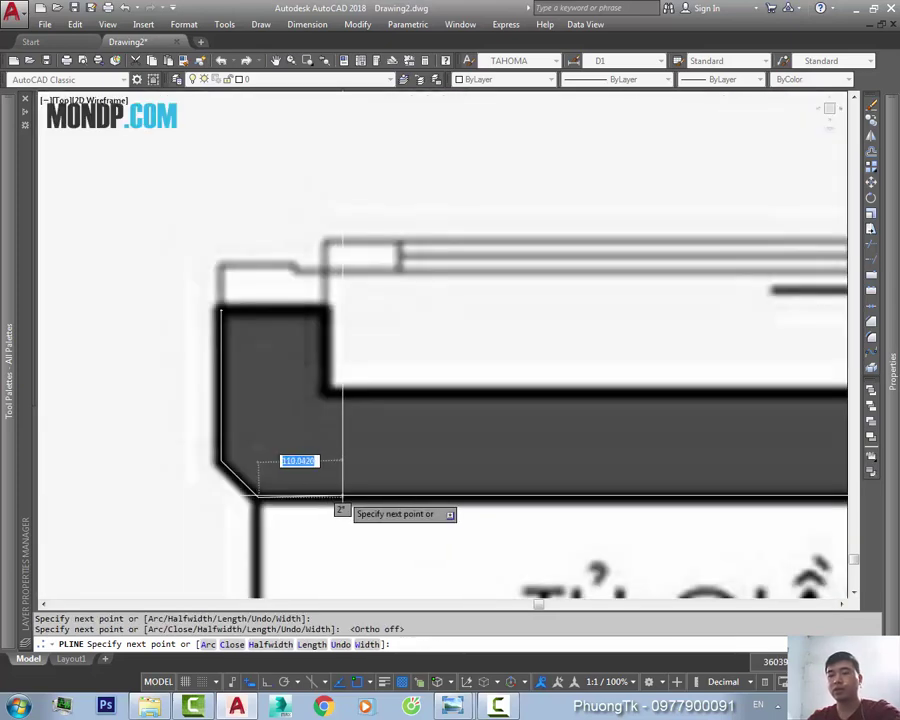
scroll(495, 463, down, 4)
scroll(400, 406, down, 1)
scroll(385, 338, up, 5)
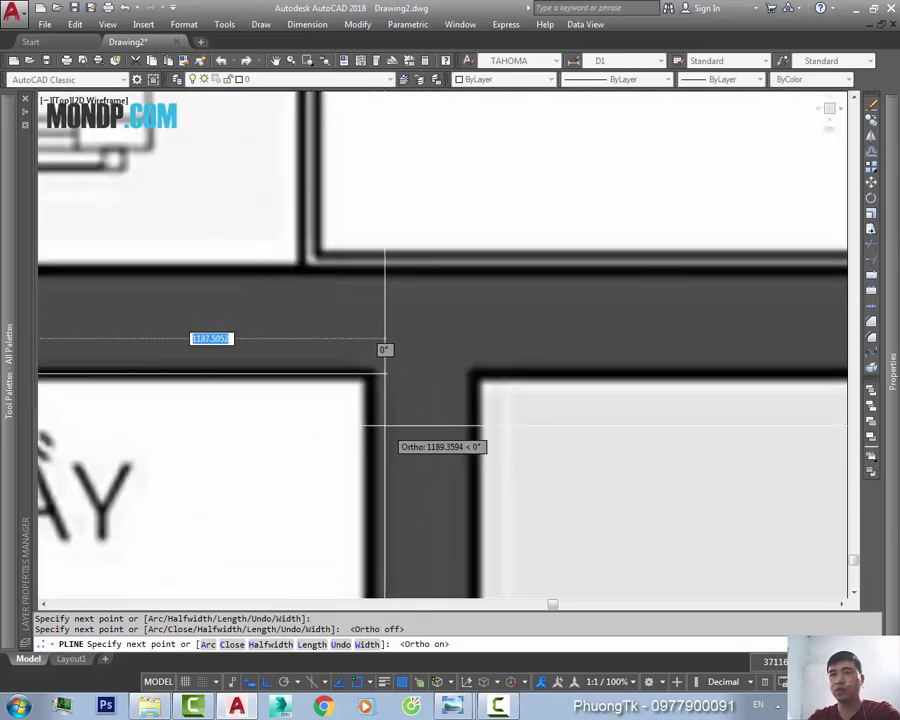
click(368, 370)
scroll(380, 380, down, 5)
scroll(384, 386, up, 2)
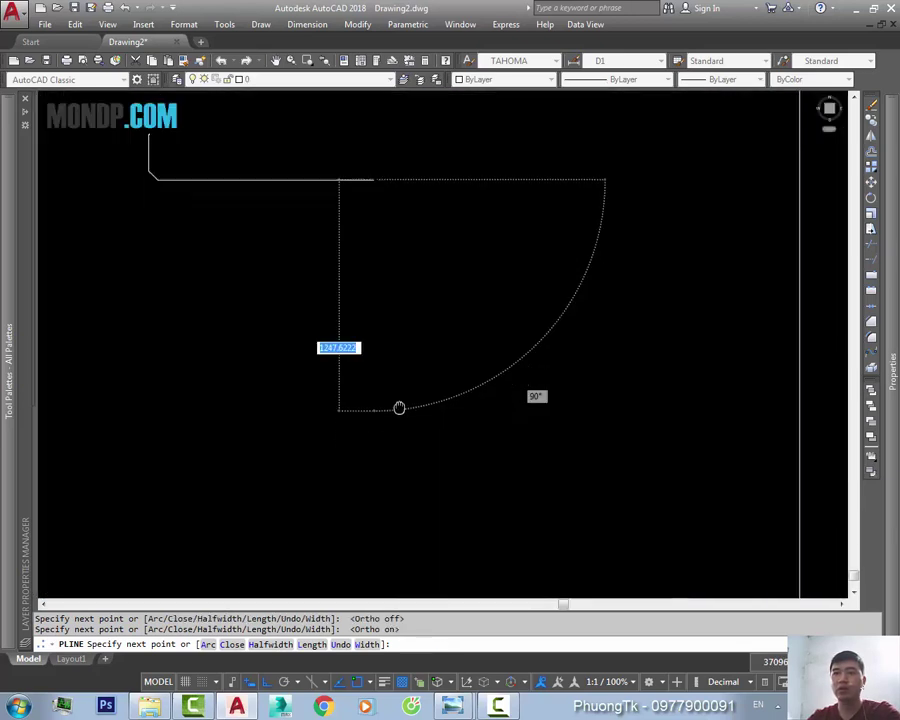
scroll(396, 406, up, 4)
scroll(376, 470, up, 2)
click(366, 533)
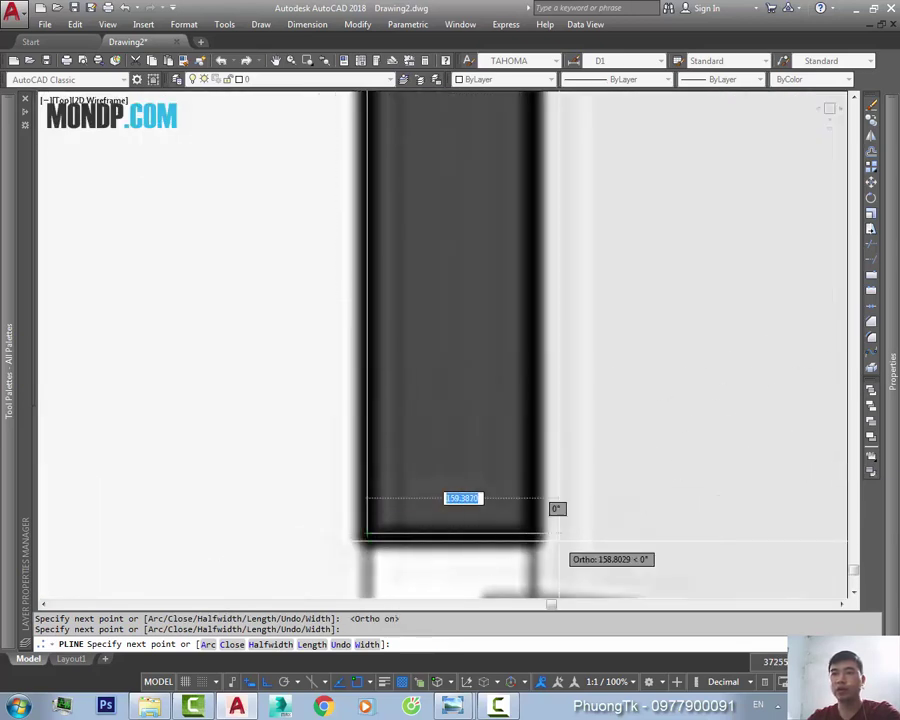
click(531, 535)
- Add the remaining wall-corner vertices and close the polyline outline
scroll(534, 505, down, 1)
scroll(530, 490, down, 3)
scroll(526, 470, up, 3)
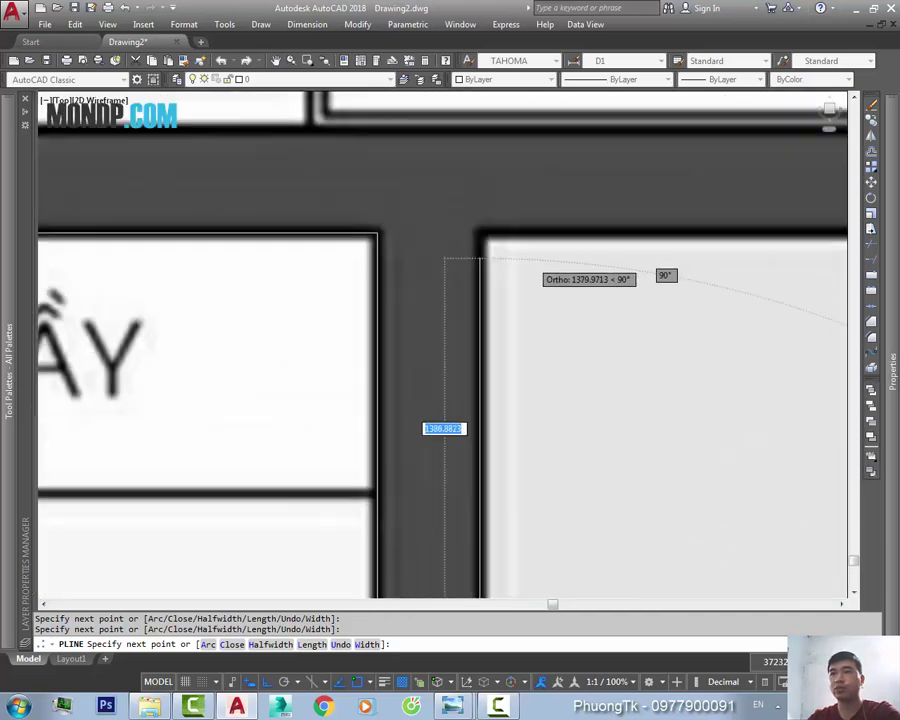
scroll(500, 300, up, 2)
click(459, 222)
scroll(462, 230, down, 1)
scroll(466, 236, down, 3)
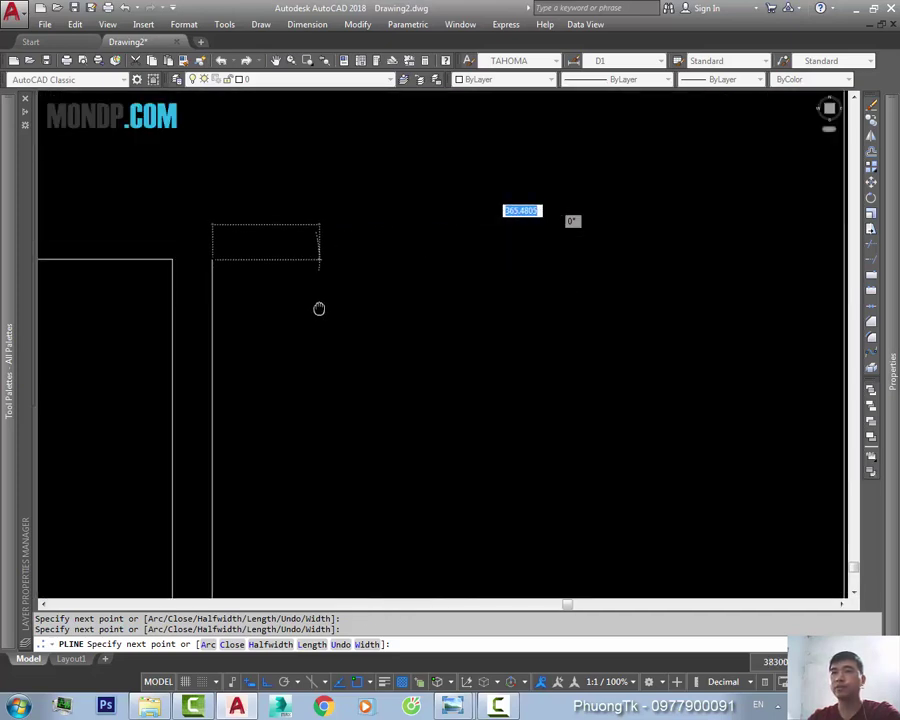
scroll(404, 320, up, 3)
scroll(477, 271, up, 3)
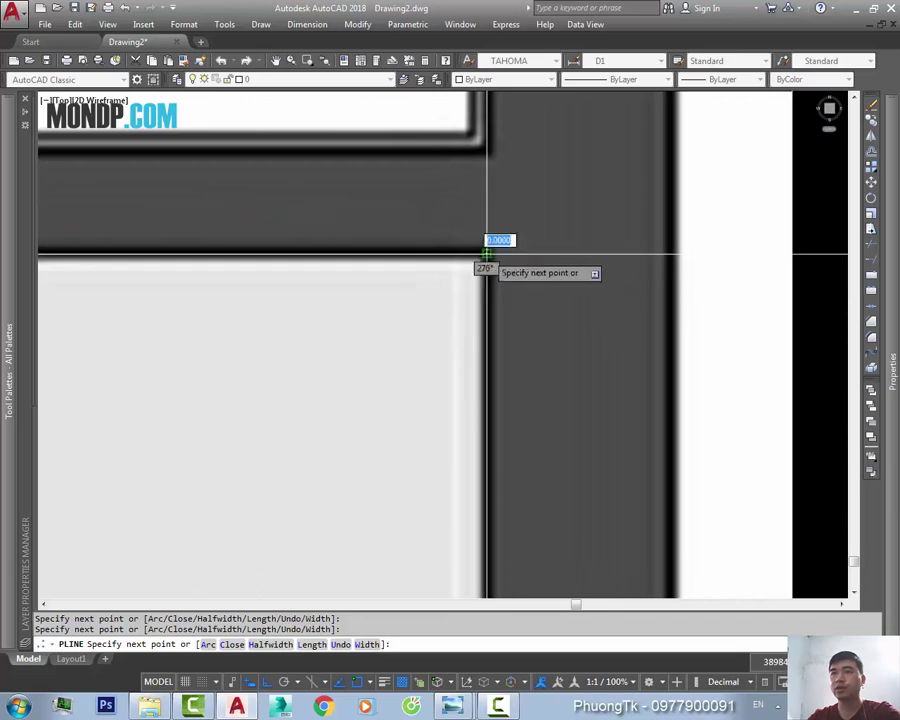
scroll(490, 260, down, 4)
scroll(478, 400, up, 2)
scroll(488, 394, up, 2)
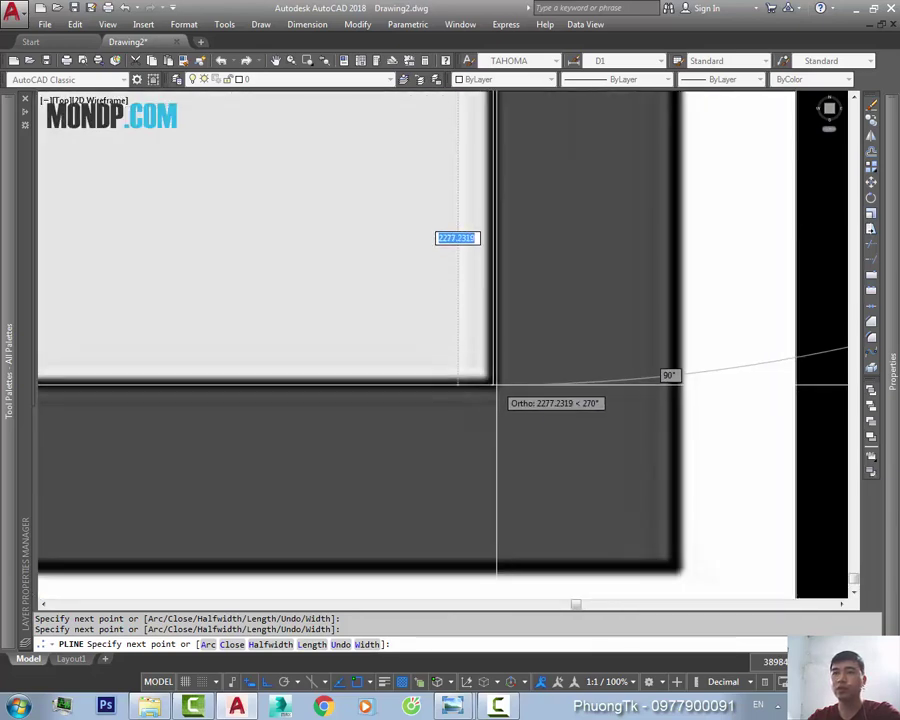
scroll(489, 397, down, 4)
scroll(338, 402, up, 3)
scroll(332, 413, up, 1)
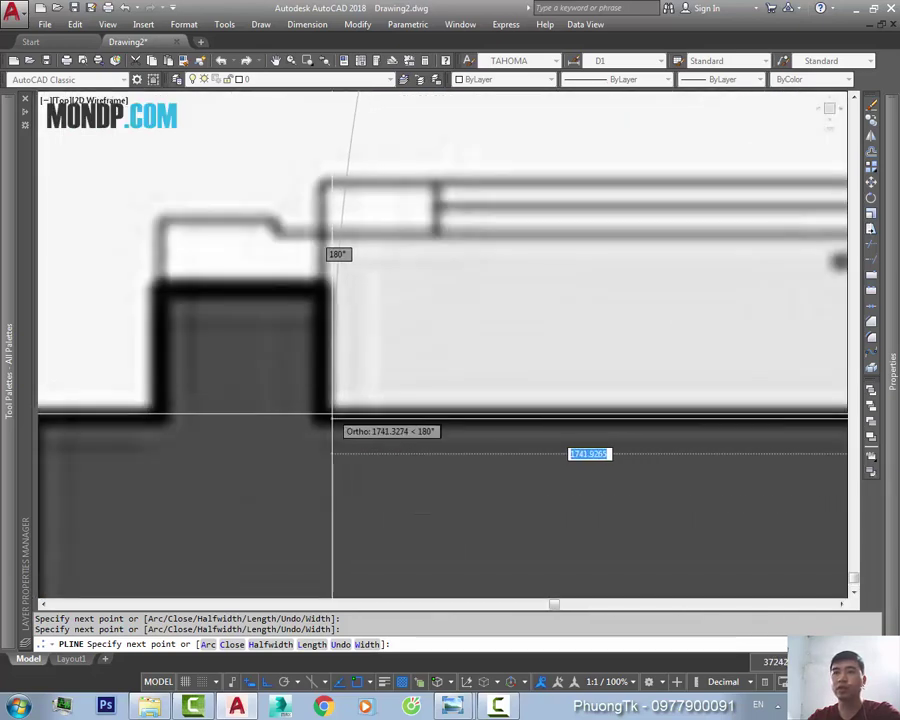
click(325, 419)
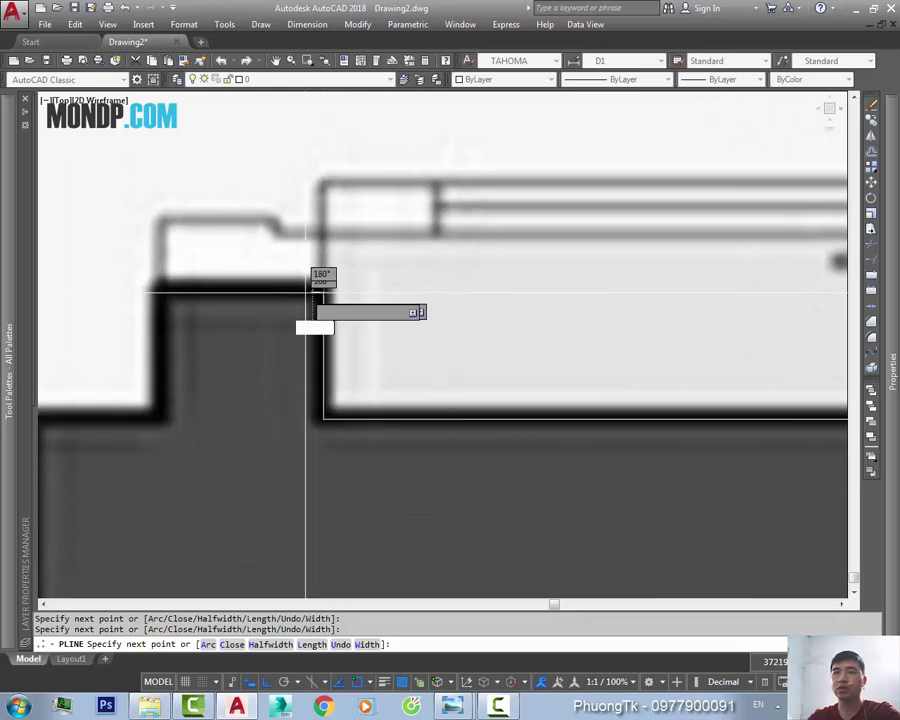
click(160, 296)
middle_drag(160, 406, 438, 318)
click(441, 329)
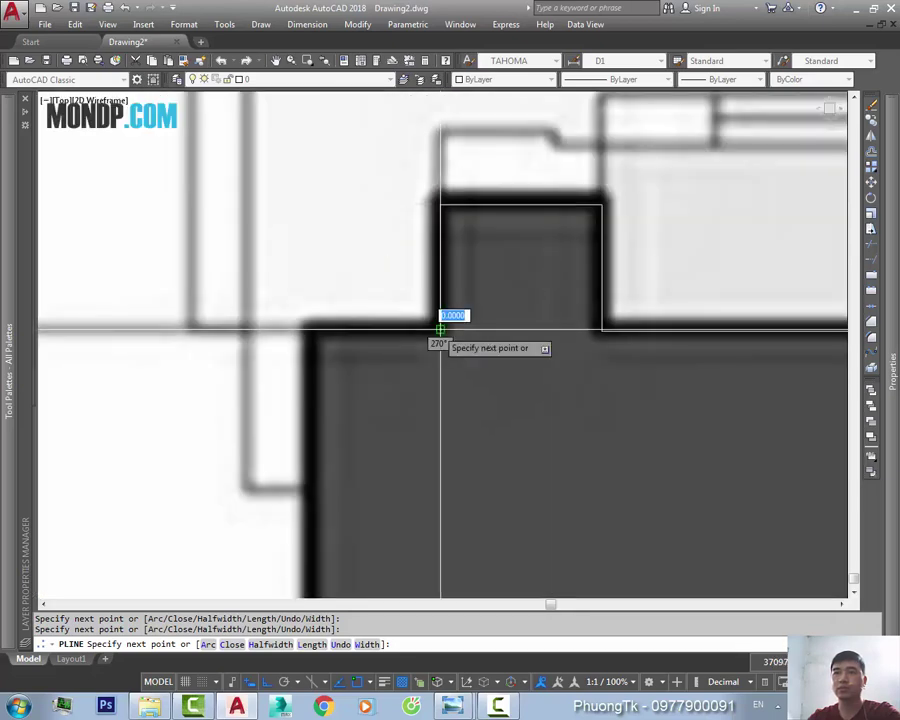
scroll(313, 336, down, 5)
scroll(370, 418, up, 5)
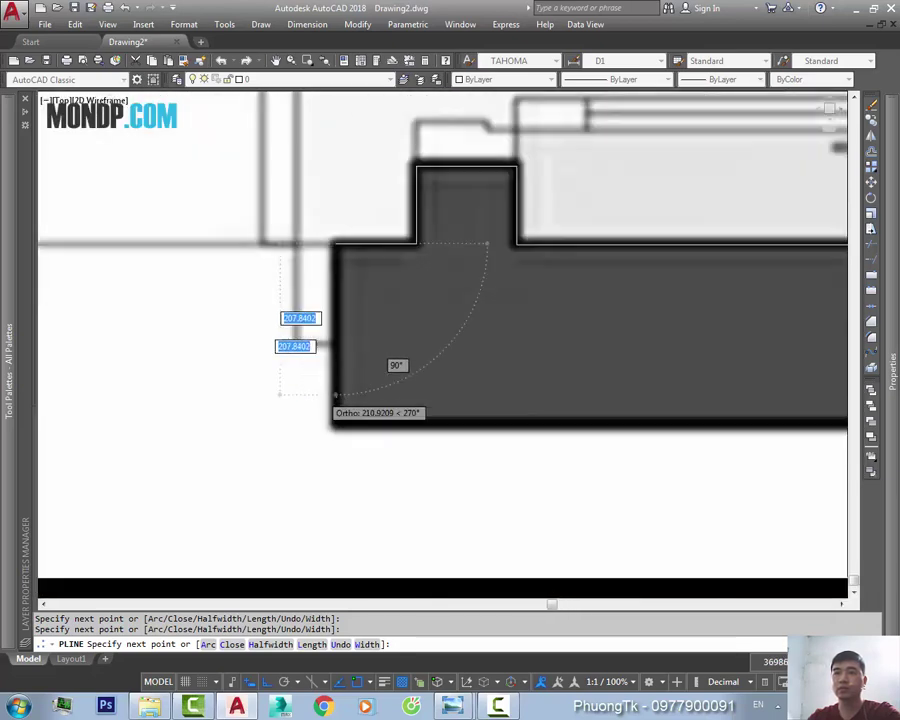
scroll(336, 420, down, 5)
scroll(603, 436, up, 5)
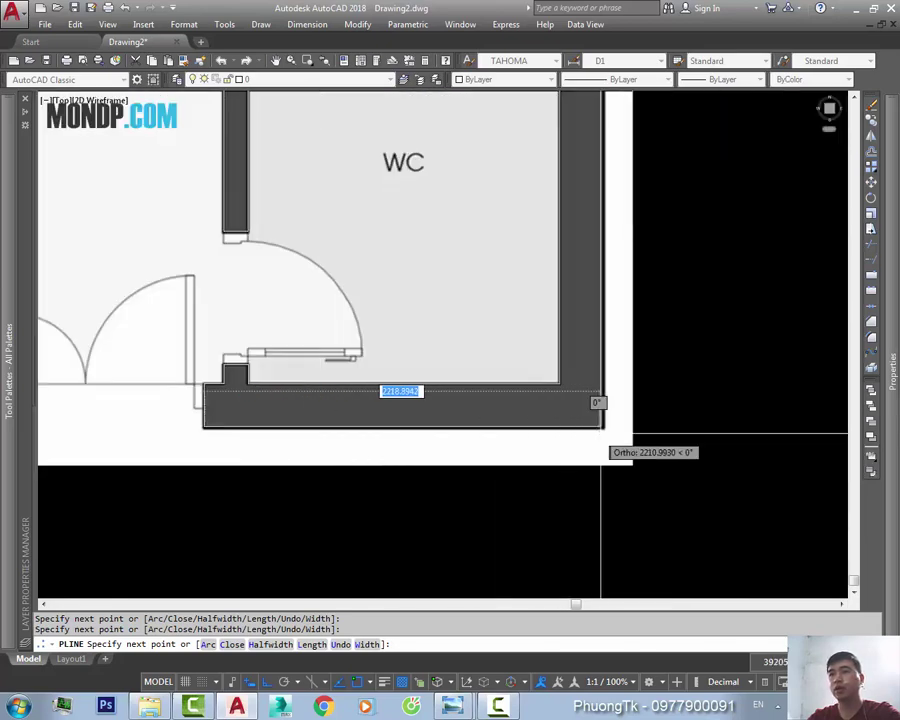
scroll(603, 418, up, 2)
scroll(598, 384, down, 5)
scroll(583, 288, up, 2)
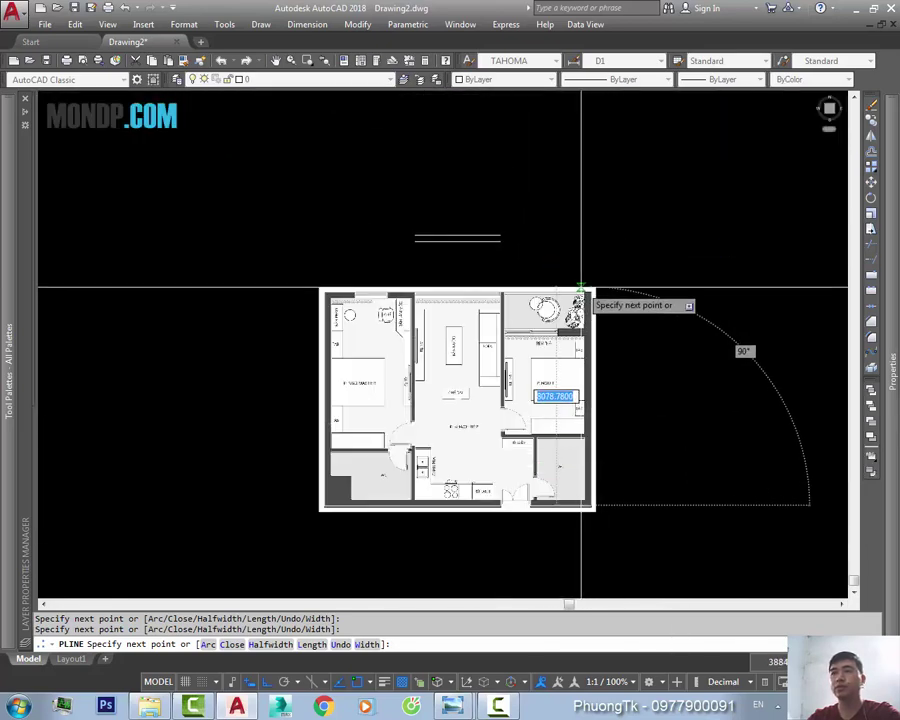
scroll(630, 340, up, 3)
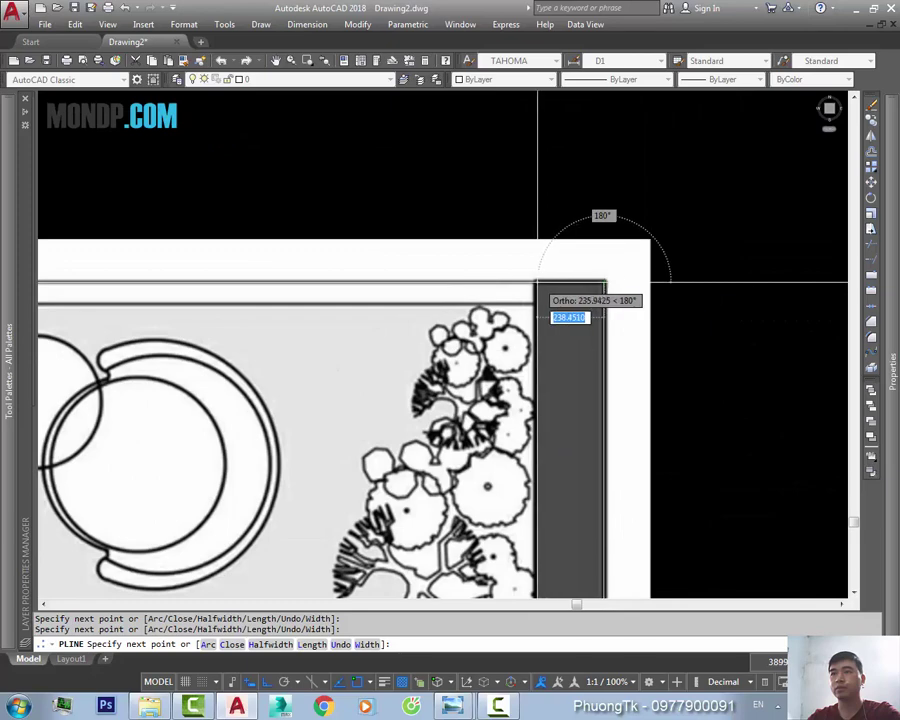
scroll(537, 283, down, 3)
scroll(556, 446, up, 4)
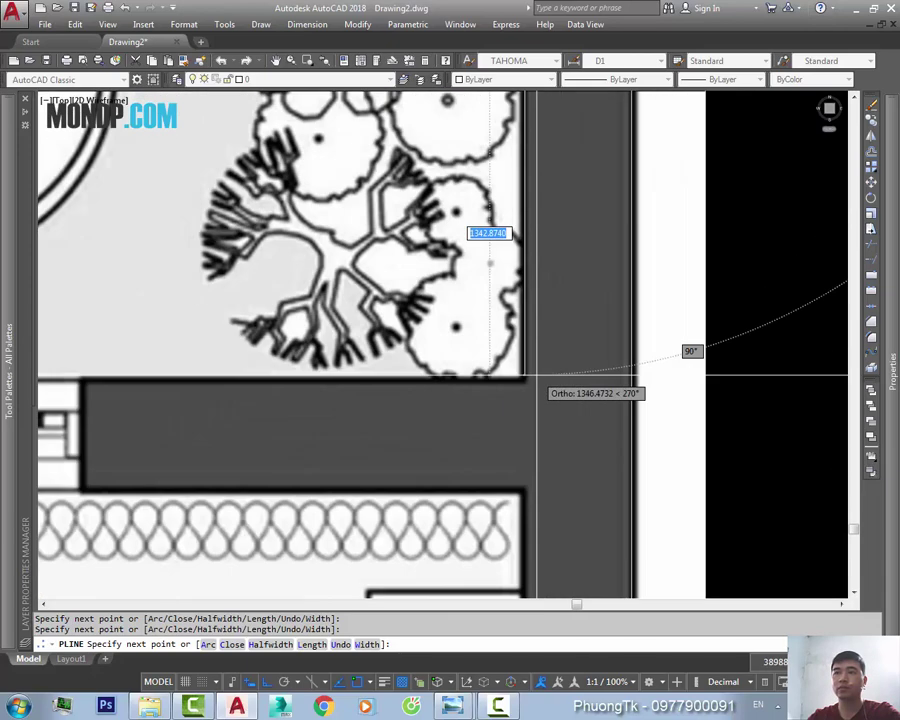
scroll(447, 392, down, 3)
scroll(442, 410, up, 3)
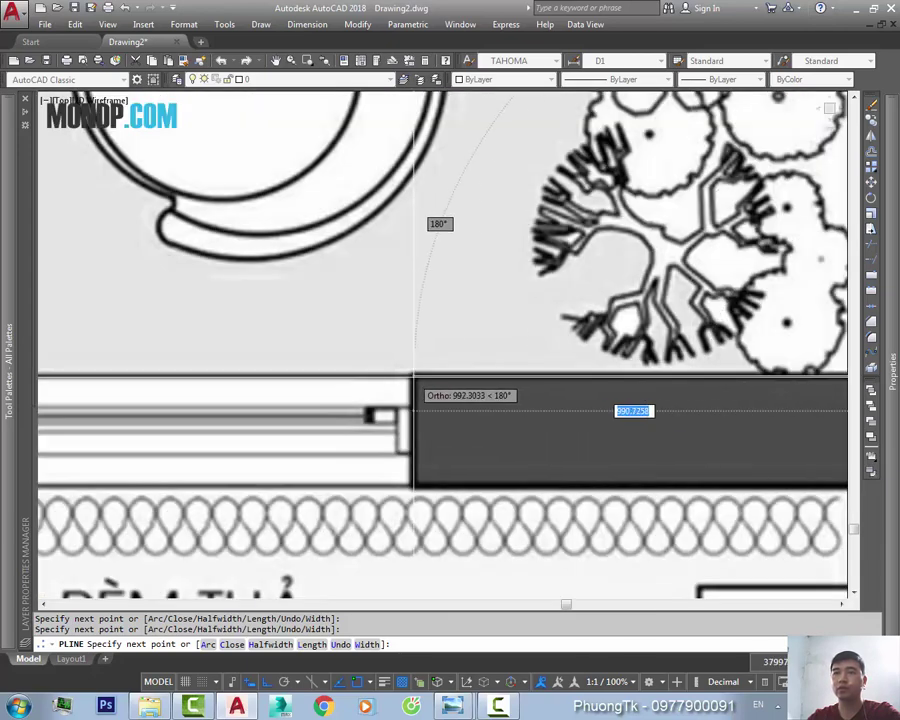
scroll(414, 484, down, 3)
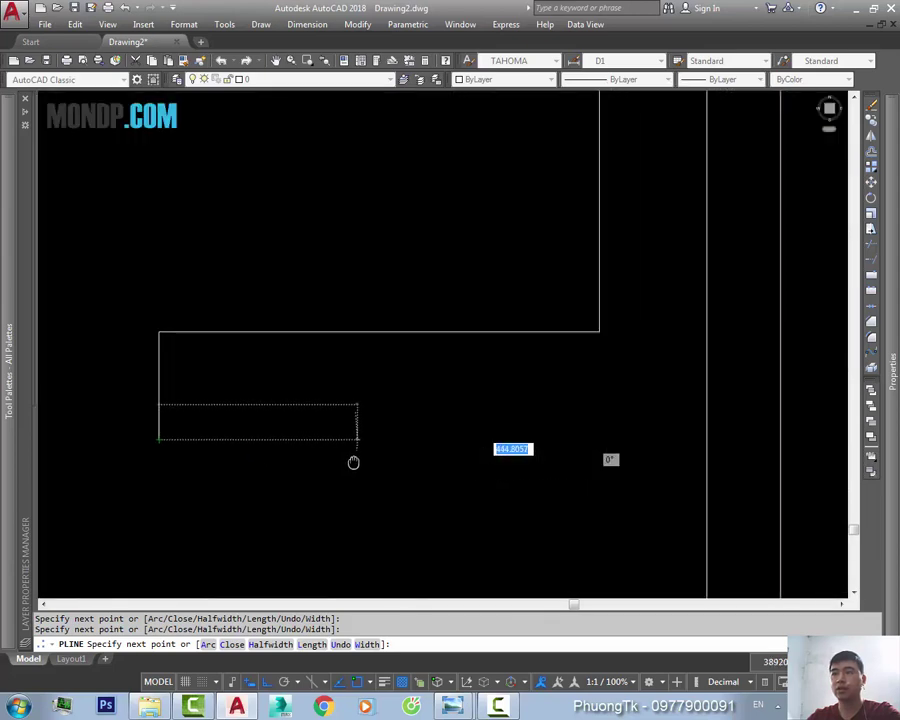
scroll(461, 364, up, 4)
scroll(548, 400, down, 3)
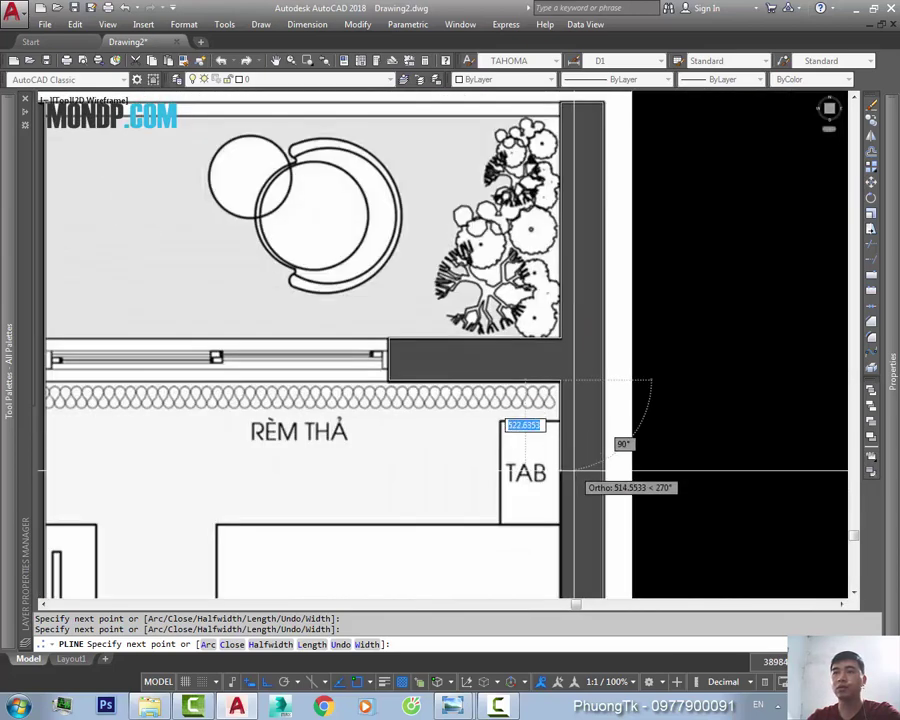
scroll(530, 426, up, 1)
scroll(528, 300, up, 1)
scroll(540, 285, up, 2)
scroll(543, 278, down, 3)
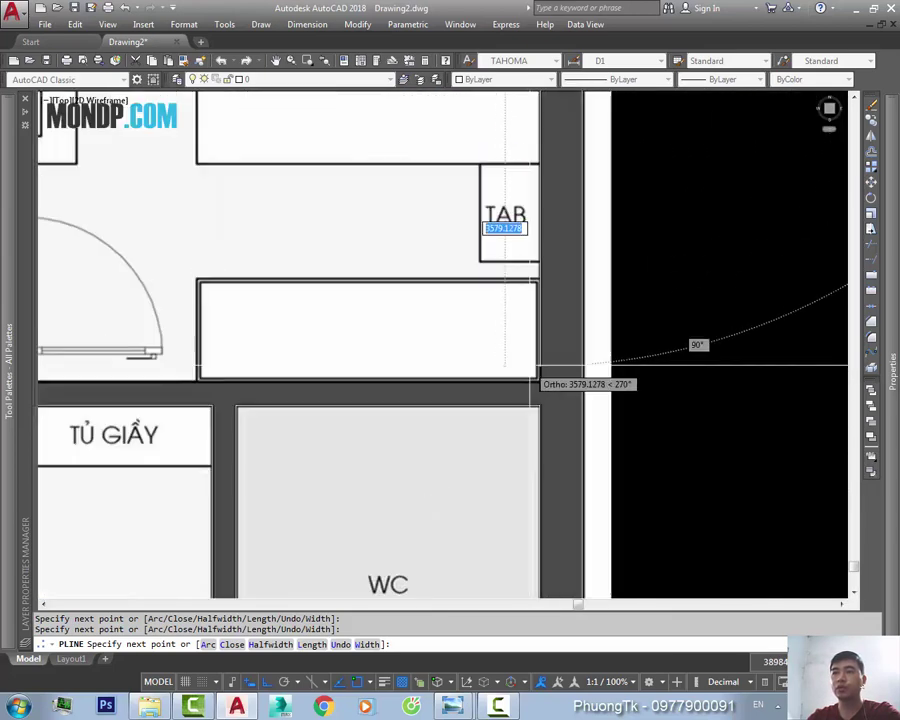
scroll(556, 368, up, 5)
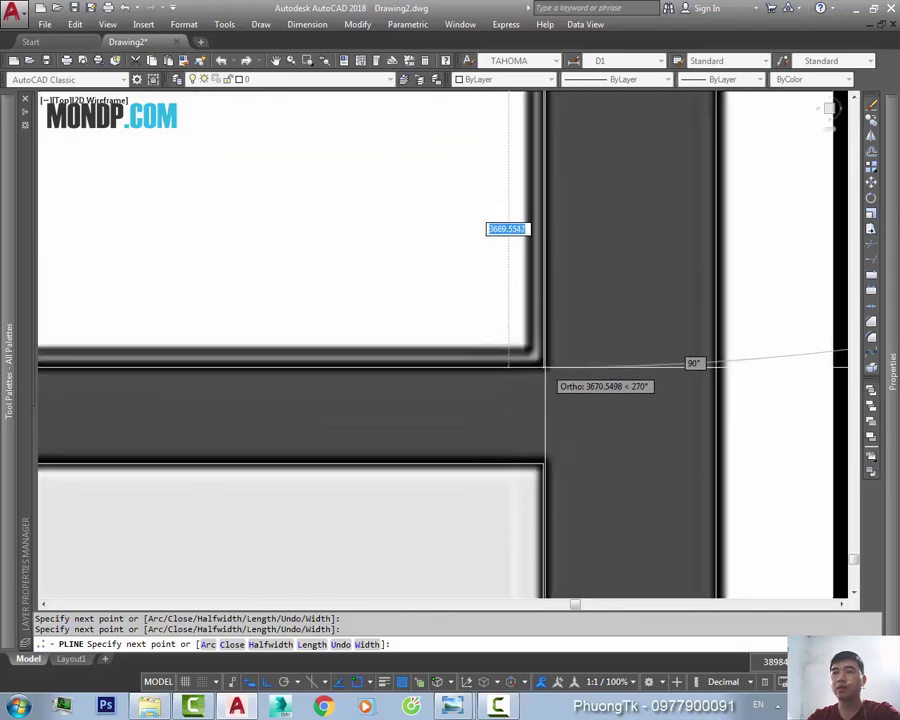
scroll(543, 365, down, 1)
scroll(543, 365, down, 2)
scroll(334, 385, up, 3)
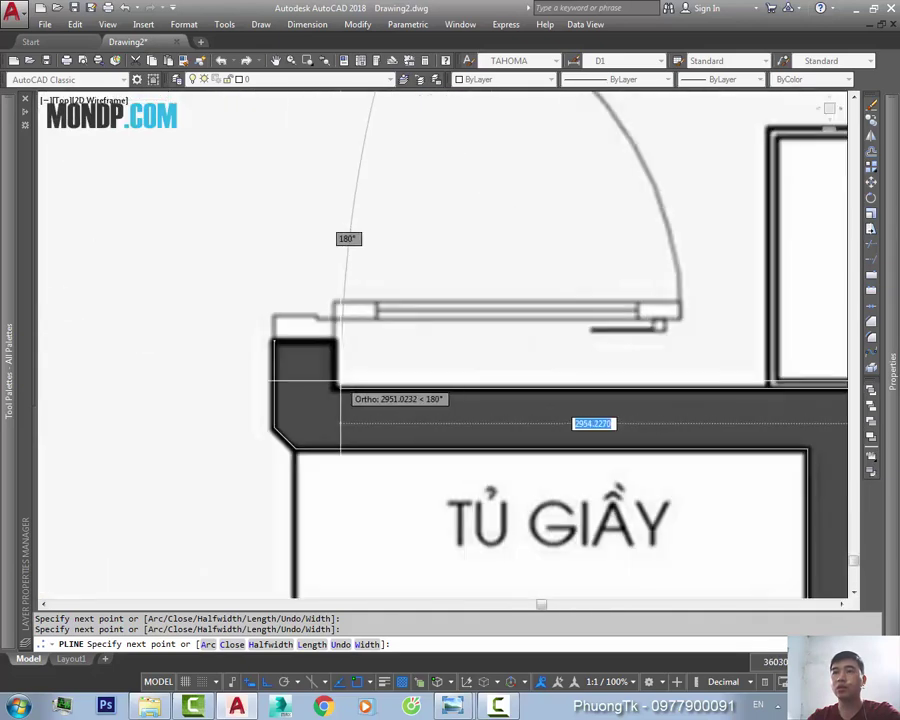
scroll(332, 392, up, 1)
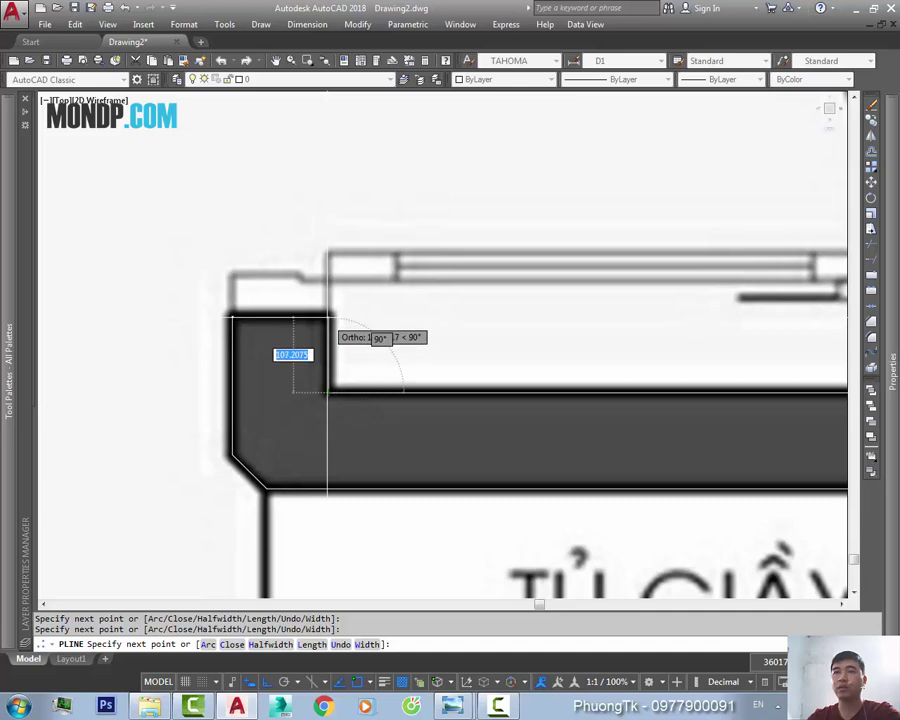
text(c)
key(Return)
- Try a grip stretch on a corner of the traced outline, then cancel it
click(330, 340)
click(327, 314)
scroll(320, 295, up, 3)
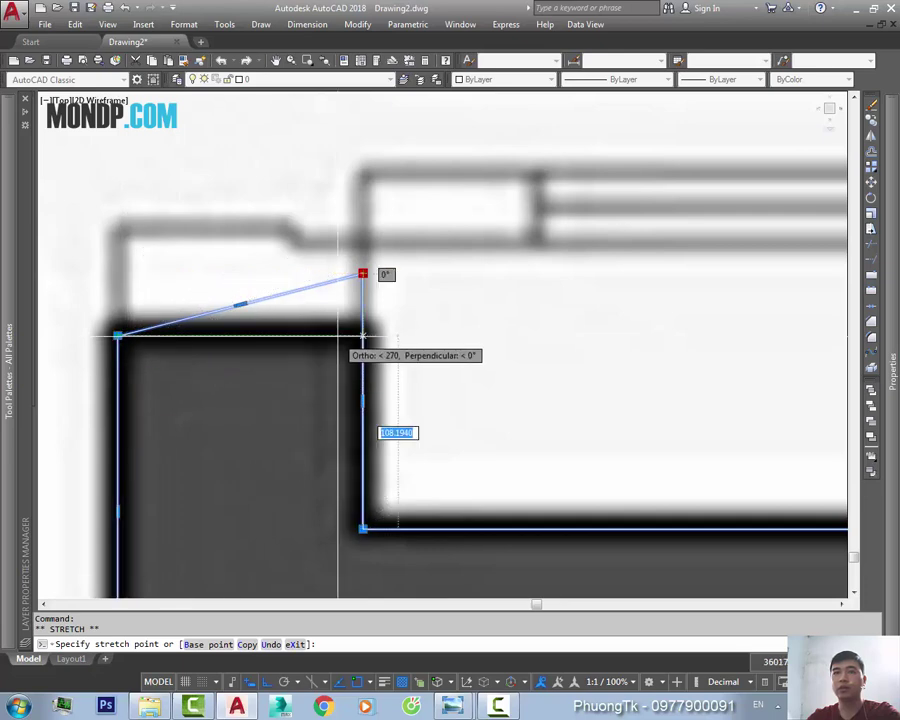
key(Escape)
key(Escape)
scroll(449, 386, down, 5)
scroll(555, 400, down, 2)
middle_drag(555, 400, 355, 398)
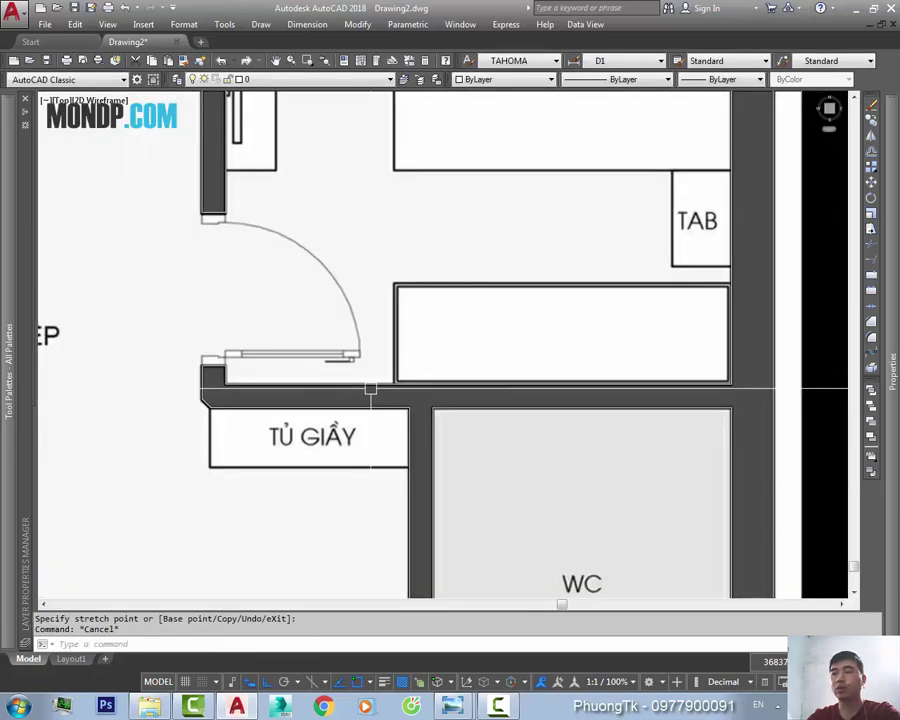
scroll(380, 385, down, 4)
click(453, 710)
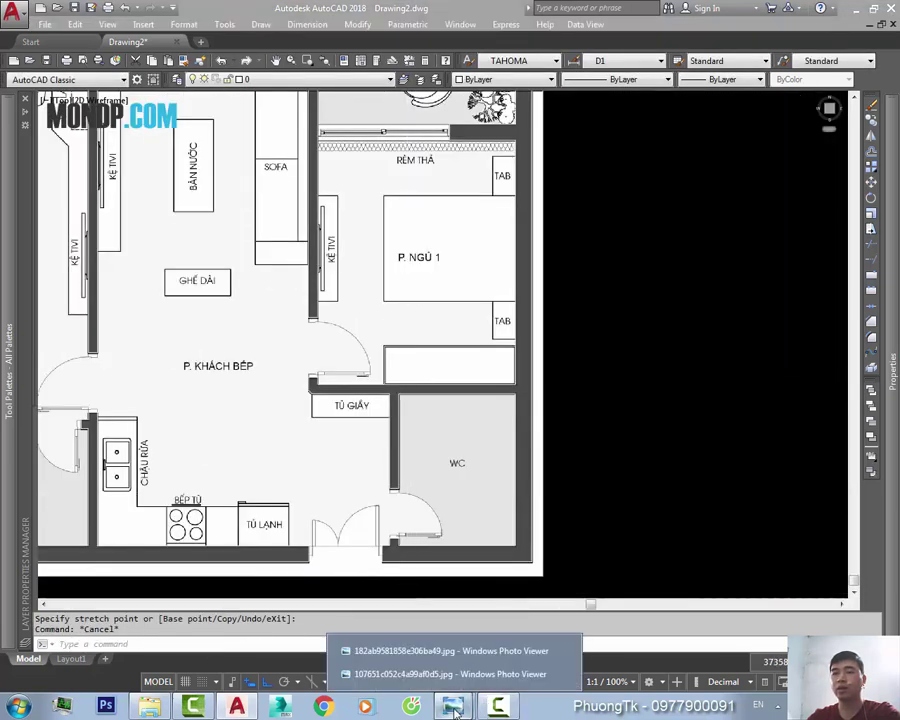
click(434, 656)
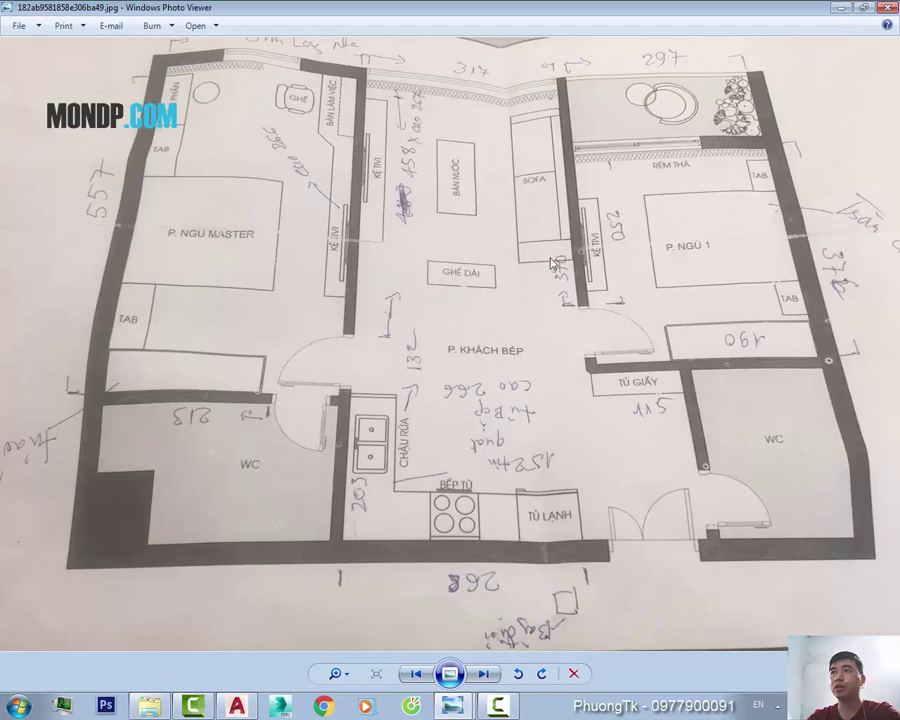
key(alt+Tab)
scroll(505, 300, down, 2)
scroll(515, 297, down, 3)
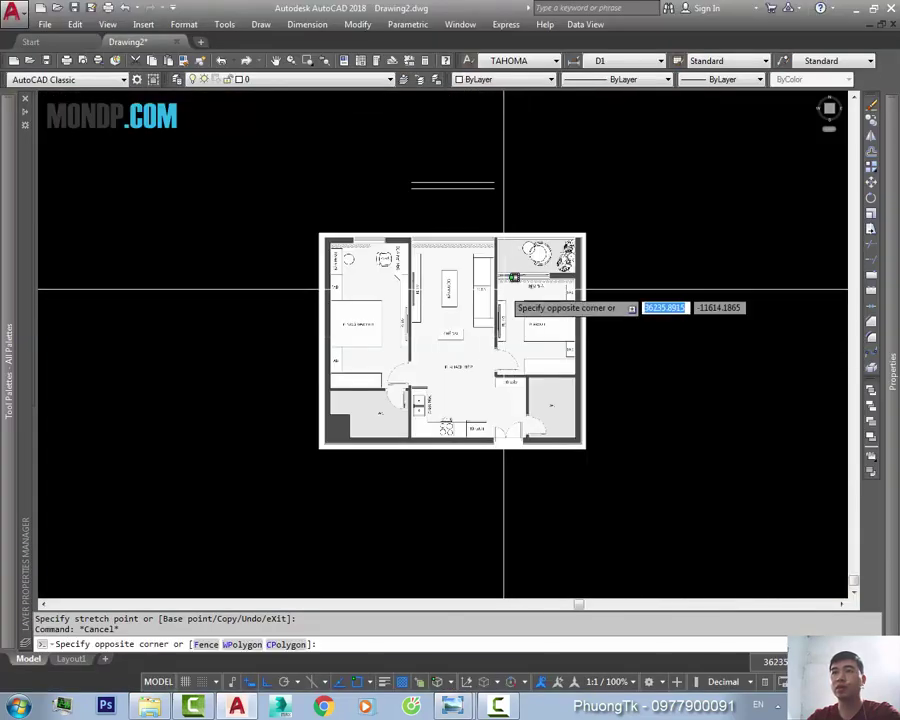
- Check the WC wall outline selection and clear any pending selections
key(Escape)
scroll(494, 272, up, 4)
middle_drag(517, 278, 387, 278)
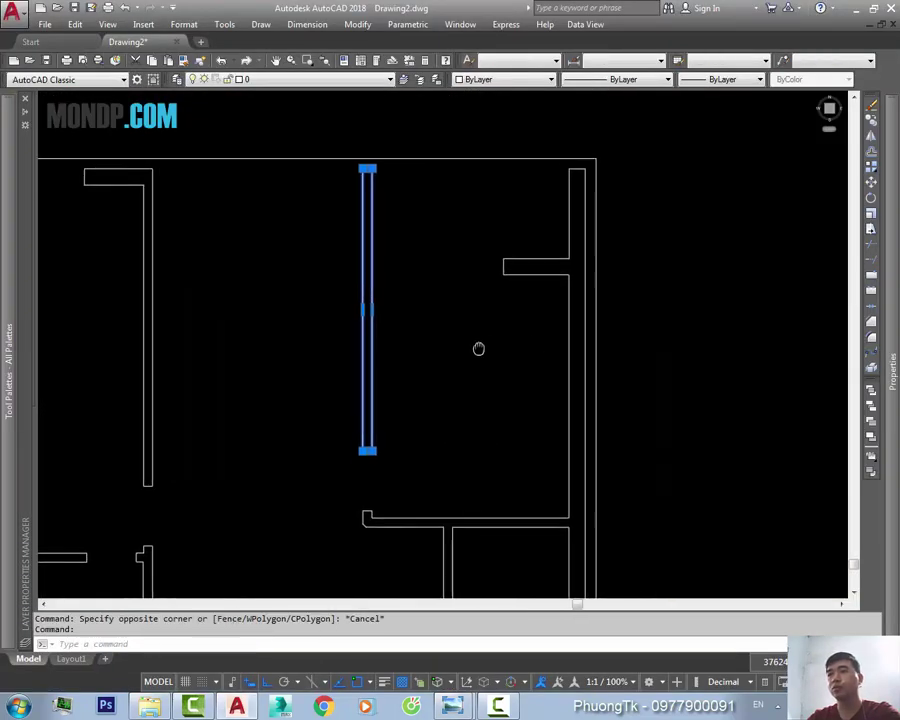
key(Escape)
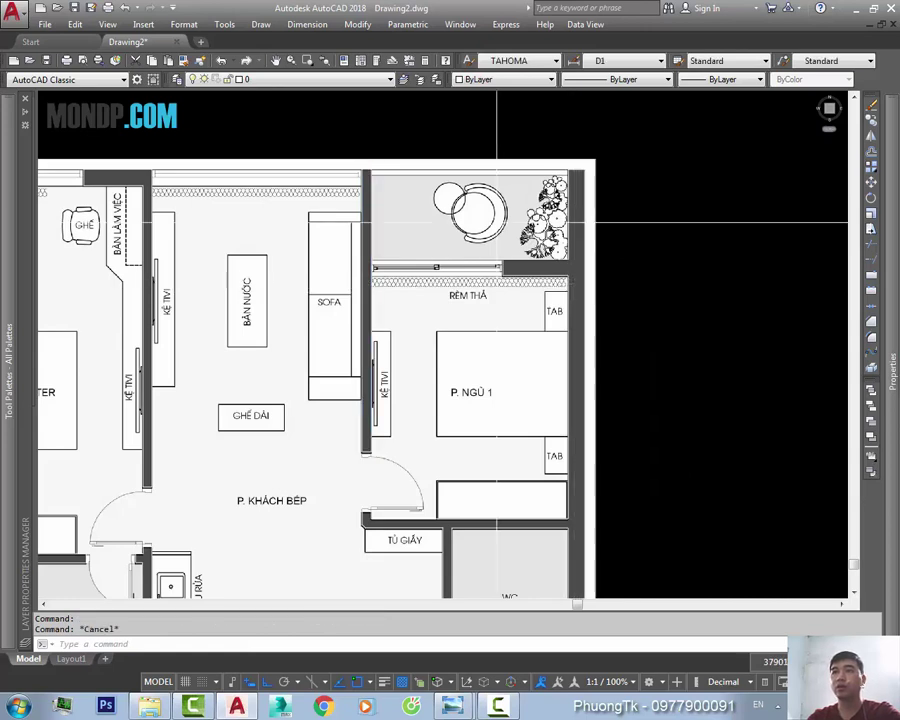
scroll(500, 240, down, 2)
scroll(528, 376, down, 2)
scroll(466, 524, up, 5)
click(435, 413)
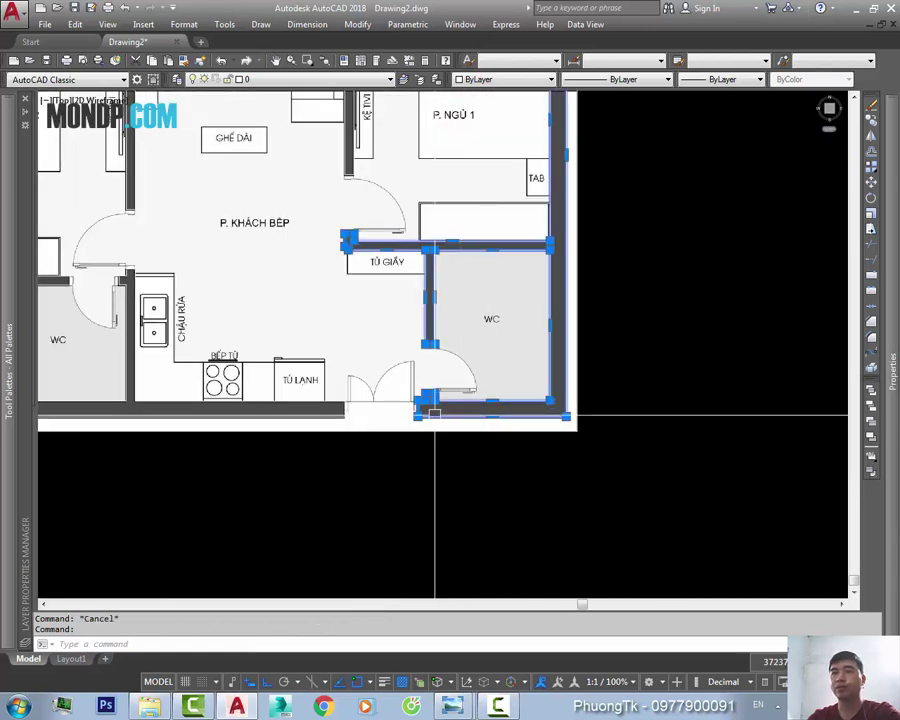
middle_drag(435, 413, 552, 418)
key(Escape)
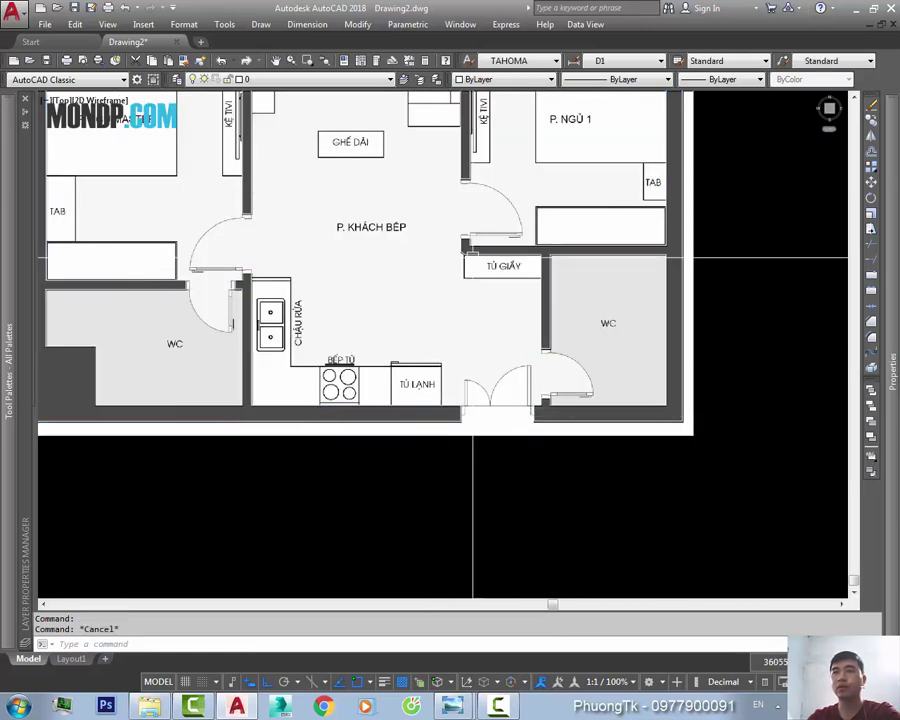
key(Escape)
scroll(424, 268, down, 3)
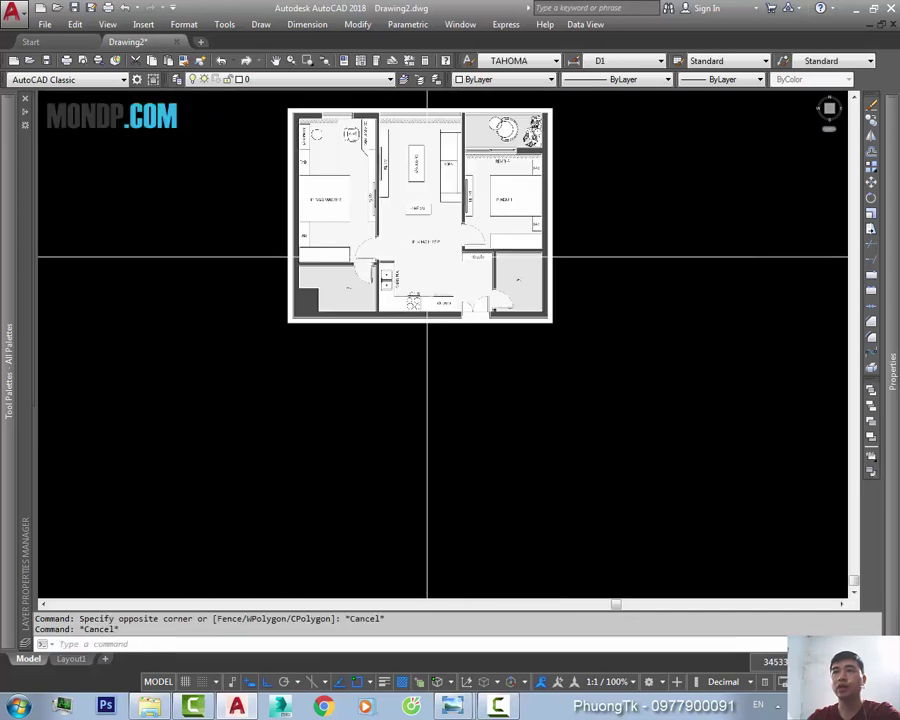
scroll(385, 231, up, 5)
scroll(437, 237, down, 3)
scroll(422, 386, up, 2)
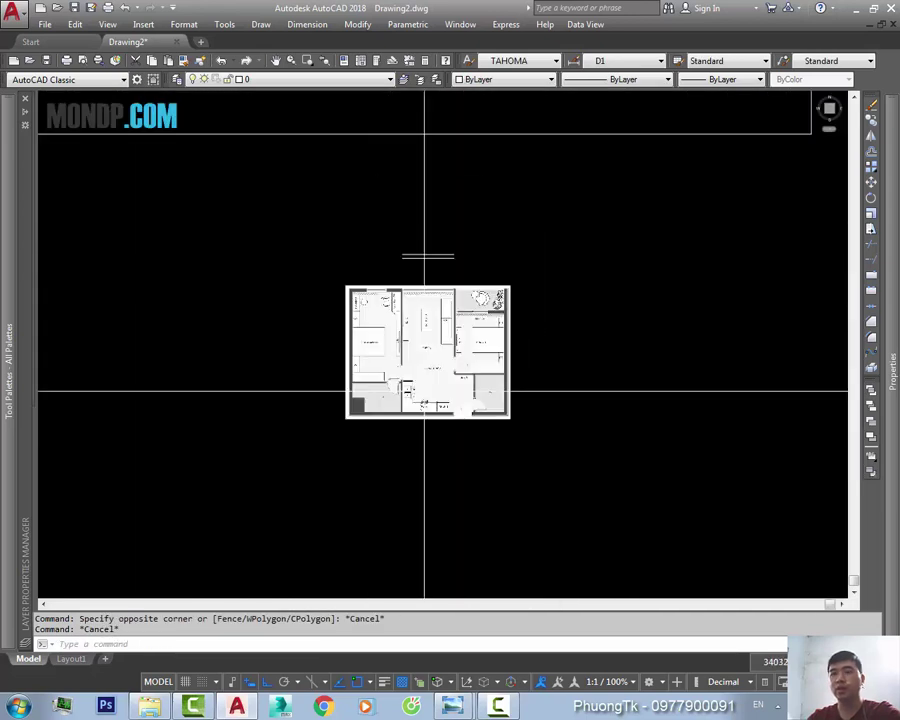
- Move the floor-plan JPG image to the right of the traced walls
text(m)
key(Return)
scroll(430, 428, up, 1)
scroll(432, 404, up, 1)
key(Return)
click(401, 408)
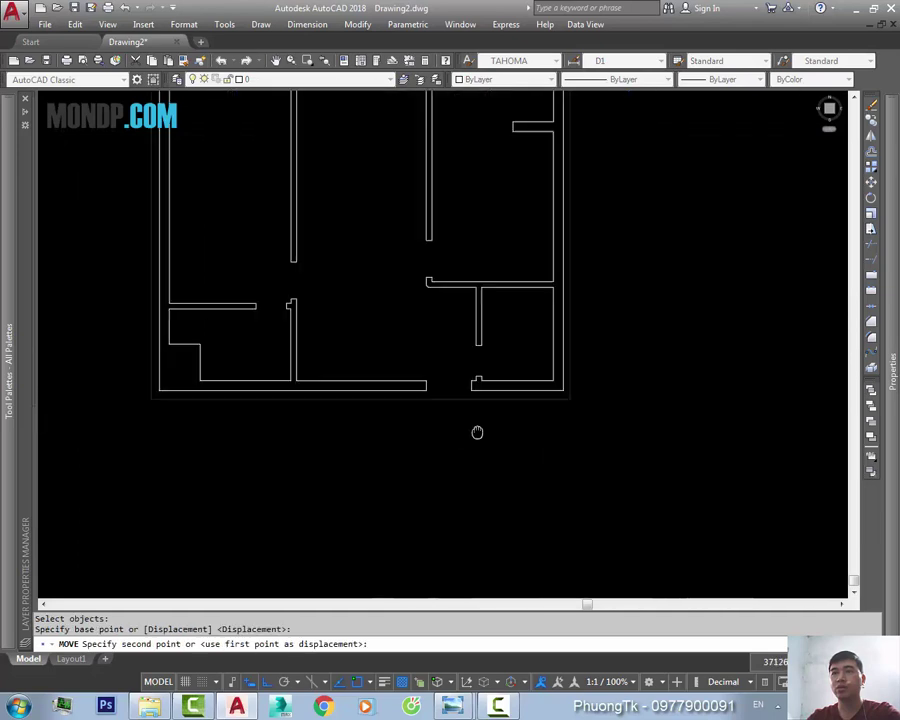
scroll(478, 430, down, 2)
click(502, 478)
key(Escape)
scroll(459, 360, down, 1)
scroll(241, 295, up, 2)
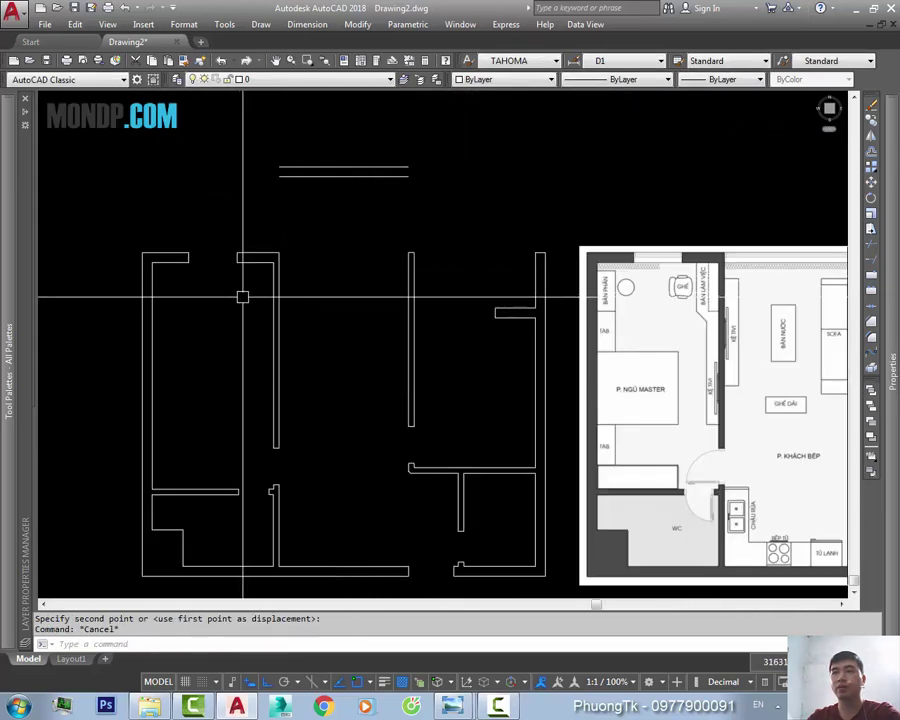
scroll(438, 267, up, 5)
scroll(412, 322, up, 2)
- Start a line at the wall opening, then cancel it
text(l)
key(Return)
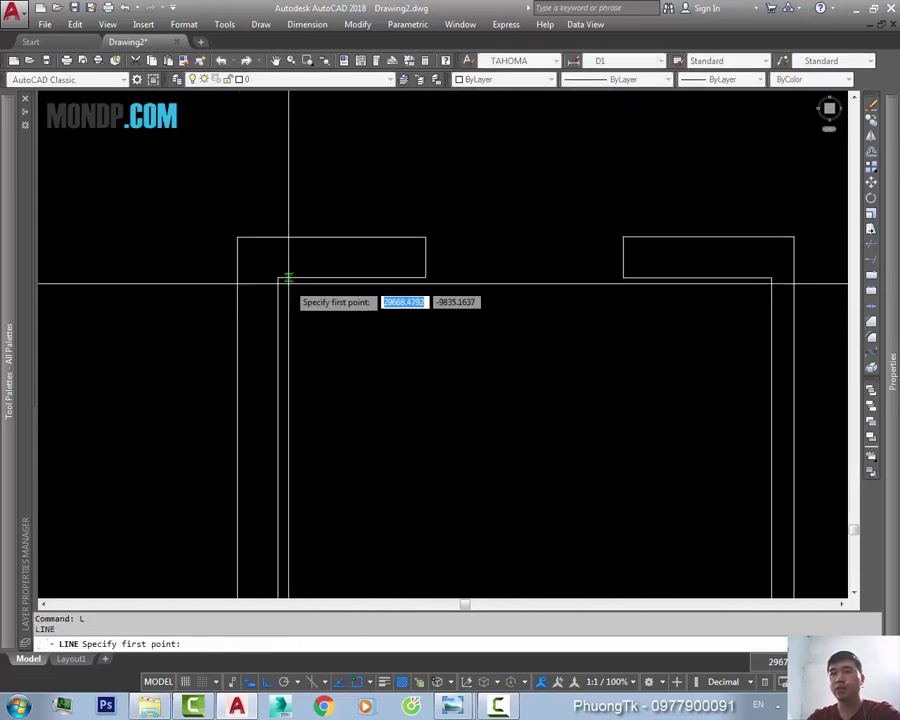
click(282, 278)
scroll(700, 318, up, 2)
scroll(419, 253, up, 2)
key(Escape)
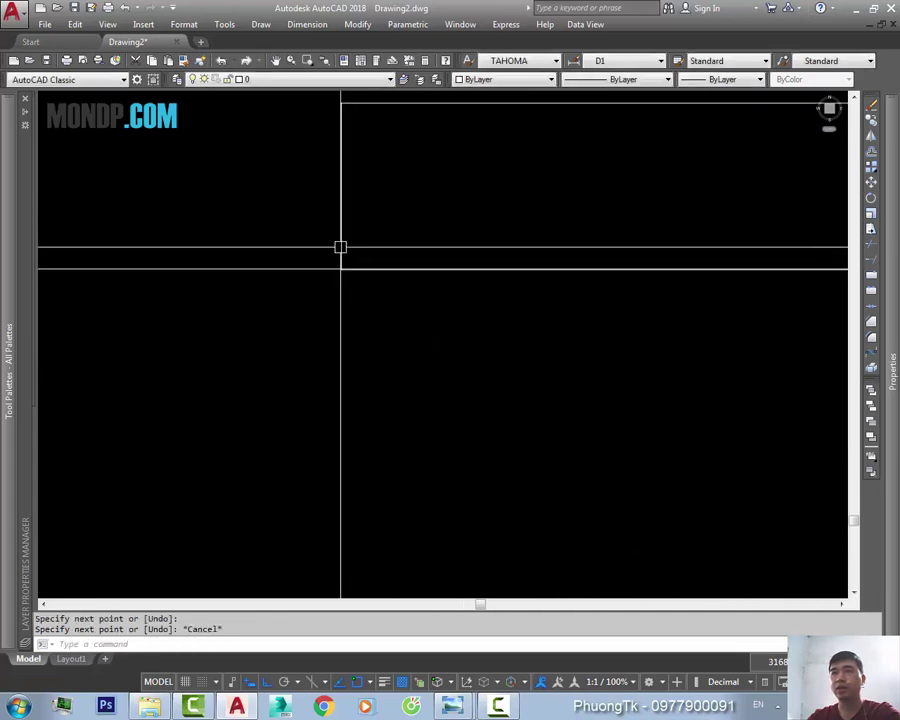
- Select the wall outline corner and test a grip stretch, then cancel
click(347, 258)
scroll(355, 270, up, 1)
scroll(365, 269, down, 1)
mouse_move(369, 268)
middle_down()
mouse_move(215, 326)
mouse_move(500, 306)
mouse_move(352, 320)
mouse_move(368, 281)
middle_up()
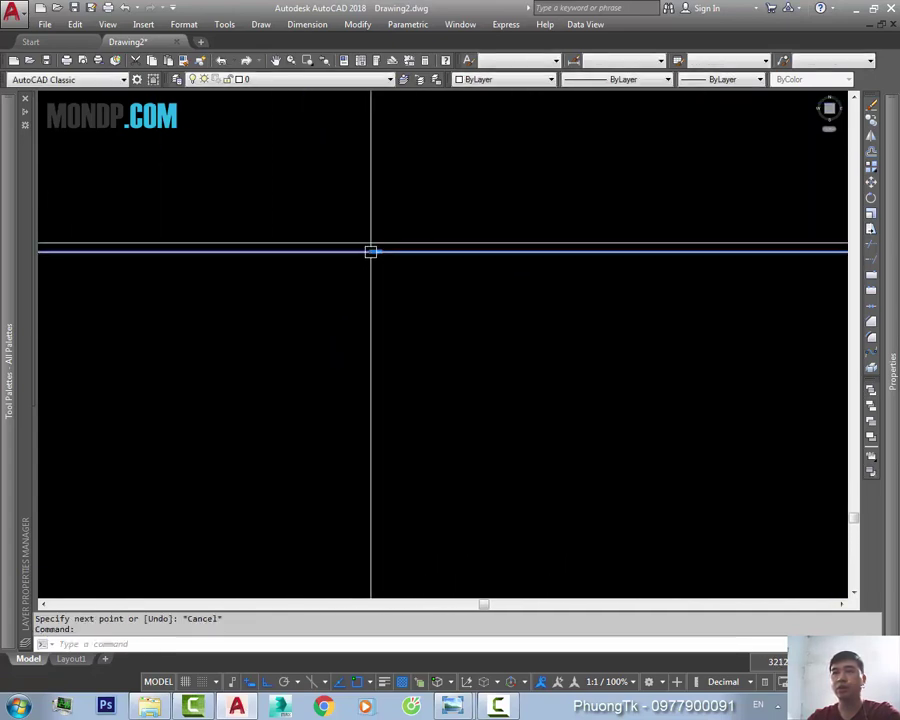
click(370, 251)
scroll(480, 280, down, 2)
key(Escape)
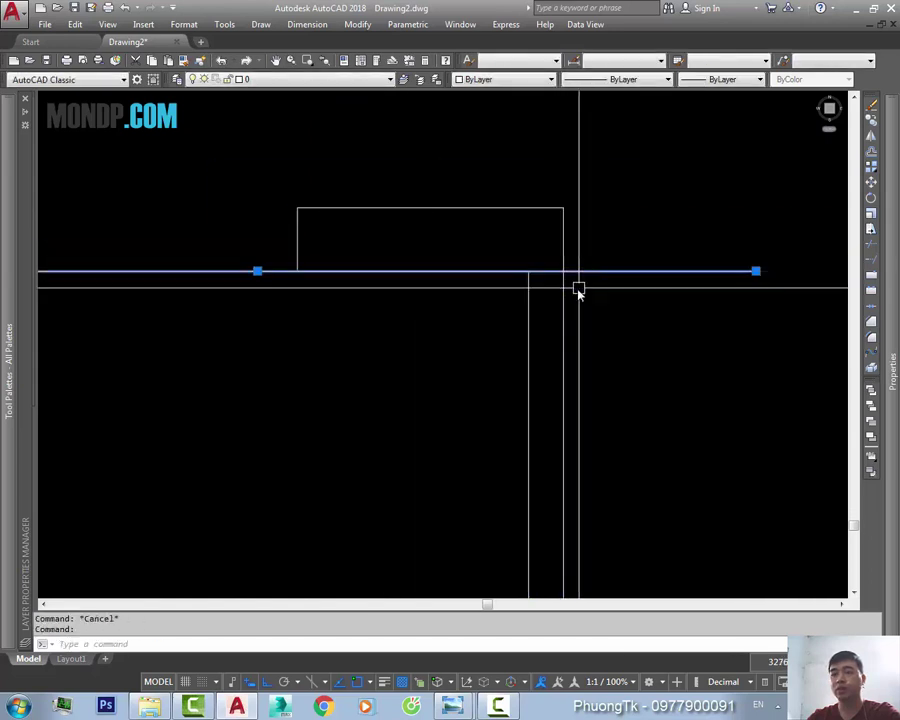
- Draw a line straight across the door opening from the frame's top-left corner
text(El)
key(Return)
scroll(562, 204, down, 2)
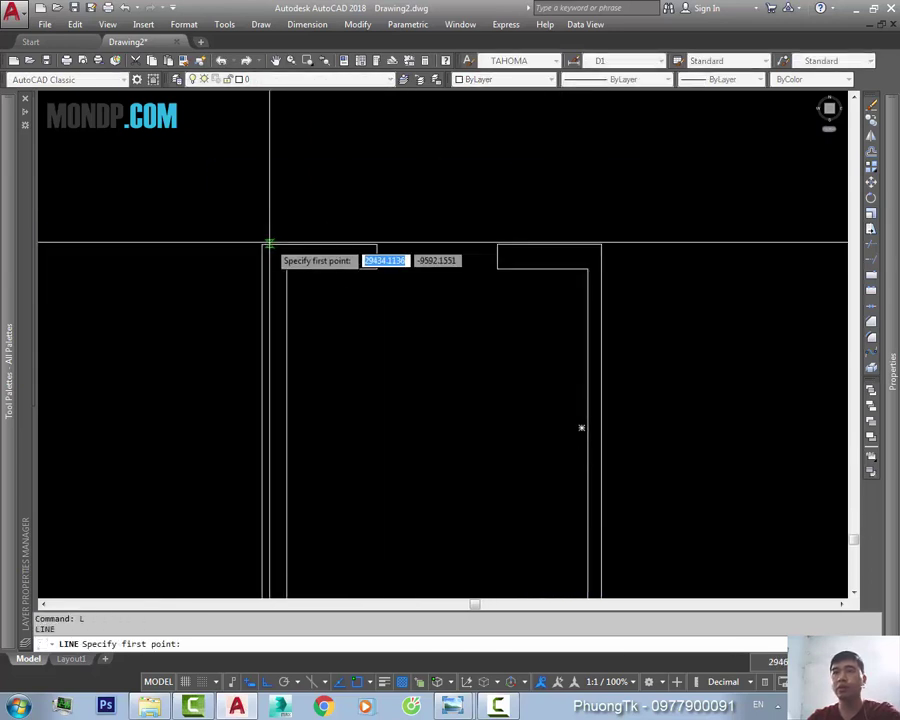
click(262, 243)
click(650, 268)
key(Escape)
- Try stretching the top line by a grip, then cancel
scroll(593, 242, up, 3)
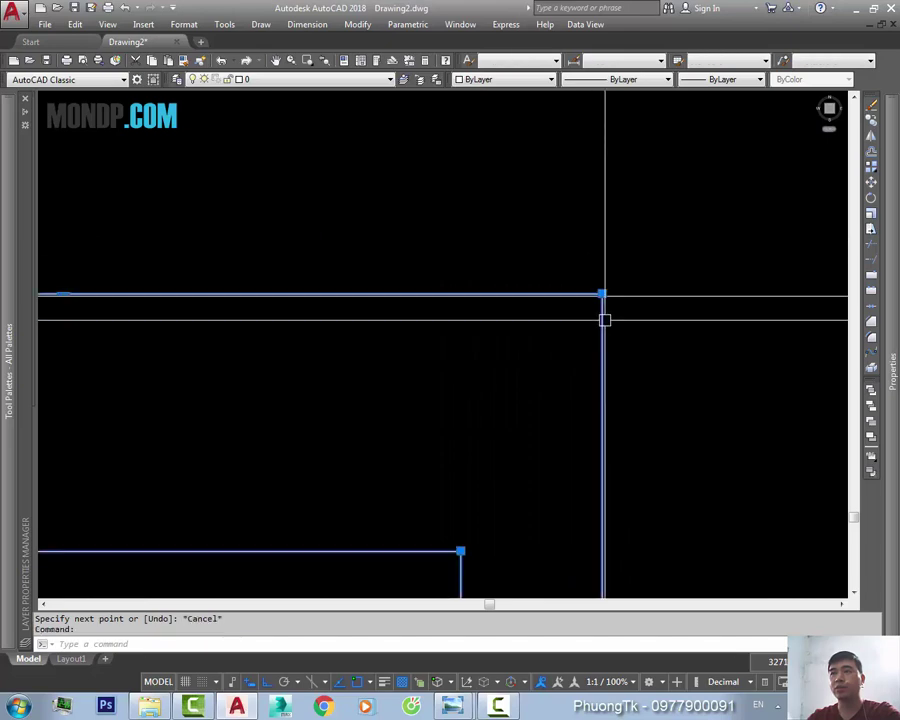
scroll(425, 305, up, 1)
scroll(326, 294, up, 2)
click(306, 294)
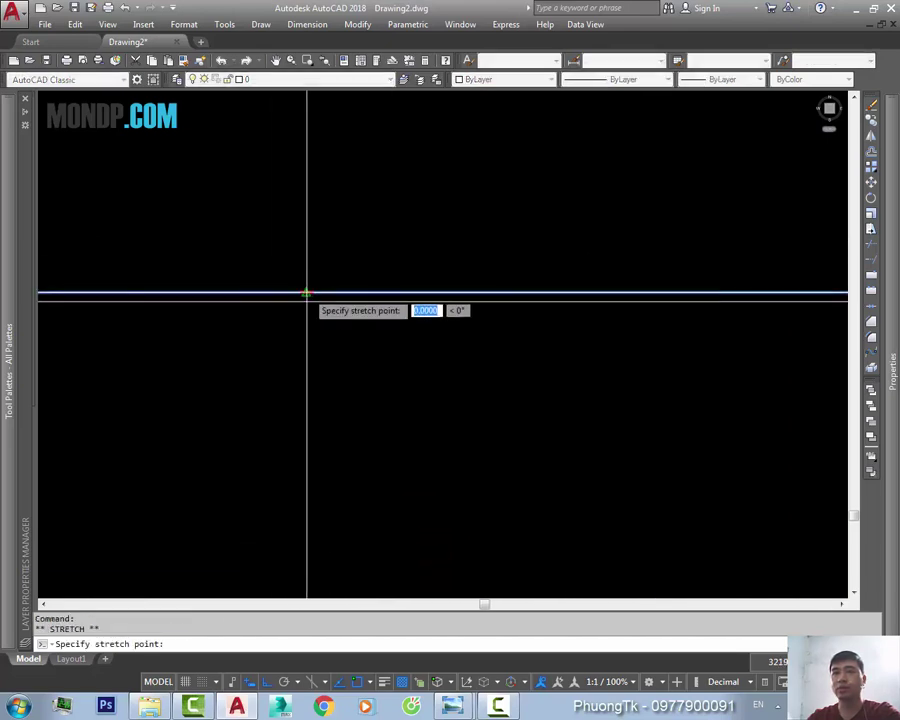
key(Escape)
- Crossing-select the top door line and erase it
scroll(466, 338, down, 3)
click(466, 338)
click(430, 294)
text(E)
key(Return)
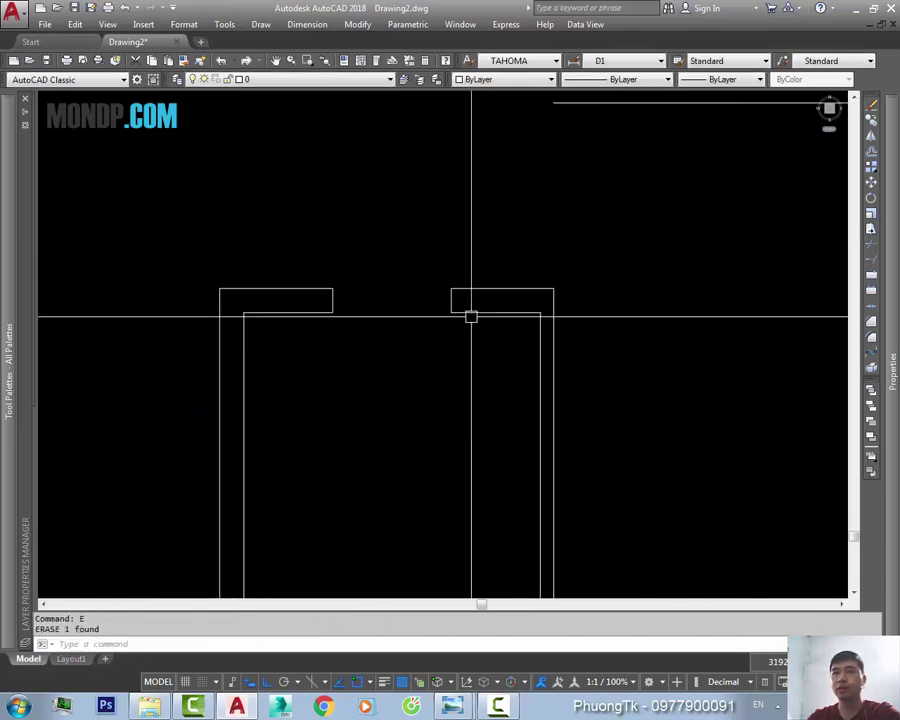
- Start a line at the bottom wall corner near the door, then cancel it
scroll(474, 301, down, 2)
middle_drag(480, 408, 452, 222)
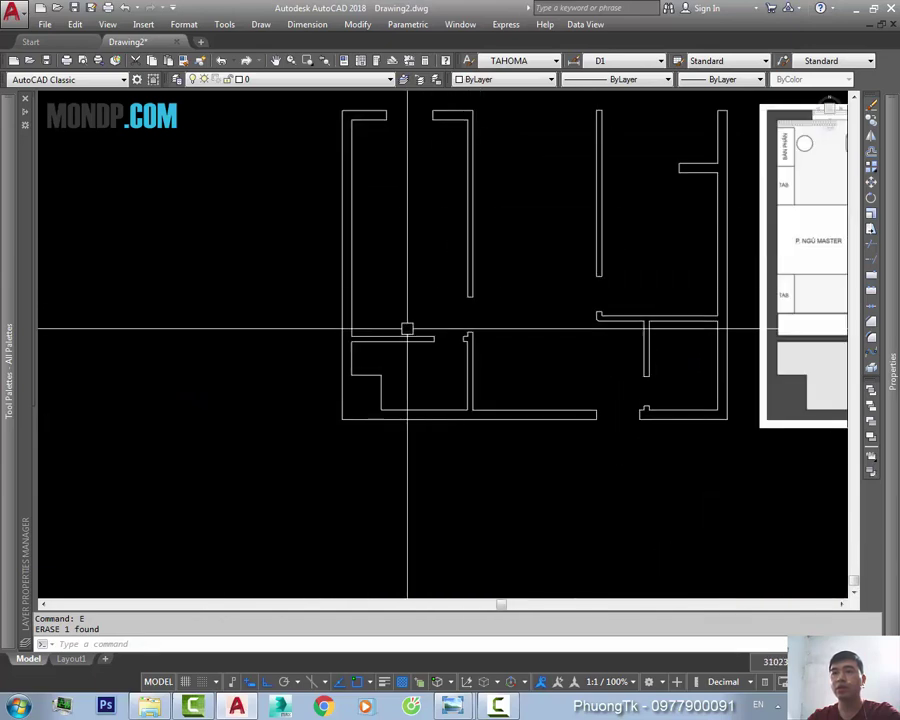
scroll(385, 345, up, 3)
middle_drag(532, 343, 472, 324)
text(L)
key(Return)
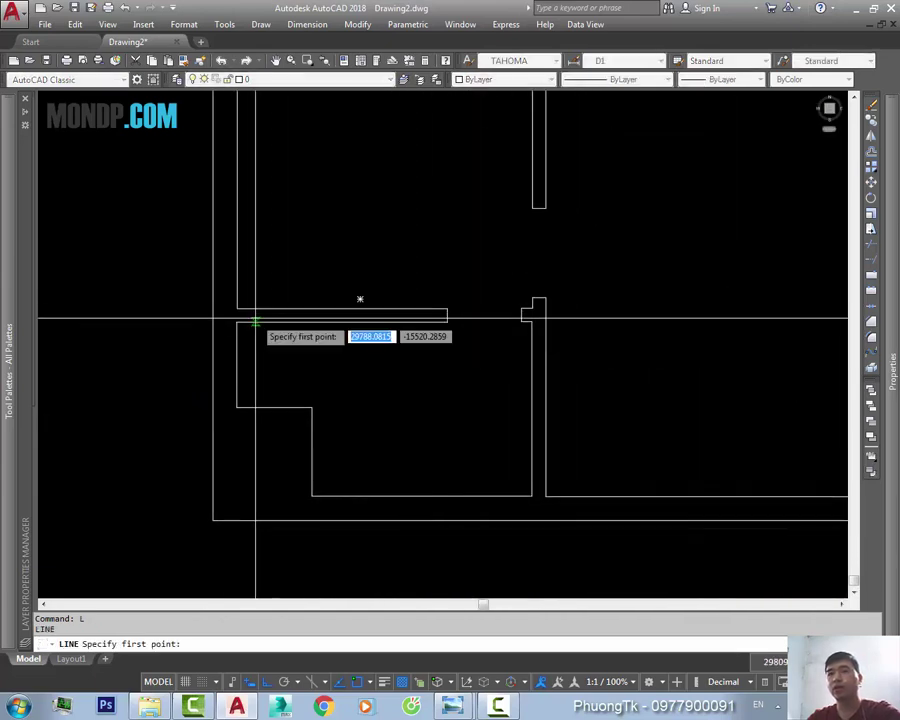
scroll(430, 290, up, 2)
click(233, 304)
scroll(410, 286, up, 2)
scroll(592, 332, down, 2)
key(Escape)
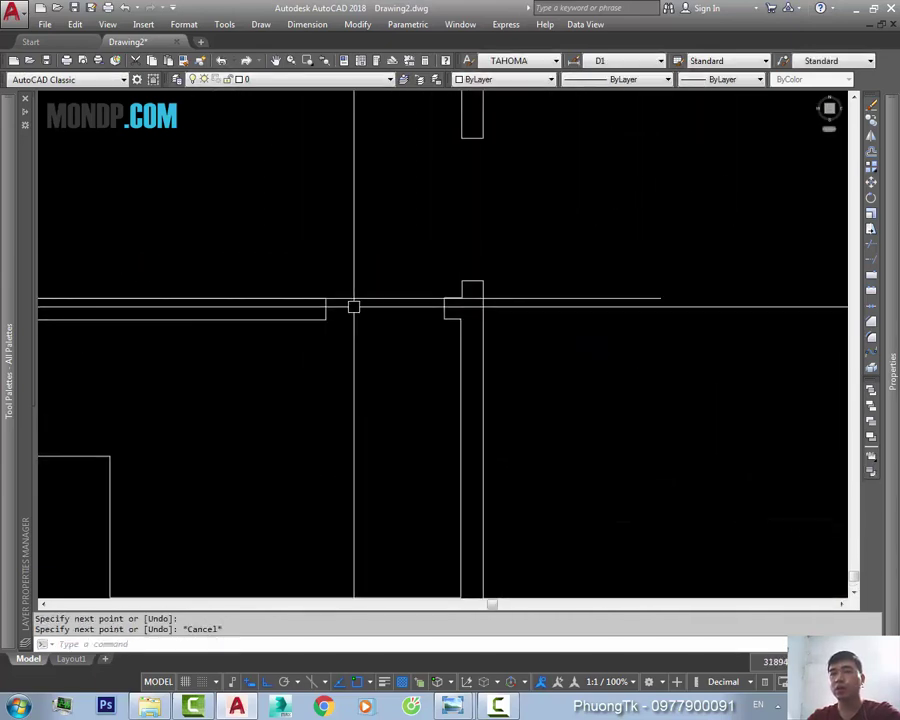
- Select the wall outline and pick a midpoint grip to stretch it
scroll(278, 304, up, 3)
click(278, 304)
scroll(524, 306, down, 4)
scroll(524, 306, up, 4)
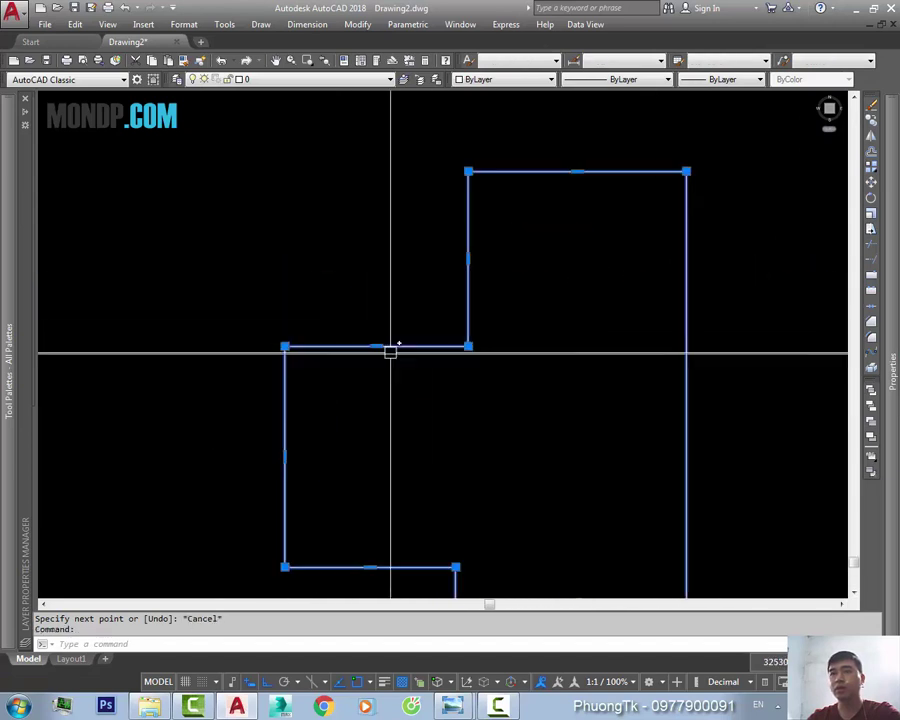
click(375, 347)
scroll(412, 380, down, 5)
- Move the horizontal wall line with MOVE from a picked base point
middle_drag(205, 398, 419, 398)
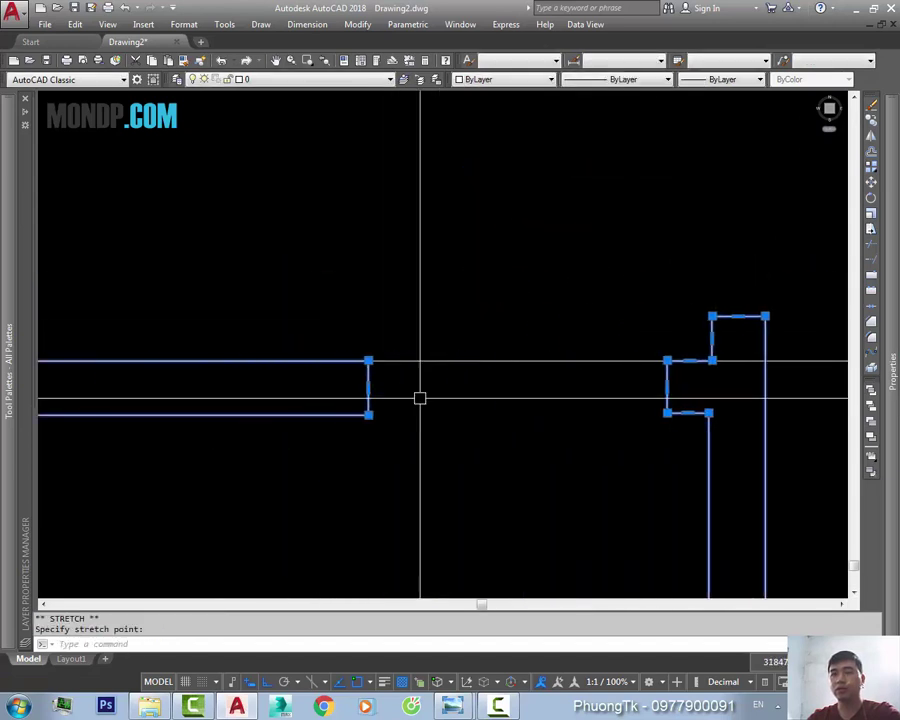
text(m)
key(Return)
drag(420, 398, 372, 358)
key(Return)
click(362, 377)
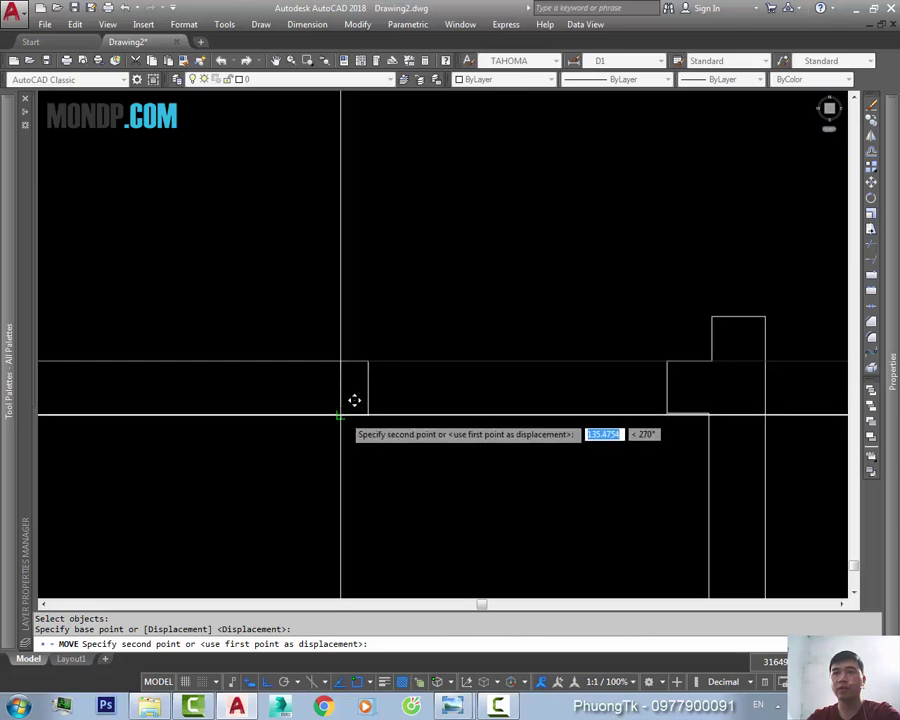
scroll(603, 429, up, 3)
- Erase the long stray wall line beside the wall polyline
click(549, 426)
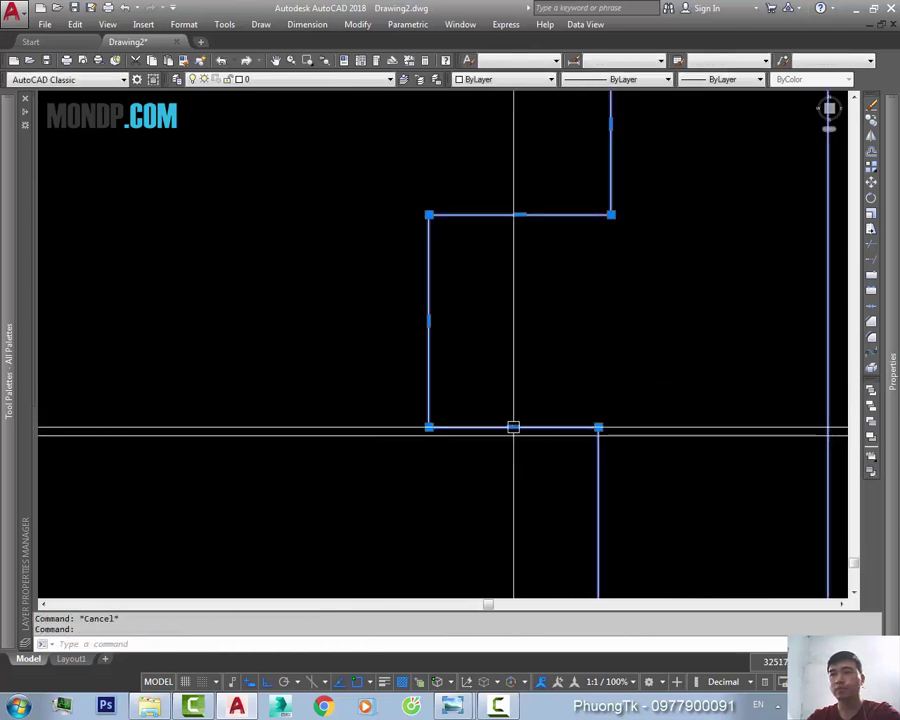
click(597, 426)
key(Escape)
middle_drag(524, 412, 644, 369)
click(630, 394)
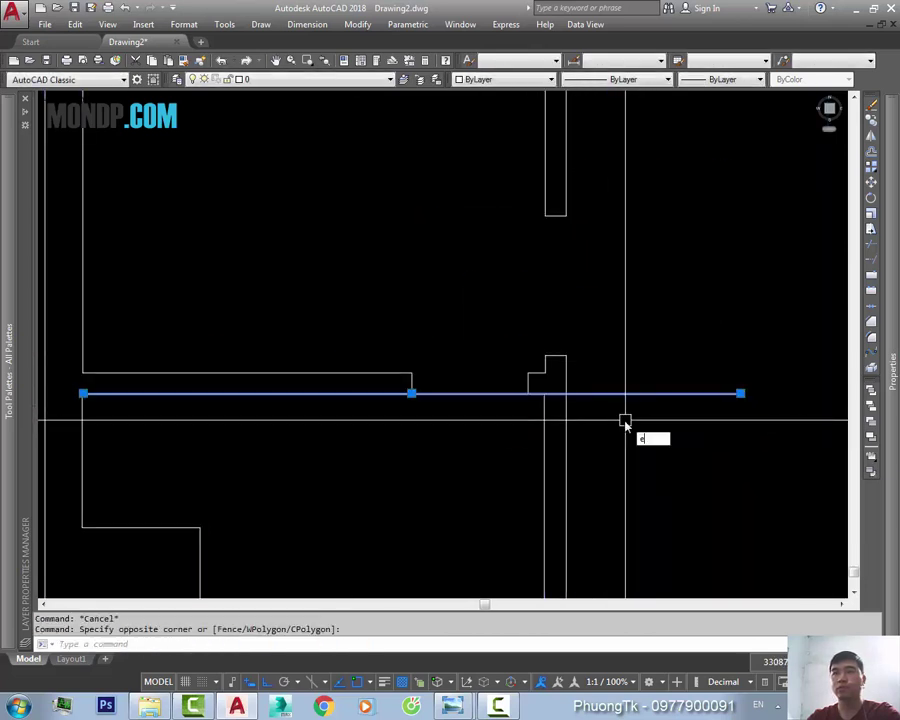
text(e)
key(Return)
- Start a new line in the lower wall area, then cancel it
scroll(476, 404, up, 3)
click(476, 404)
scroll(408, 384, down, 4)
mouse_move(403, 318)
middle_down()
mouse_move(466, 336)
mouse_move(452, 317)
middle_up()
text(l)
key(Return)
click(490, 465)
scroll(452, 317, up, 3)
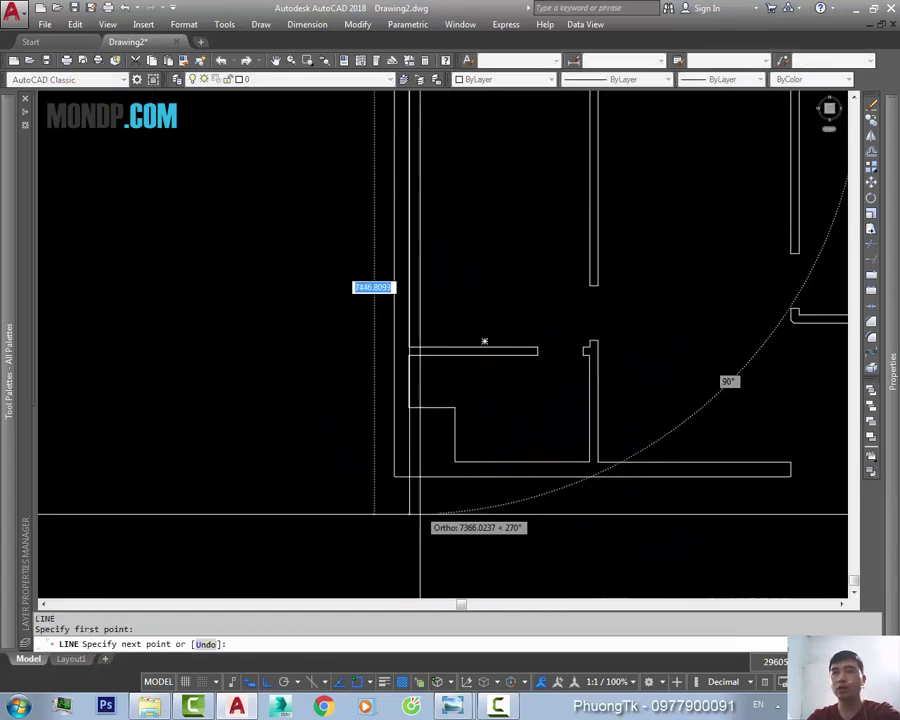
key(Escape)
- Test grip stretches on the lower wall lines, then clear the selection
scroll(400, 392, up, 3)
click(431, 335)
scroll(431, 335, up, 5)
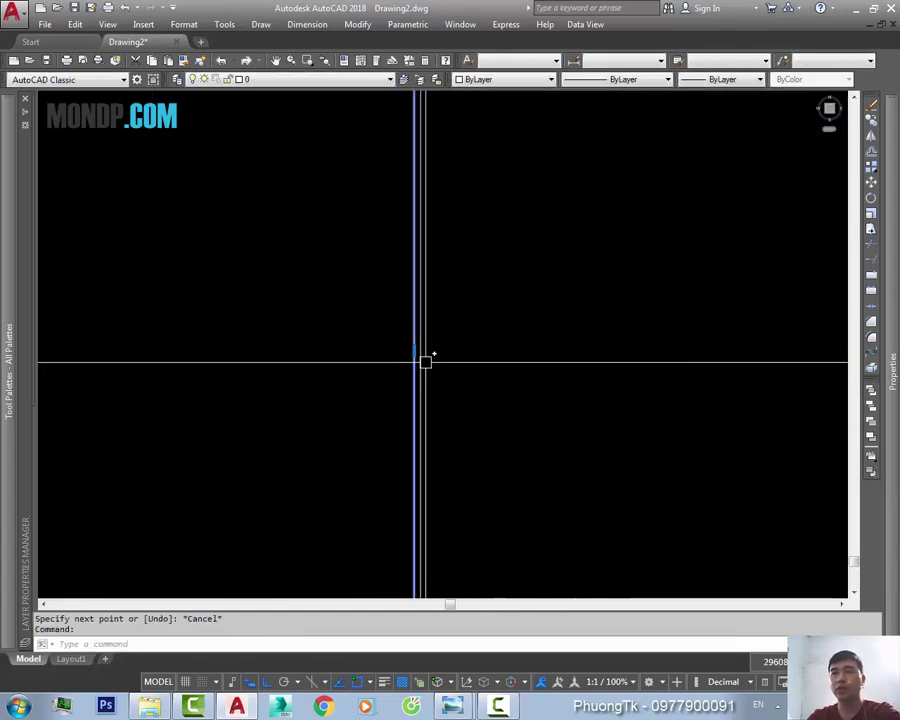
click(410, 346)
scroll(445, 353, down, 4)
key(Escape)
scroll(403, 412, down, 2)
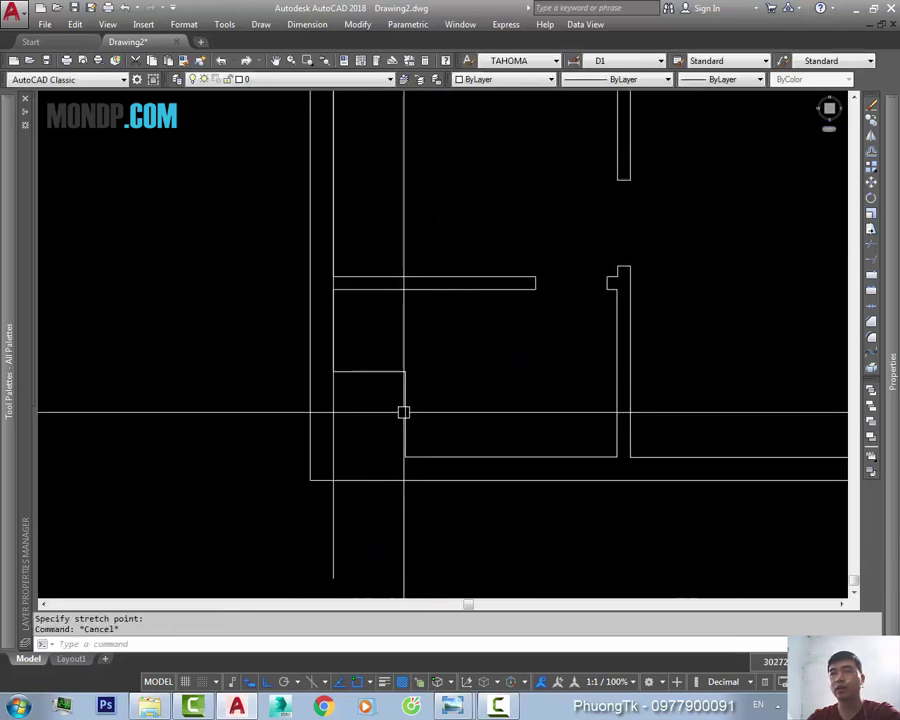
middle_drag(426, 438, 396, 404)
click(398, 420)
key(Escape)
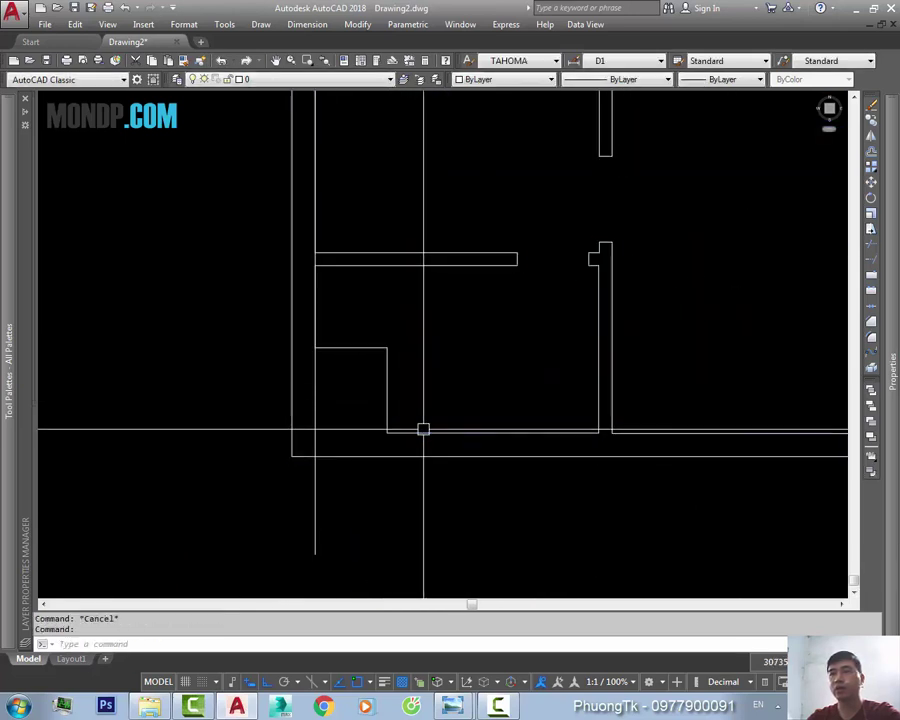
- Erase the stray vertical line at the wall junction
middle_drag(546, 306, 495, 344)
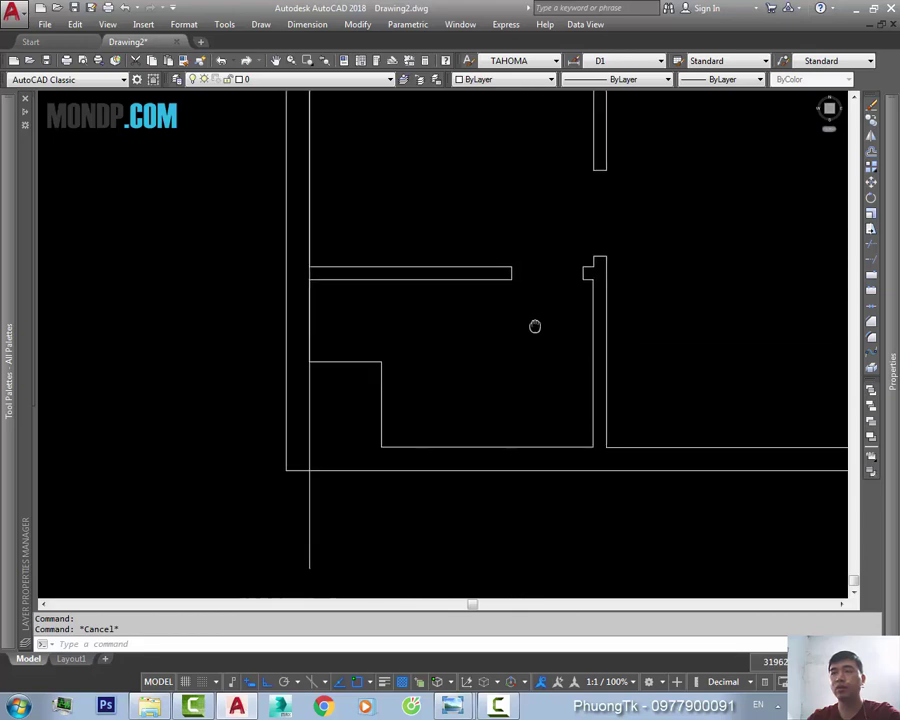
click(260, 469)
text(e)
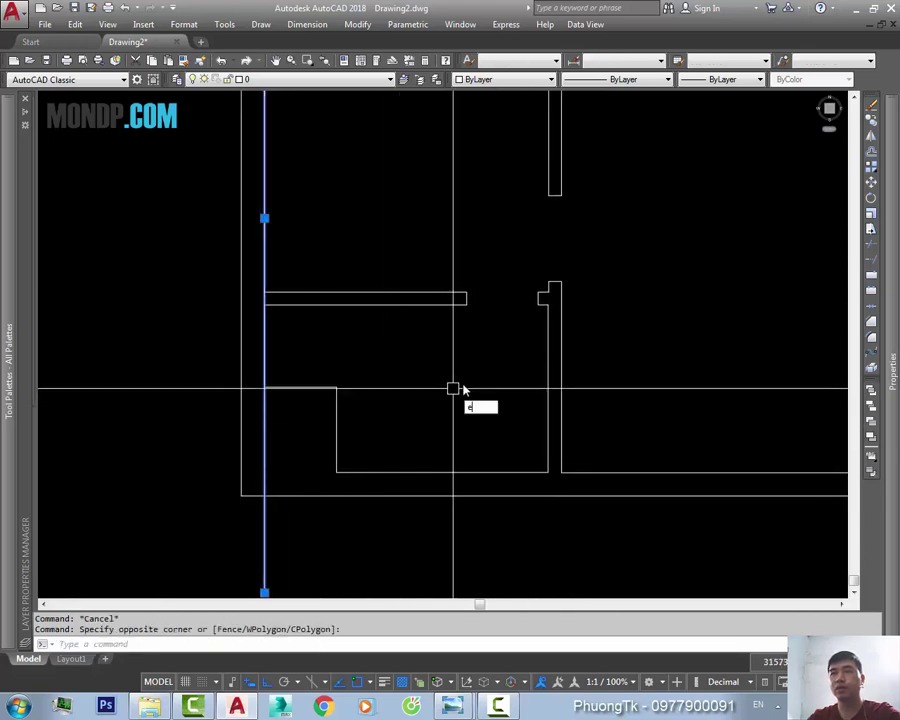
key(Return)
- Begin a line at the lower wall junction, then cancel it
middle_drag(548, 252, 470, 270)
text(l)
key(Return)
click(470, 196)
middle_drag(501, 578, 458, 467)
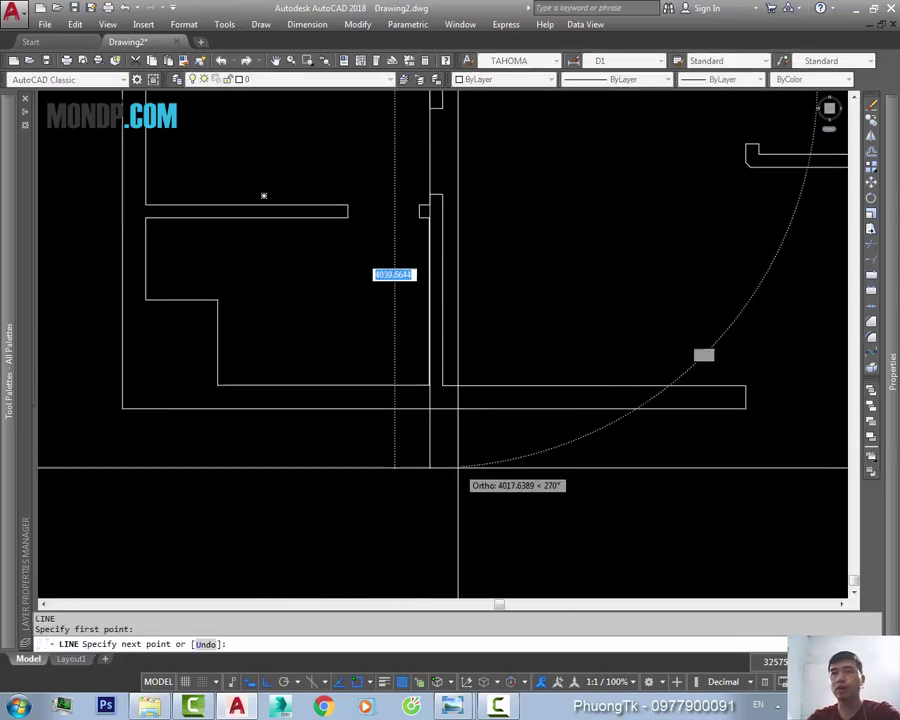
key(Escape)
- Select the wall polyline and try a grip stretch, then cancel
scroll(460, 300, up, 2)
scroll(495, 221, up, 2)
click(507, 259)
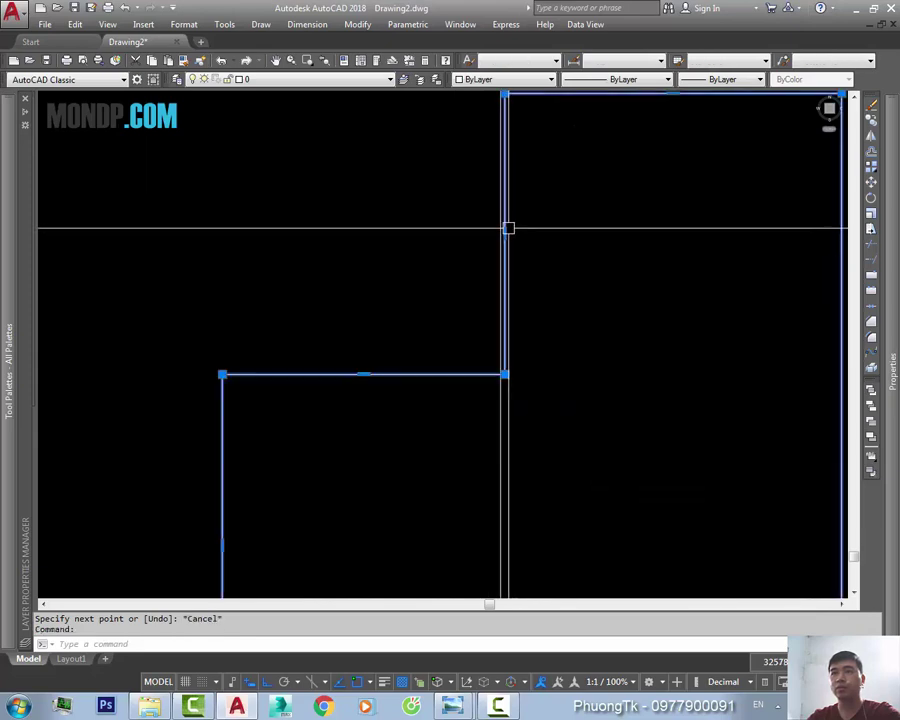
click(502, 231)
scroll(516, 249, down, 2)
key(Escape)
- Try another grip stretch on the wall lines near the junction, then cancel
middle_drag(516, 249, 513, 352)
scroll(490, 431, up, 3)
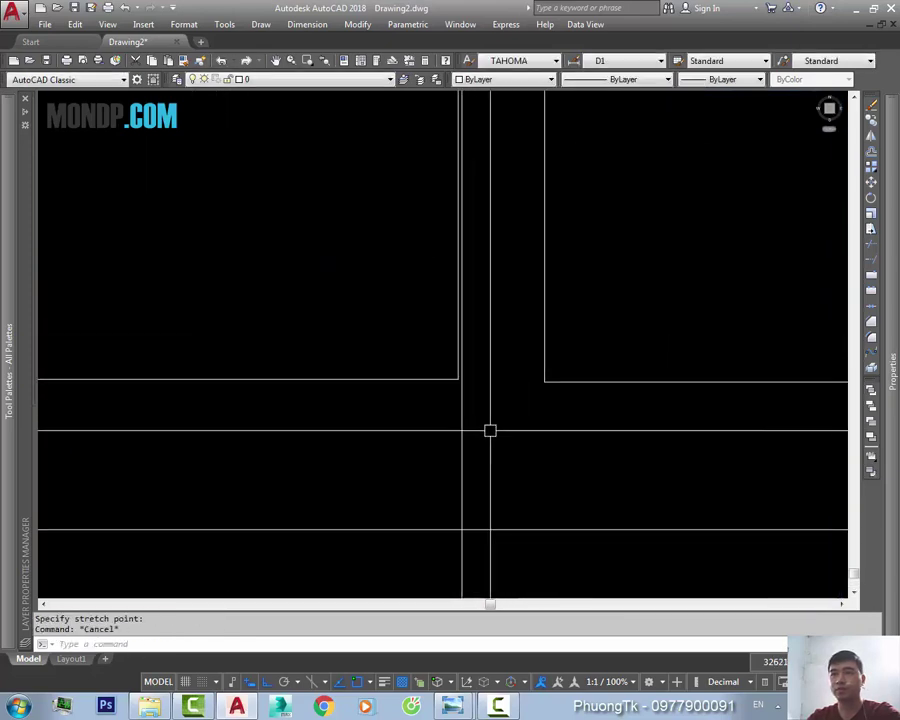
click(435, 379)
scroll(451, 284, up, 2)
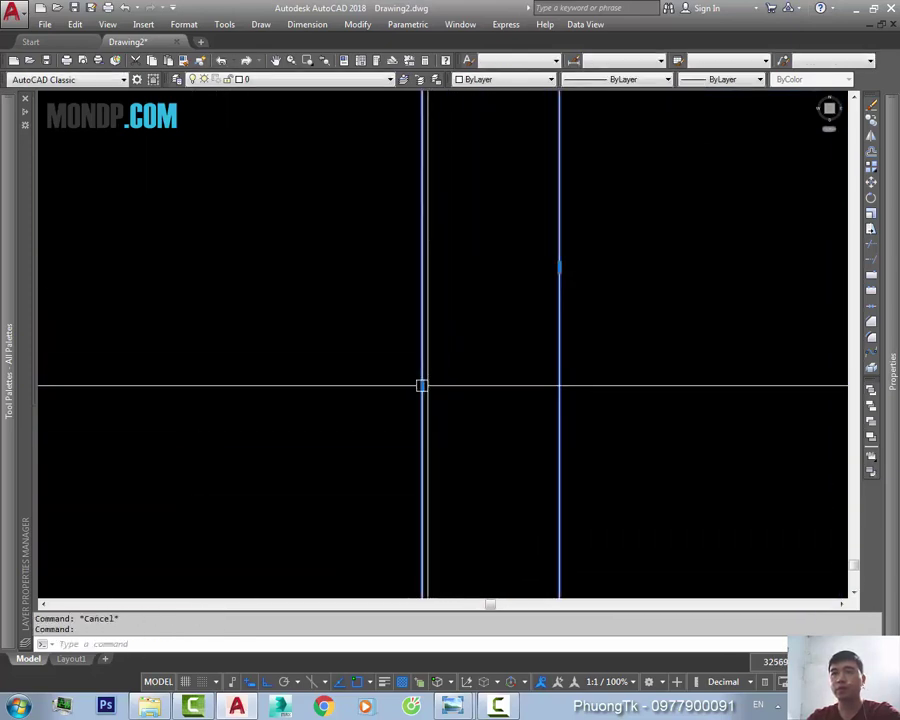
click(421, 385)
scroll(508, 305, down, 3)
key(Escape)
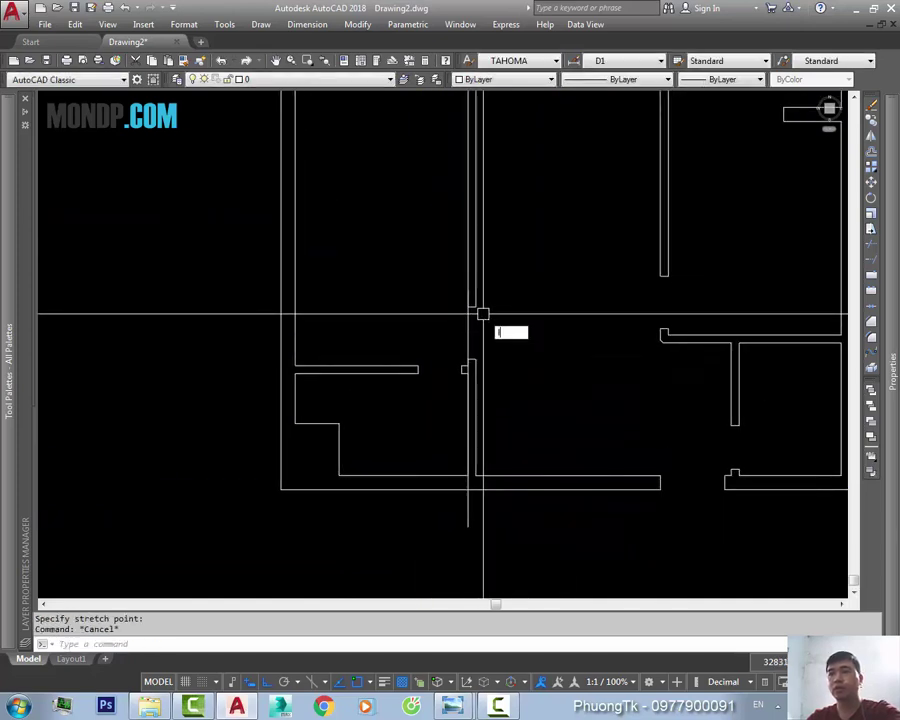
- Draw a new vertical wall line down past the bottom wall
key(l)
key(Return)
click(475, 314)
click(475, 542)
key(Escape)
- Erase that vertical line and select the wall polyline
click(467, 340)
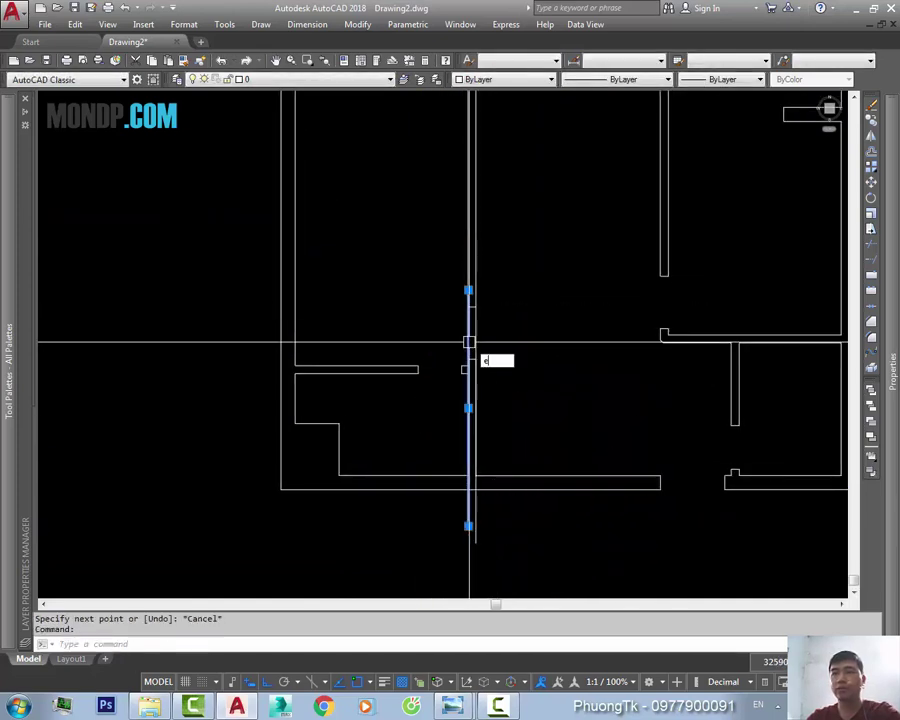
key(e)
key(Return)
scroll(460, 335, up, 3)
click(444, 318)
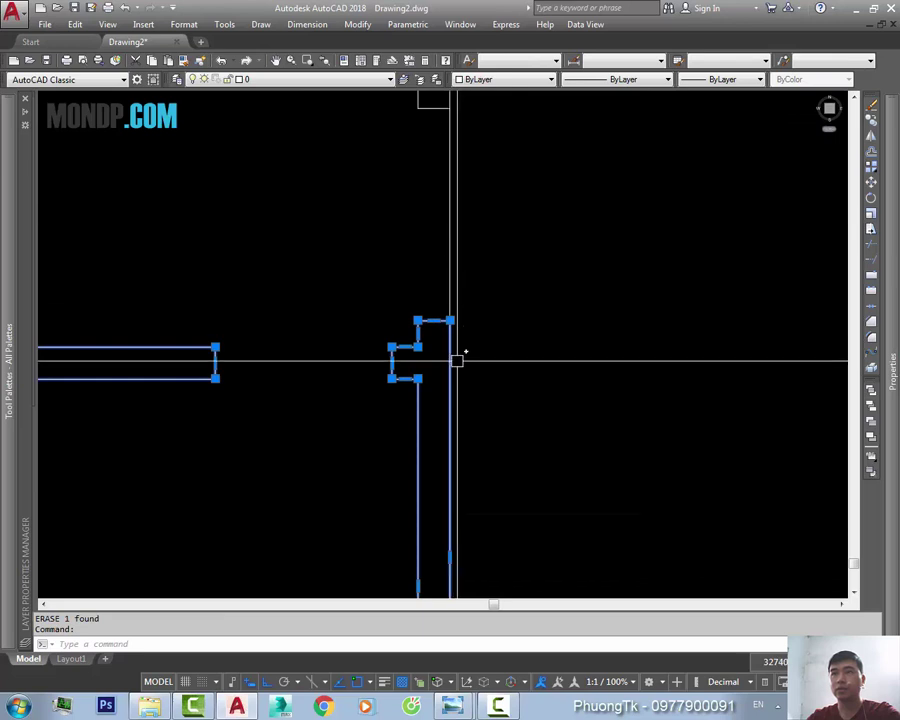
- Try stretching the vertical line by its grip, then cancel
scroll(456, 360, up, 4)
scroll(452, 334, up, 4)
scroll(427, 252, down, 8)
middle_drag(487, 438, 442, 314)
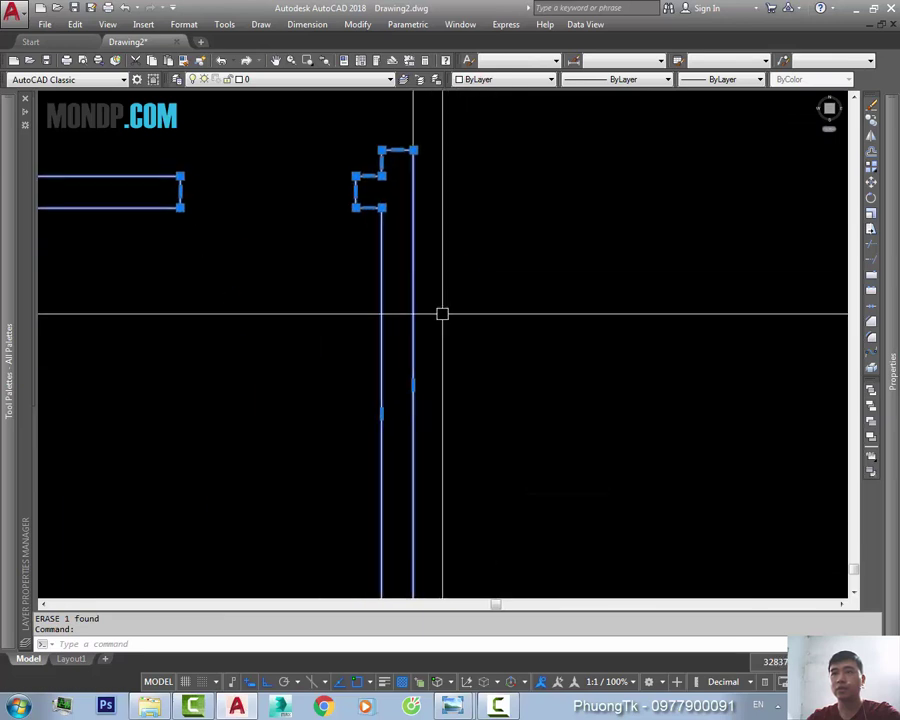
click(413, 384)
middle_drag(516, 424, 516, 361)
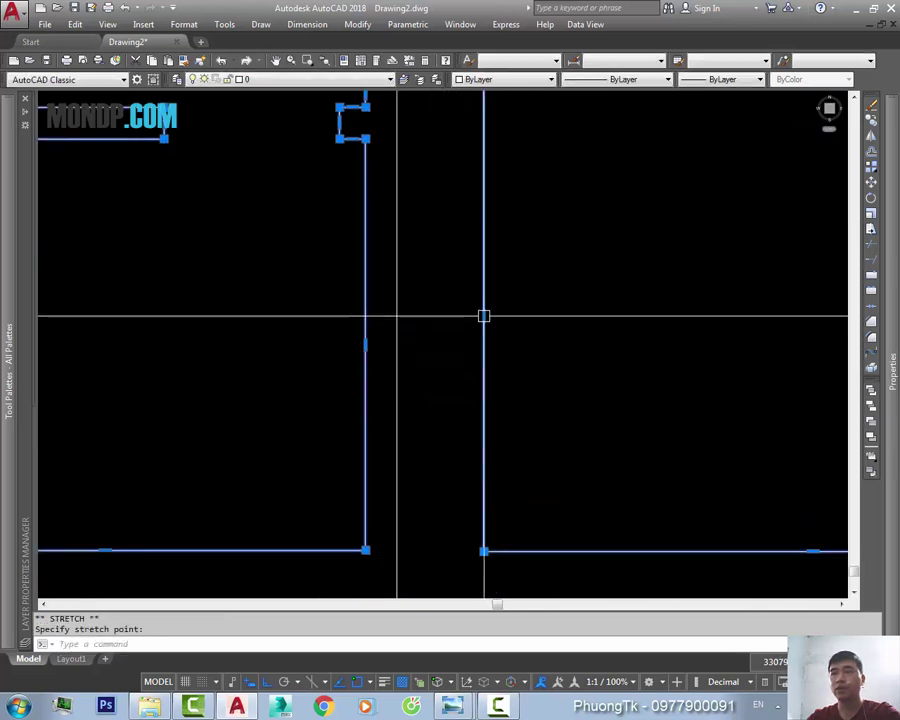
key(Escape)
- Window-select a vertical wall line and erase it
scroll(445, 324, down, 2)
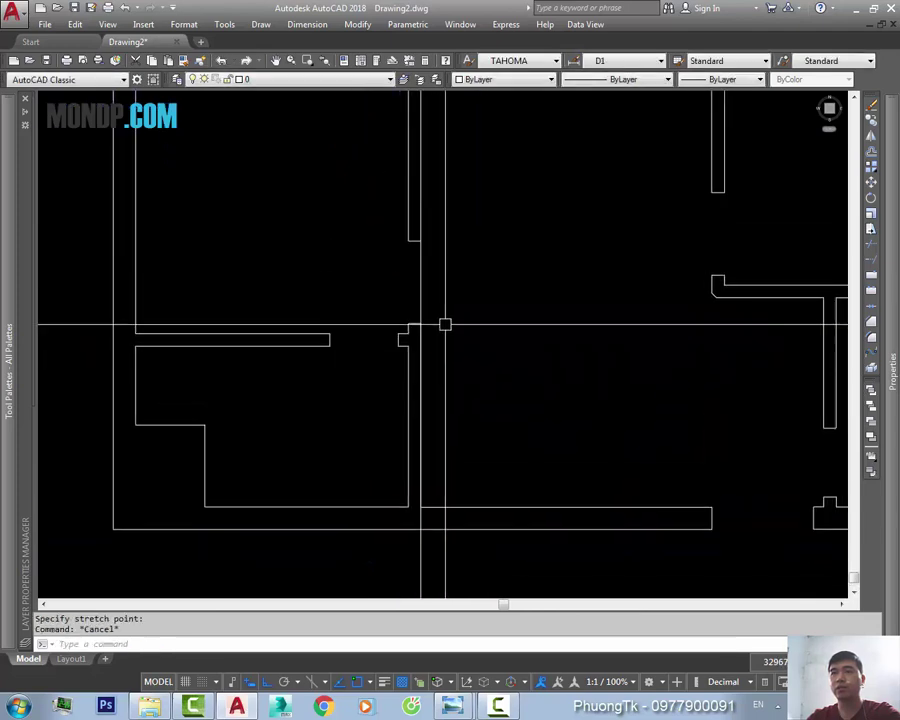
drag(445, 324, 402, 281)
text(e)
key(Return)
scroll(440, 300, down, 3)
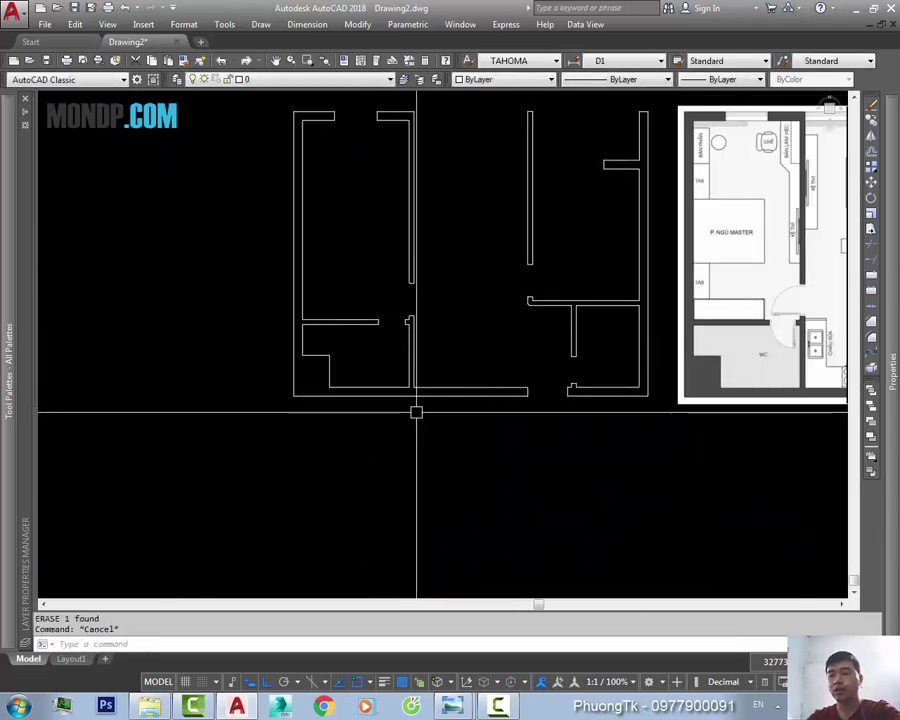
- Start a line at the lower wall, then abandon it and zoom in on that area
text(l)
key(Return)
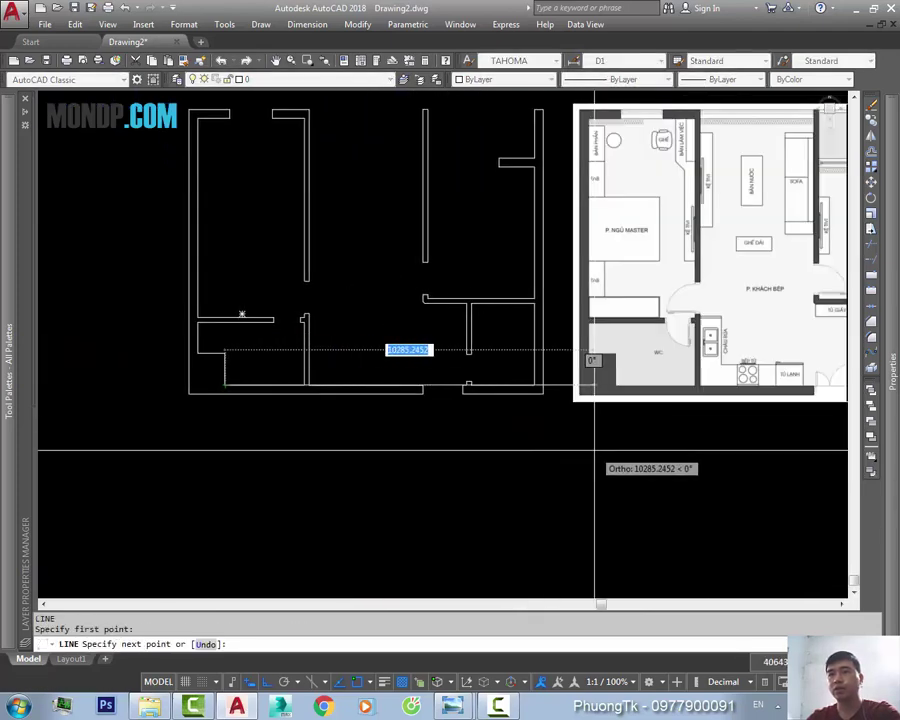
click(444, 382)
key(Escape)
scroll(412, 428, up, 3)
scroll(412, 428, up, 2)
scroll(424, 398, up, 2)
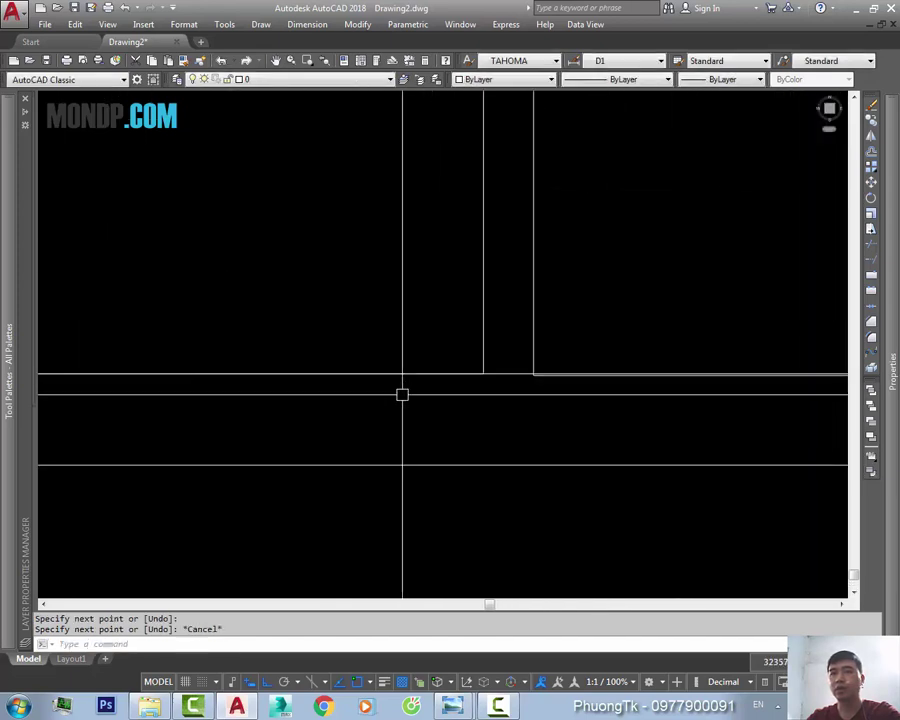
- Select the lower wall polyline and try a grip stretch, then cancel it
middle_drag(604, 394, 231, 396)
click(404, 381)
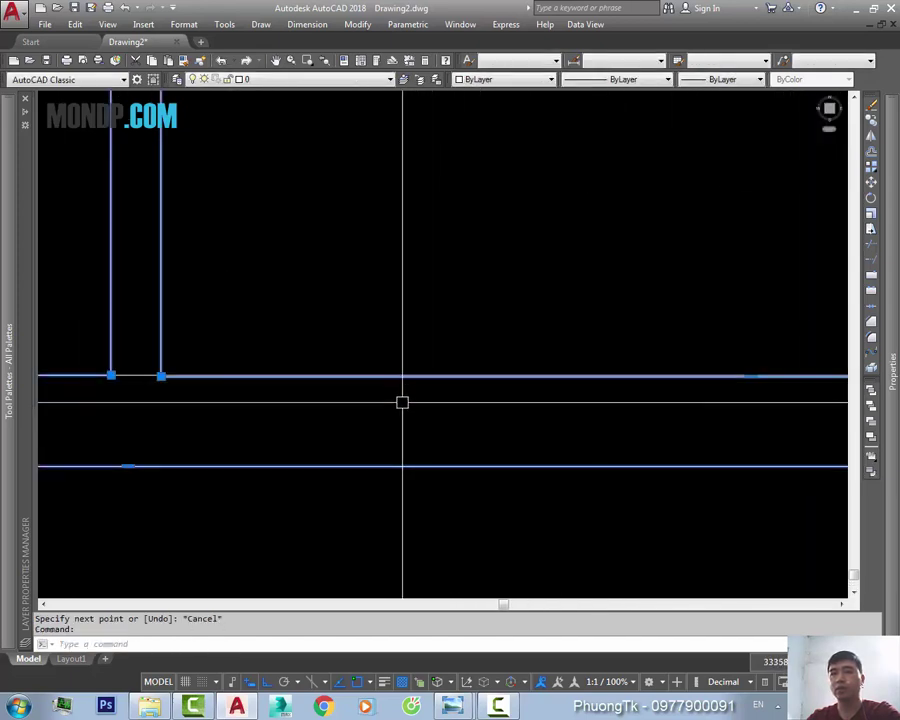
scroll(536, 400, down, 5)
click(489, 397)
scroll(494, 368, up, 2)
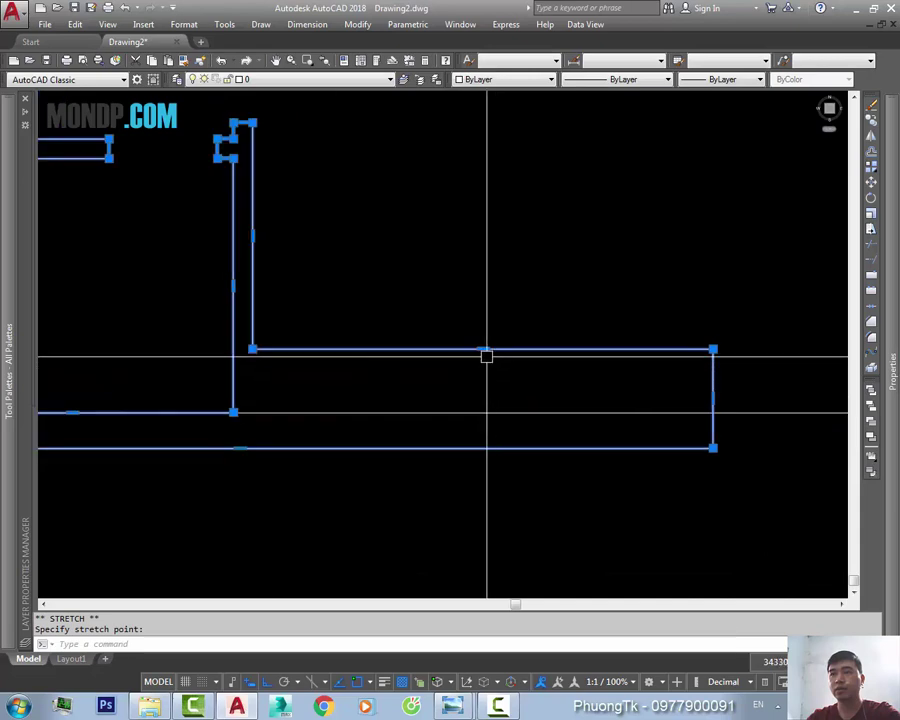
middle_drag(484, 411, 516, 420)
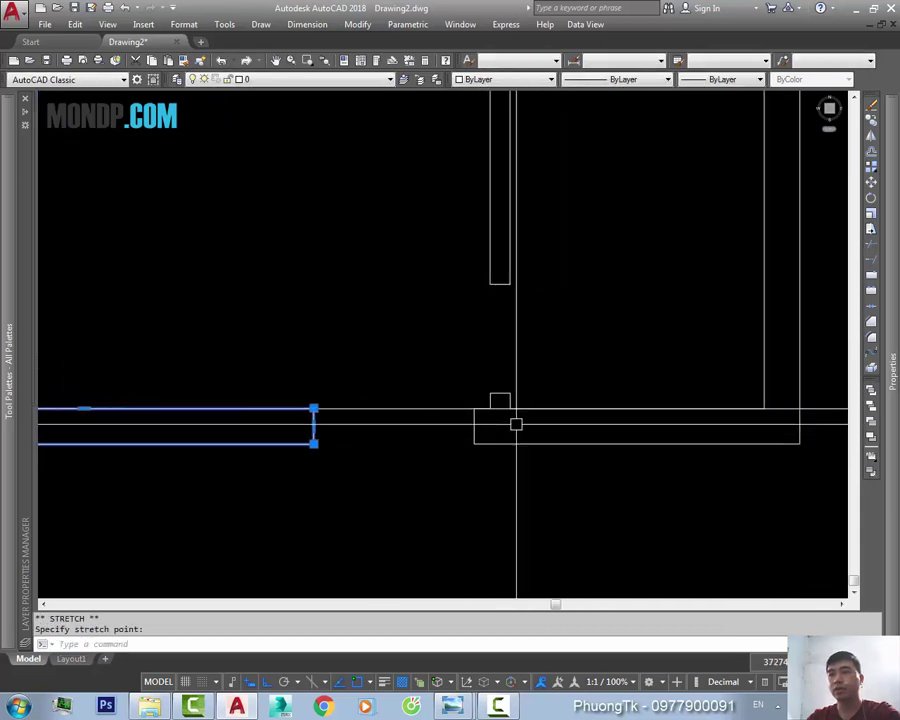
key(Escape)
scroll(470, 416, up, 5)
scroll(504, 400, up, 5)
- Stretch the lower wall segment up into place using its midpoint grip
click(502, 387)
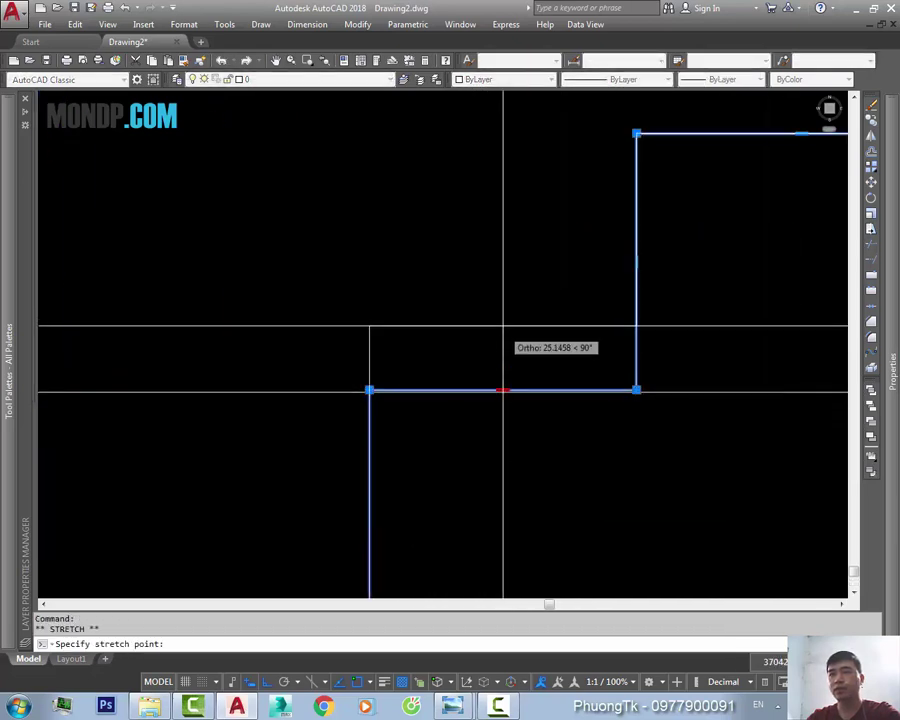
click(502, 320)
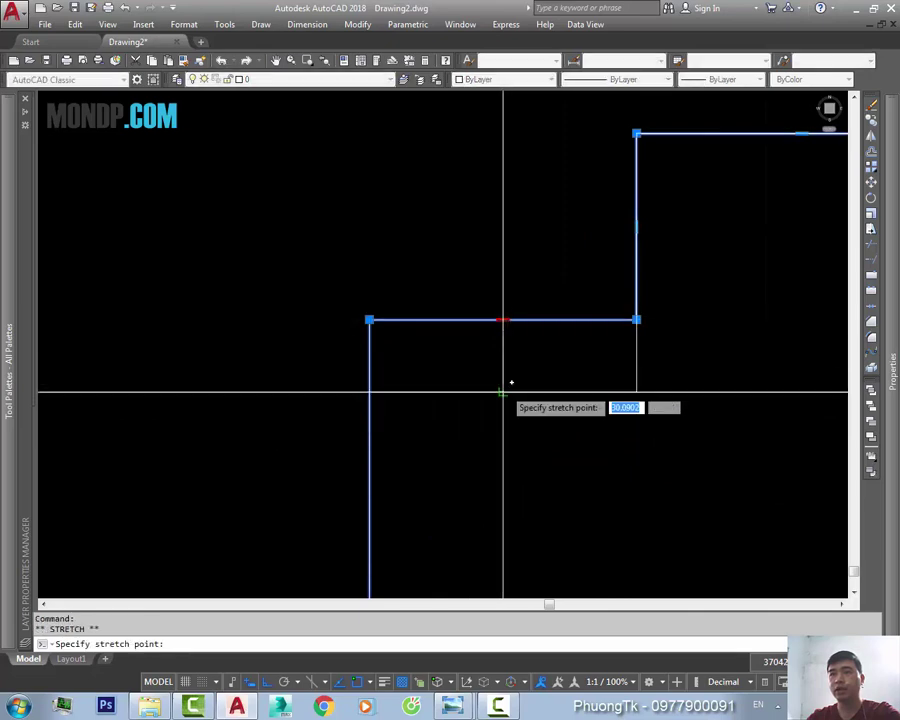
scroll(502, 390, down, 6)
key(Escape)
click(364, 377)
scroll(380, 370, down, 4)
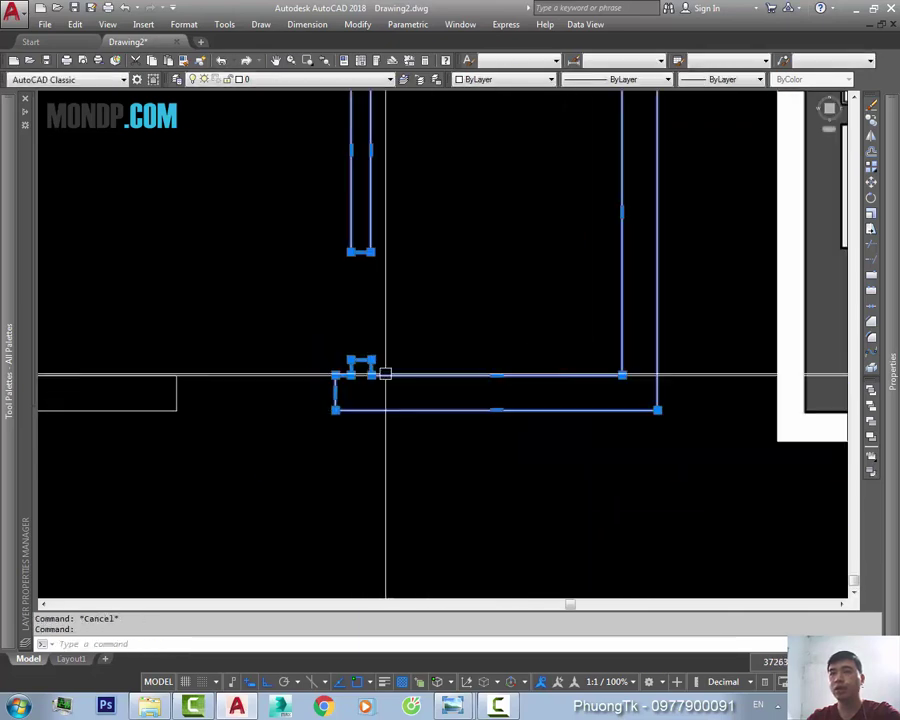
click(456, 378)
scroll(458, 380, up, 4)
click(460, 363)
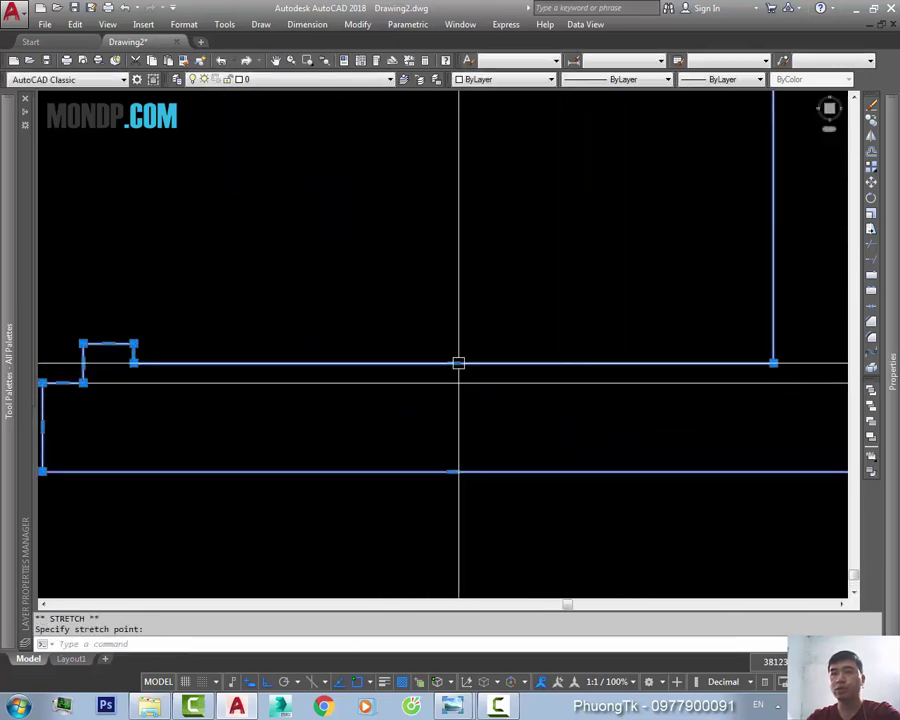
key(Escape)
- Window-select the stray horizontal line, then start and cancel a line at a wall corner
middle_drag(456, 380, 590, 426)
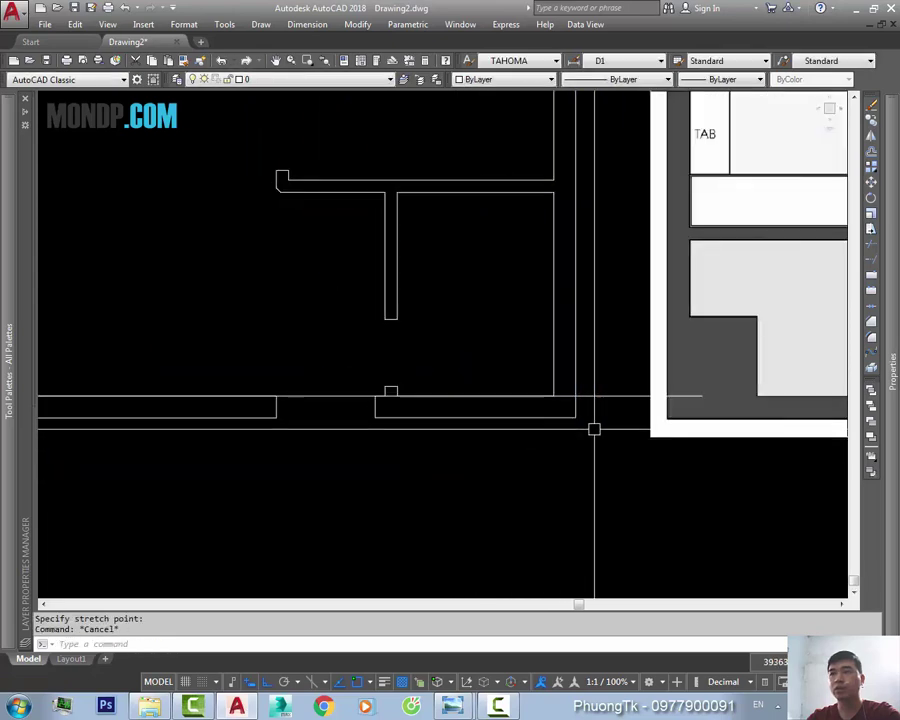
click(615, 378)
click(376, 426)
mouse_move(376, 426)
middle_down()
mouse_move(490, 408)
mouse_move(298, 434)
middle_up()
text(L)
key(Return)
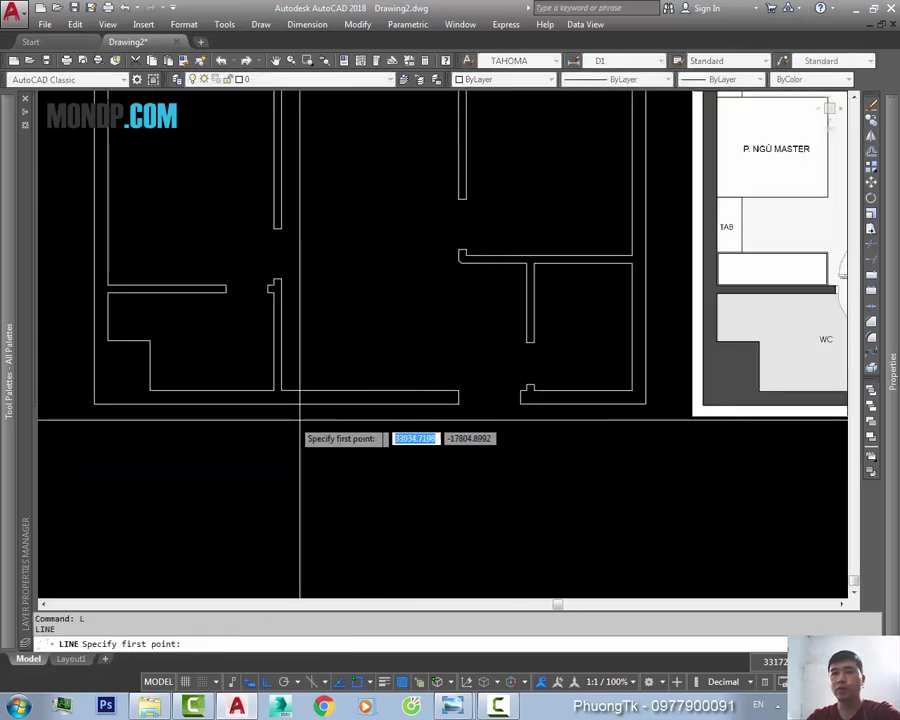
click(105, 403)
scroll(514, 392, up, 3)
key(Escape)
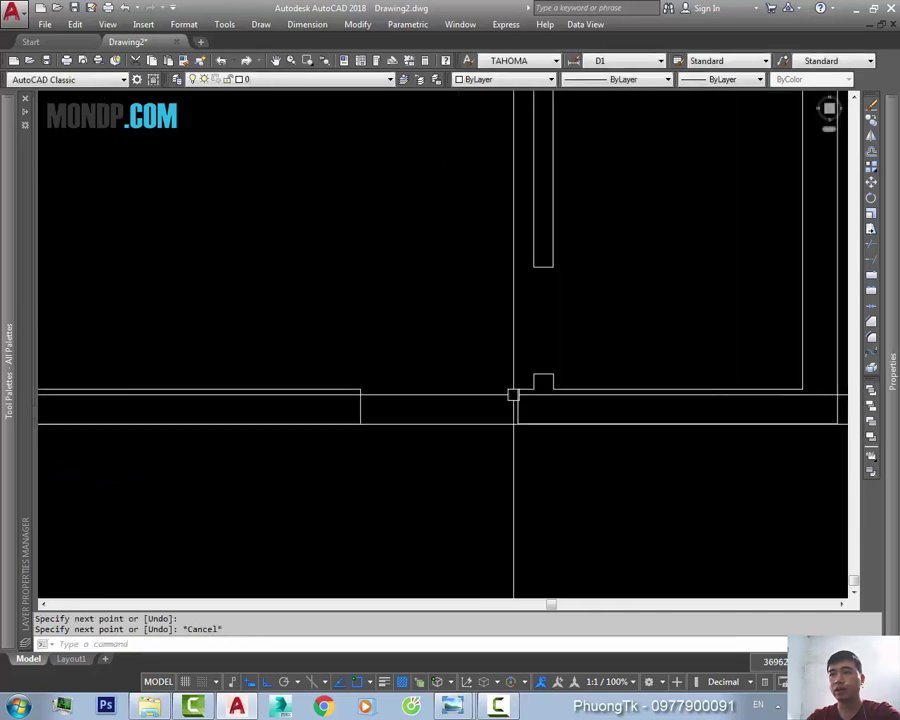
- Delete the long horizontal line lying beneath the traced walls
click(518, 405)
middle_drag(675, 423, 546, 406)
click(546, 407)
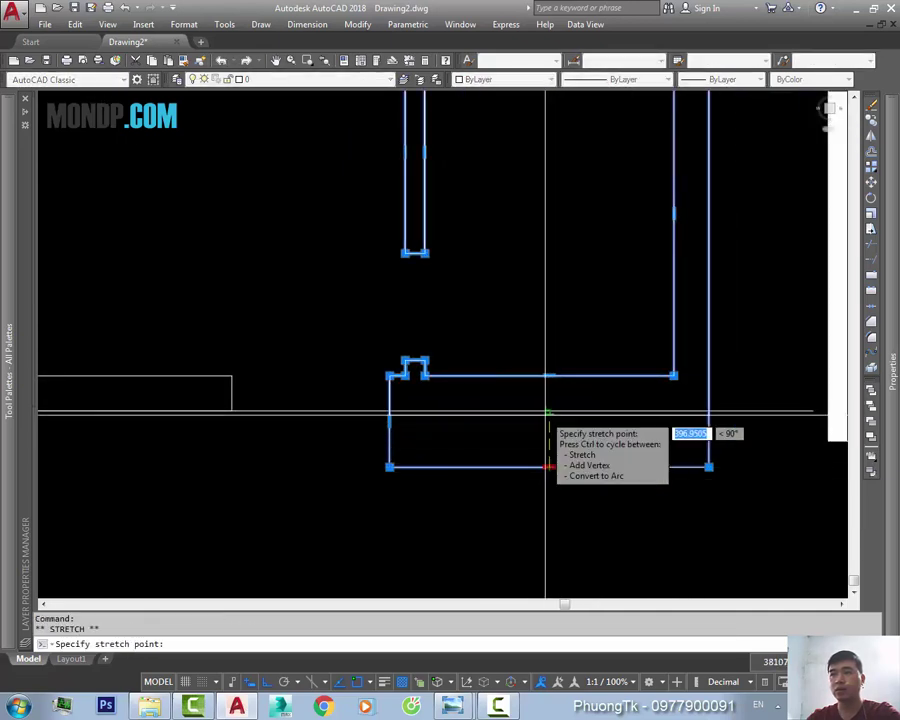
key(Escape)
key(Escape)
click(691, 411)
key(Delete)
scroll(691, 414, down, 3)
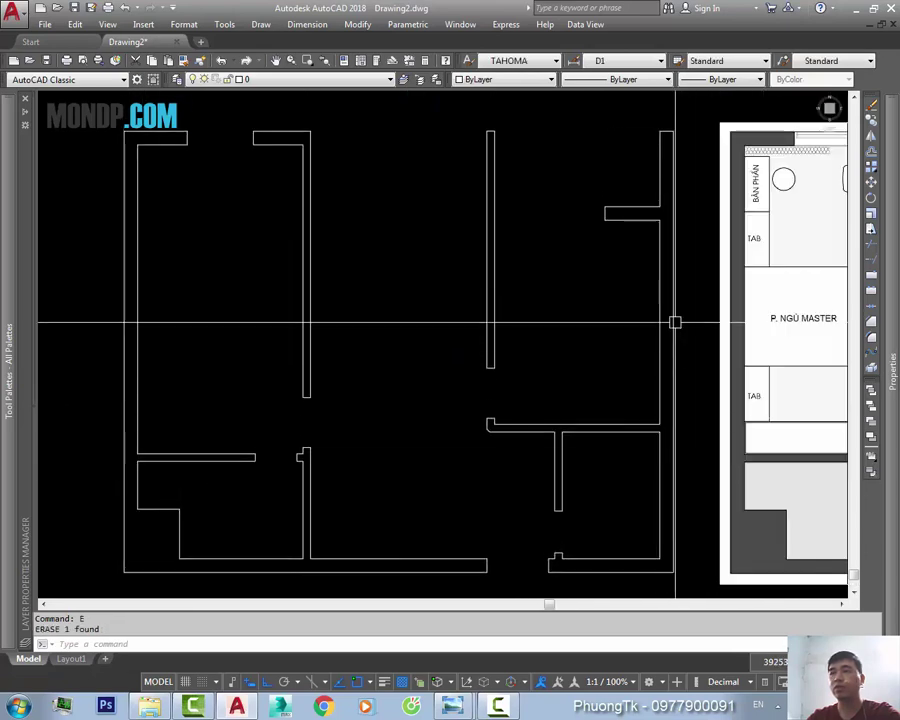
- Select a wall outline, then start and abandon a line near the lower wall corner
click(663, 320)
mouse_move(691, 355)
middle_down()
mouse_move(607, 334)
mouse_move(556, 437)
middle_up()
key(Escape)
text(l)
key(Return)
click(538, 488)
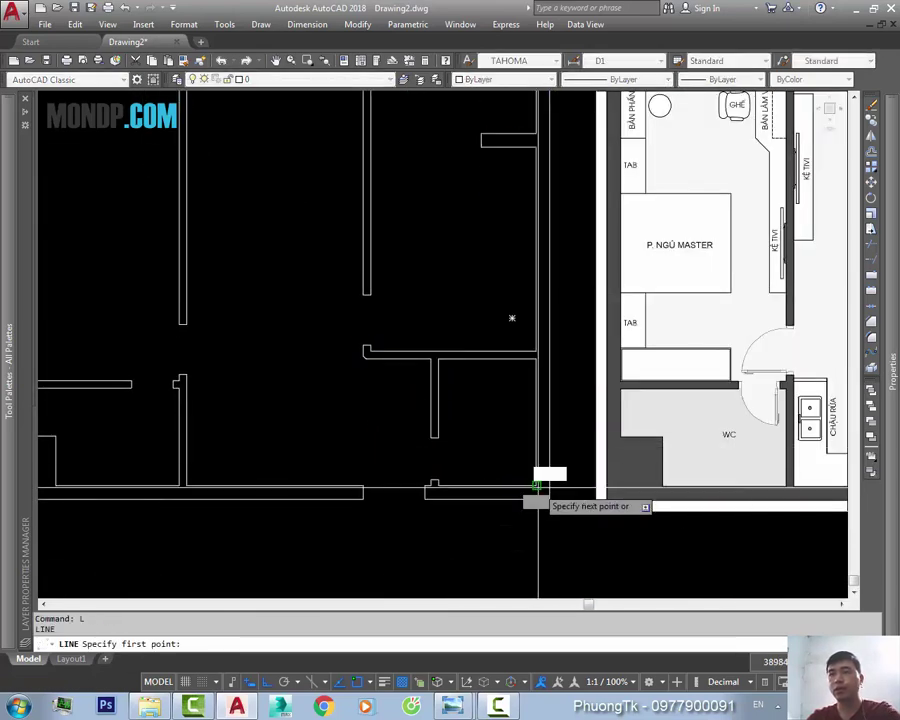
middle_drag(538, 488, 530, 560)
middle_drag(530, 420, 530, 476)
scroll(530, 200, up, 2)
key(Escape)
- Stretch the wall end beside the master bedroom to its new position via its grip
click(541, 199)
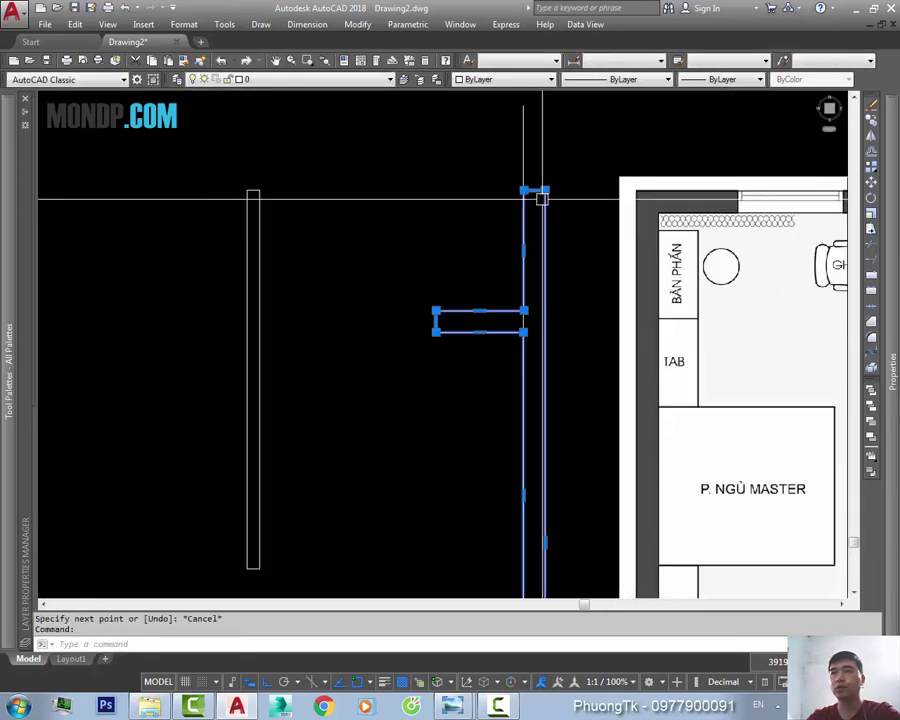
middle_drag(541, 199, 524, 40)
scroll(516, 452, up, 3)
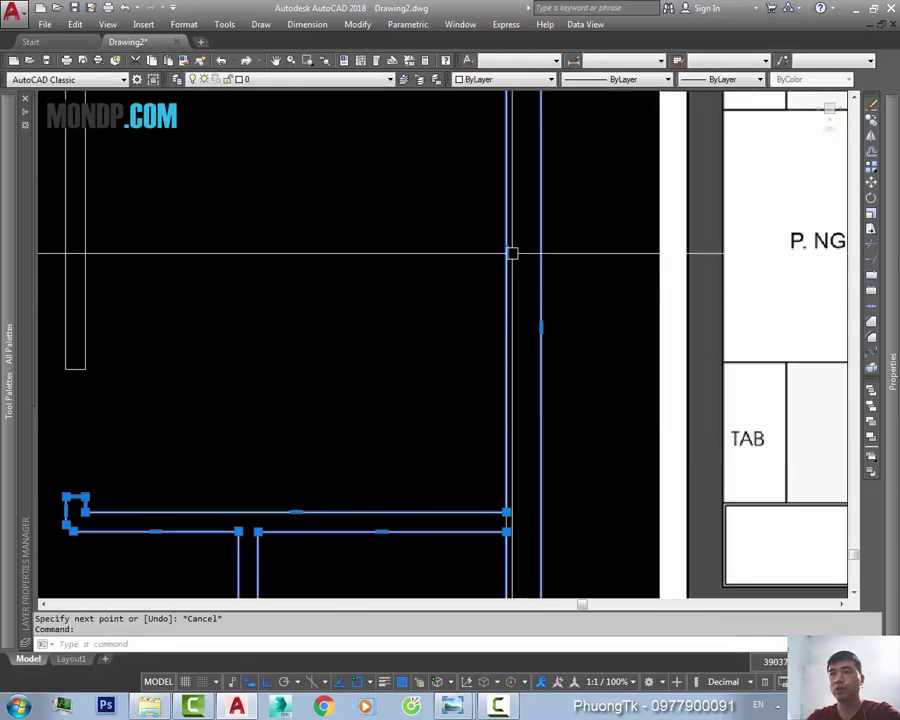
key(Escape)
middle_drag(522, 494, 500, 436)
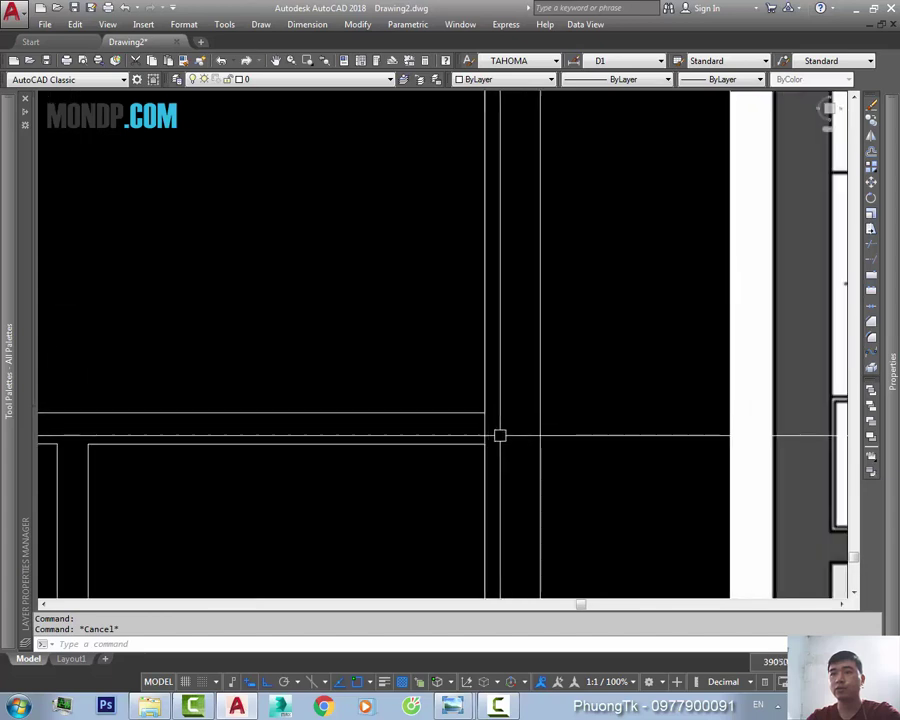
click(472, 420)
scroll(492, 287, down, 2)
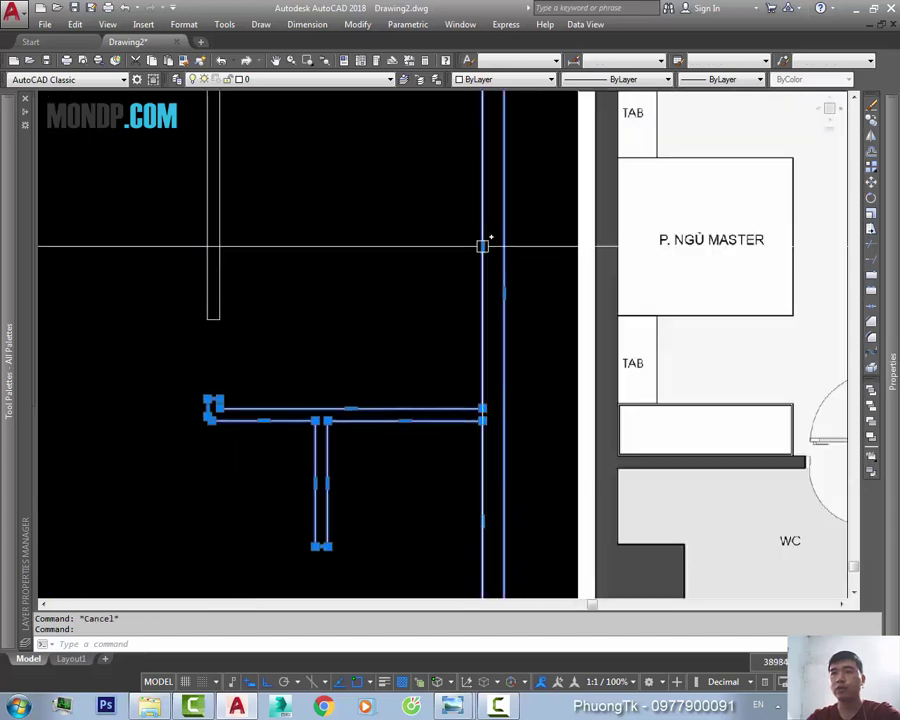
click(482, 245)
middle_drag(480, 244, 507, 265)
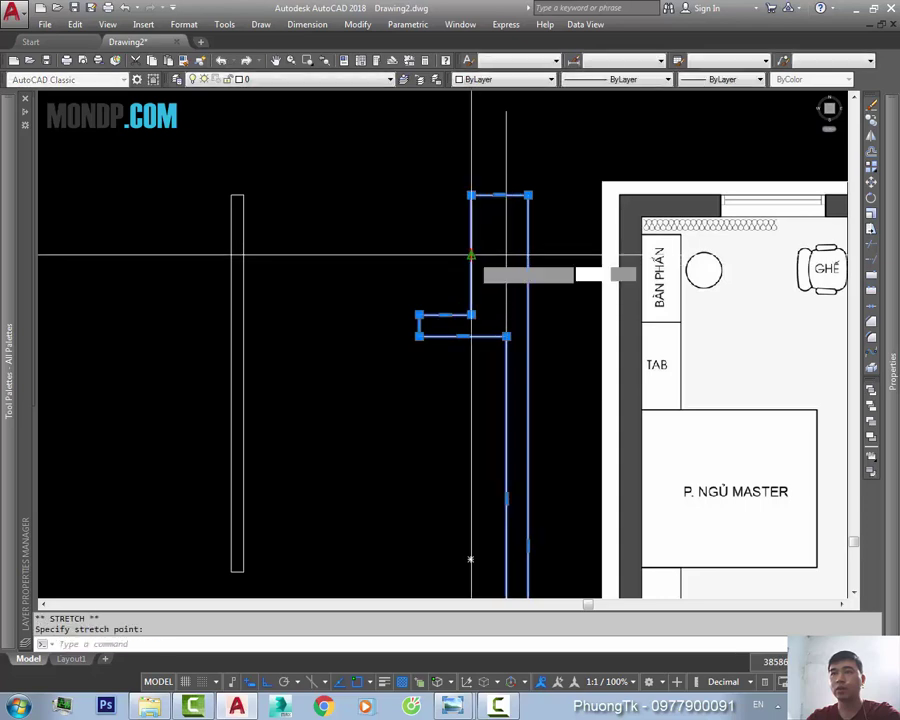
click(500, 250)
- Erase the leftover line above the stretched wall with E
key(Escape)
click(504, 160)
text(e)
key(Return)
scroll(534, 284, down, 2)
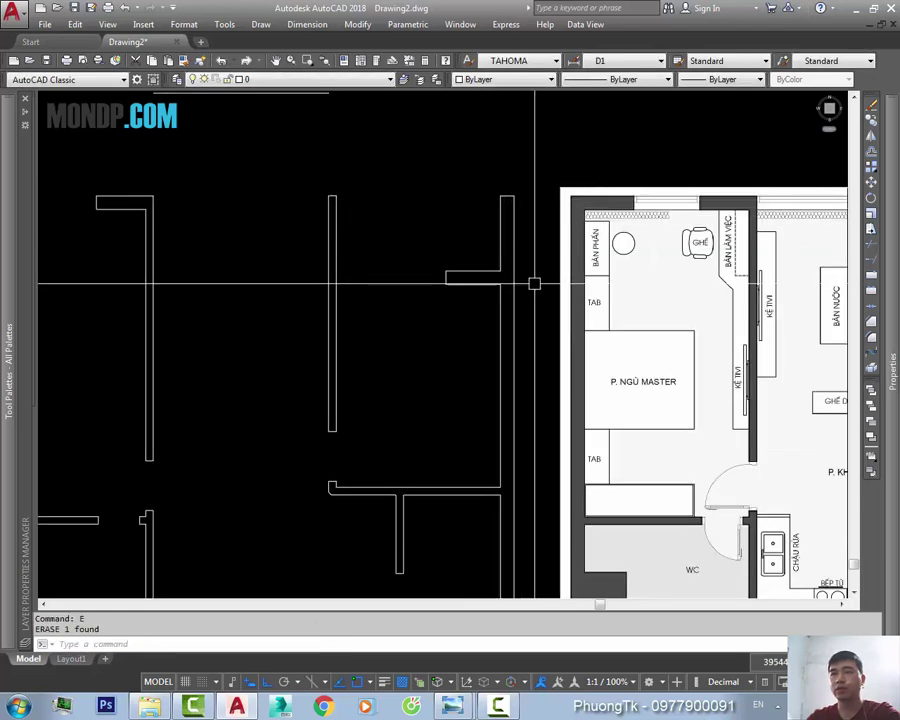
scroll(534, 284, up, 2)
- Check a wall outline, then start and cancel a new line at the next wall
click(486, 285)
scroll(484, 291, down, 1)
scroll(482, 352, down, 2)
key(Escape)
scroll(500, 481, up, 4)
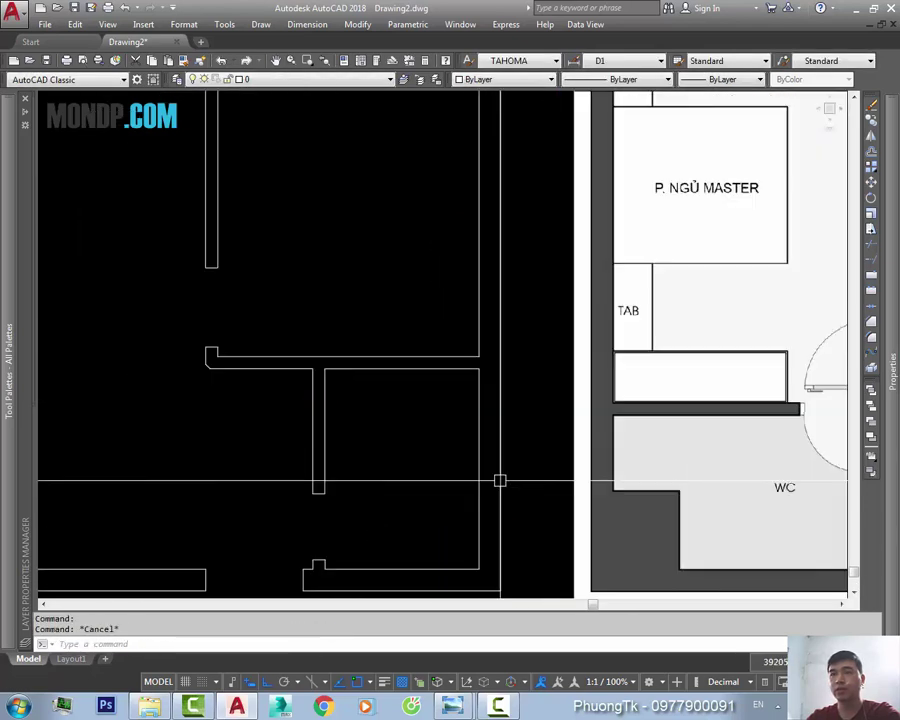
middle_drag(500, 481, 410, 363)
text(l)
key(Return)
click(294, 352)
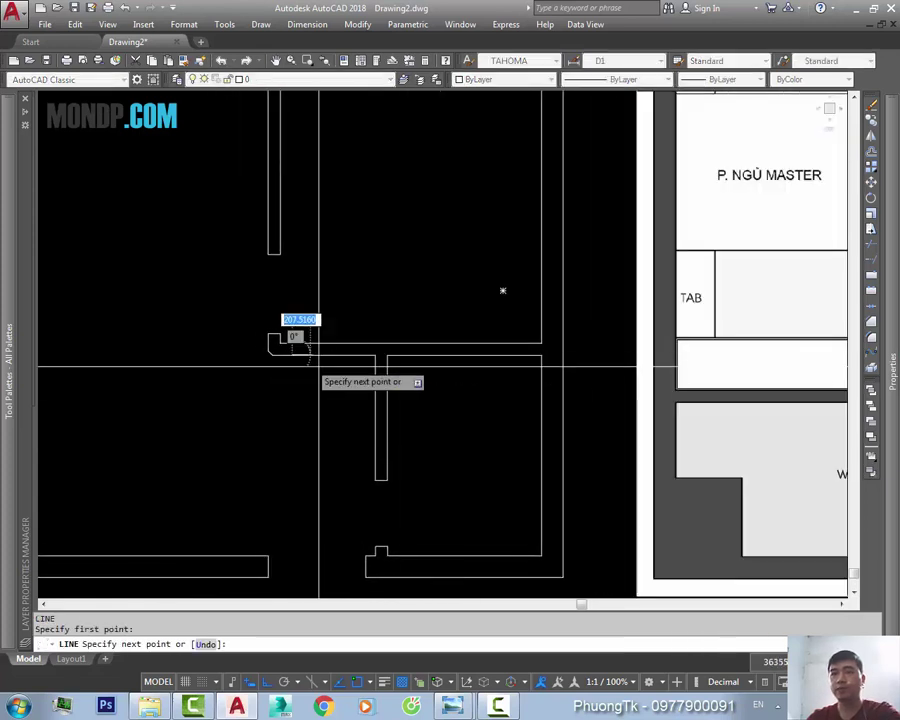
scroll(390, 368, up, 2)
key(Escape)
- Window-select and erase a stray line to the right of the wall outline
click(383, 371)
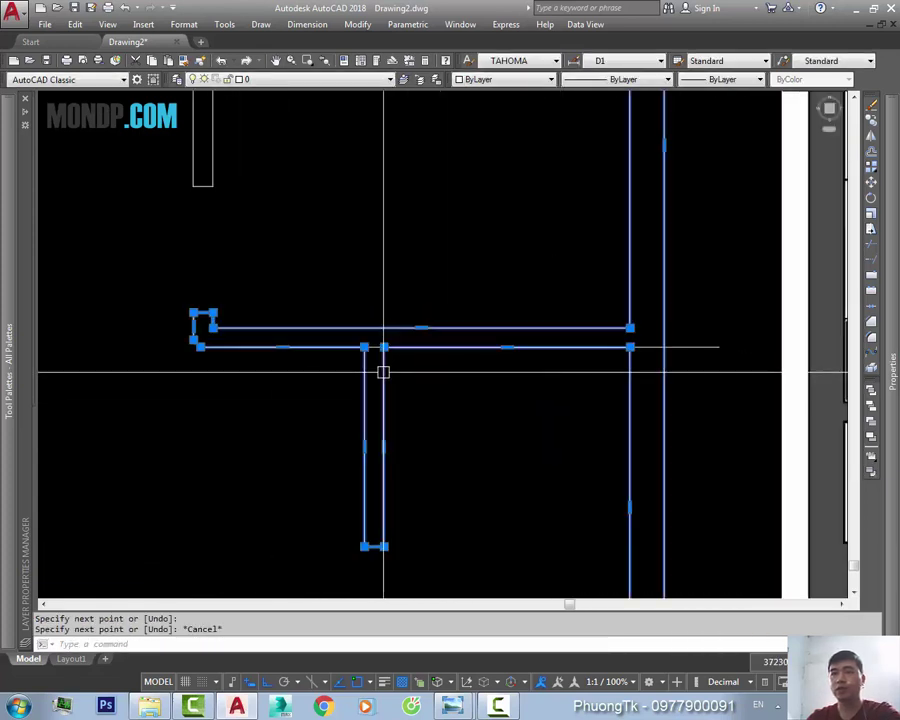
click(521, 349)
key(Escape)
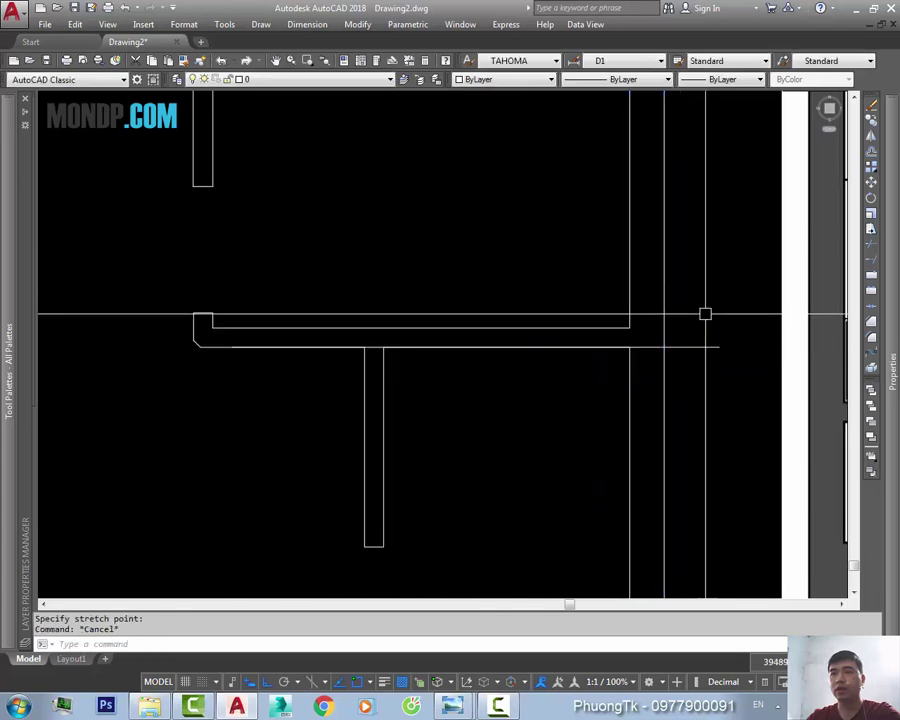
click(702, 310)
click(682, 378)
text(e)
key(Return)
scroll(478, 412, down, 3)
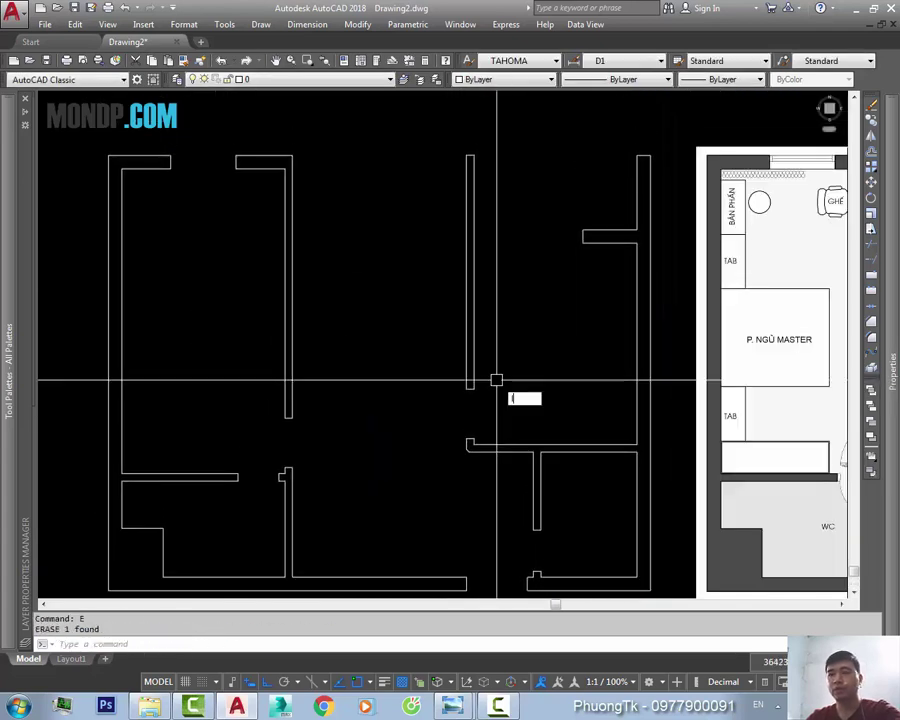
scroll(494, 377, up, 3)
- Try narrowing the wall rectangle's right edge by its midpoint grip, then cancel
text(l)
key(Return)
click(459, 469)
scroll(494, 297, down, 3)
scroll(453, 472, up, 2)
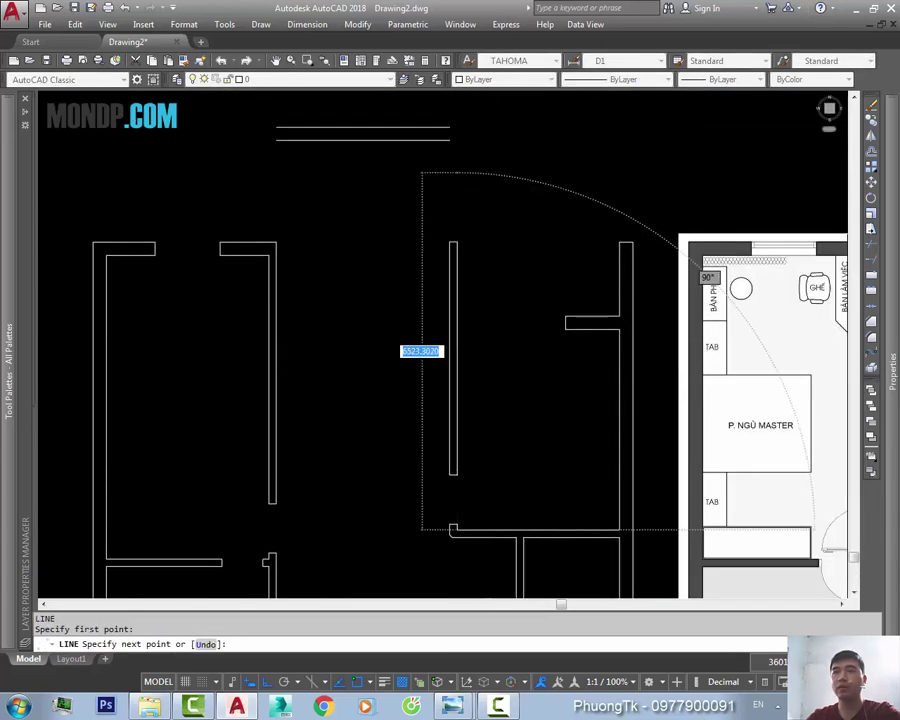
key(Escape)
scroll(471, 354, up, 2)
click(447, 360)
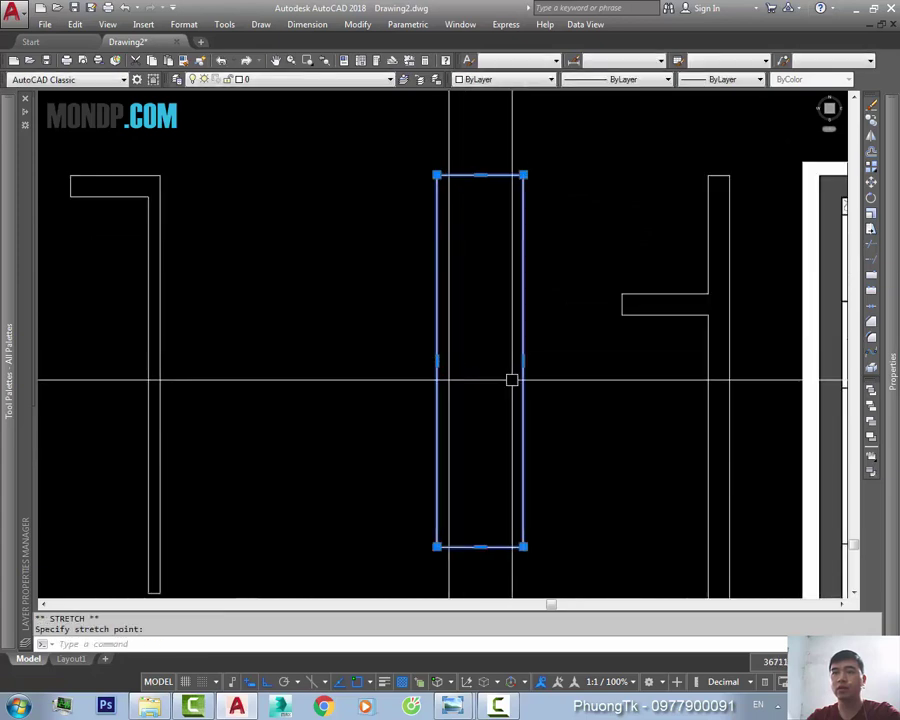
click(523, 361)
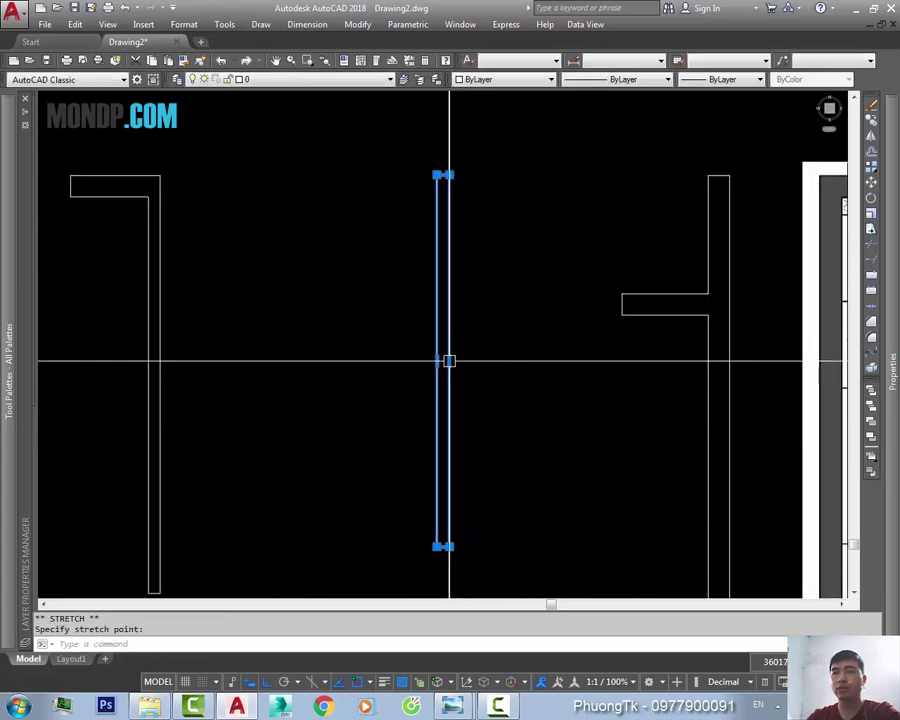
scroll(444, 360, down, 2)
scroll(441, 483, up, 4)
key(Escape)
- Erase the selected stray line after abandoning a line at the wall corner
text(l)
key(Return)
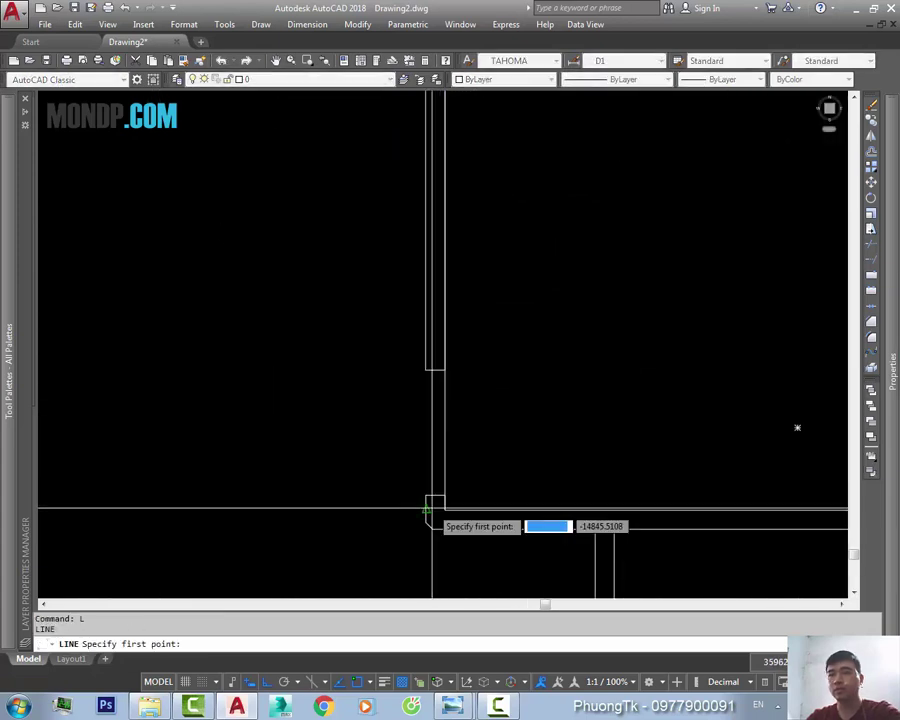
click(439, 507)
scroll(440, 455, down, 3)
scroll(452, 294, up, 2)
scroll(445, 297, up, 2)
key(Escape)
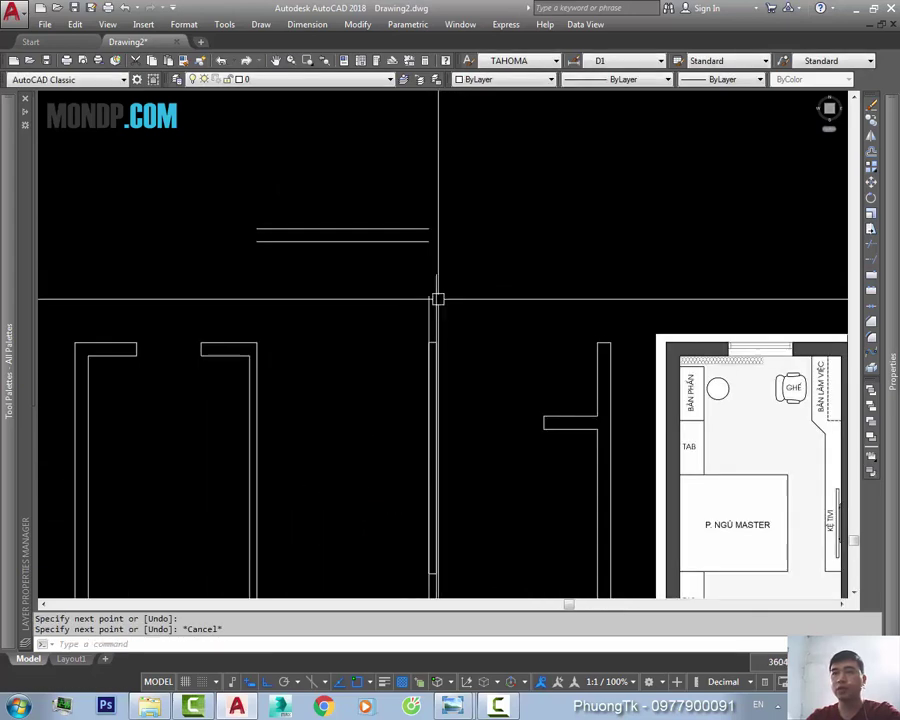
text(e)
key(Return)
- Window-select and erase the stray vertical line beside the central partition
middle_drag(426, 328, 430, 235)
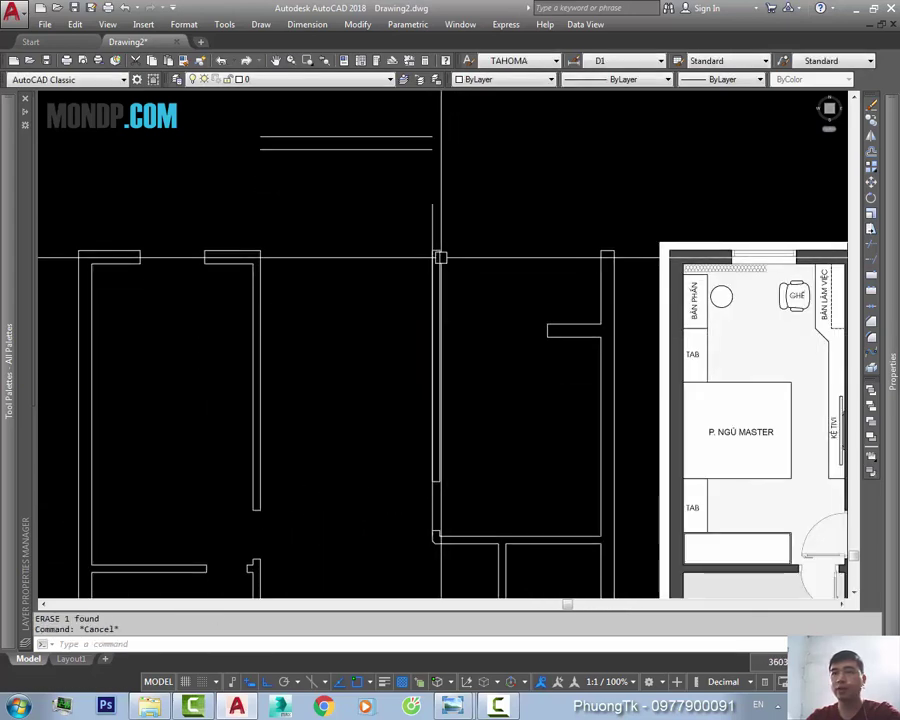
scroll(444, 392, up, 3)
click(438, 350)
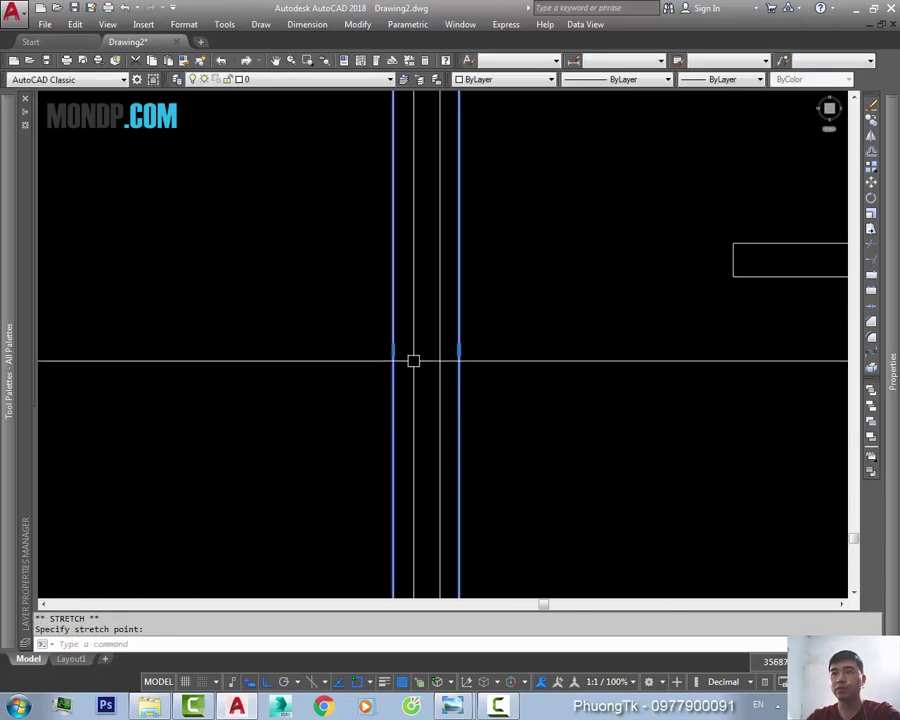
scroll(440, 350, down, 3)
key(Escape)
click(469, 205)
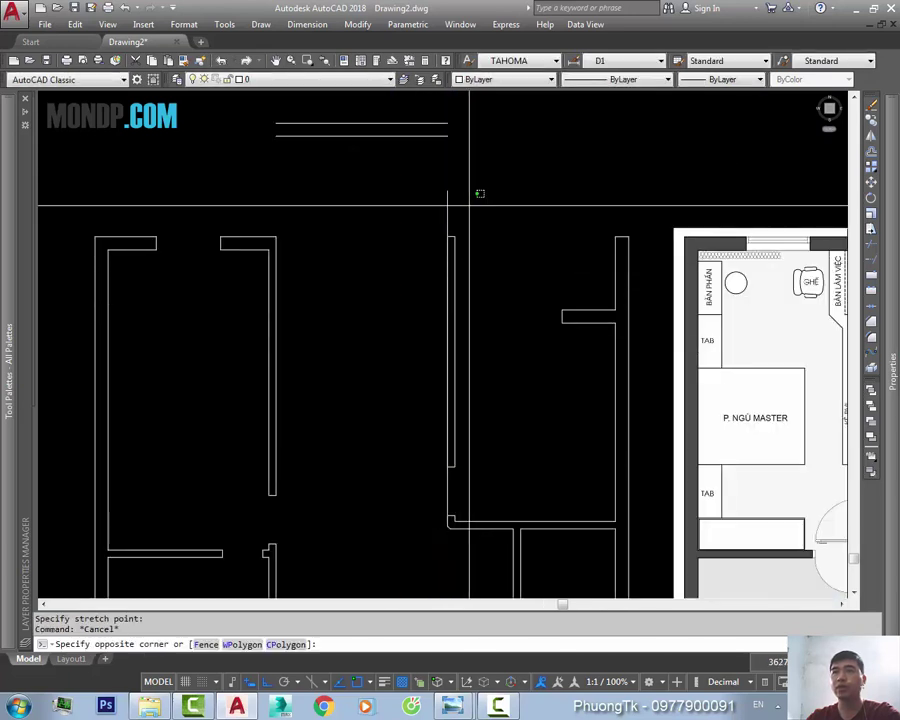
click(472, 368)
text(e)
key(Return)
scroll(467, 374, up, 5)
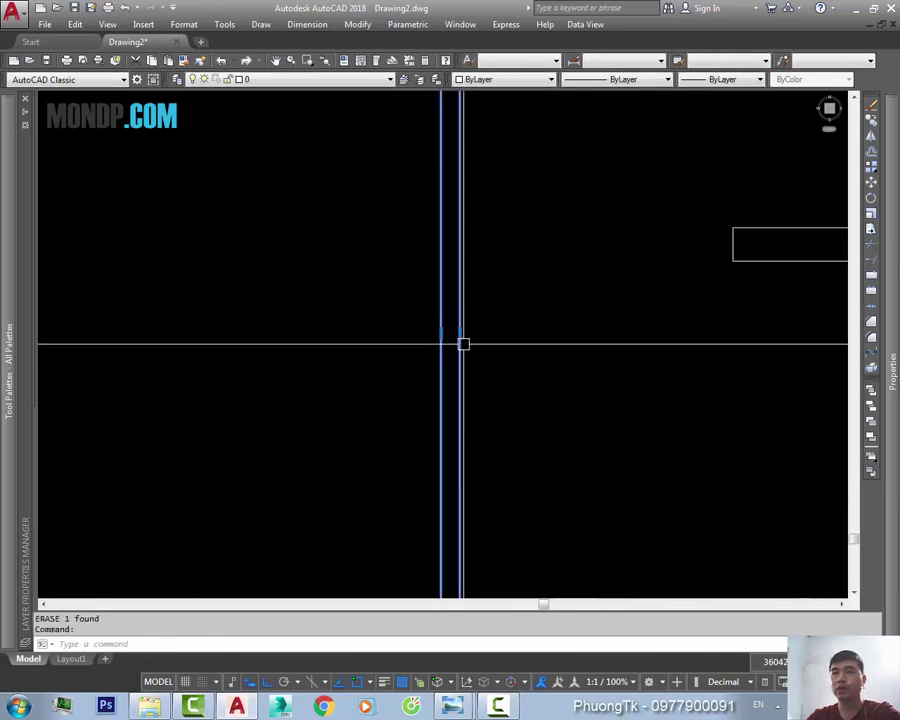
scroll(459, 333, down, 3)
scroll(508, 356, down, 2)
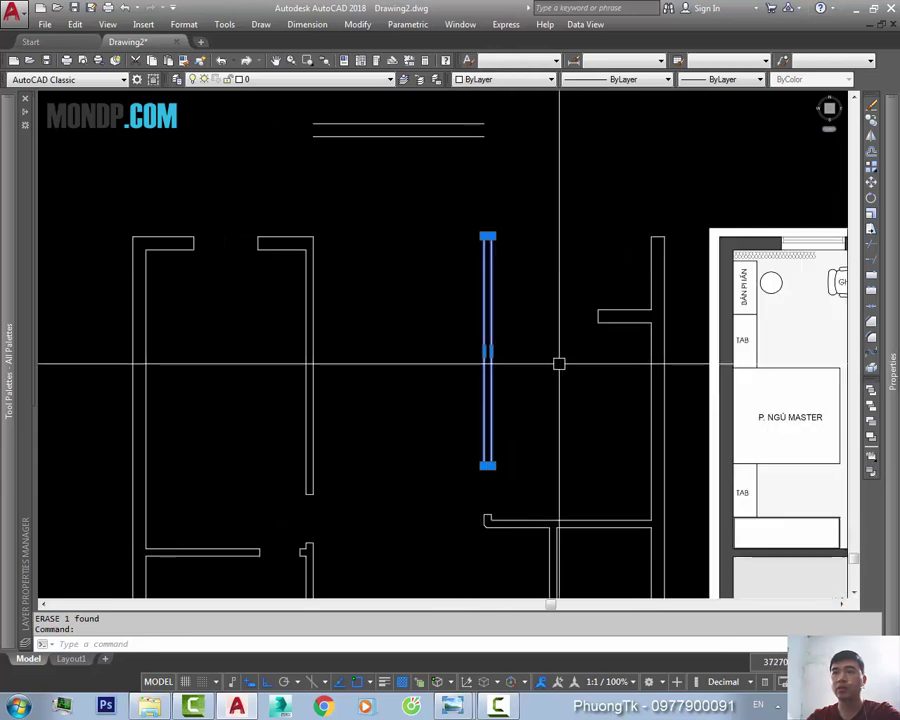
key(Escape)
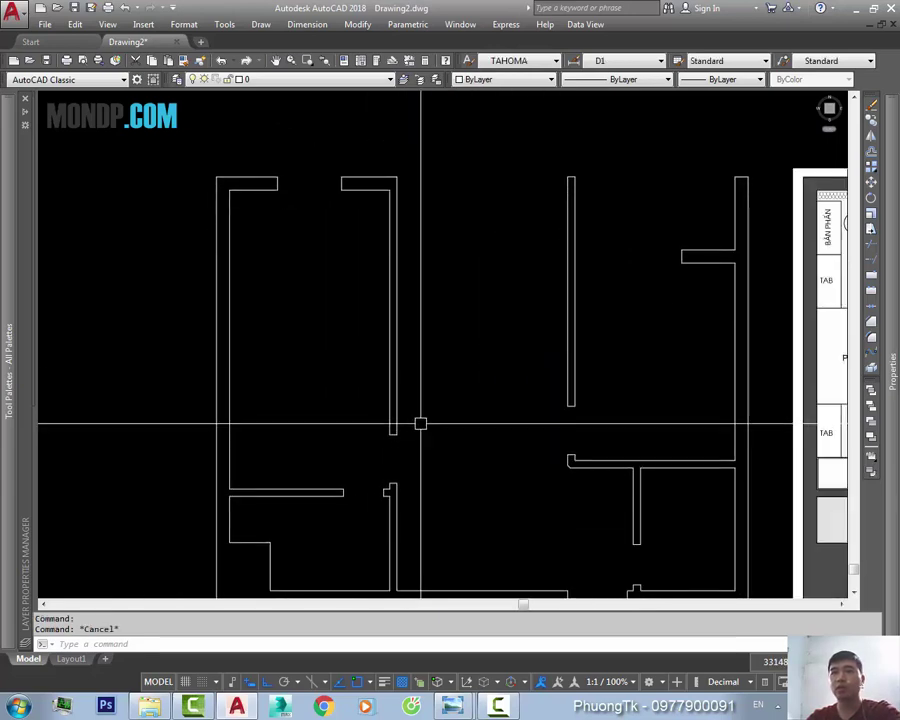
- Start a line and select the wall outline at the corner, cancelling both
scroll(407, 499, up, 2)
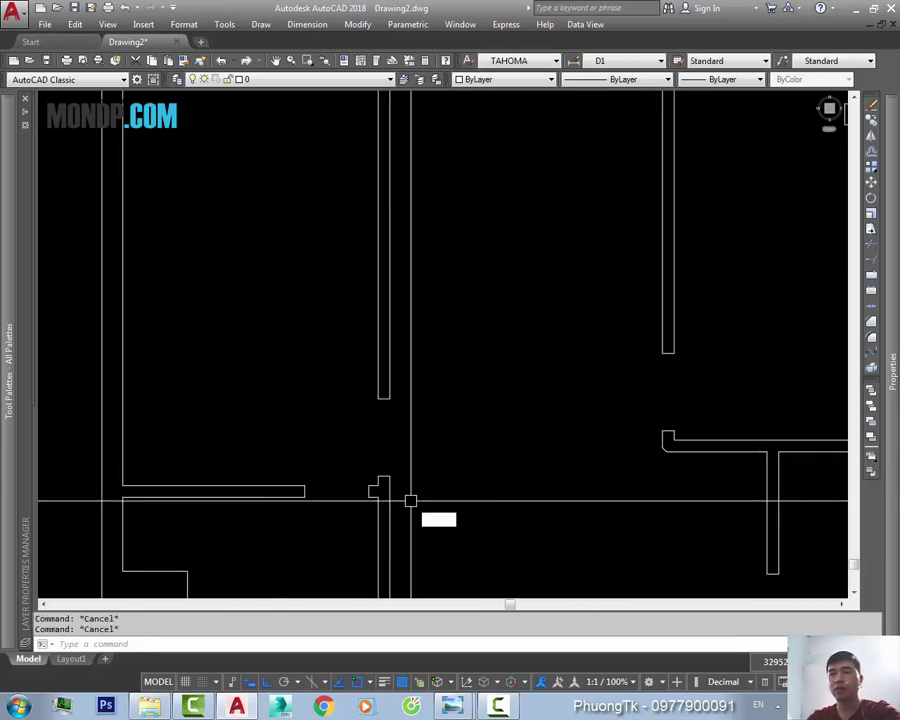
text(l)
key(Return)
click(384, 398)
scroll(384, 398, down, 2)
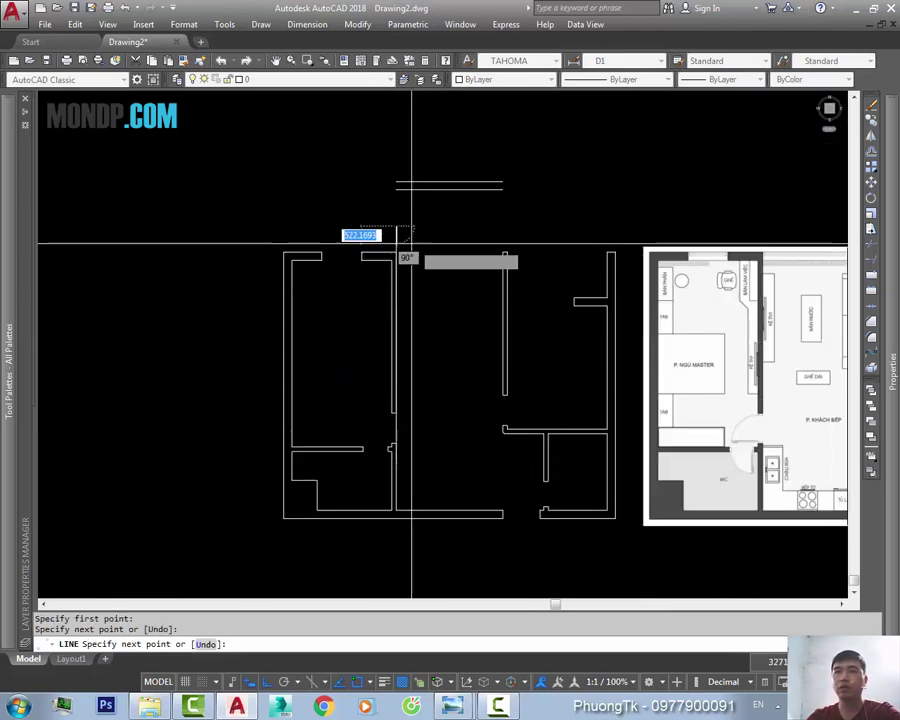
key(Escape)
scroll(411, 243, up, 3)
click(374, 262)
scroll(384, 268, up, 3)
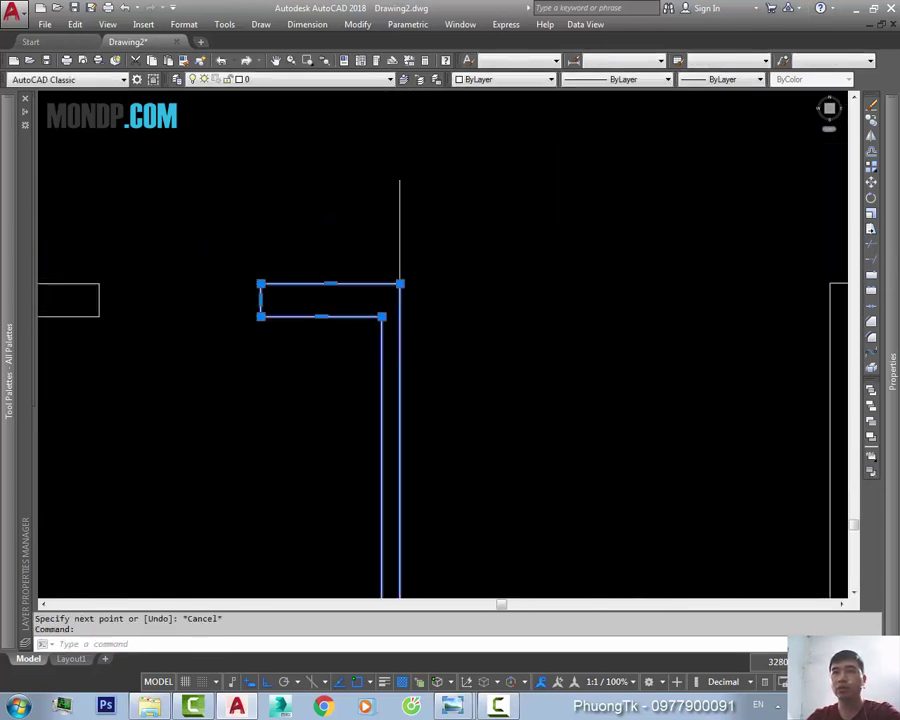
key(Escape)
- Erase the stray vertical line with a crossing selection and E
scroll(412, 474, down, 2)
scroll(400, 402, down, 2)
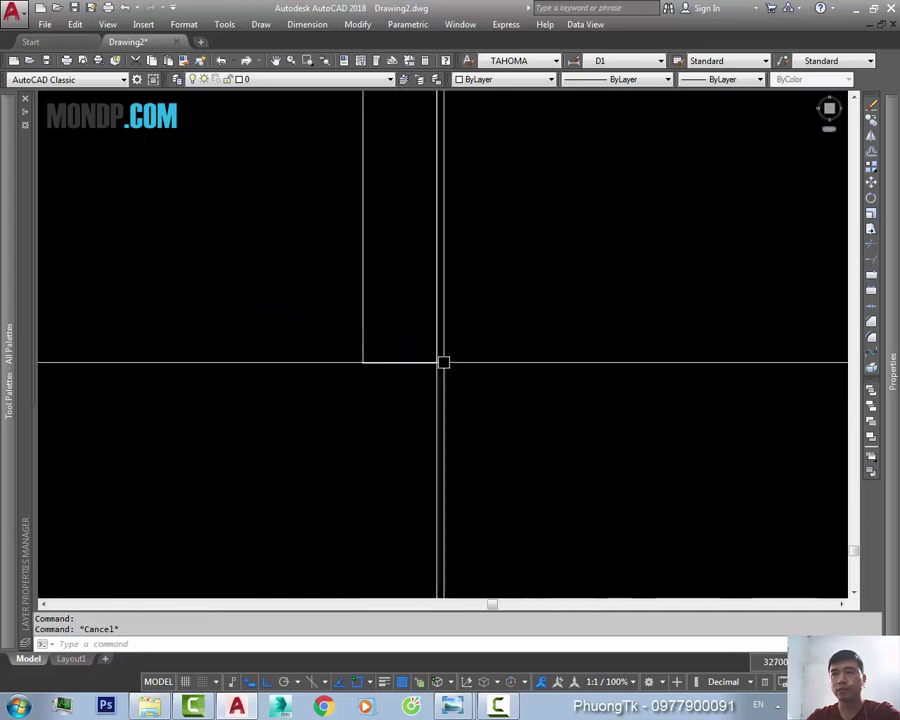
scroll(443, 362, down, 2)
click(458, 392)
click(450, 425)
text(e)
key(Return)
- Draw a vertical connecting line down the wall at the T-shaped junction
middle_drag(435, 460, 360, 415)
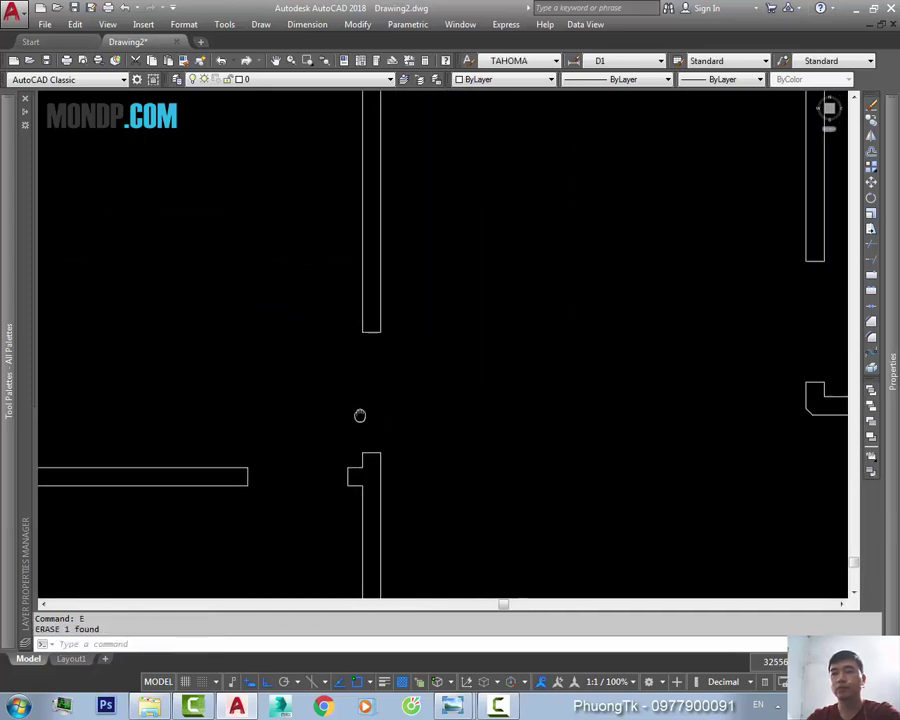
scroll(572, 414, down, 3)
scroll(578, 428, up, 3)
scroll(544, 420, up, 1)
key(Escape)
middle_drag(544, 420, 521, 333)
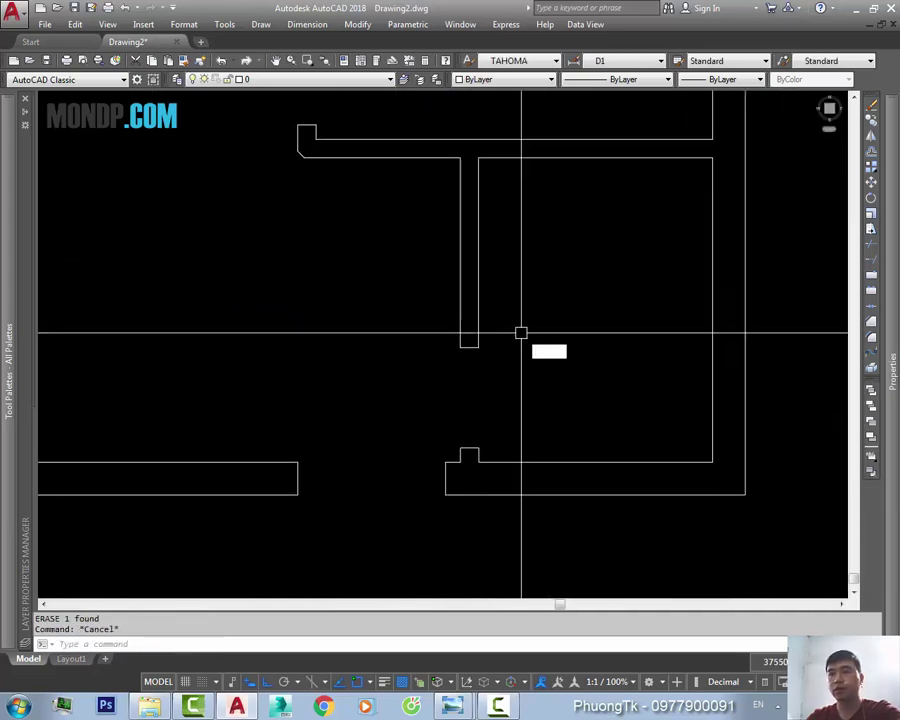
text(l)
key(Return)
click(444, 282)
click(444, 522)
key(Escape)
- Grab a wall outline's corner grip to stretch it, then cancel
scroll(466, 468, up, 3)
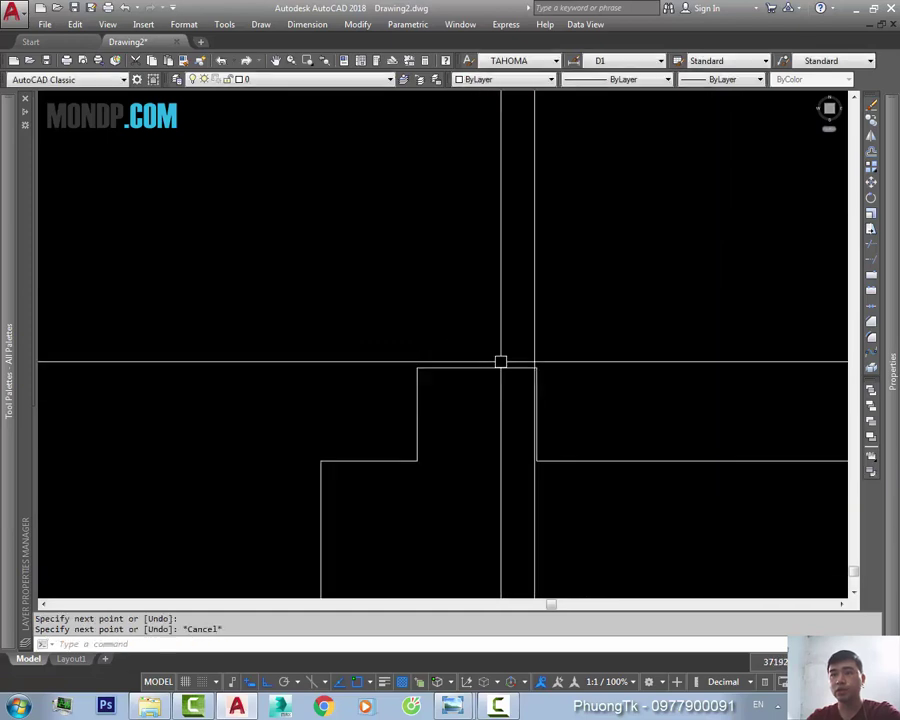
click(501, 367)
scroll(500, 390, up, 4)
click(494, 391)
scroll(493, 402, down, 2)
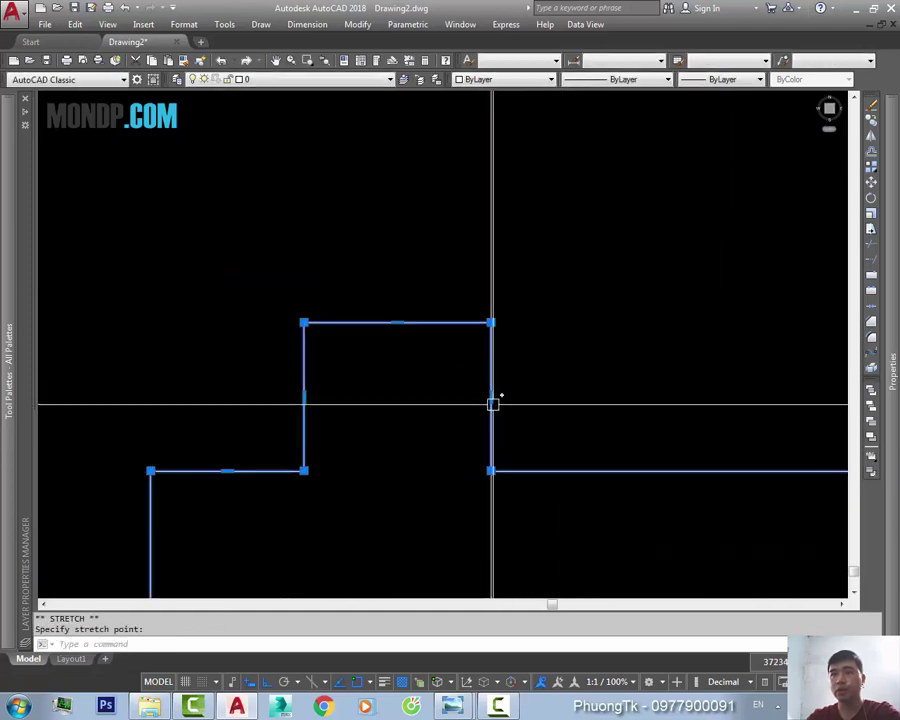
key(Escape)
scroll(450, 360, up, 3)
- Begin a line at the wall, then stretch another wall edge from its midpoint grip
text(l)
key(Return)
click(436, 242)
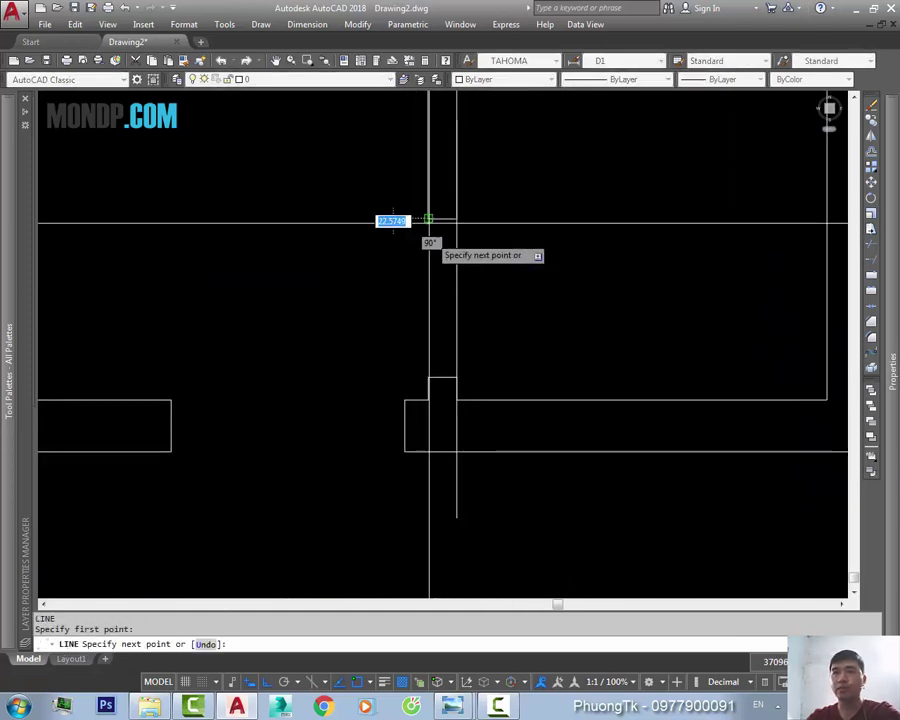
key(Escape)
scroll(438, 334, up, 2)
scroll(419, 369, up, 2)
click(404, 369)
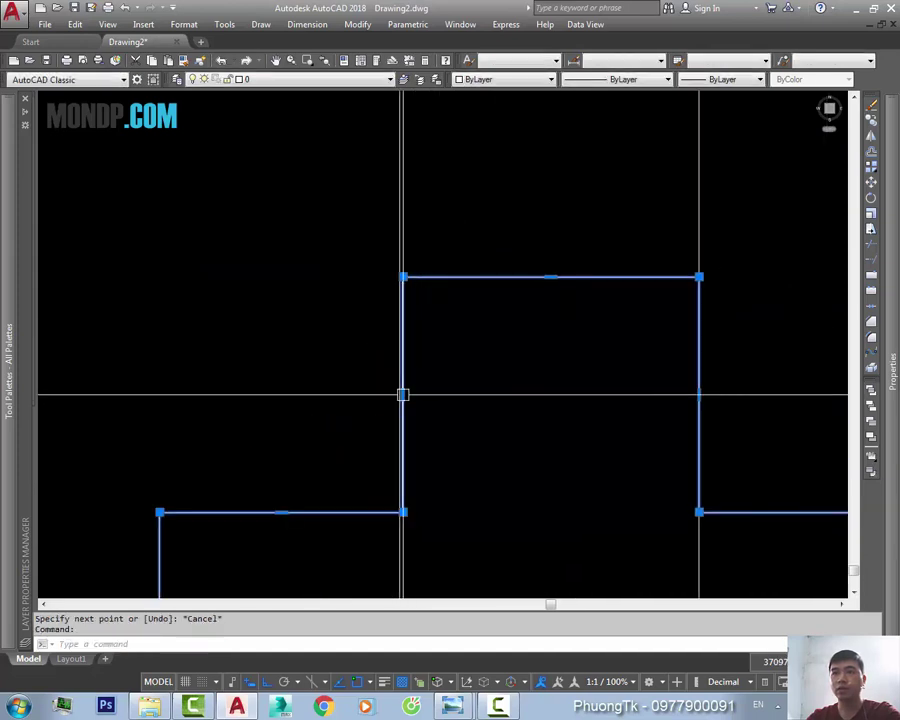
click(402, 395)
scroll(403, 393, down, 2)
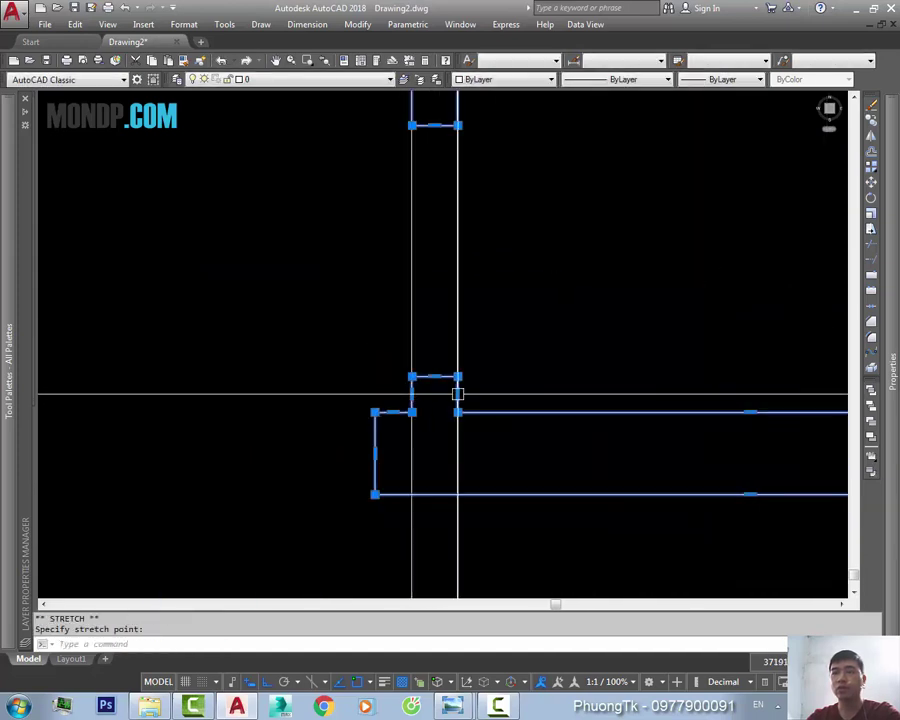
key(Escape)
- Erase the two leftover lines with a crossing selection and E
click(387, 311)
click(393, 355)
text(e)
key(Return)
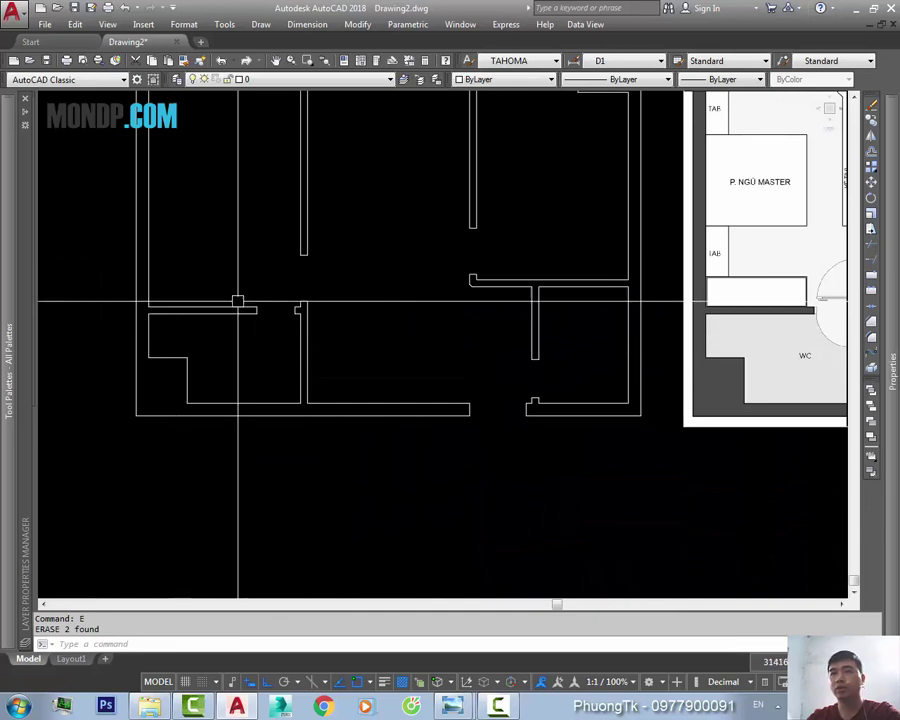
middle_drag(581, 287, 594, 422)
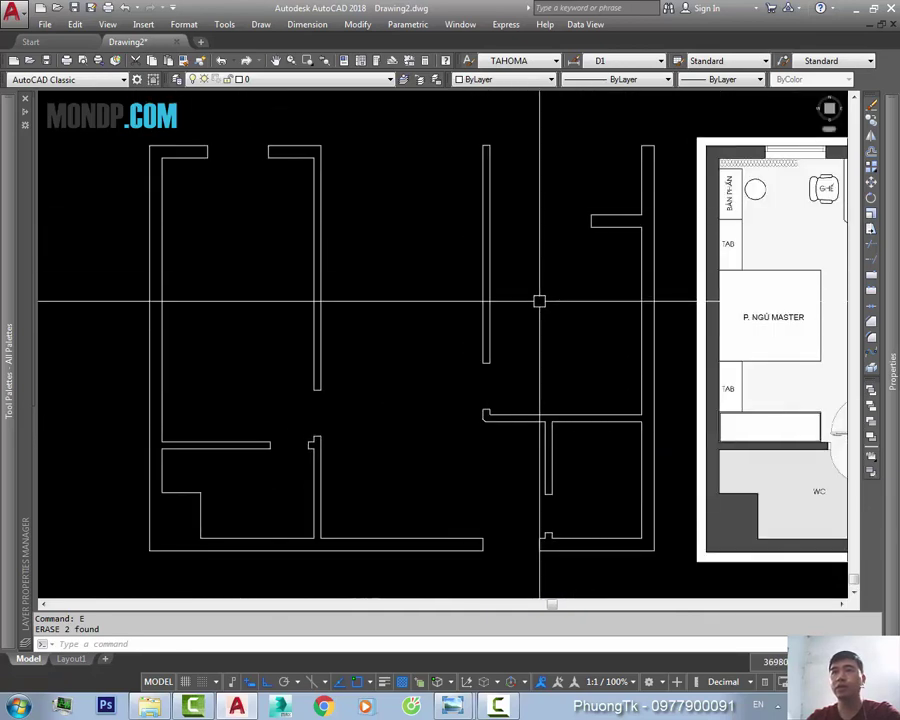
middle_drag(368, 257, 438, 290)
- Start a line at the top-left wall corner, then cancel it
key(Escape)
key(l)
key(Return)
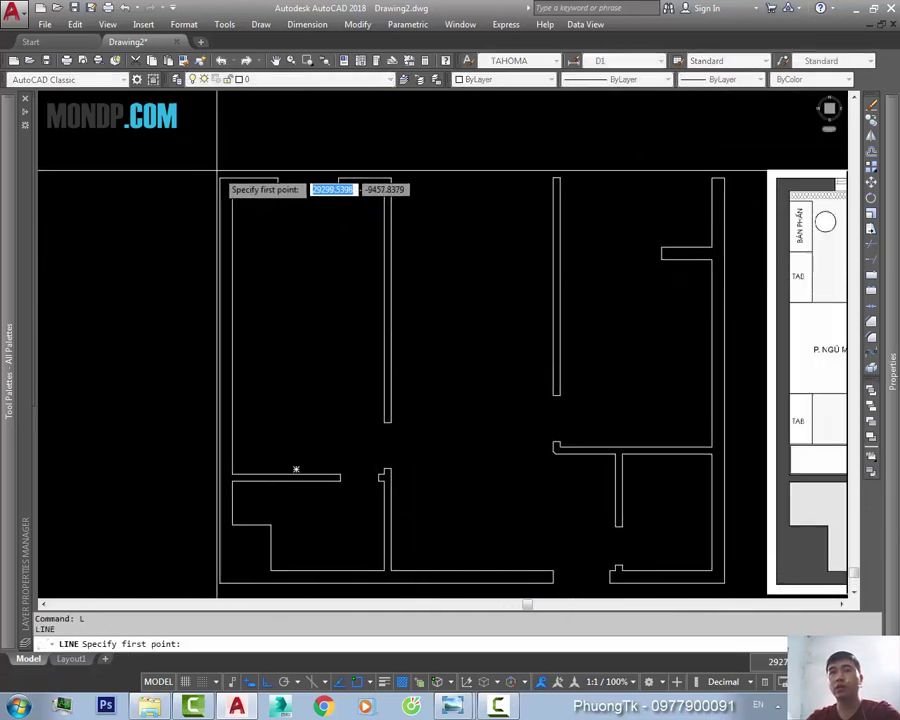
click(220, 179)
middle_drag(714, 180, 500, 204)
key(Escape)
scroll(533, 160, up, 5)
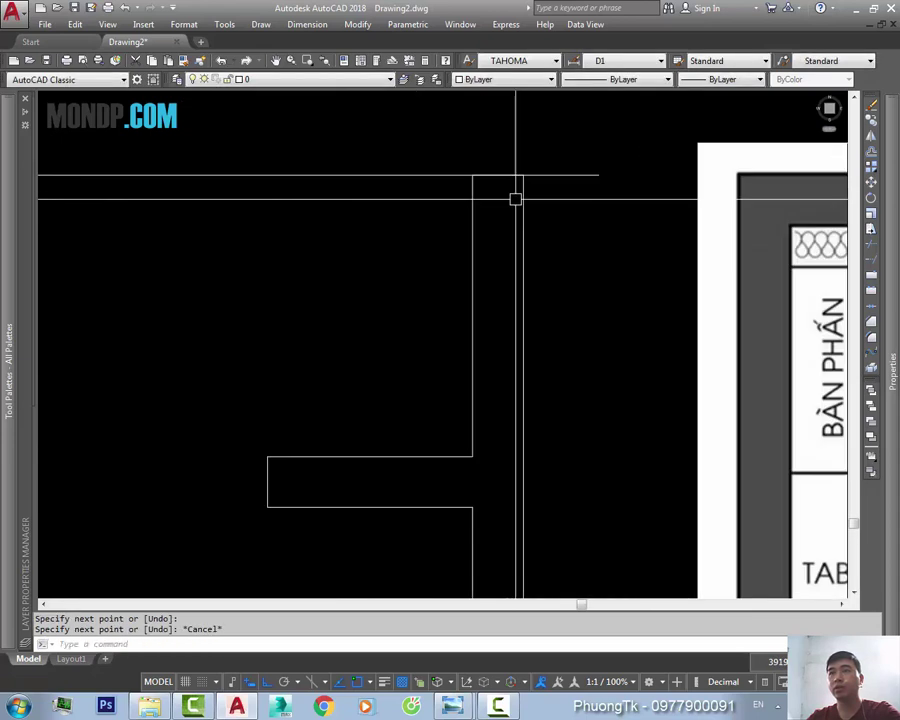
- Stretch the upper wall's top midpoint grip upward to its new height
drag(514, 196, 498, 200)
scroll(498, 200, up, 6)
click(494, 164)
click(494, 112)
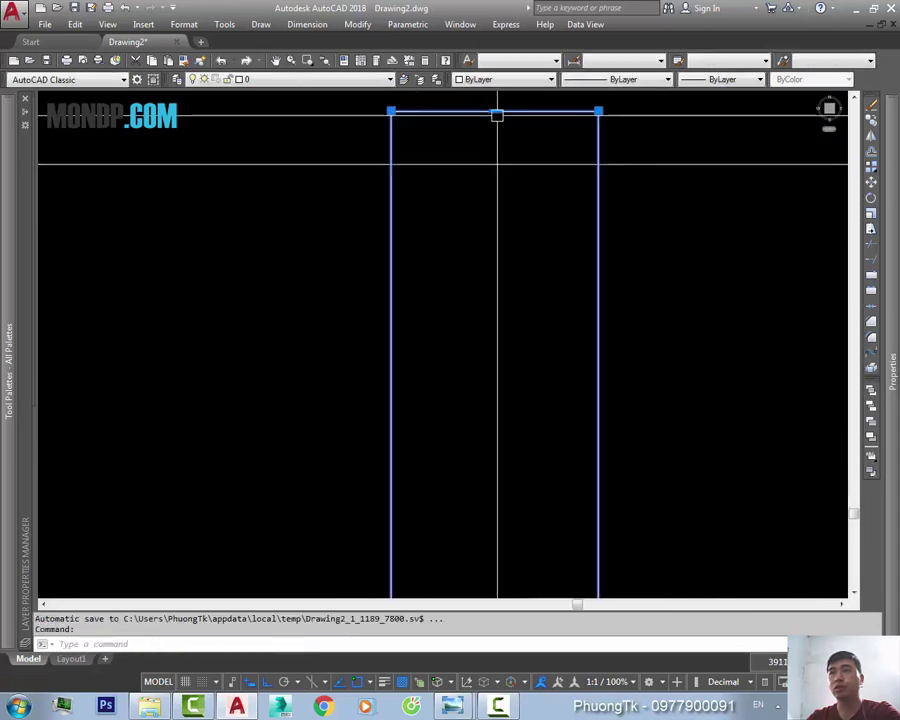
click(494, 112)
scroll(494, 114, down, 3)
scroll(579, 267, down, 2)
key(Escape)
scroll(579, 267, down, 2)
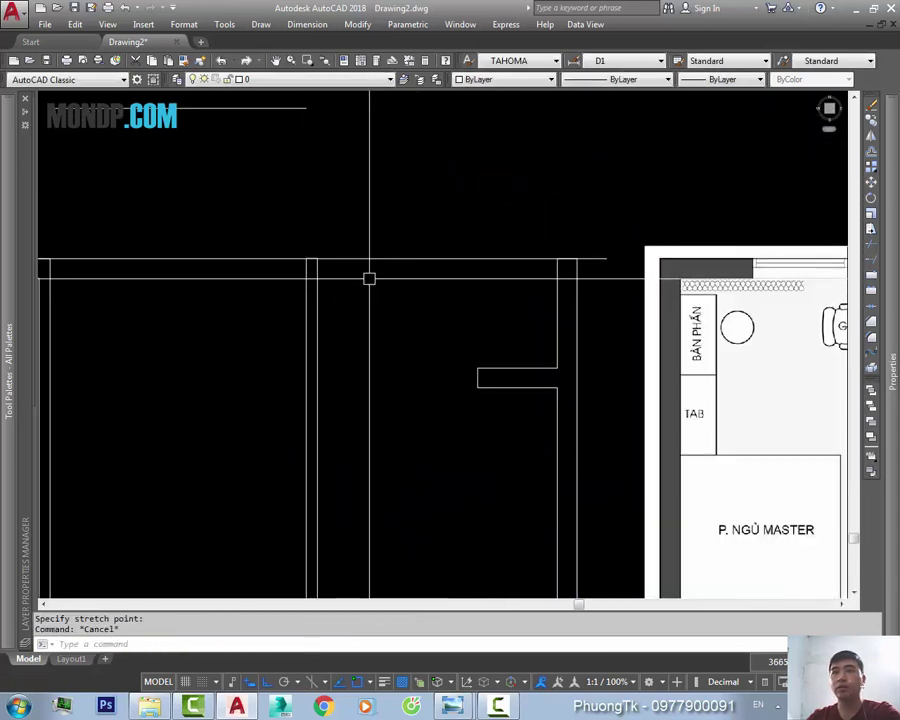
scroll(367, 275, up, 3)
- Stretch the neighbouring wall's top from its midpoint grip as well
drag(367, 275, 315, 255)
scroll(315, 255, up, 2)
click(295, 290)
key(Escape)
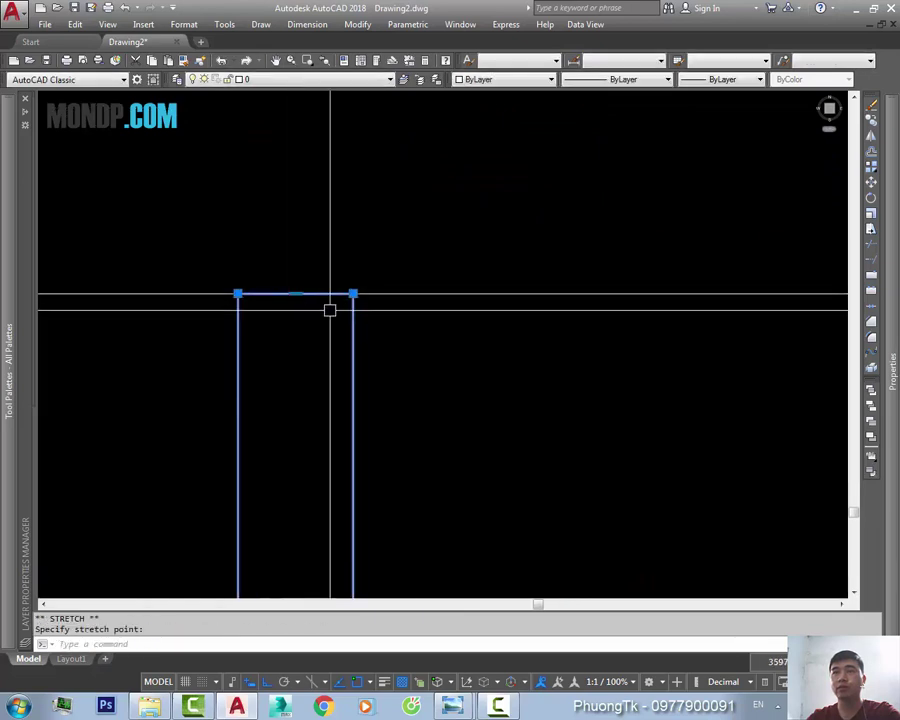
scroll(701, 335, down, 3)
scroll(340, 322, down, 3)
- Erase the long stray horizontal line above the plan
drag(340, 322, 366, 286)
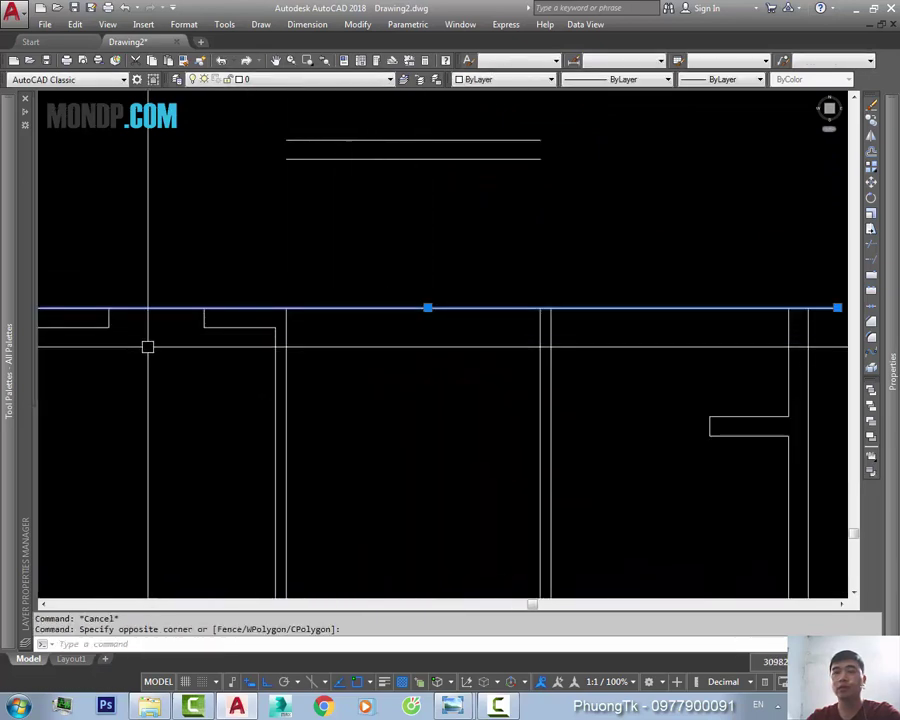
scroll(418, 301, up, 2)
scroll(412, 341, up, 3)
scroll(490, 391, down, 5)
text(e)
key(Return)
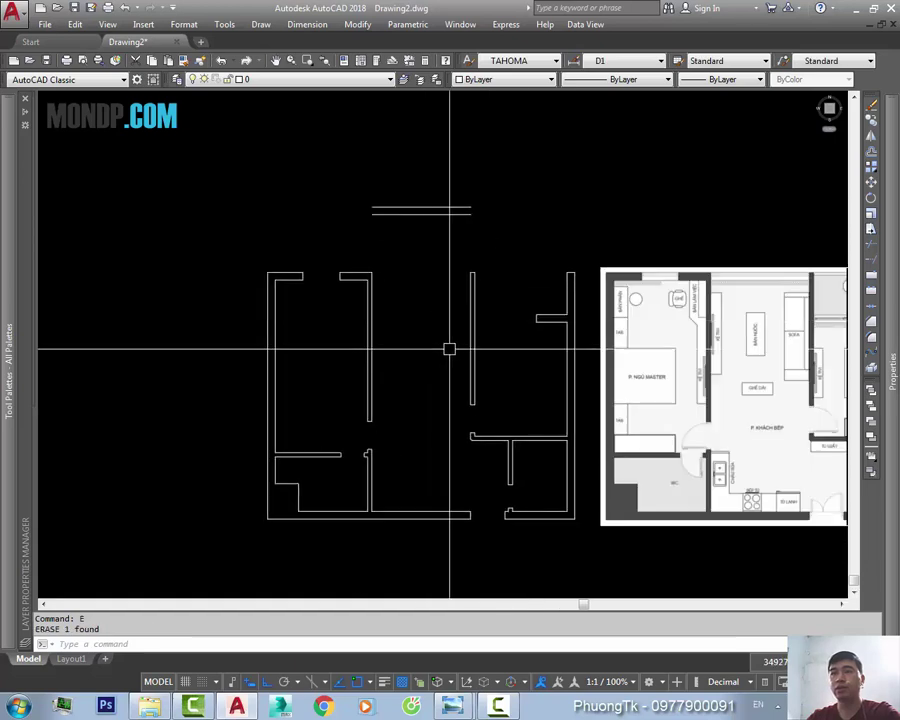
- Reframe the cleaned plan beside the reference image
middle_drag(449, 349, 461, 319)
scroll(461, 318, up, 5)
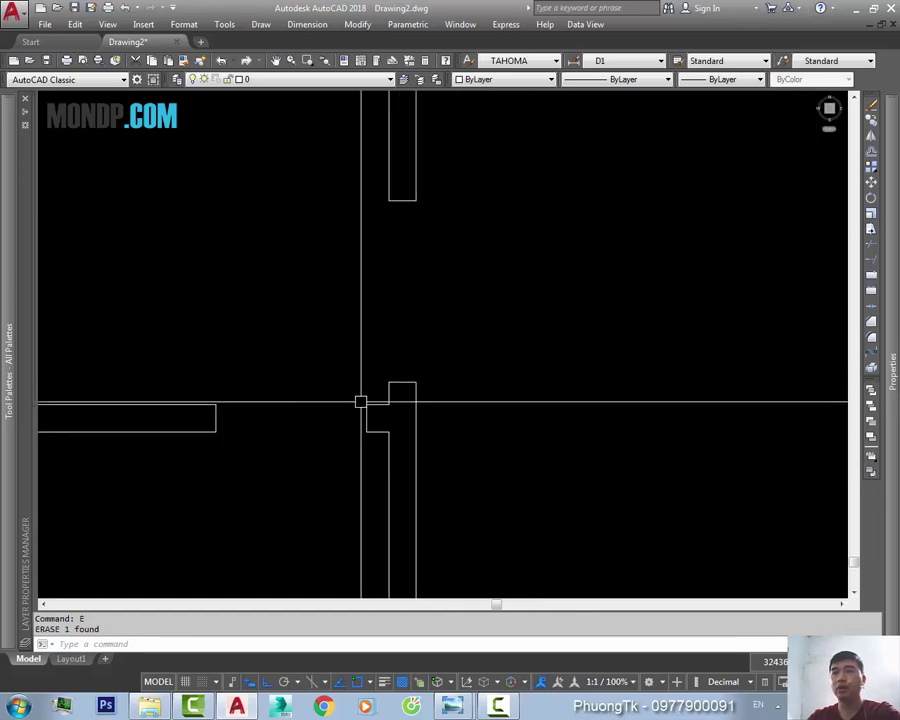
scroll(466, 310, down, 3)
scroll(432, 366, down, 2)
middle_drag(432, 366, 485, 325)
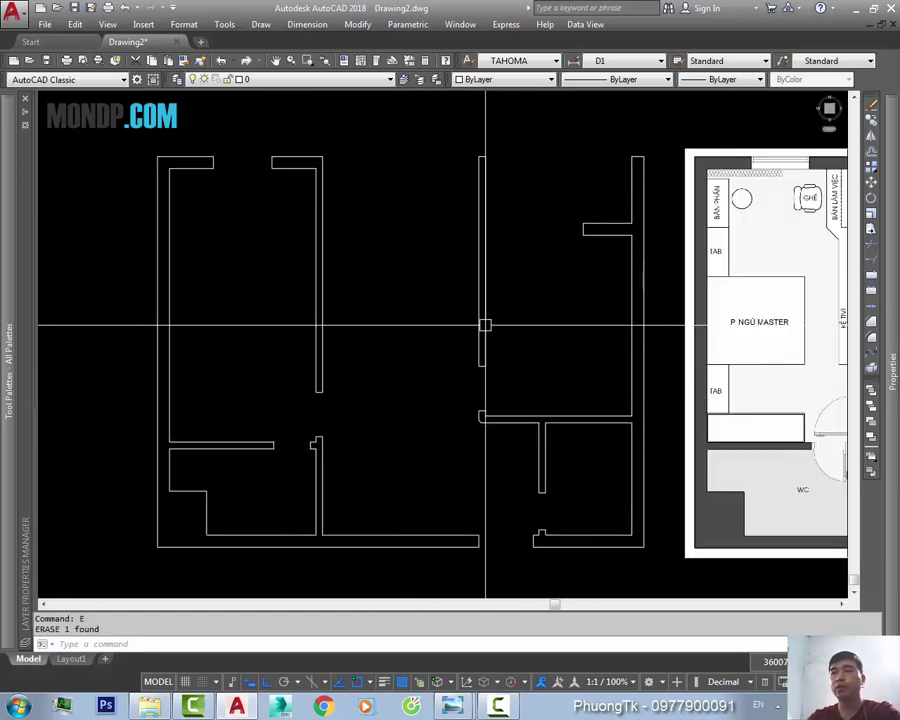
scroll(534, 329, down, 2)
- Start a linear dimension with D, pick a point, then cancel it
key(Escape)
scroll(451, 235, up, 4)
text(d)
key(Return)
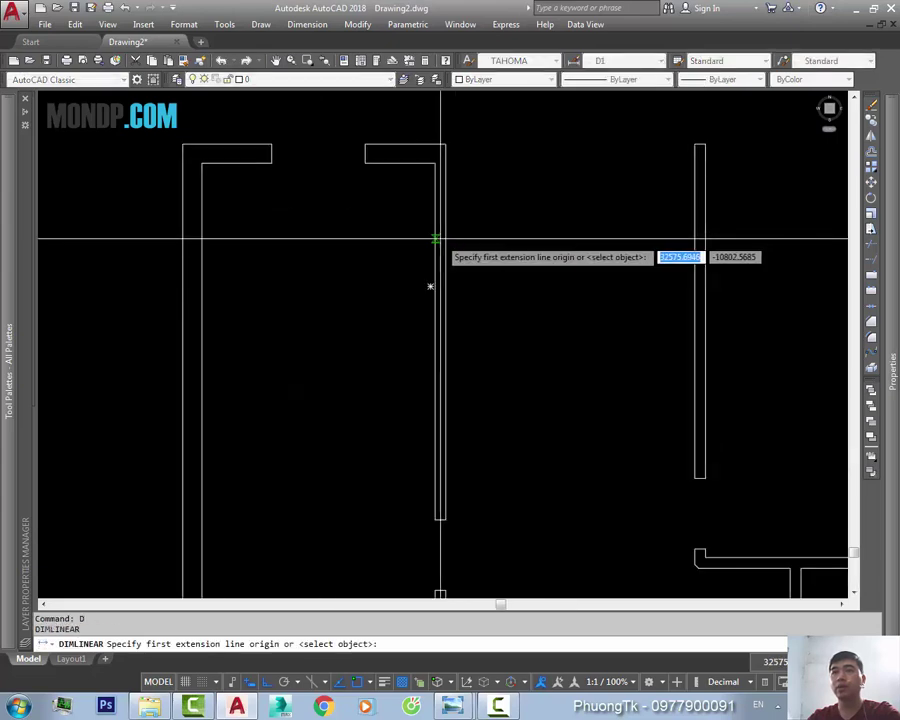
click(445, 239)
scroll(422, 238, up, 3)
scroll(423, 238, up, 3)
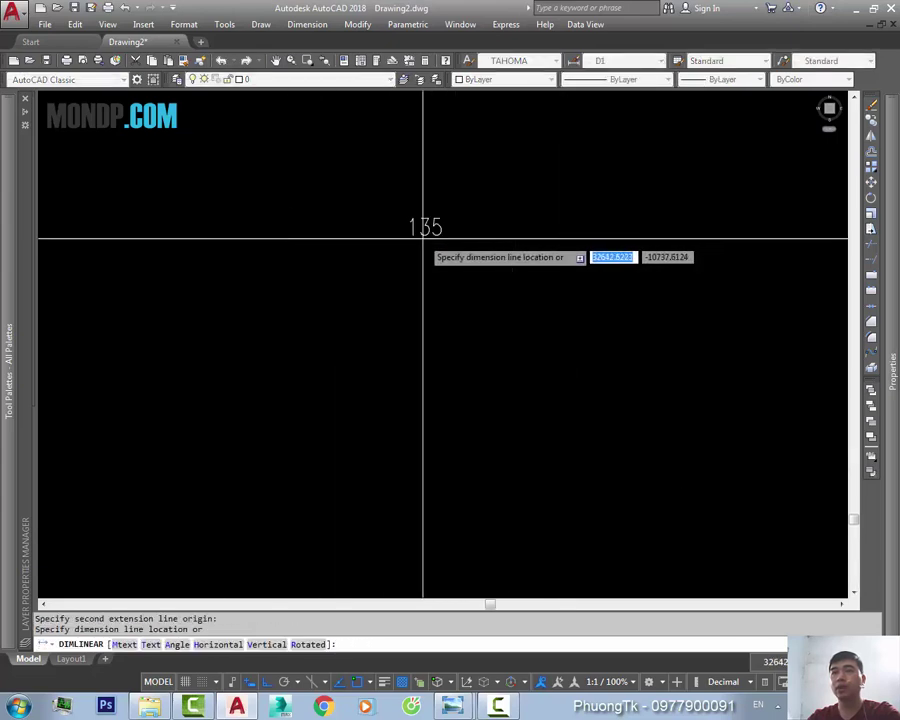
scroll(423, 238, down, 2)
scroll(420, 240, down, 1)
scroll(420, 240, down, 2)
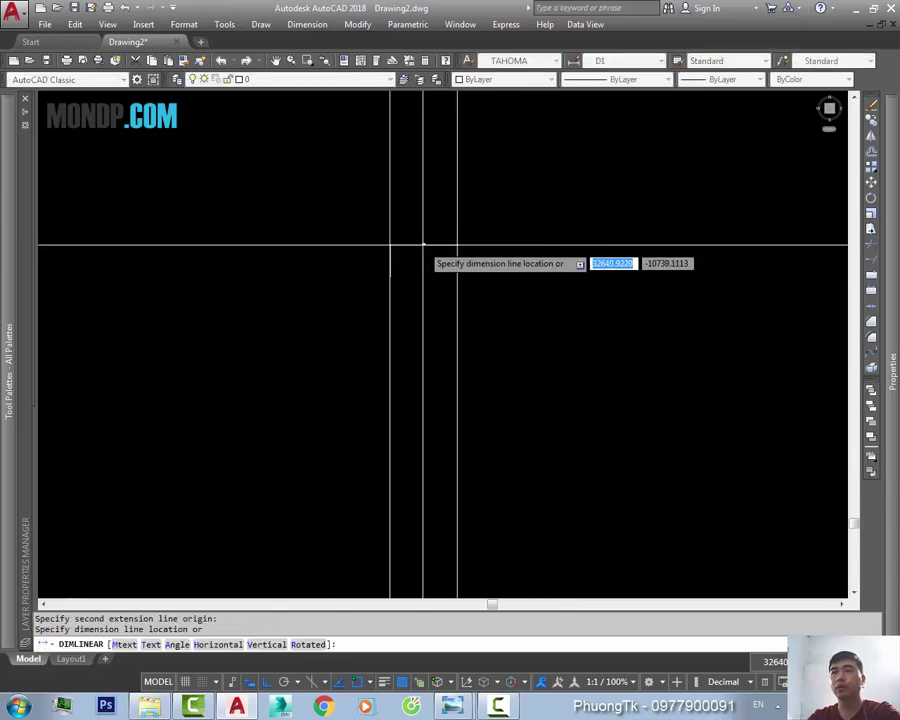
scroll(430, 245, down, 2)
key(Escape)
- Bring up the hand-annotated floor-plan JPG in Windows Photo Viewer
middle_drag(466, 347, 462, 295)
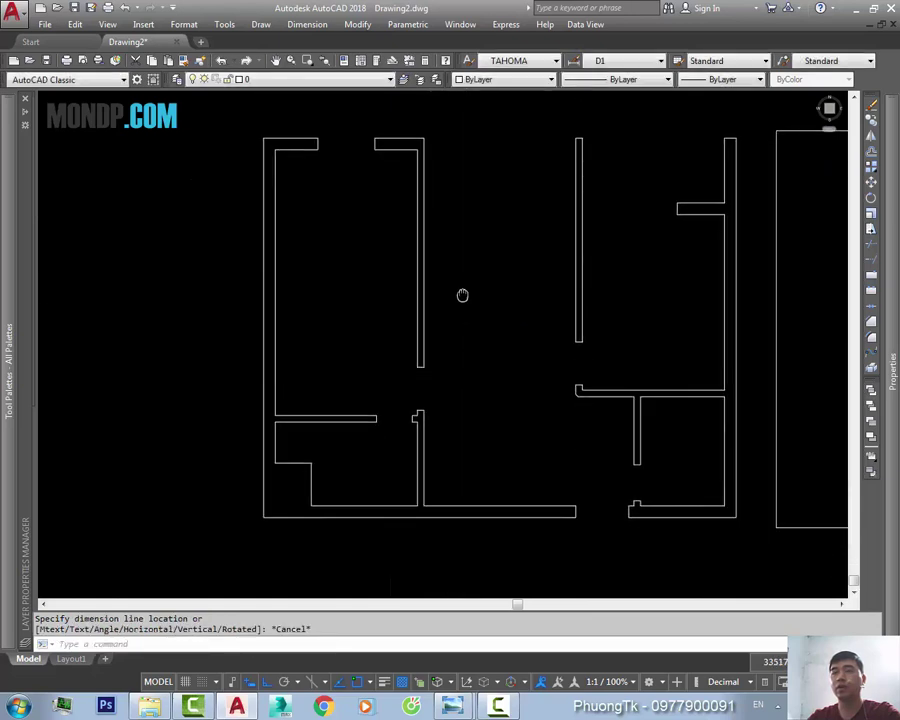
scroll(434, 215, down, 2)
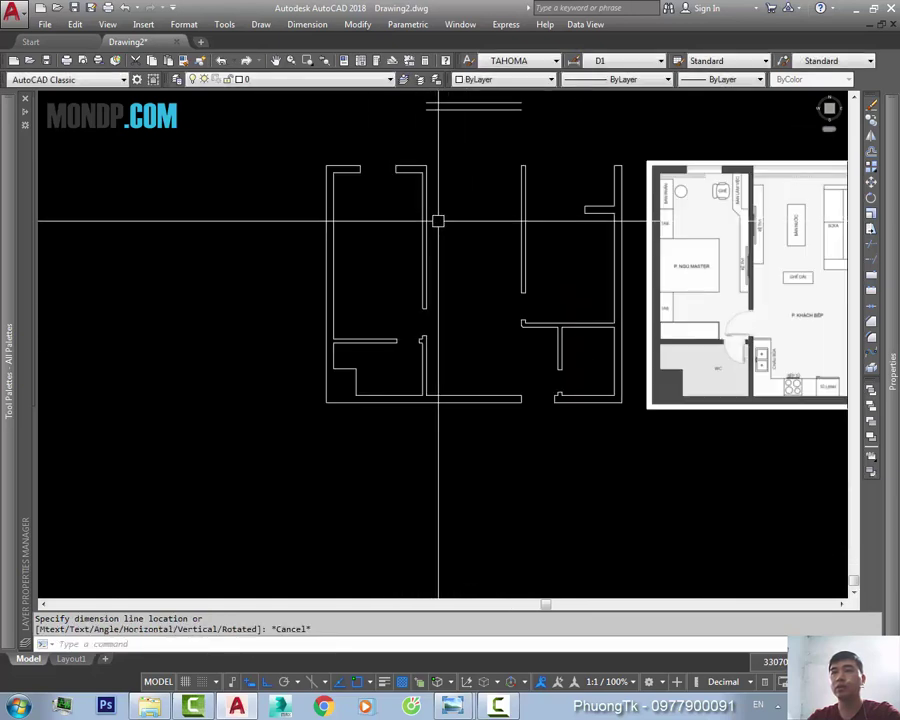
mouse_move(436, 216)
middle_down()
mouse_move(410, 300)
mouse_move(288, 316)
middle_up()
click(463, 708)
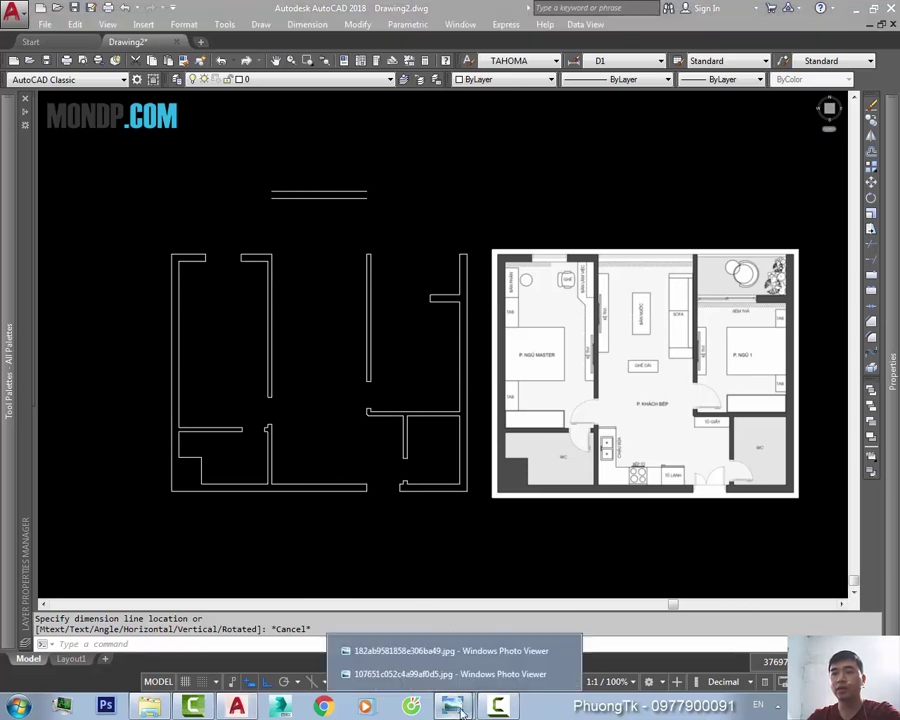
click(447, 652)
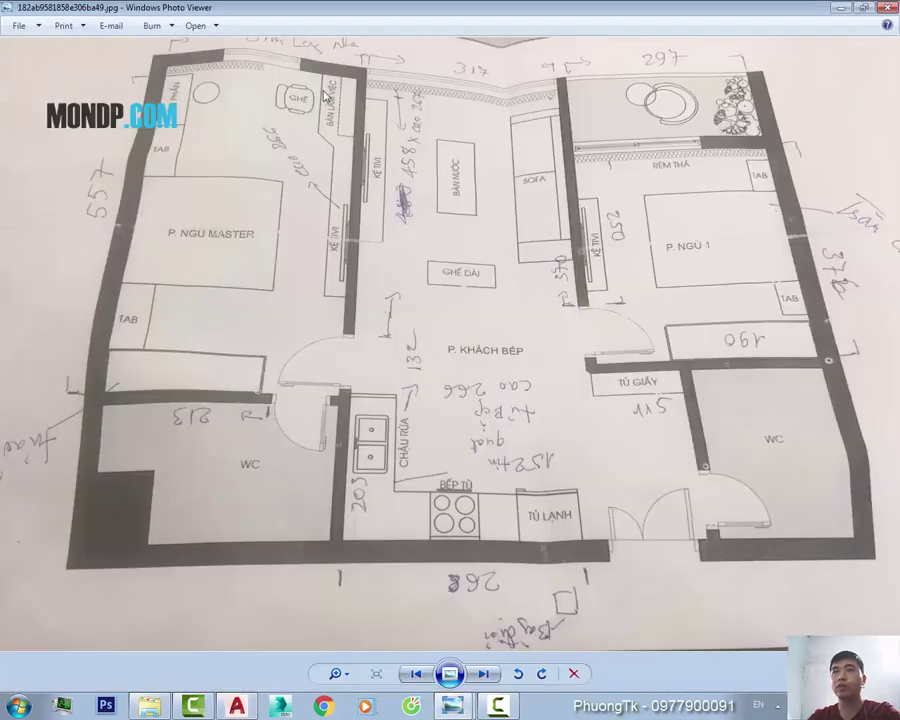
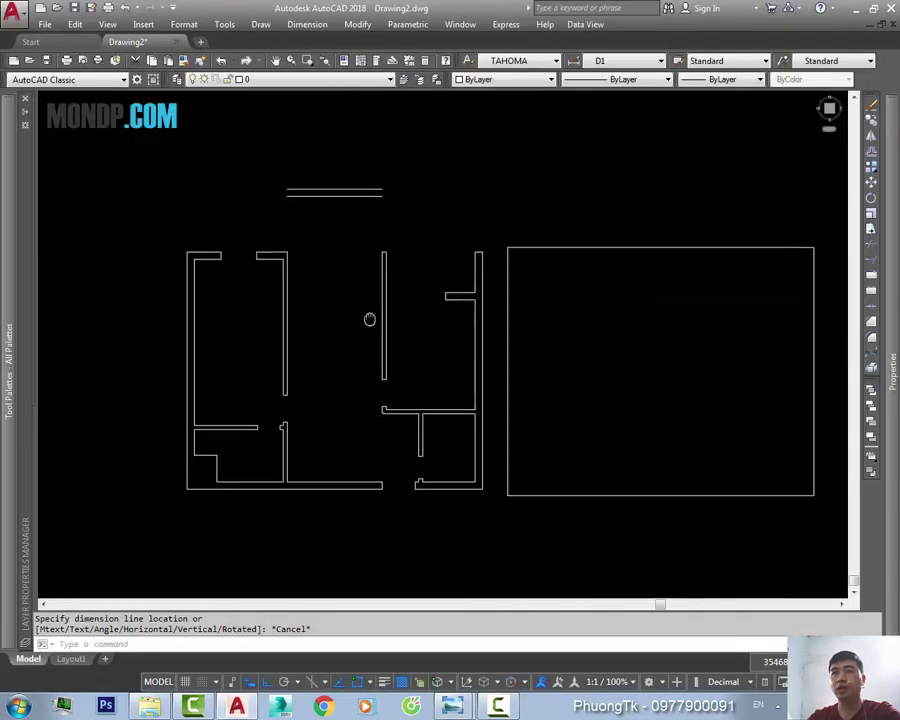
- Leave the floor-plan photo in Windows Photo Viewer and return to the AutoCAD Drawing2.dwg window
scroll(362, 300, up, 5)
- Try a linear dimension between the central walls, then cancel it
text(dli)
key(Return)
click(337, 293)
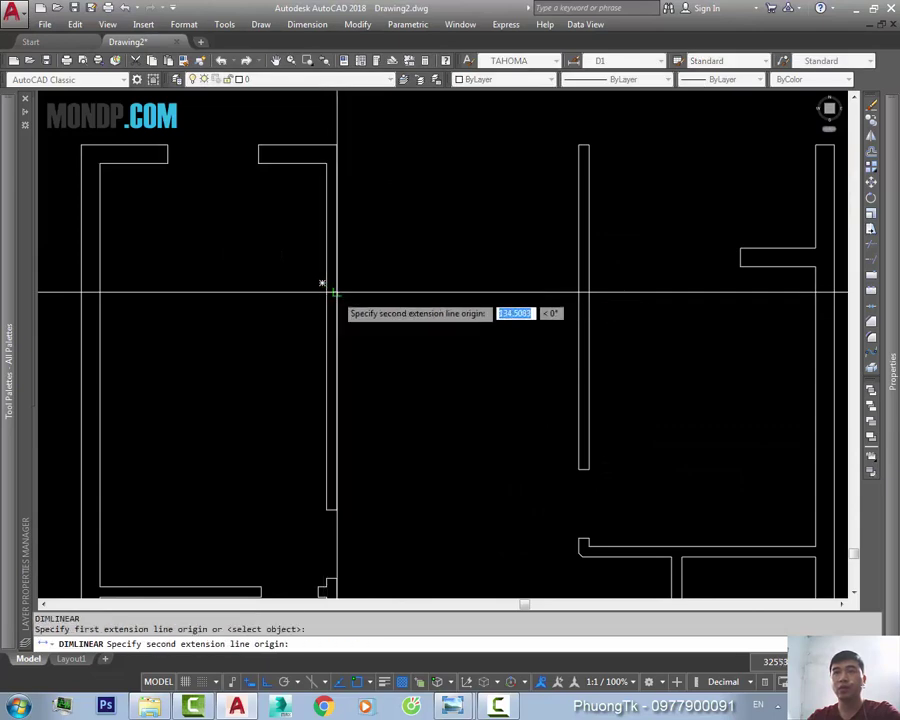
click(337, 293)
key(Escape)
text(dli)
key(Return)
click(337, 184)
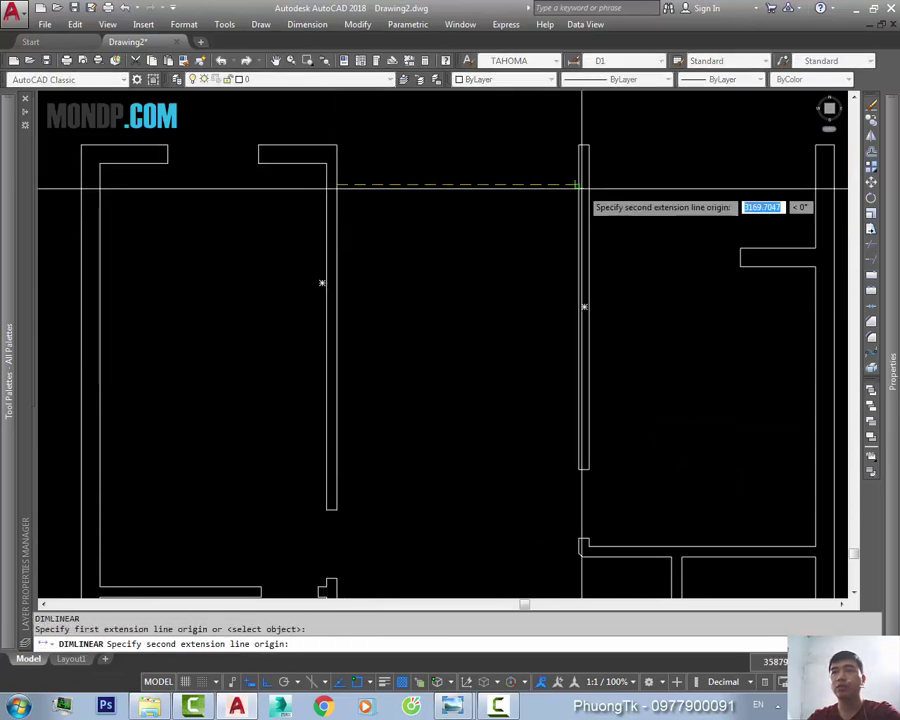
click(582, 184)
scroll(436, 180, down, 3)
scroll(450, 200, down, 3)
key(Escape)
- Set DIMSCALE to 50 and preview the 3170 wall-to-wall linear dimension without placing it
text(dimscale)
key(Return)
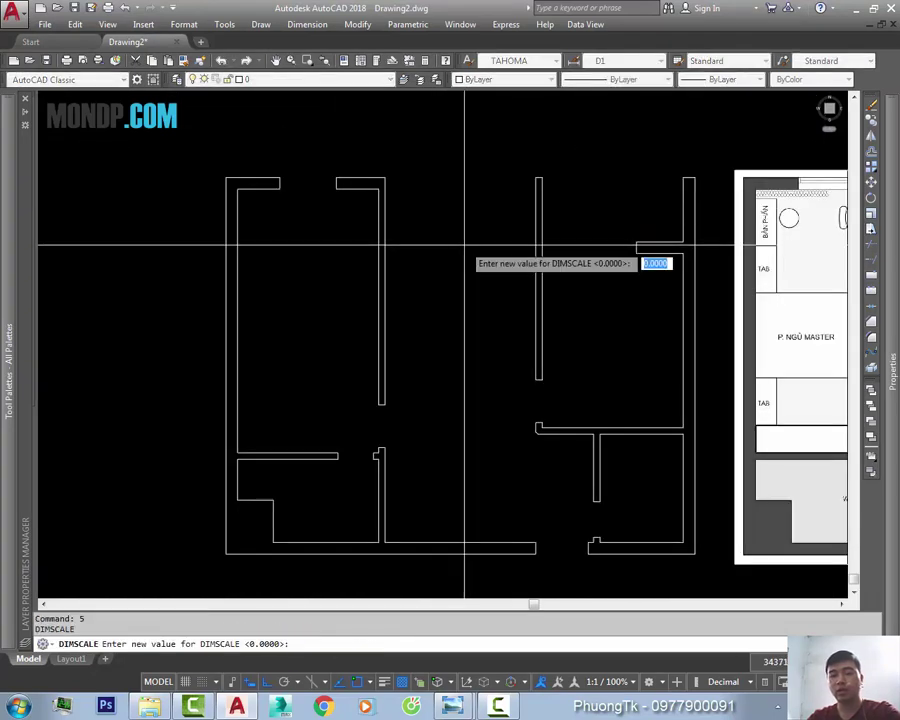
text(50)
key(Return)
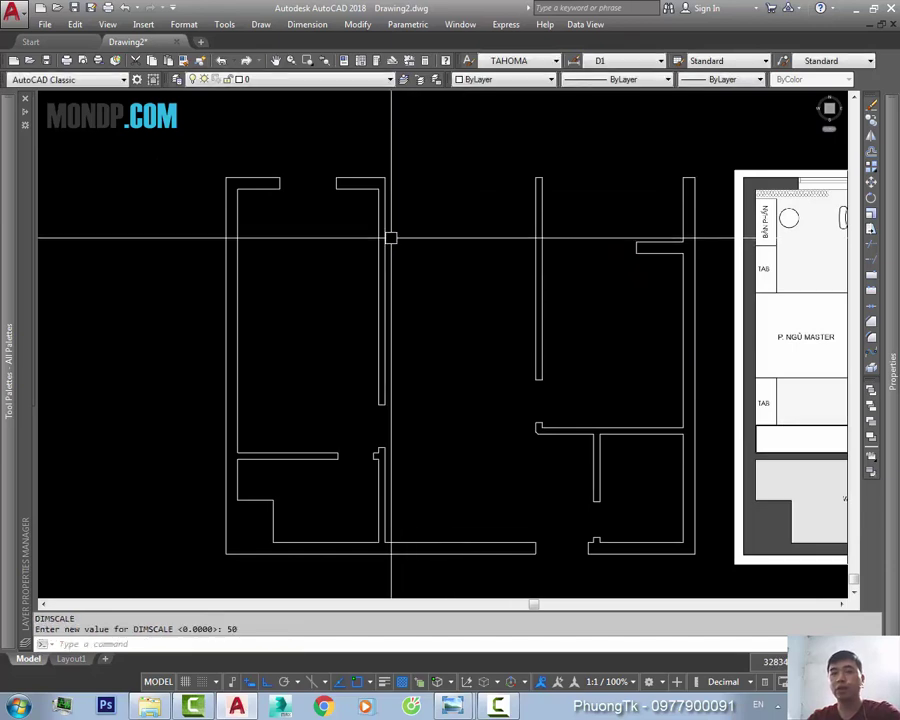
text(dli)
key(Return)
click(386, 240)
click(539, 240)
scroll(450, 235, up, 4)
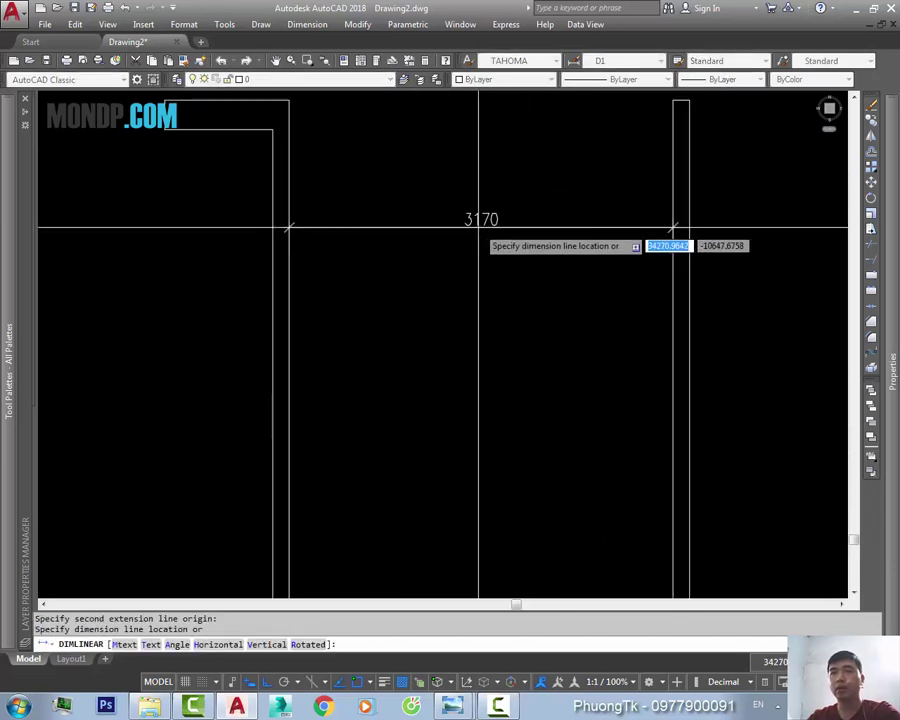
key(Escape)
text(d)
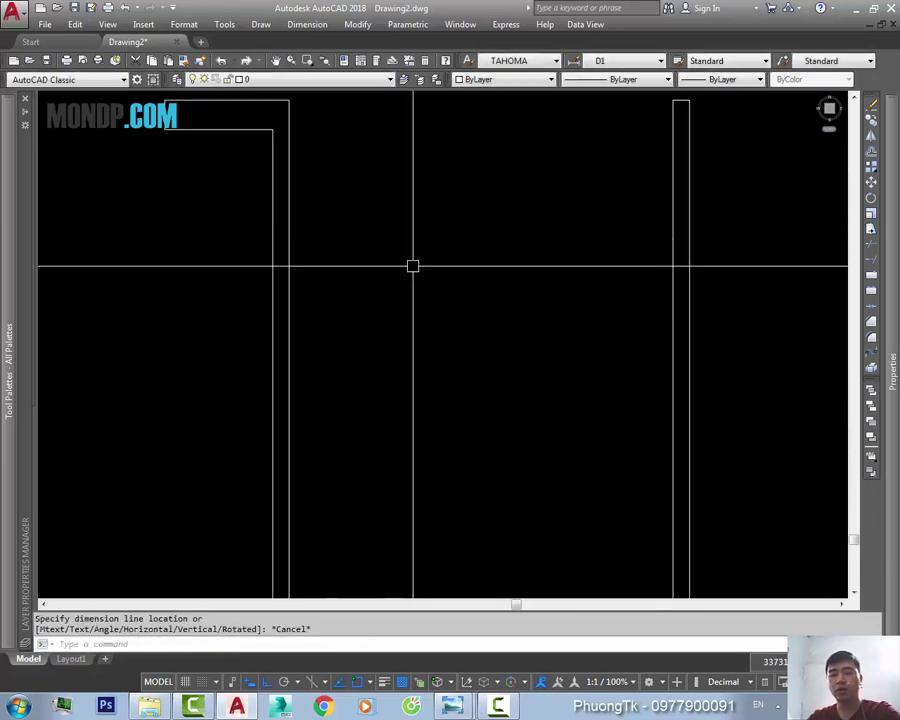
- Measure the distance between the two walls, reading 3169.7047
text(i)
key(Return)
click(289, 266)
click(676, 267)
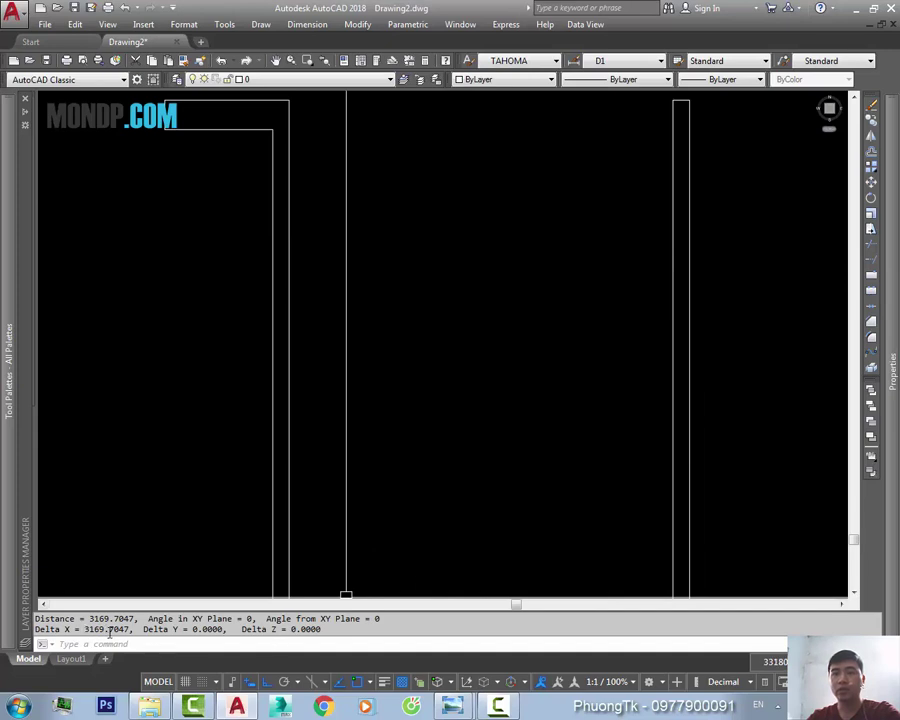
scroll(514, 322, down, 3)
key(Escape)
- Draw a vertical line from the central wall corner down below the plan
middle_drag(546, 390, 557, 408)
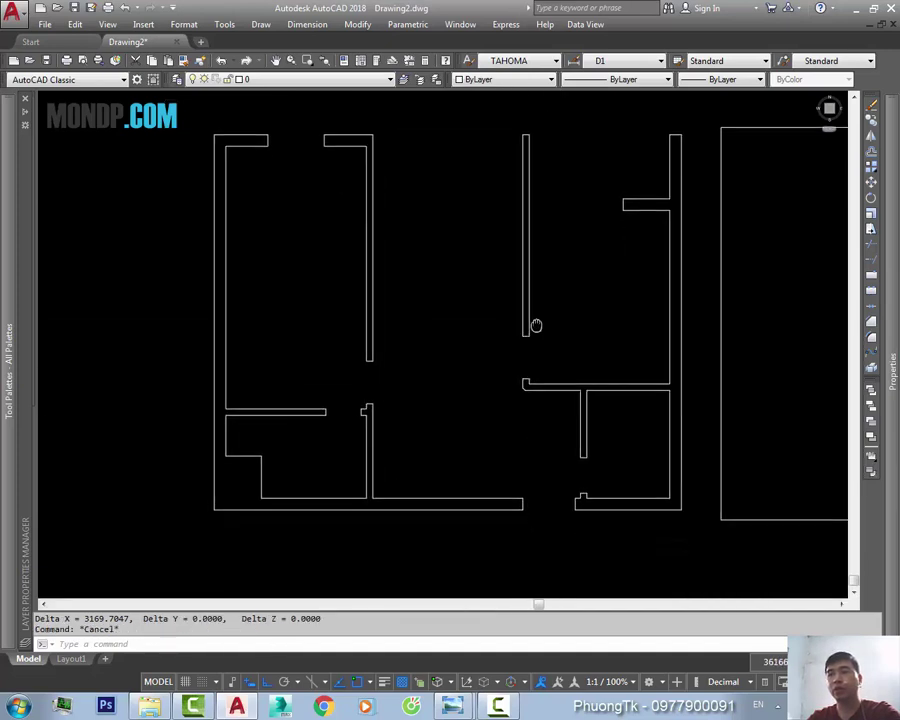
text(l)
key(Return)
click(521, 365)
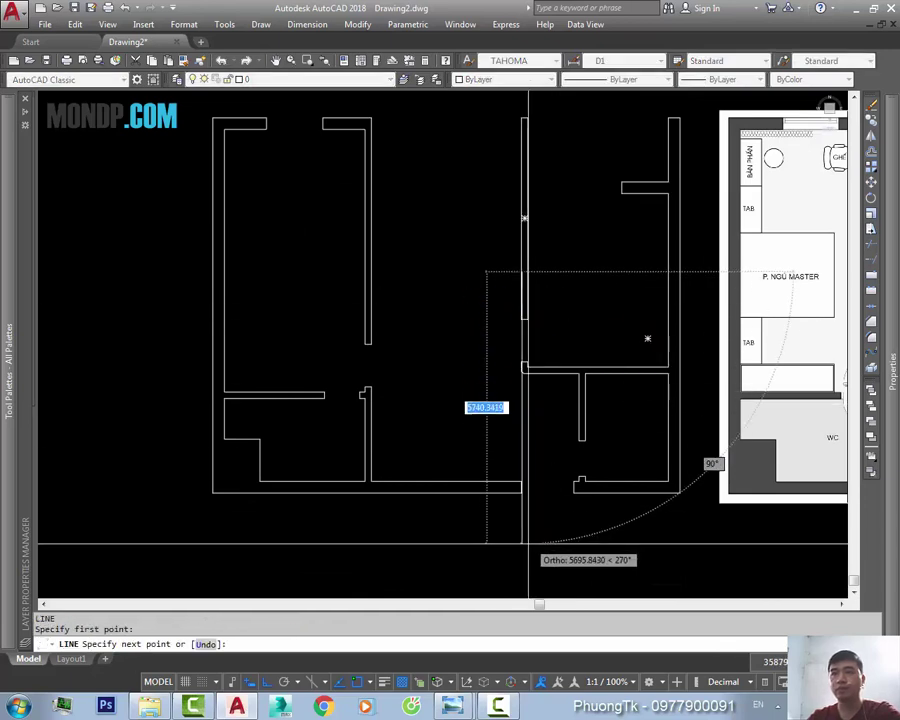
click(525, 560)
key(Escape)
- Grip-stretch the vertical line's top end up above the plan
click(549, 469)
click(481, 420)
click(522, 273)
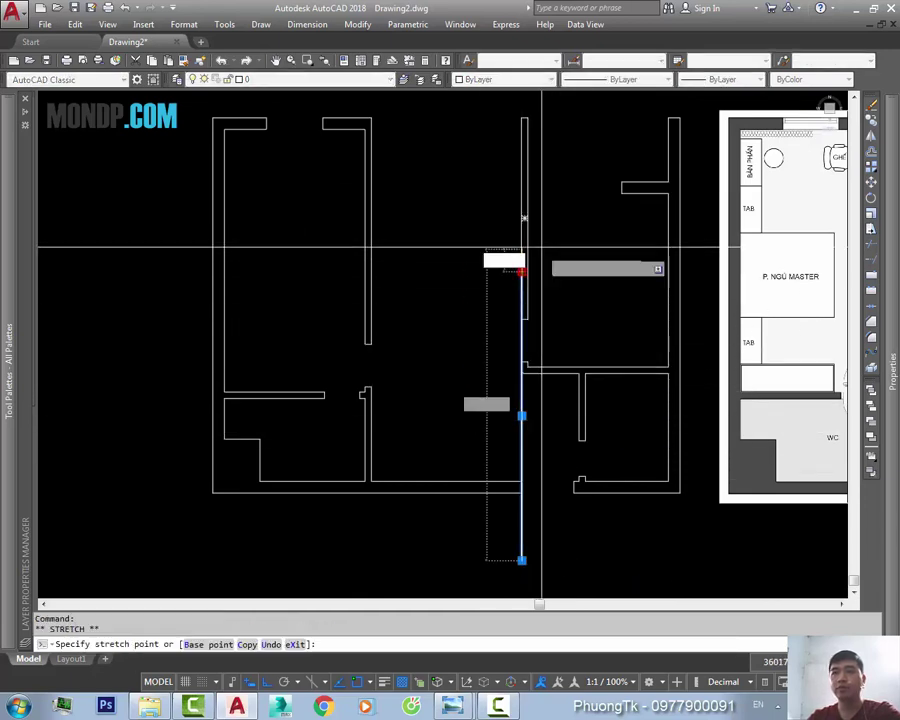
middle_drag(524, 280, 540, 410)
click(552, 186)
key(Escape)
middle_drag(554, 266, 558, 242)
scroll(558, 242, down, 2)
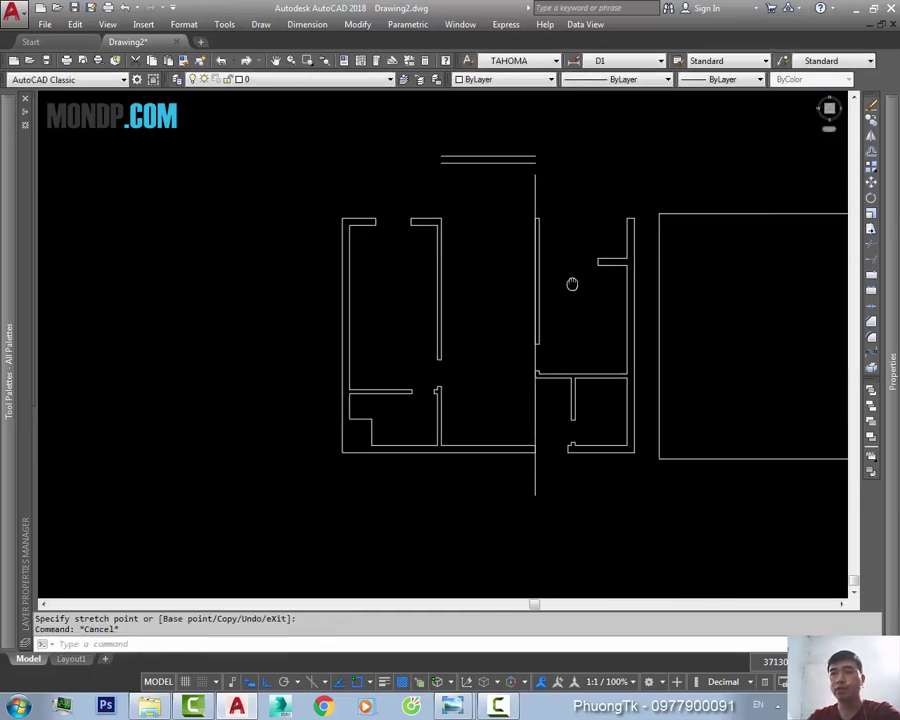
scroll(540, 220, up, 2)
- Offset the vertical guide line 3170 to the left
click(705, 207)
click(522, 215)
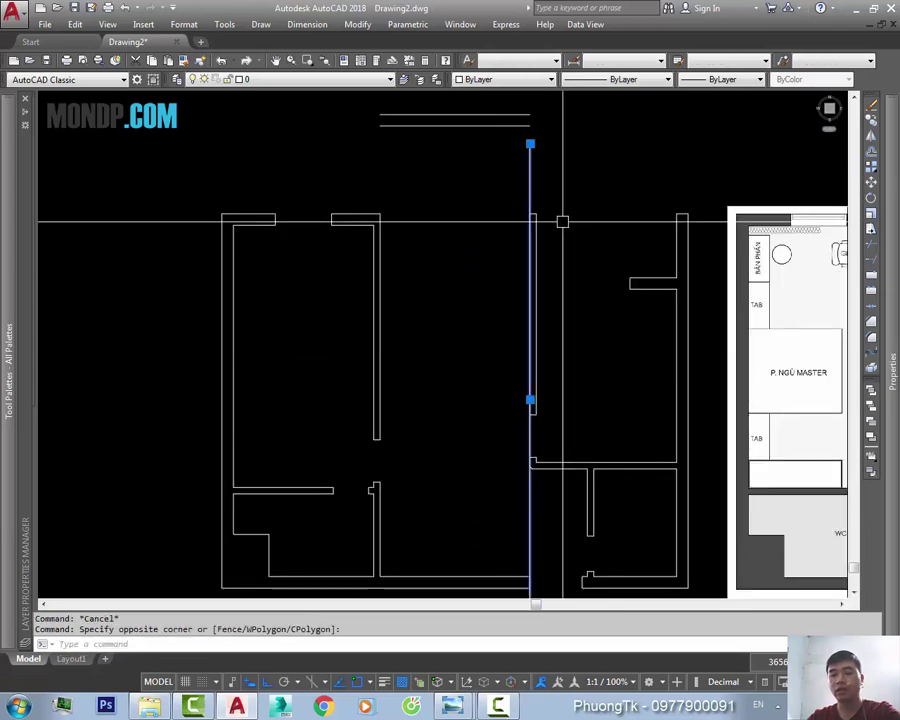
text(o)
key(Return)
text(3170)
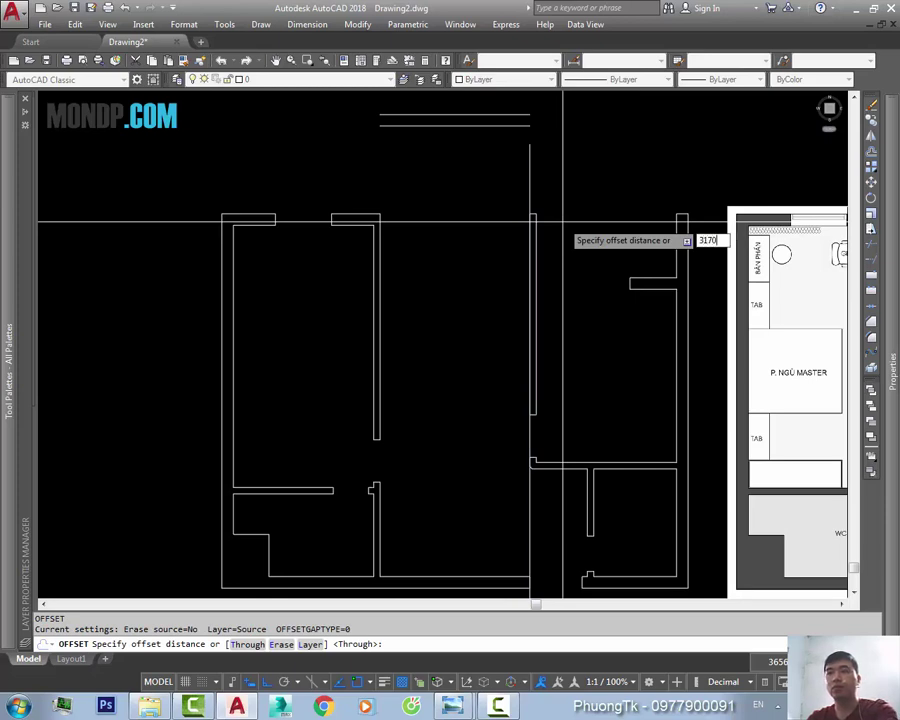
key(Return)
click(532, 200)
click(458, 200)
key(Escape)
- Attempt a STRETCH with a crossing window over the central wall, then cancel
scroll(357, 190, up, 5)
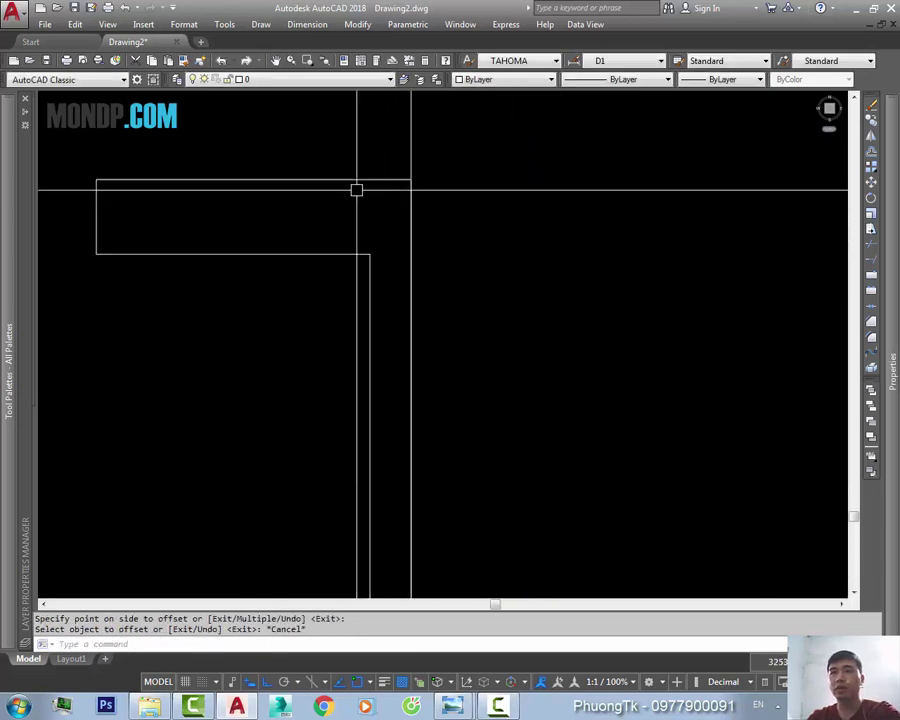
click(388, 181)
key(Escape)
scroll(438, 278, down, 5)
middle_drag(438, 278, 486, 232)
key(Escape)
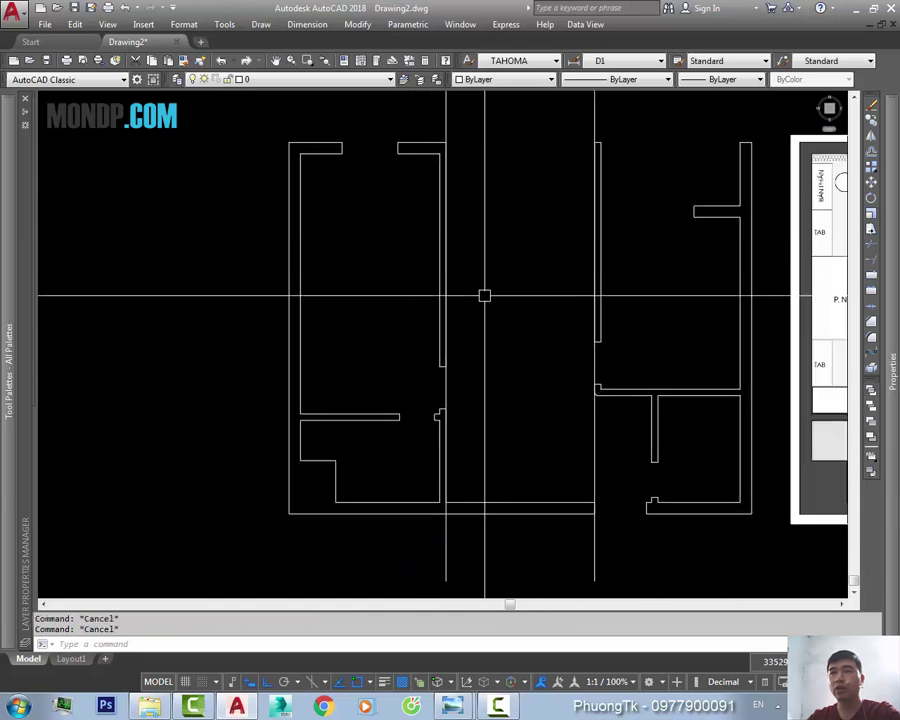
text(s)
key(Return)
click(471, 124)
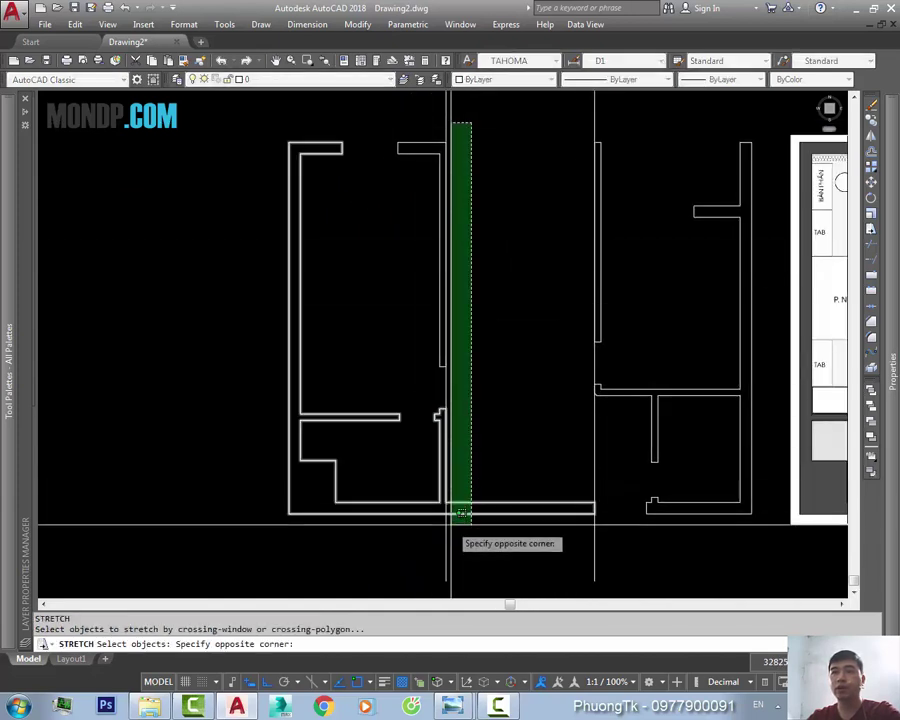
click(445, 518)
key(Escape)
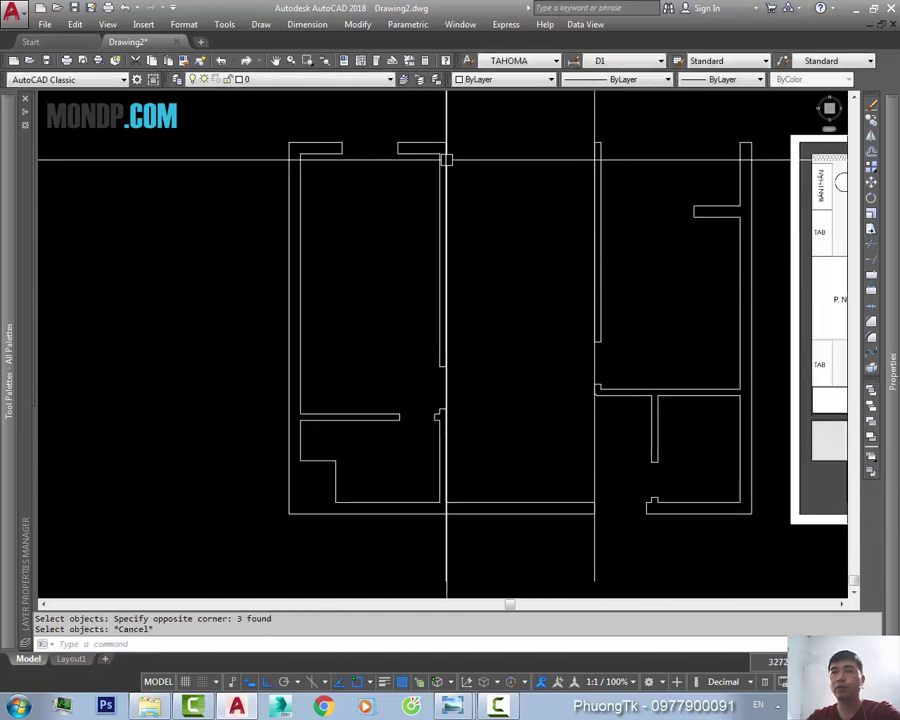
- Try grip-shifting the upper and lower wall segments, cancel, and select the vertical guide line
click(440, 147)
click(441, 258)
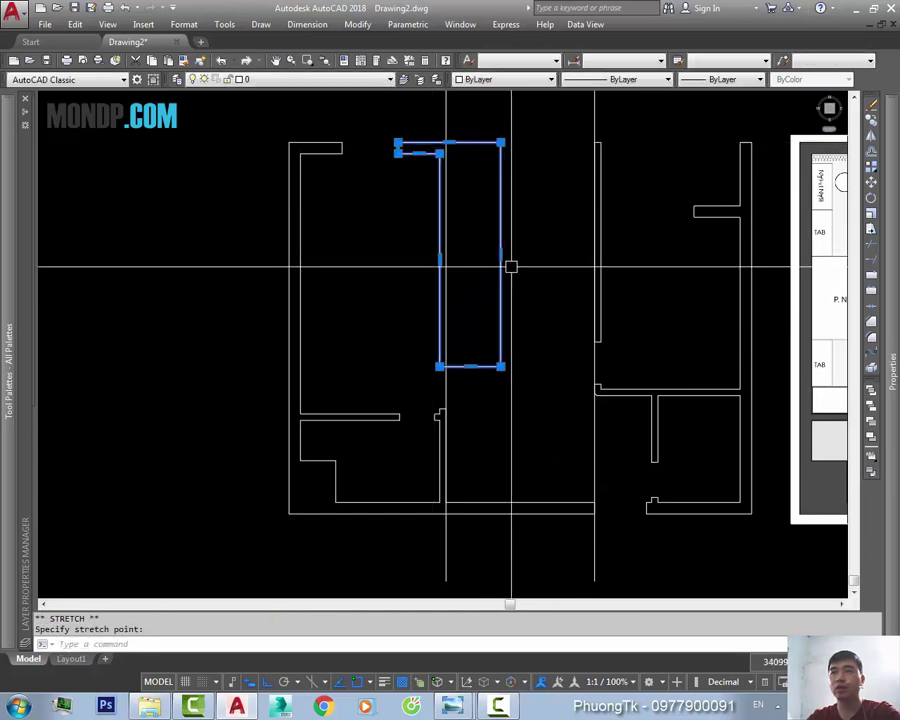
key(Escape)
scroll(426, 362, up, 3)
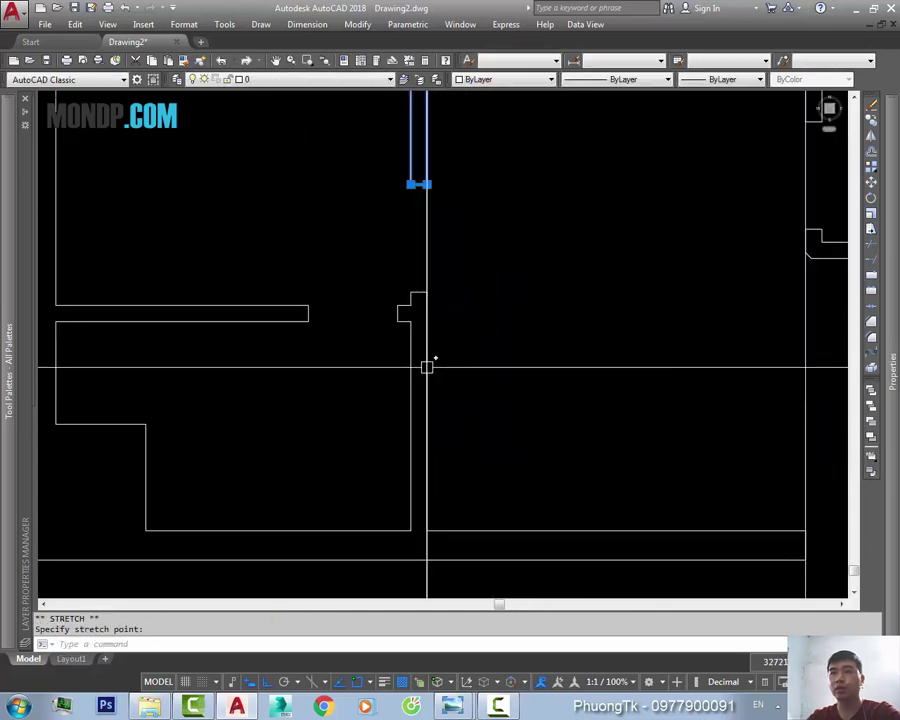
scroll(413, 357, up, 2)
click(413, 357)
click(427, 410)
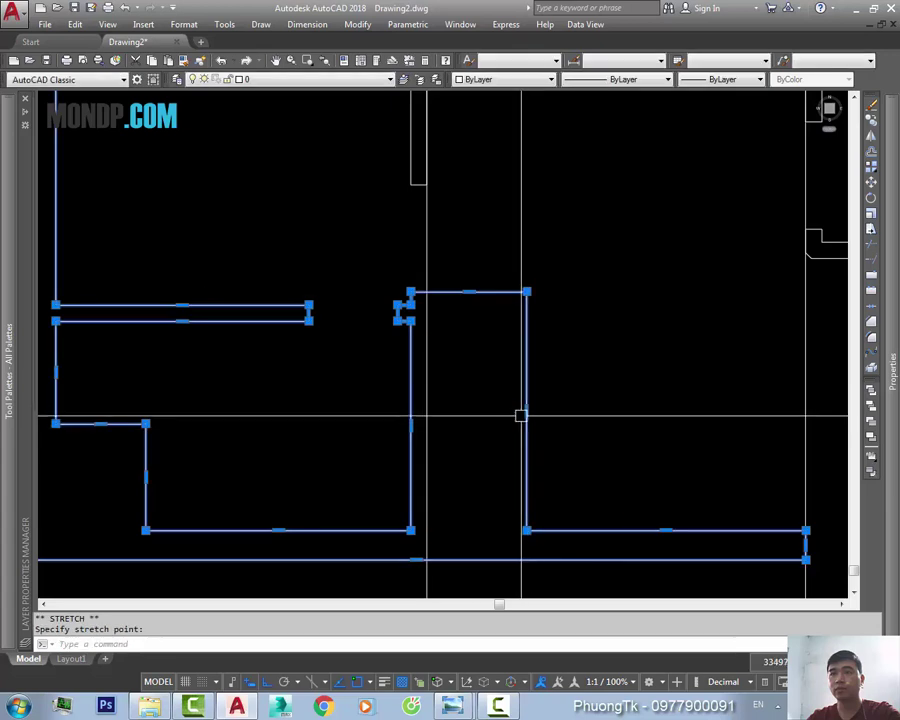
key(Escape)
scroll(504, 348, down, 3)
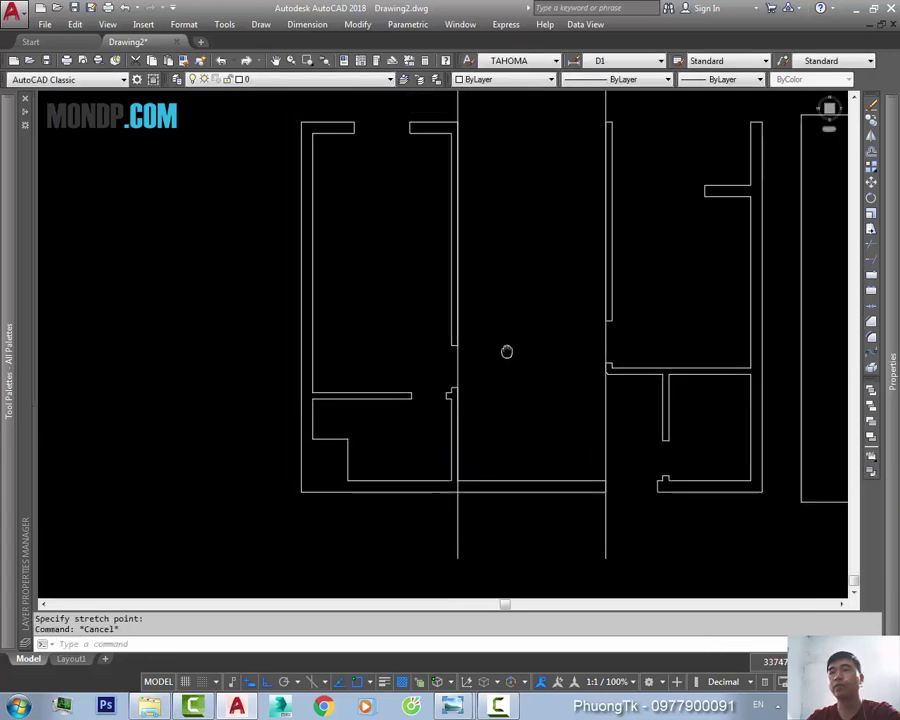
click(456, 388)
middle_drag(518, 384, 526, 384)
scroll(470, 318, up, 5)
- Start a linear dimension, then a copy of the vertical wall line, and cancel both
text(D)
key(Return)
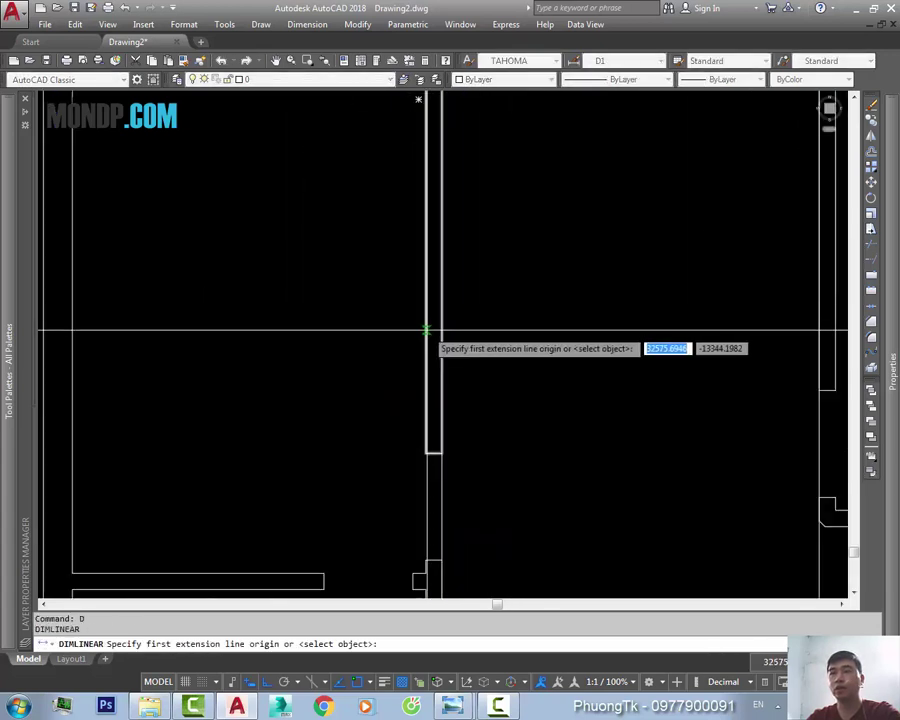
scroll(441, 330, up, 5)
scroll(451, 323, down, 3)
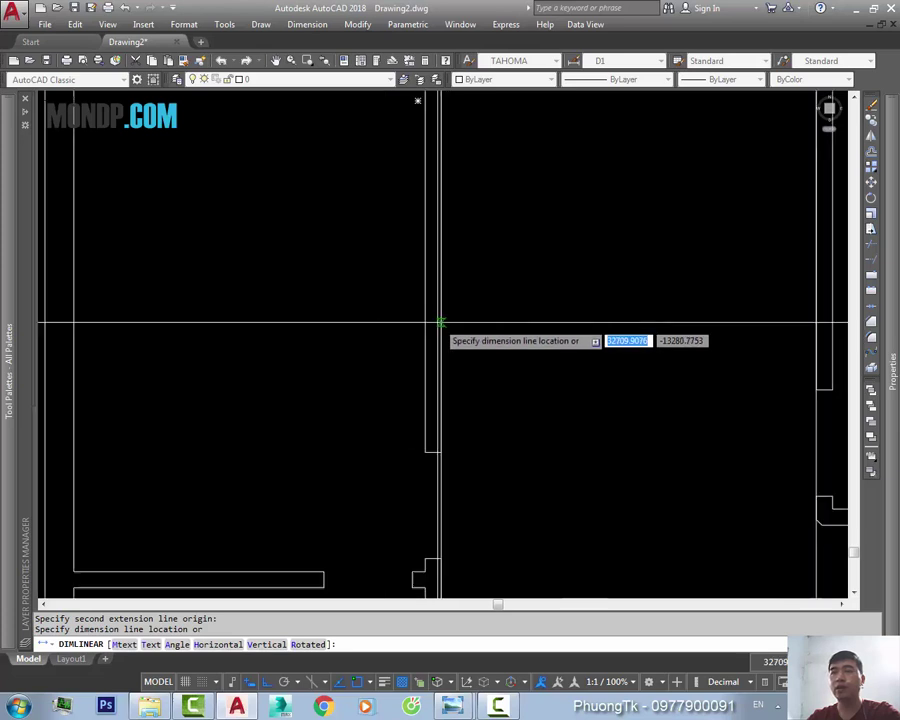
key(Escape)
text(c)
key(Return)
scroll(505, 430, down, 3)
click(475, 440)
key(Return)
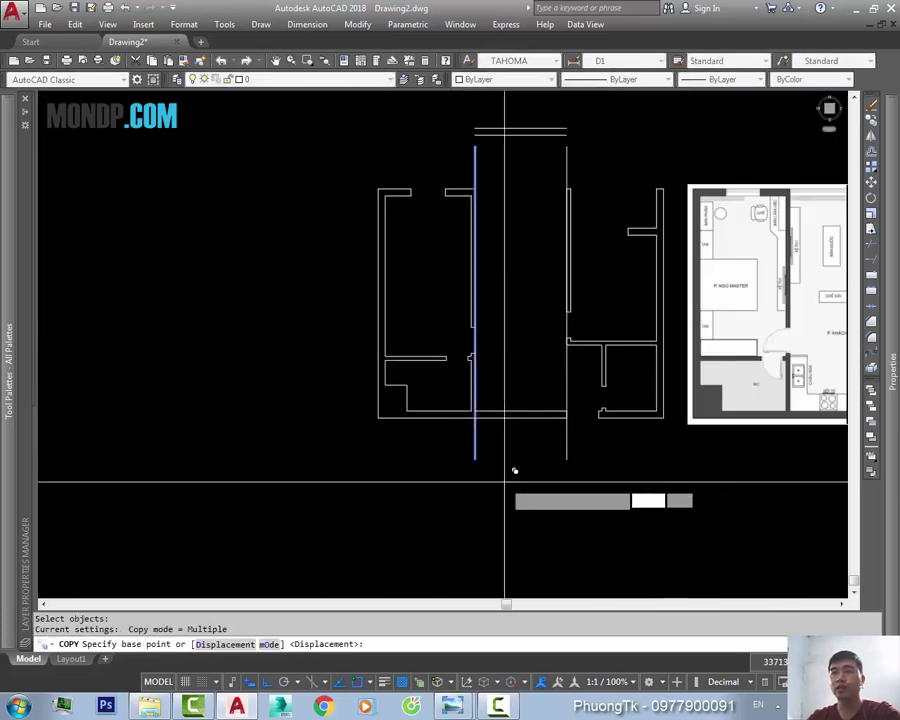
click(502, 484)
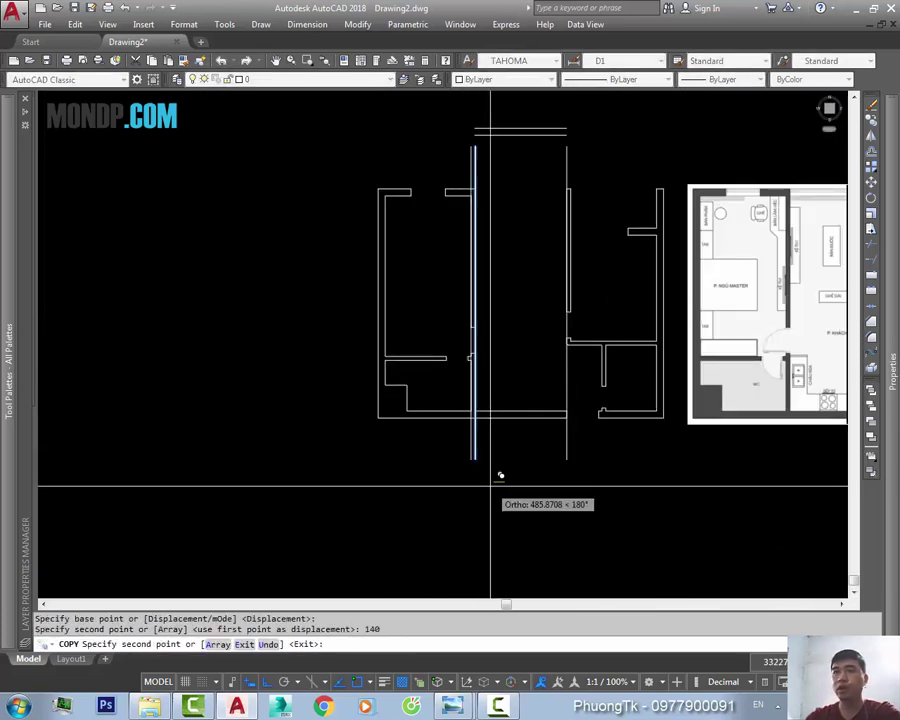
key(Escape)
- Try stretching the top wall outline at a corner, then cancel the stretch
text(s)
key(Return)
scroll(470, 200, up, 8)
key(Escape)
click(452, 196)
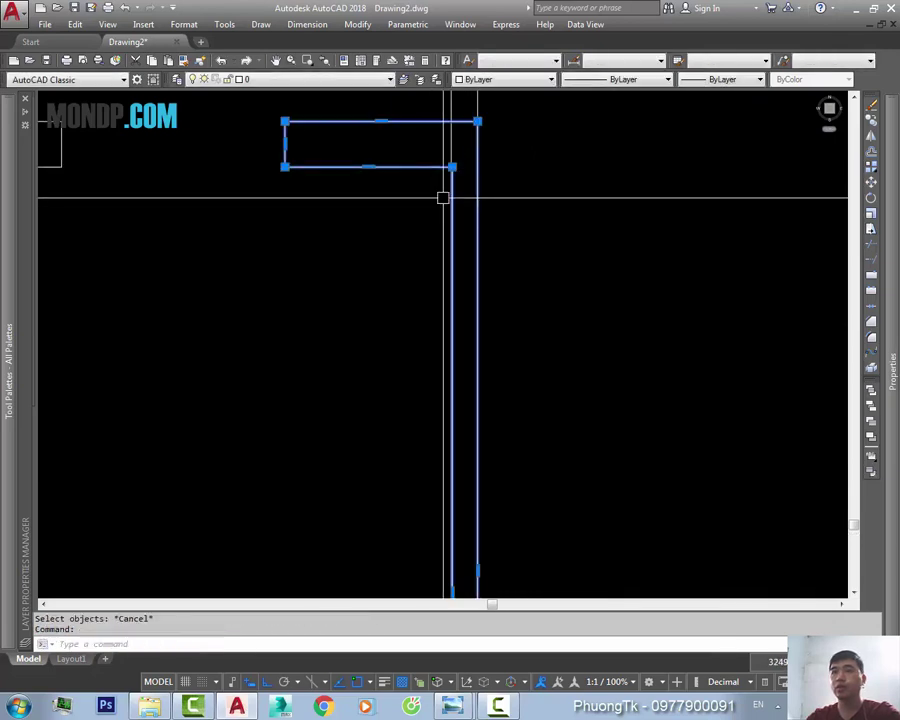
scroll(476, 370, up, 2)
click(426, 387)
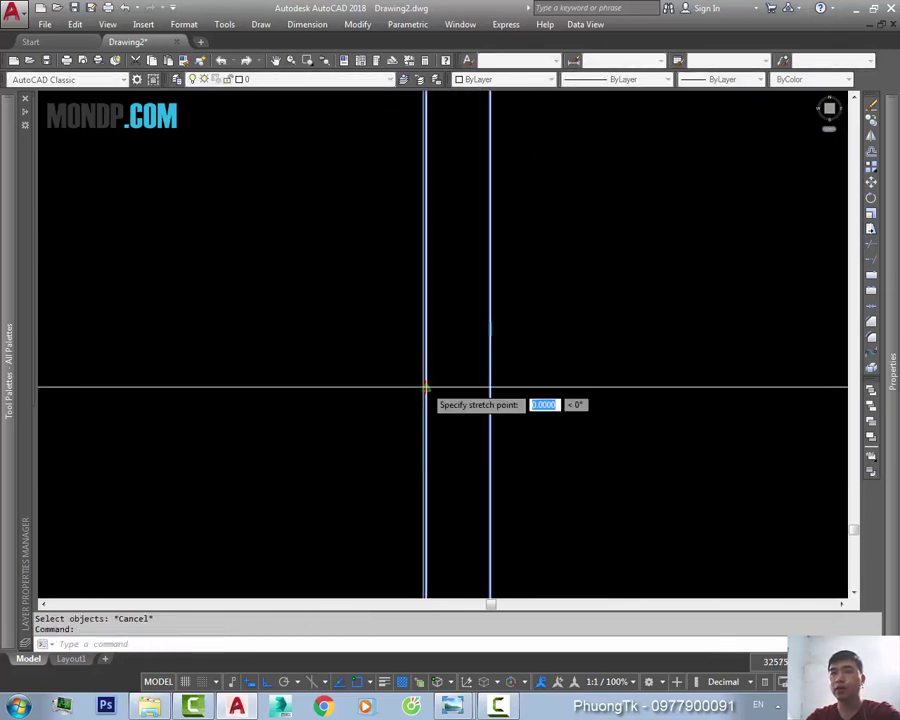
scroll(426, 387, down, 5)
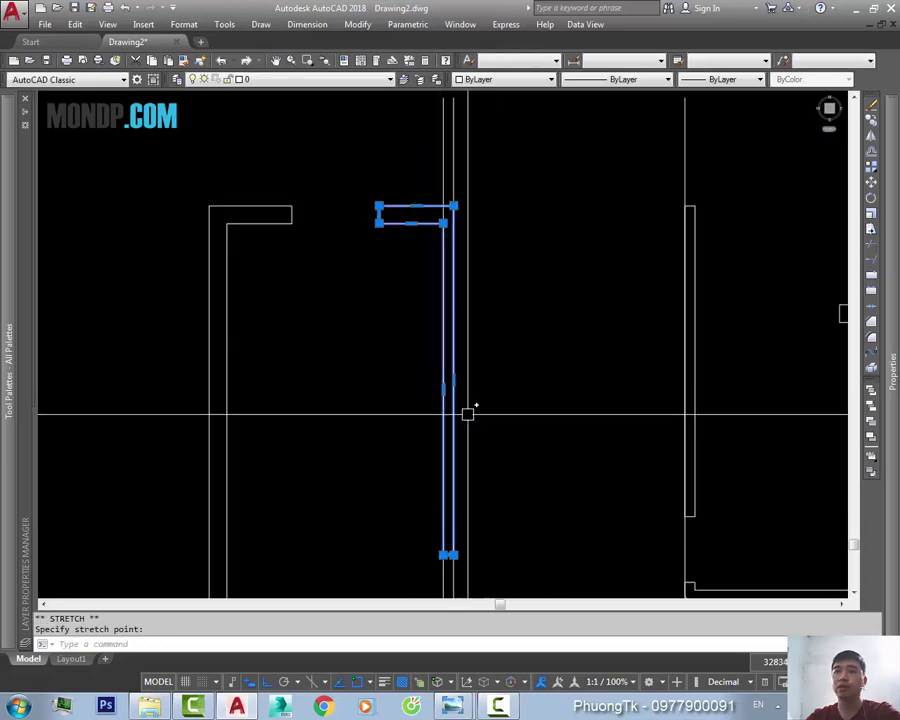
scroll(466, 408, up, 3)
scroll(436, 376, up, 2)
click(428, 343)
key(Escape)
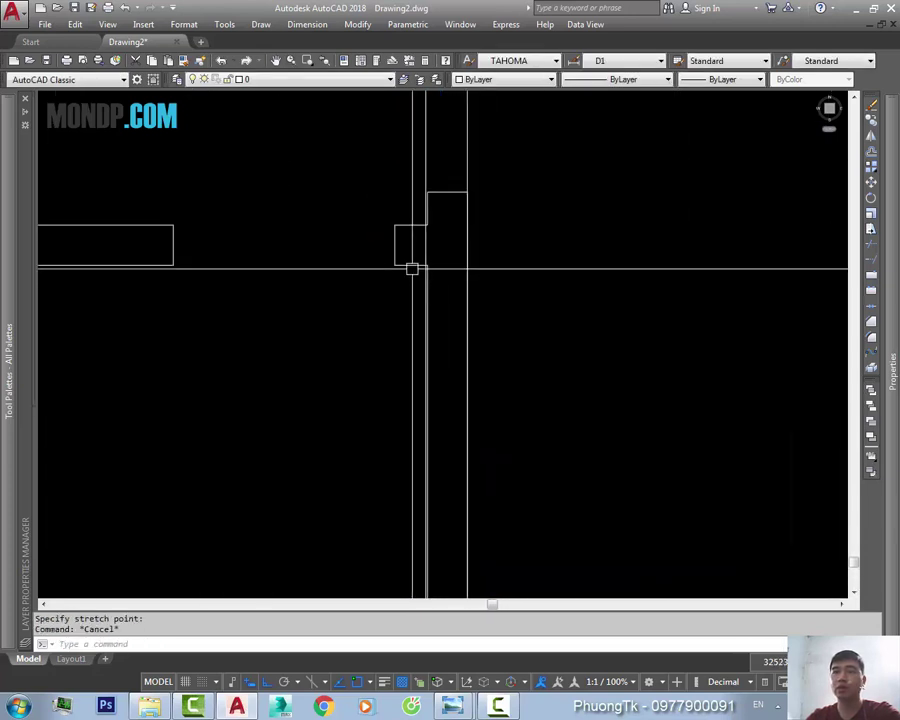
- Try stretching the wall's upper corner point, leaving it unmoved, and cancel
middle_drag(452, 338, 458, 262)
scroll(438, 259, up, 4)
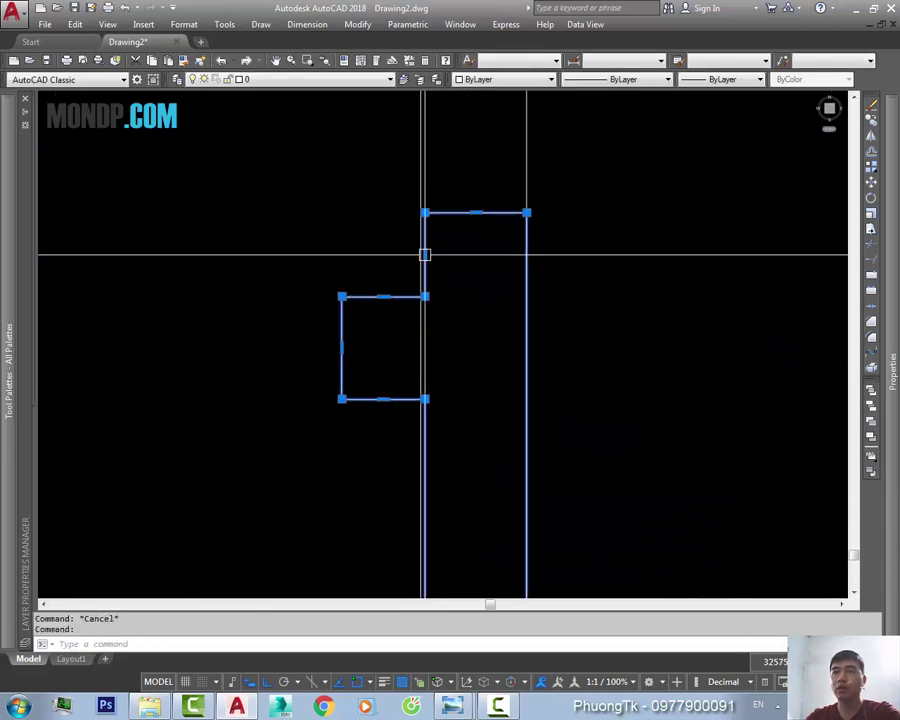
click(424, 255)
click(424, 255)
scroll(440, 285, down, 5)
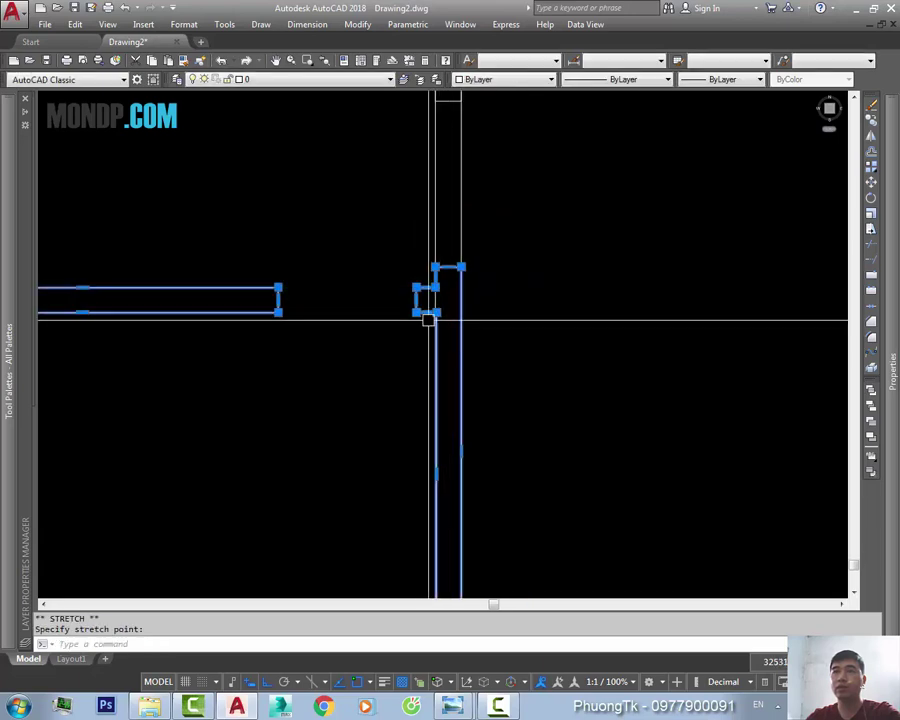
scroll(446, 476, up, 2)
scroll(403, 466, up, 3)
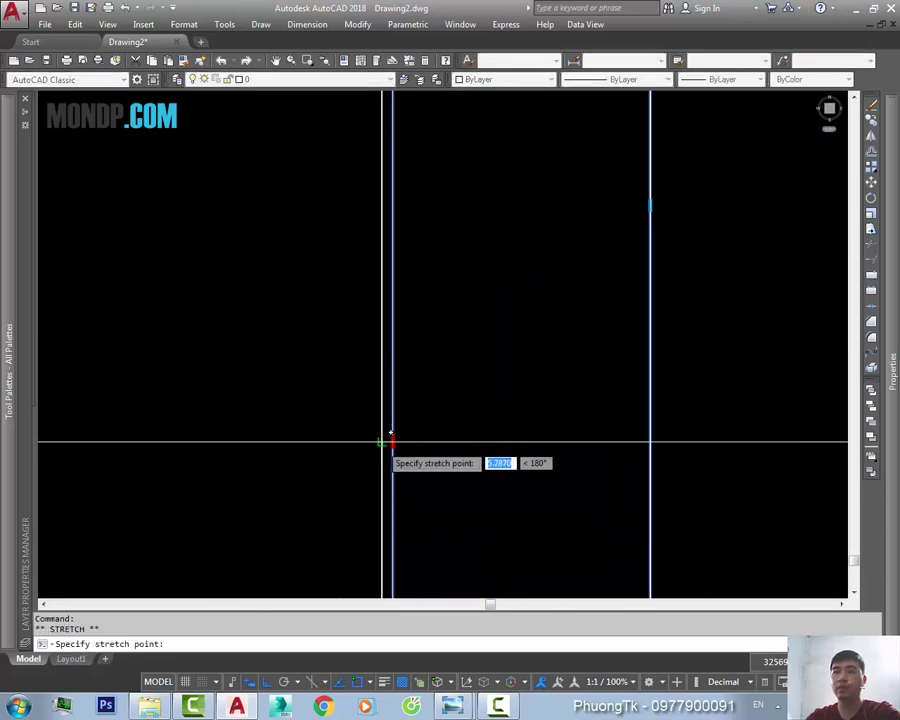
scroll(410, 430, down, 10)
scroll(450, 460, down, 6)
key(Escape)
- Delete the unwanted wall lines
click(397, 535)
scroll(397, 535, up, 3)
key(Delete)
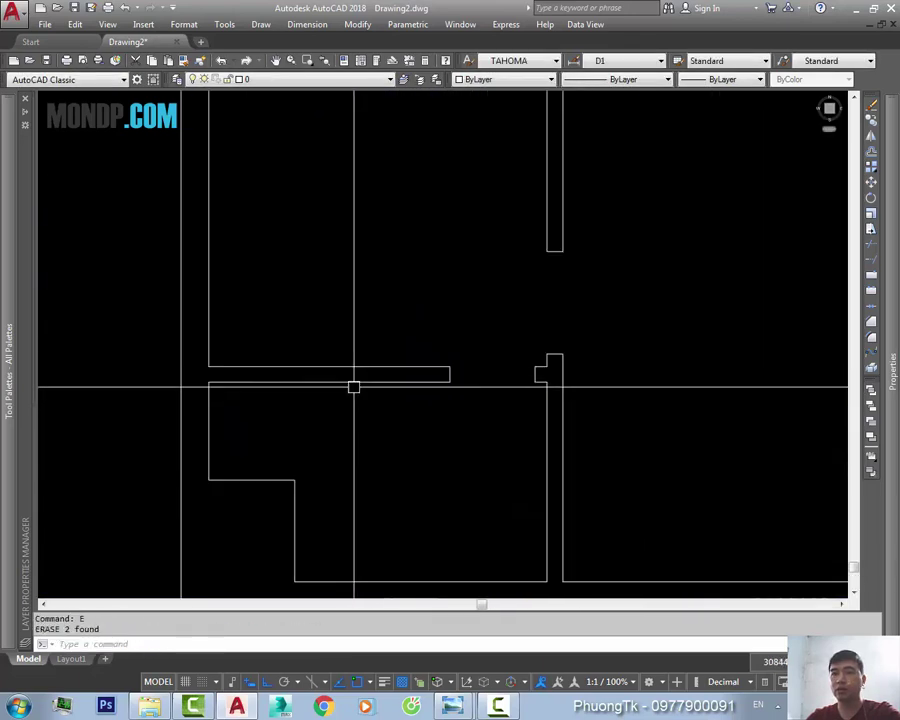
key(Escape)
- Measure 135 between two wall points with DLI, without placing the dimension
text(dli)
key(Return)
click(351, 356)
click(445, 382)
scroll(445, 382, up, 2)
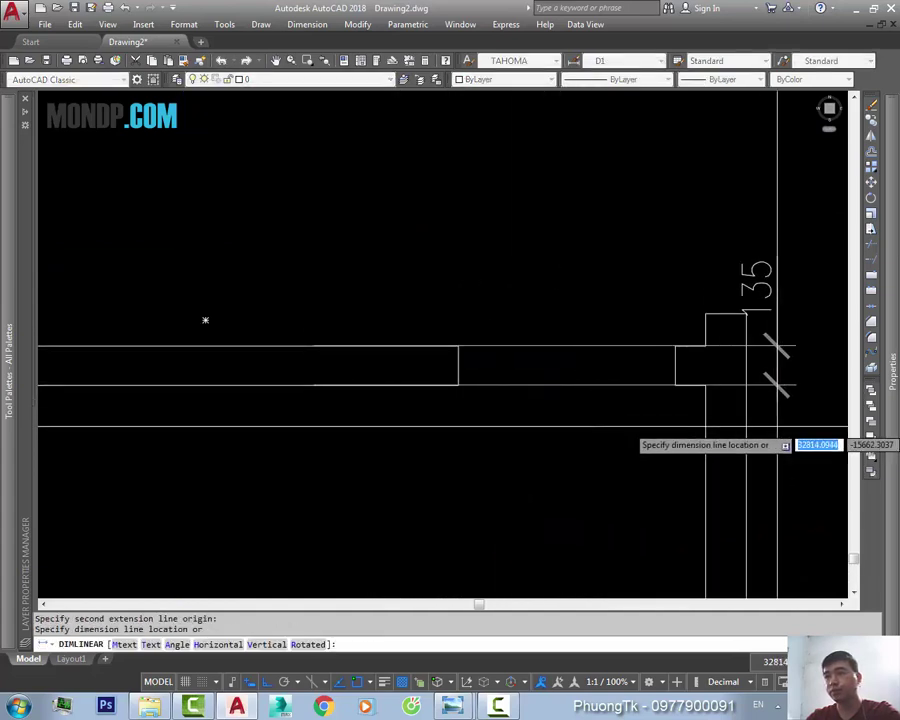
middle_drag(780, 420, 569, 418)
scroll(513, 392, up, 3)
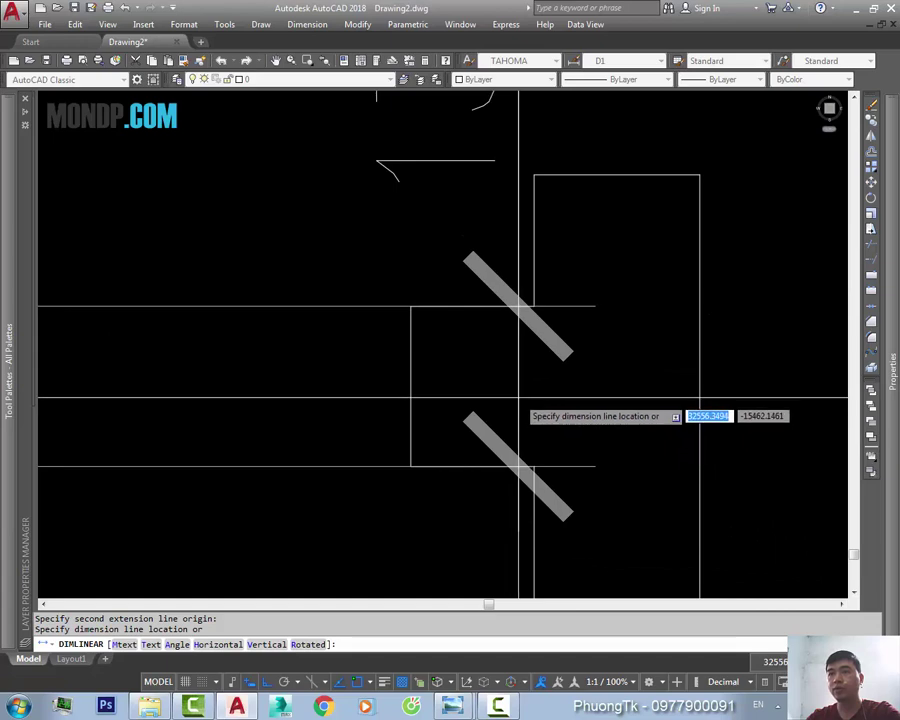
key(Escape)
- Select the vertical wall outlines to inspect them, then clear the selection
scroll(558, 362, down, 5)
click(540, 320)
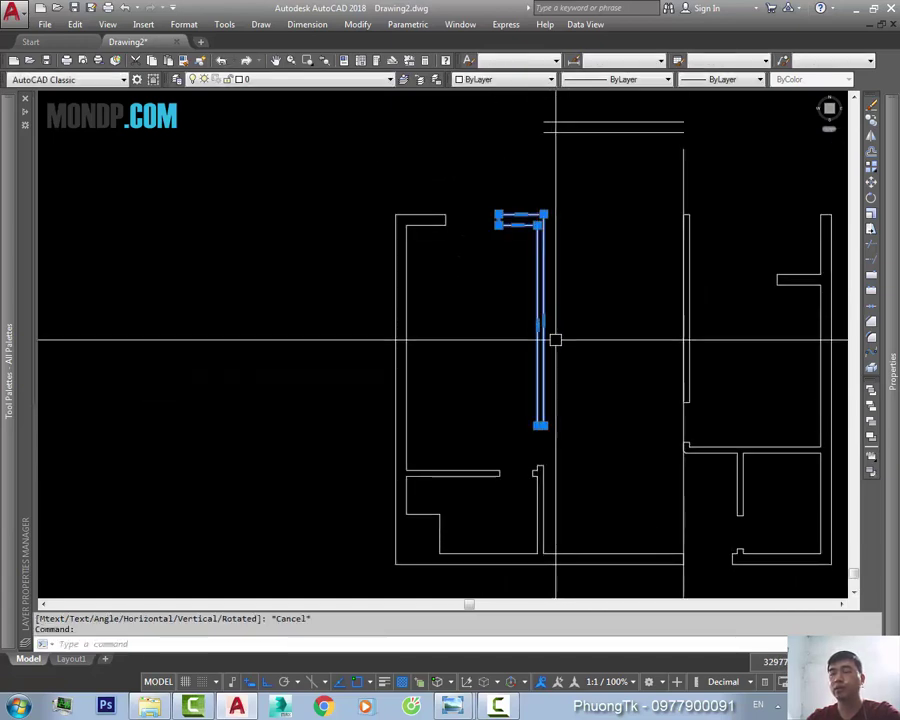
key(Escape)
scroll(540, 222, up, 4)
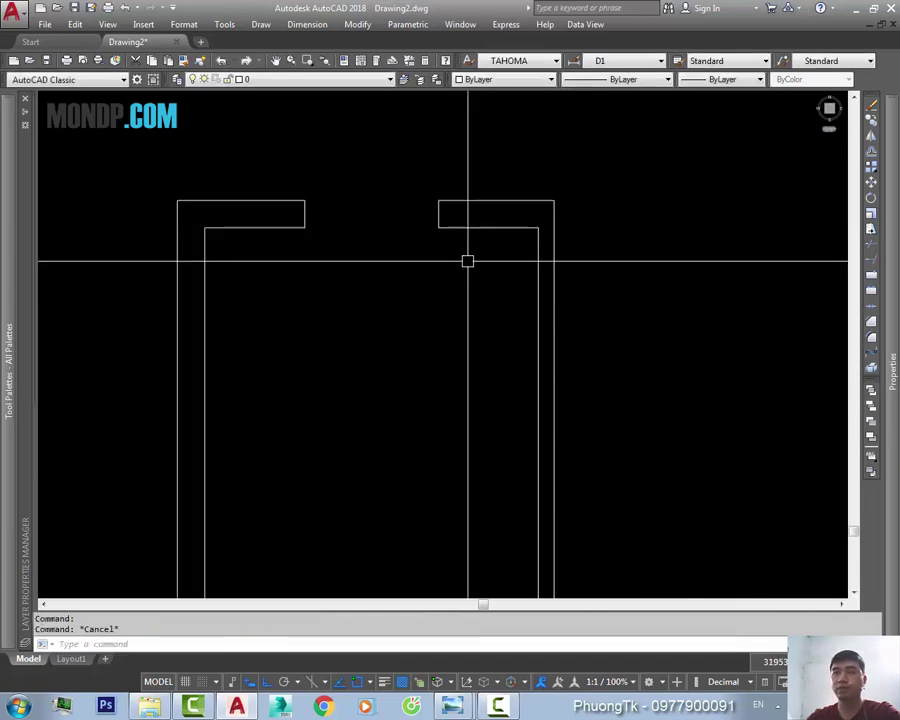
click(460, 227)
scroll(550, 348, down, 3)
key(Escape)
scroll(510, 345, down, 2)
scroll(494, 367, up, 5)
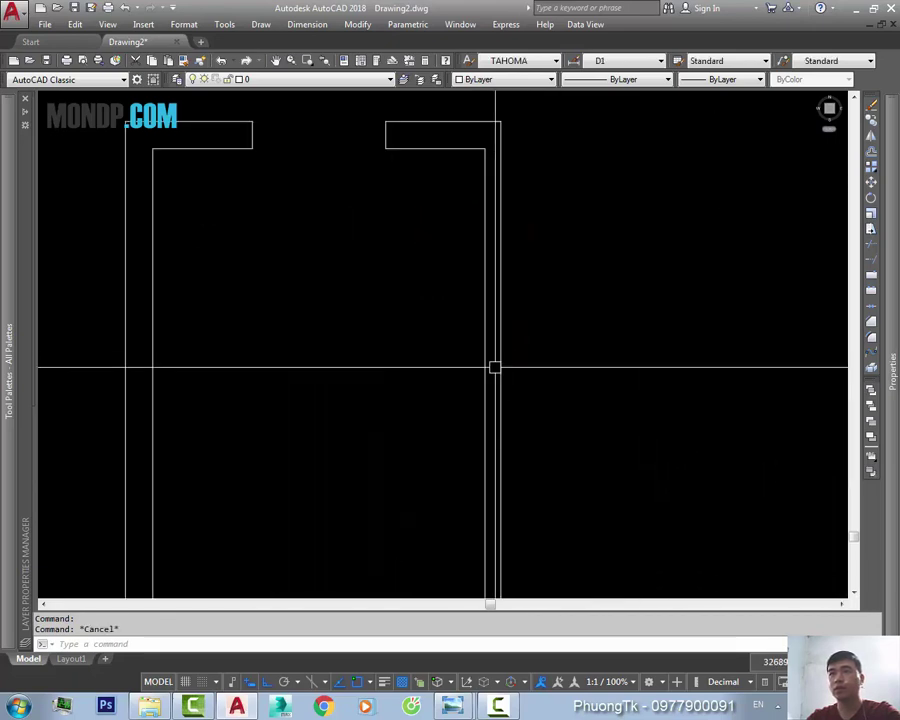
- Try stretching the narrow wall piece's end point by 5, then cancel
click(494, 367)
middle_drag(495, 399, 482, 286)
click(473, 264)
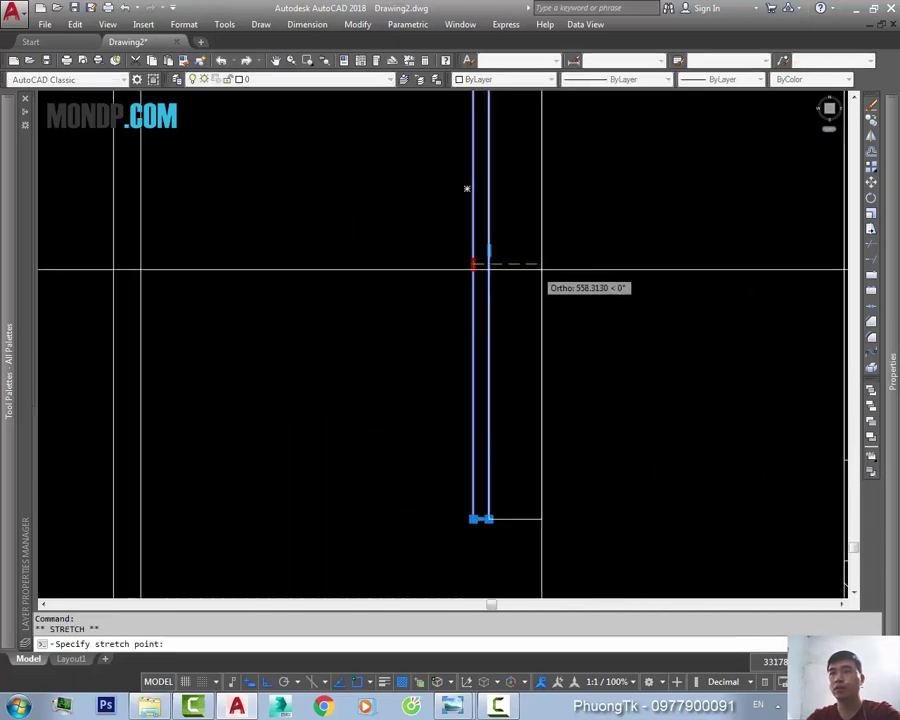
text(5)
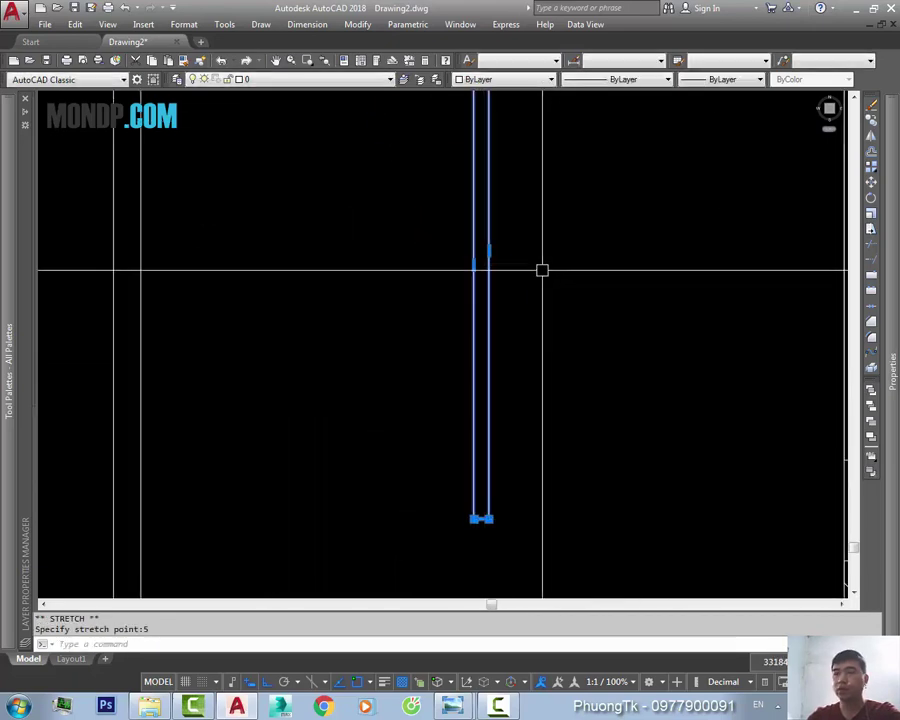
scroll(530, 300, down, 5)
key(Escape)
scroll(488, 378, up, 7)
click(486, 309)
key(Escape)
text(s)
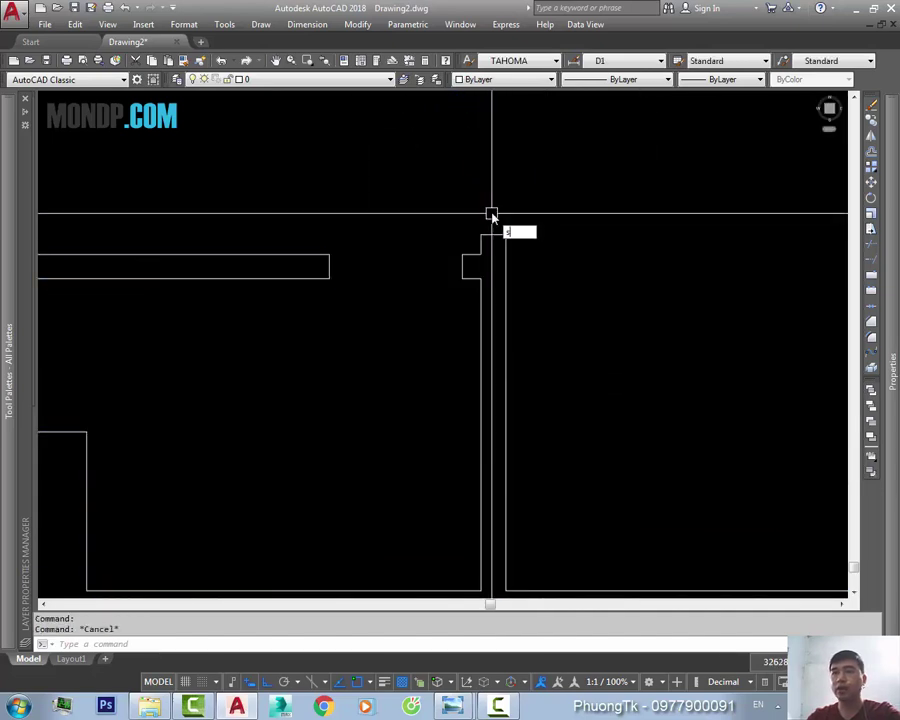
- Lengthen the wall pillar by 5 units with a crossing-window stretch
key(Return)
middle_drag(491, 214, 469, 154)
click(468, 156)
click(456, 538)
key(Return)
click(485, 397)
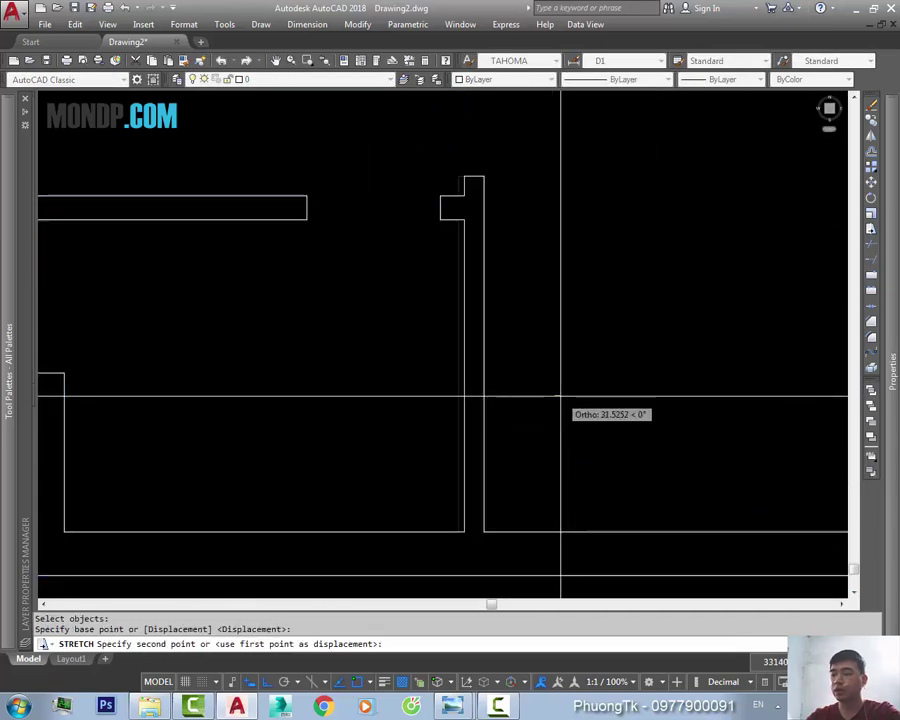
key(Return)
scroll(552, 394, down, 3)
key(Escape)
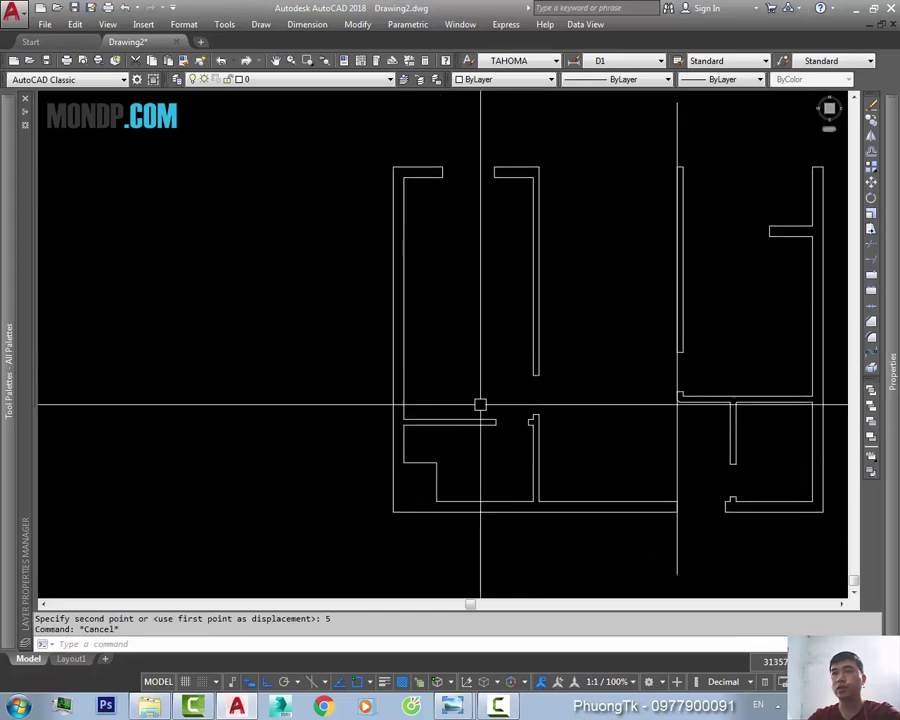
- Erase the stray vertical wall line and bring up the annotated floor plan photo
mouse_move(697, 377)
middle_down()
mouse_move(558, 372)
mouse_move(536, 380)
middle_up()
click(516, 376)
click(482, 370)
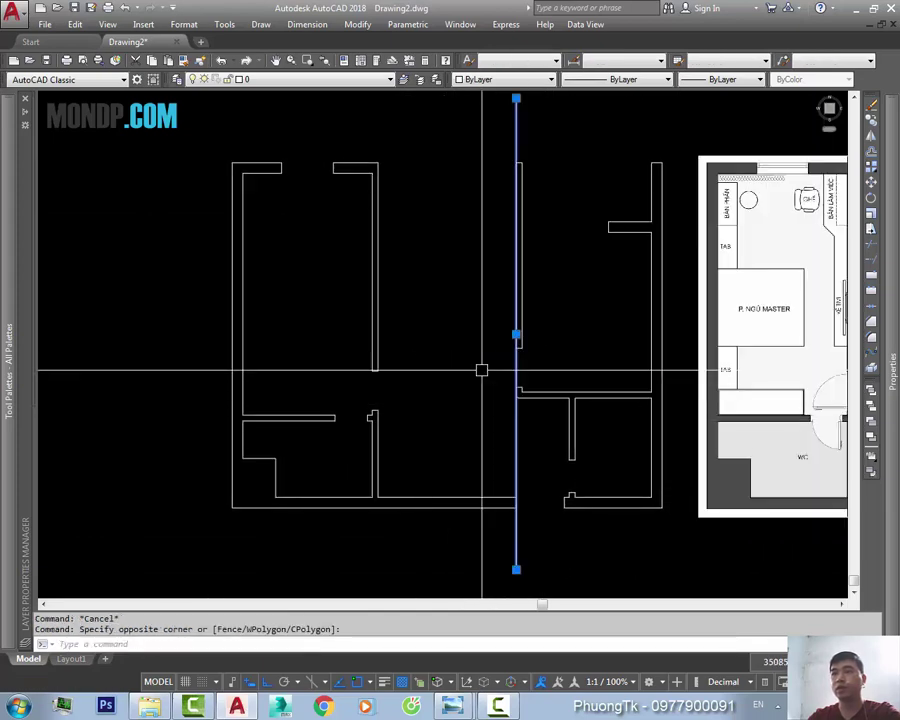
text(E)
key(Return)
scroll(482, 370, up, 3)
scroll(438, 374, down, 3)
scroll(438, 374, up, 4)
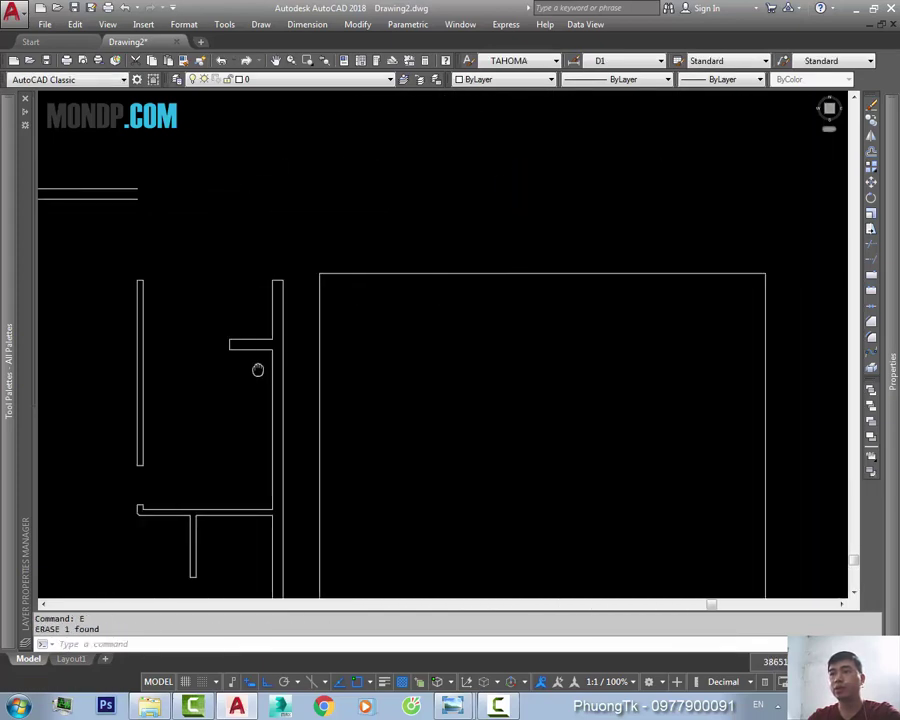
scroll(417, 360, down, 2)
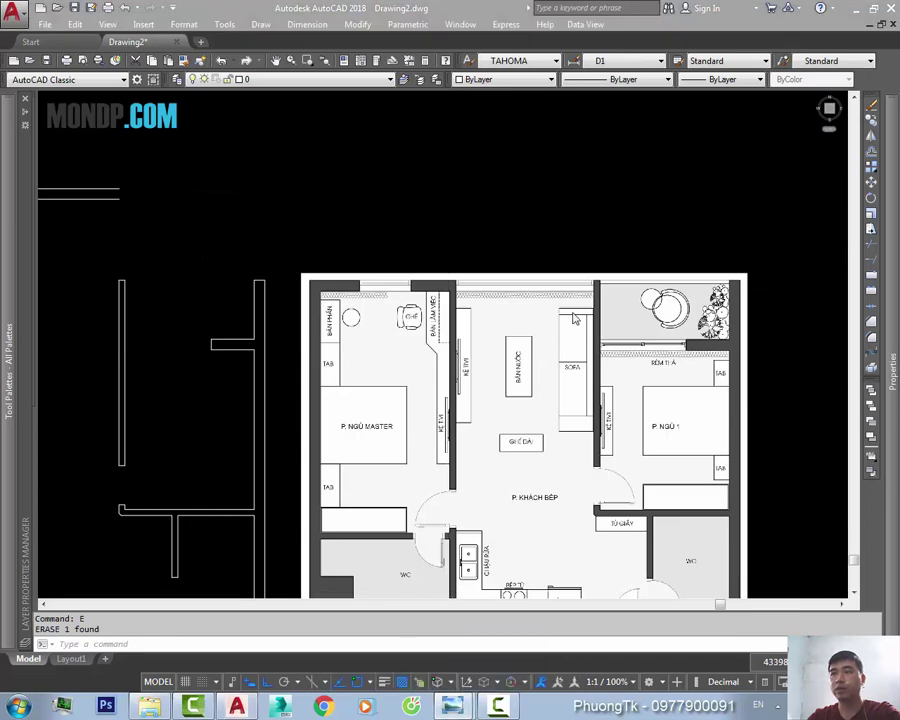
mouse_move(451, 707)
click(430, 648)
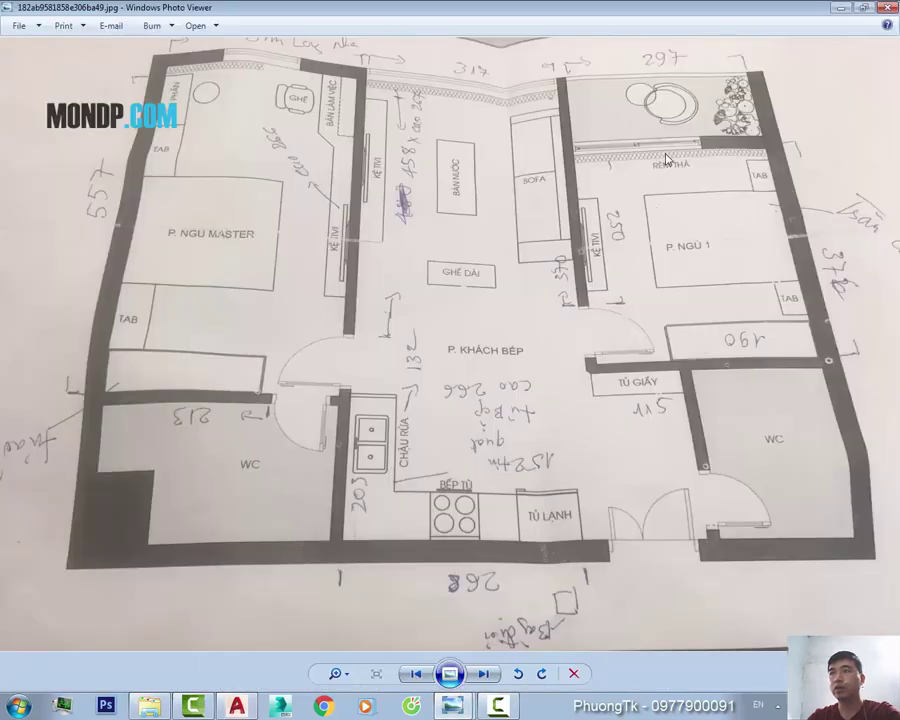
- Back in AutoCAD, measure the master bedroom width as 2967 and discard it
click(836, 12)
text(D)
key(Return)
scroll(542, 304, up, 2)
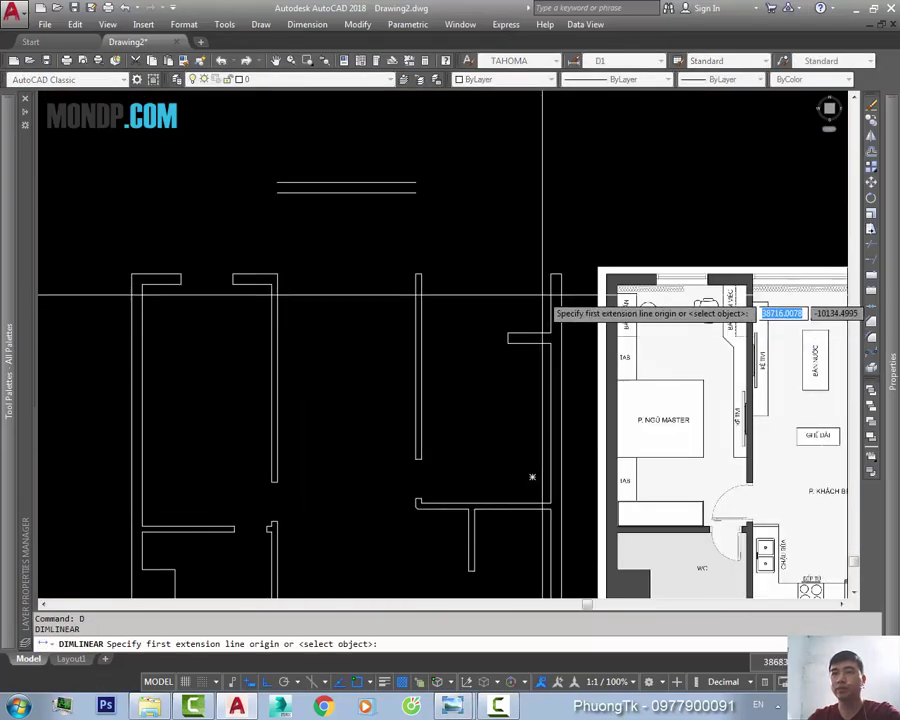
scroll(551, 264, up, 2)
click(551, 264)
click(344, 264)
scroll(448, 283, up, 3)
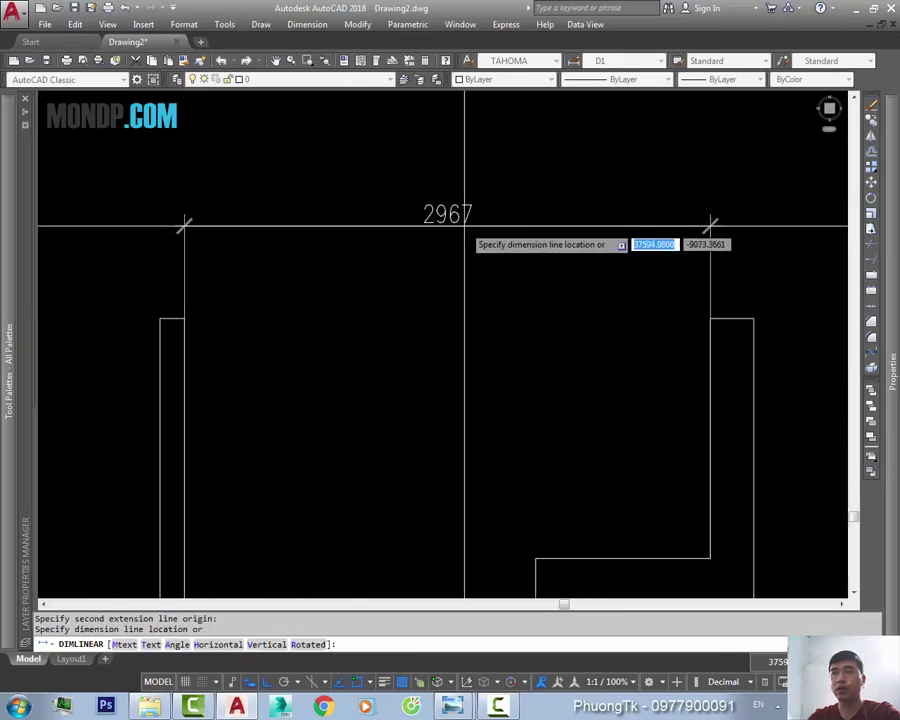
scroll(710, 225, down, 2)
scroll(610, 224, down, 2)
key(Escape)
- Measure the thin wall's thickness as 137, then discard the dimension
key(Return)
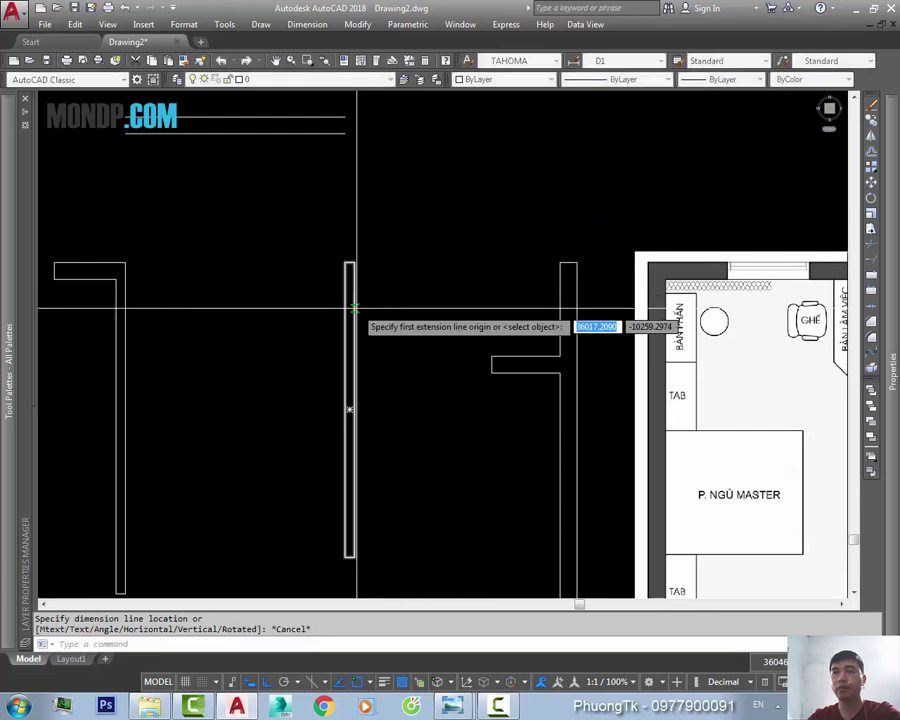
click(354, 310)
click(344, 310)
scroll(352, 300, up, 3)
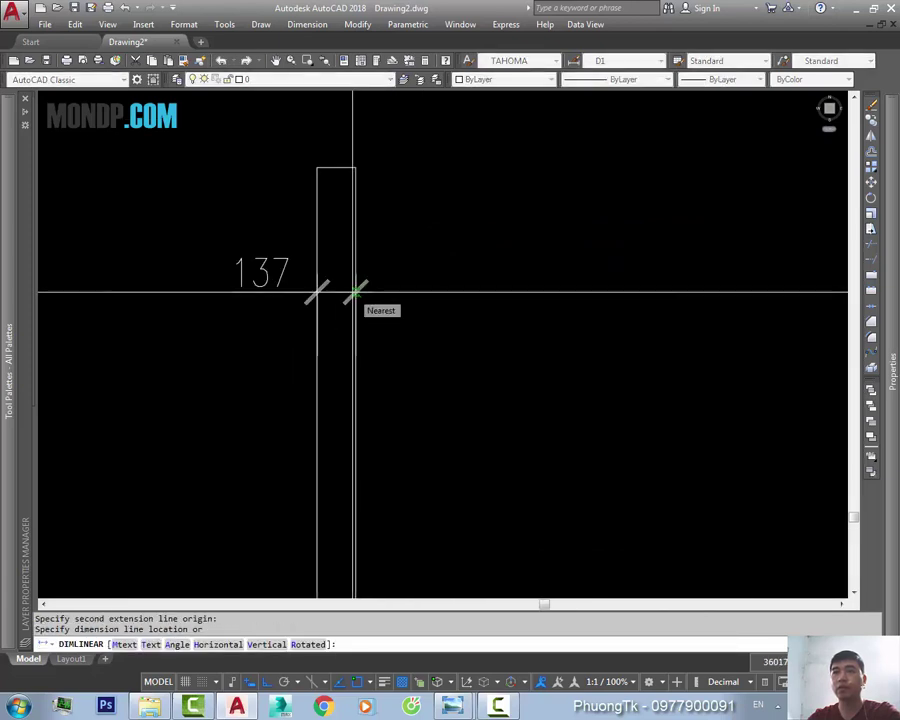
scroll(352, 300, down, 3)
scroll(366, 306, up, 1)
scroll(424, 220, up, 1)
key(Escape)
- Start drawing a line, then cancel it twice
text(l)
key(Return)
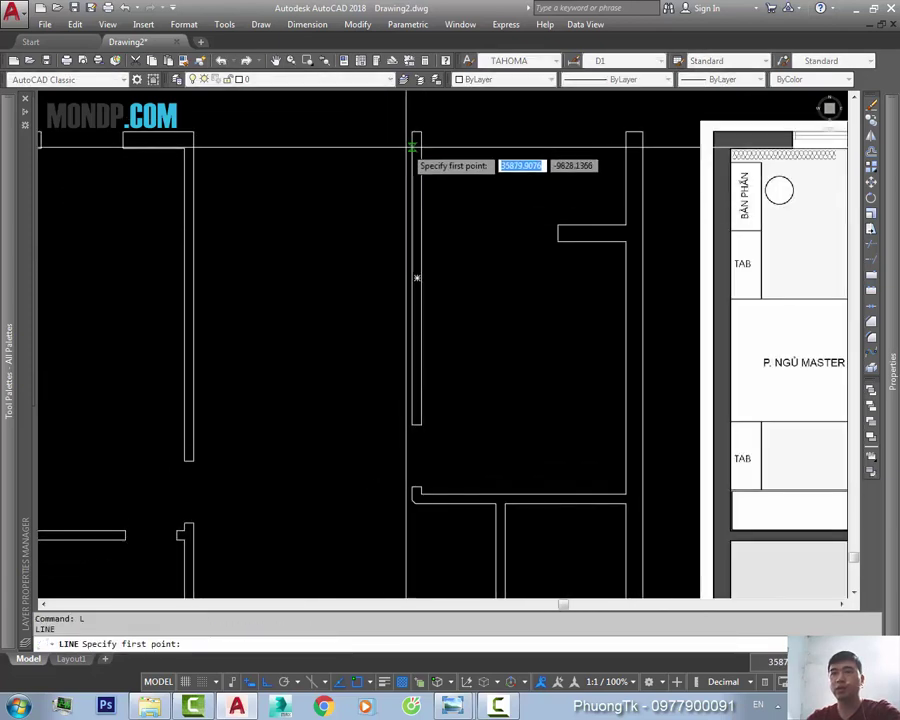
click(411, 138)
scroll(411, 138, down, 3)
scroll(420, 460, up, 2)
scroll(417, 347, up, 2)
key(Escape)
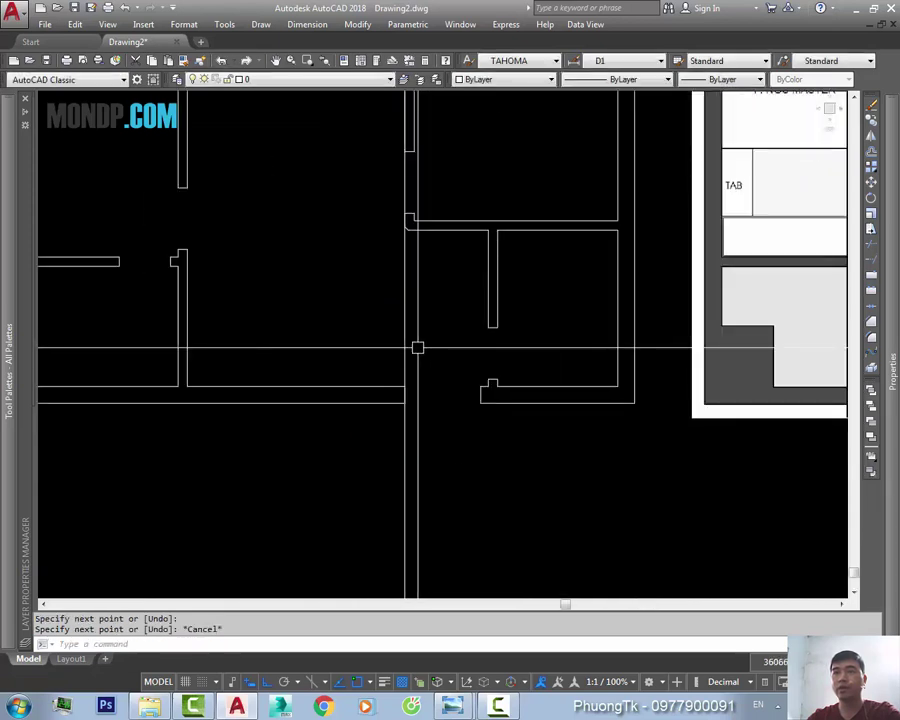
key(Return)
key(Escape)
- Copy a vertical wall line 135 units over
text(co)
key(Return)
click(407, 330)
click(407, 306)
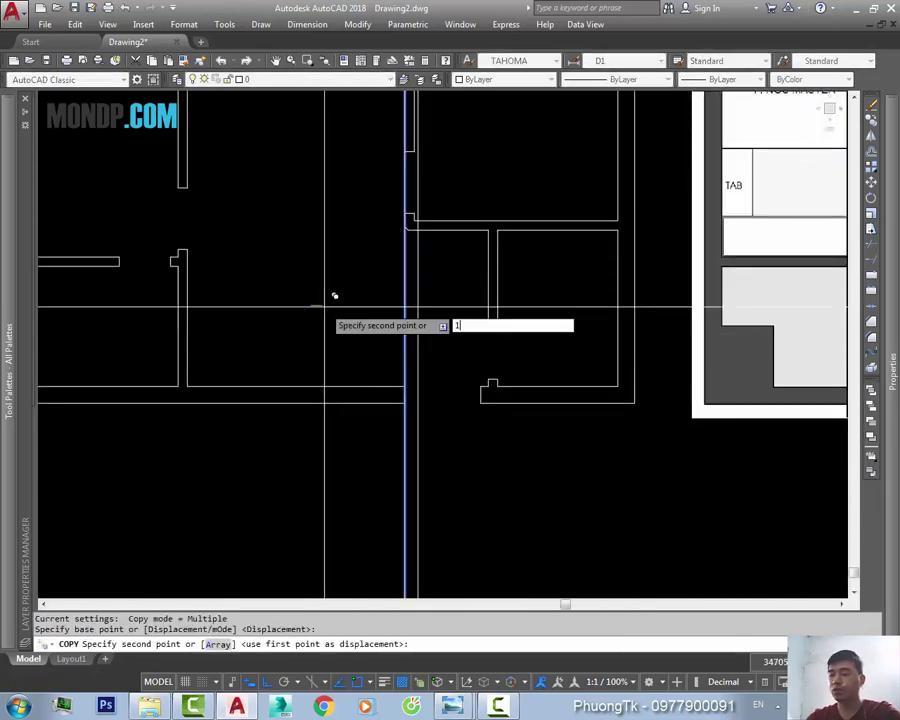
text(9)
key(Return)
key(Escape)
- Stretch the enclosed wall line ends to the new corner point
scroll(390, 250, up, 3)
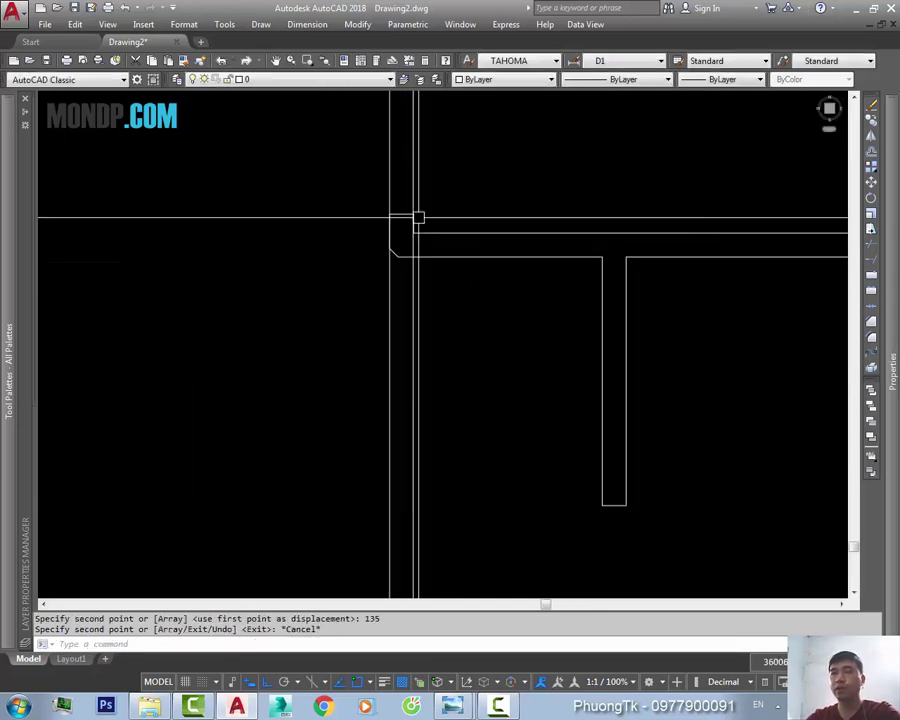
scroll(407, 207, up, 2)
text(s)
key(Return)
drag(406, 150, 332, 448)
scroll(356, 186, up, 3)
key(Return)
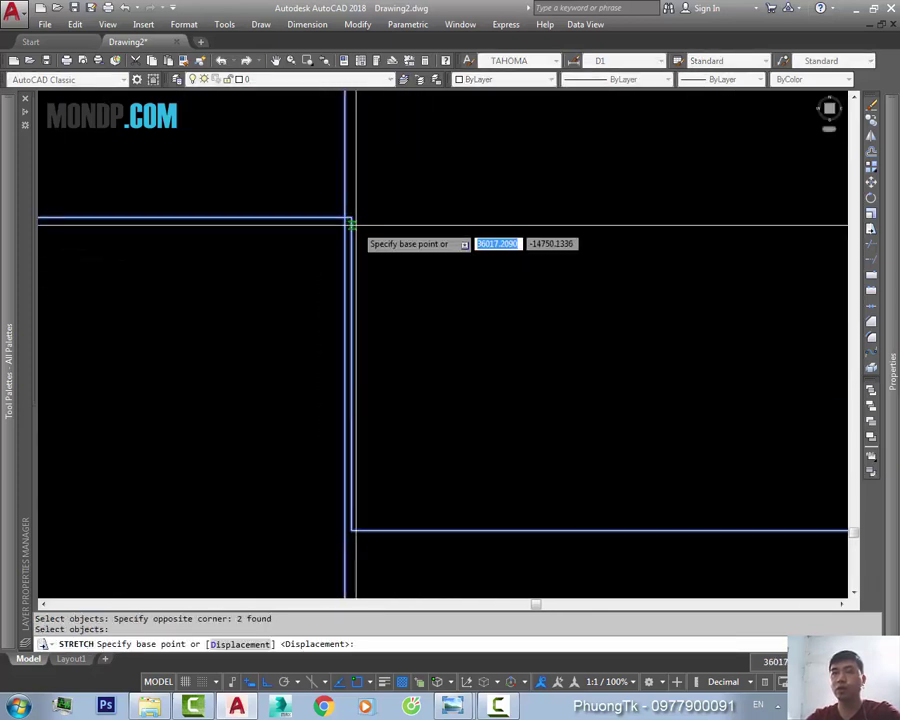
click(351, 216)
click(355, 222)
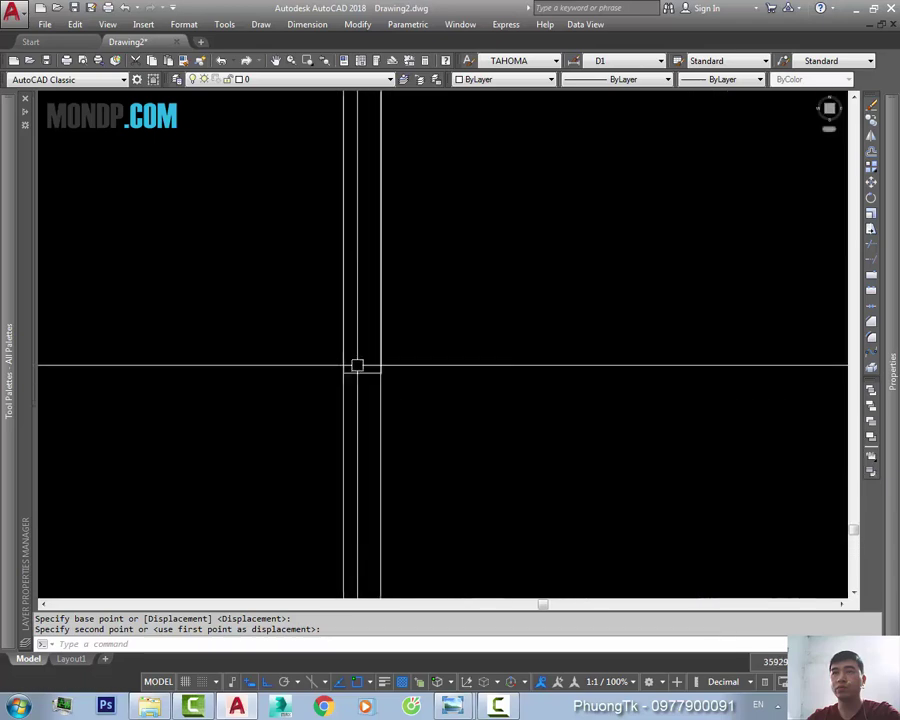
- Select the two extra vertical wall lines, cancelling an accidental grip stretch
click(374, 368)
click(356, 340)
scroll(409, 265, down, 1)
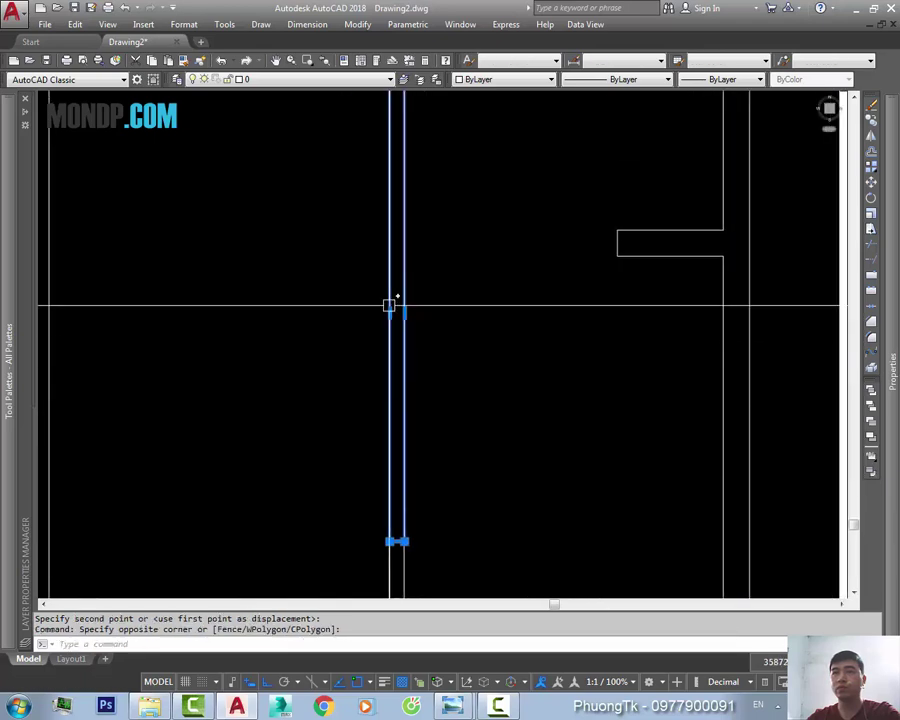
scroll(390, 305, up, 3)
scroll(426, 317, up, 2)
click(334, 117)
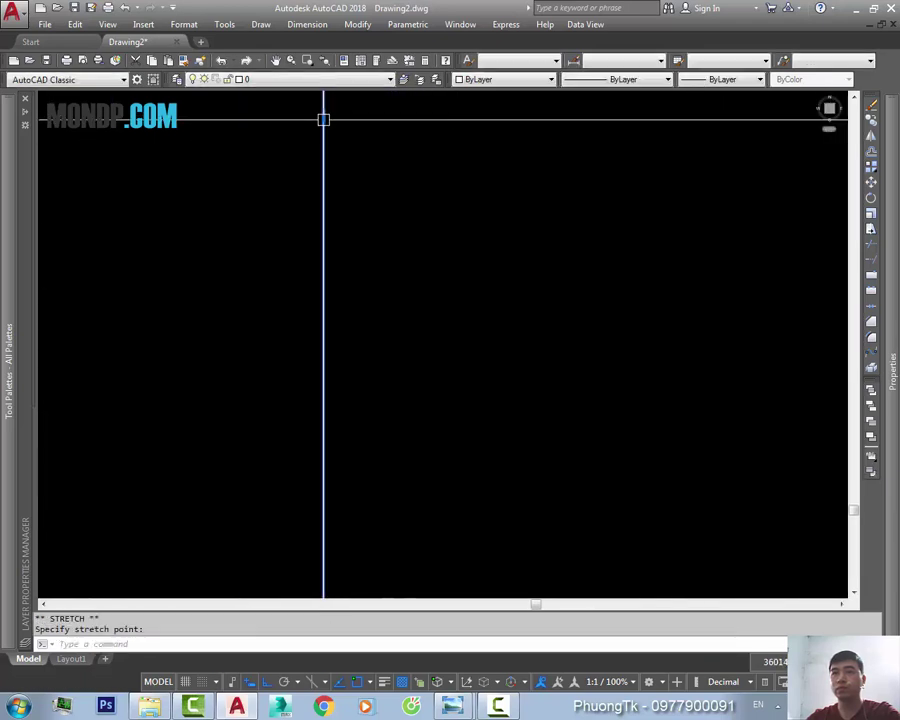
scroll(432, 310, down, 3)
key(Escape)
text(E)
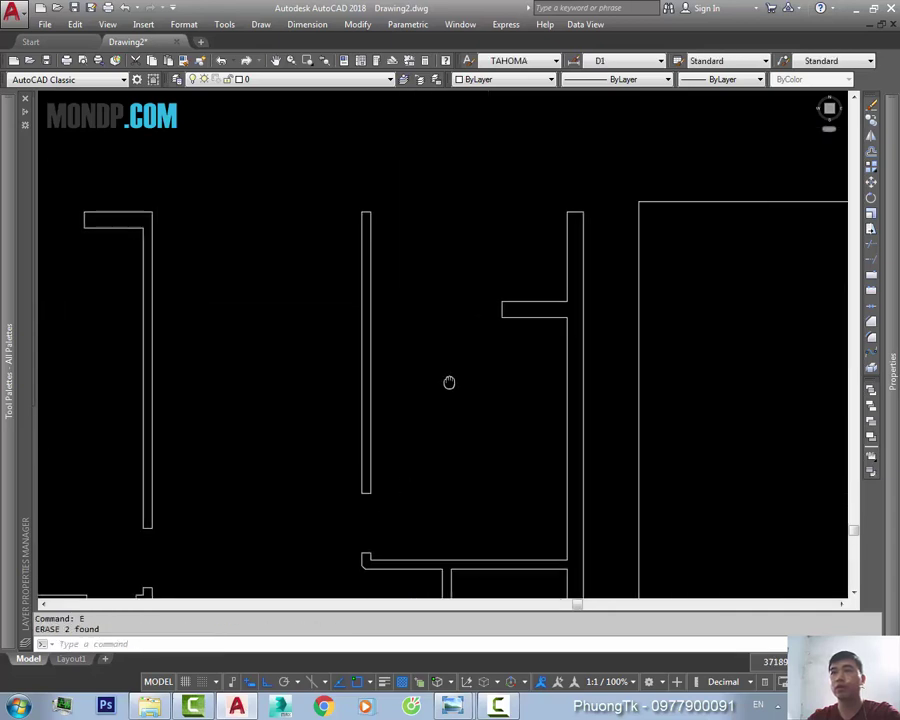
text(dli)
key(Return)
scroll(374, 236, up, 3)
click(354, 224)
mouse_move(517, 250)
middle_down()
mouse_move(539, 280)
mouse_move(501, 294)
middle_up()
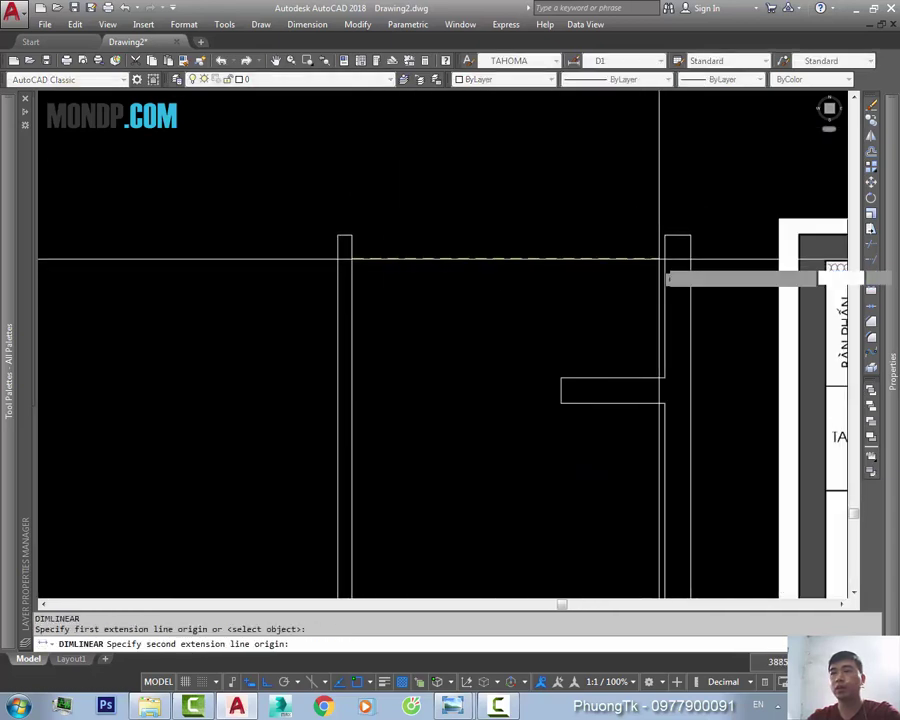
click(660, 236)
scroll(394, 242, up, 2)
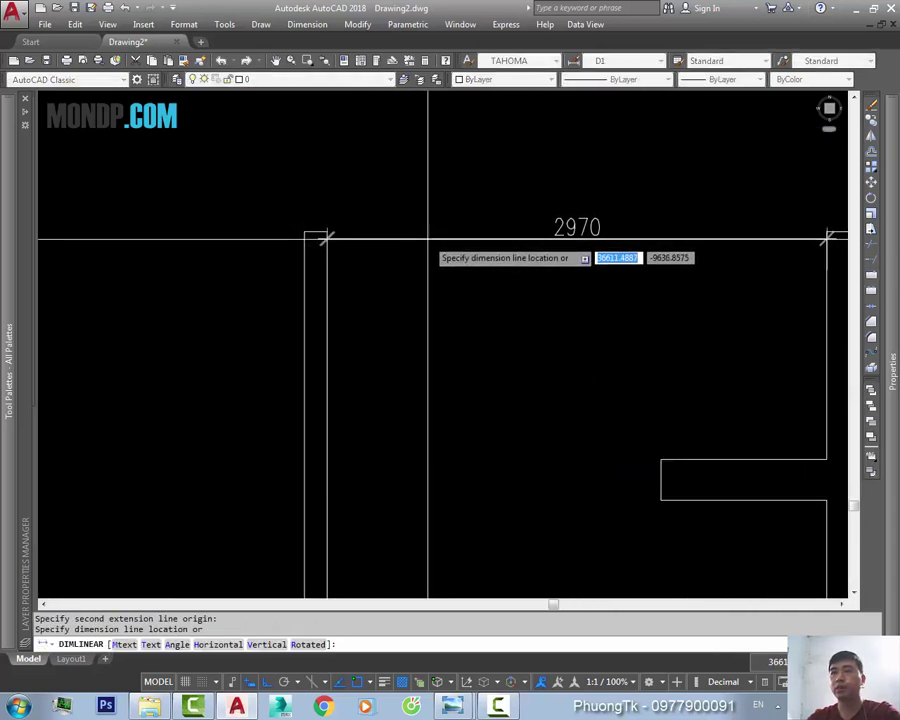
scroll(440, 260, down, 3)
key(Escape)
scroll(500, 315, up, 3)
scroll(459, 299, up, 2)
scroll(459, 299, down, 2)
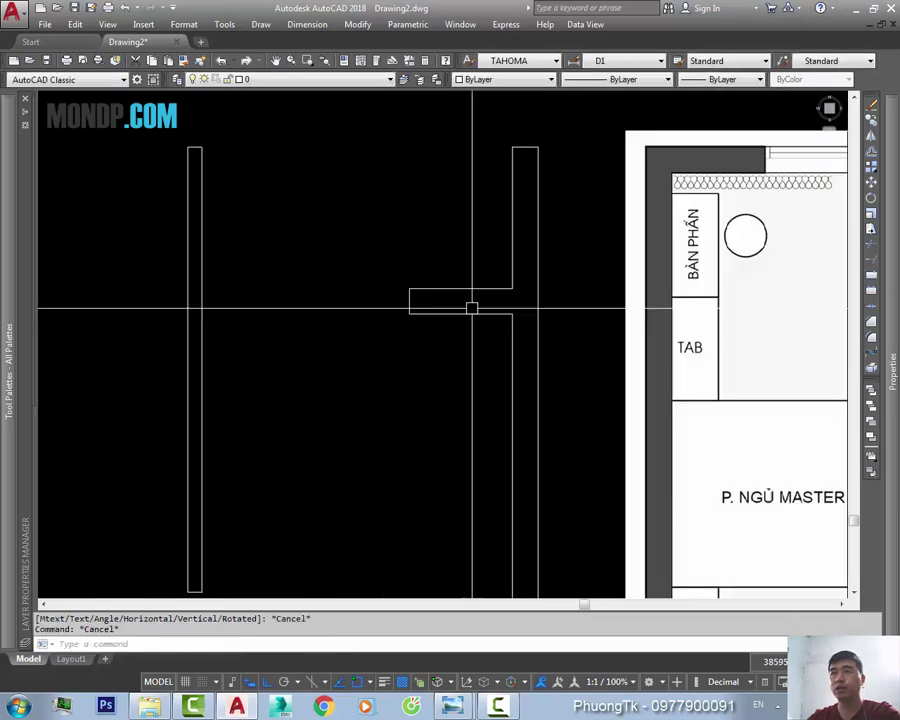
scroll(465, 304, up, 2)
key(Return)
click(460, 284)
click(460, 324)
scroll(466, 312, up, 2)
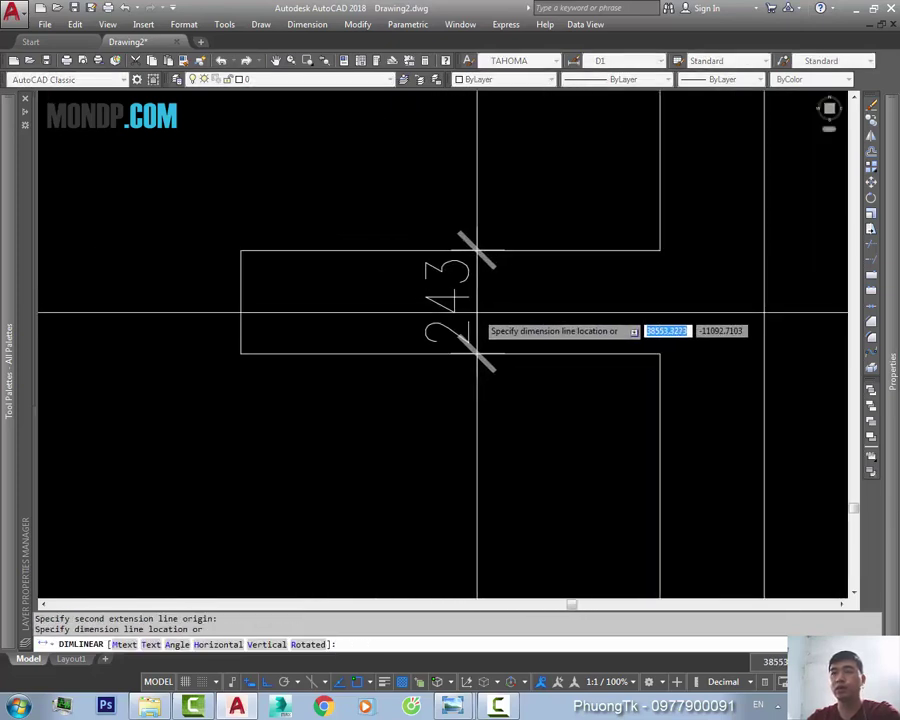
scroll(480, 312, down, 2)
scroll(490, 322, down, 2)
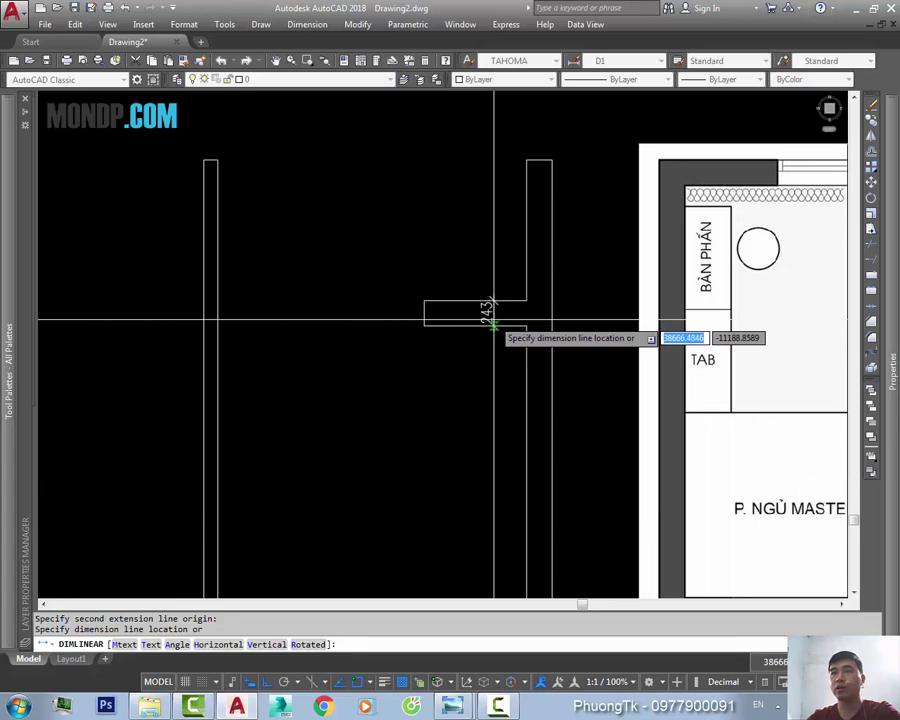
scroll(491, 322, up, 2)
scroll(498, 323, down, 2)
key(Escape)
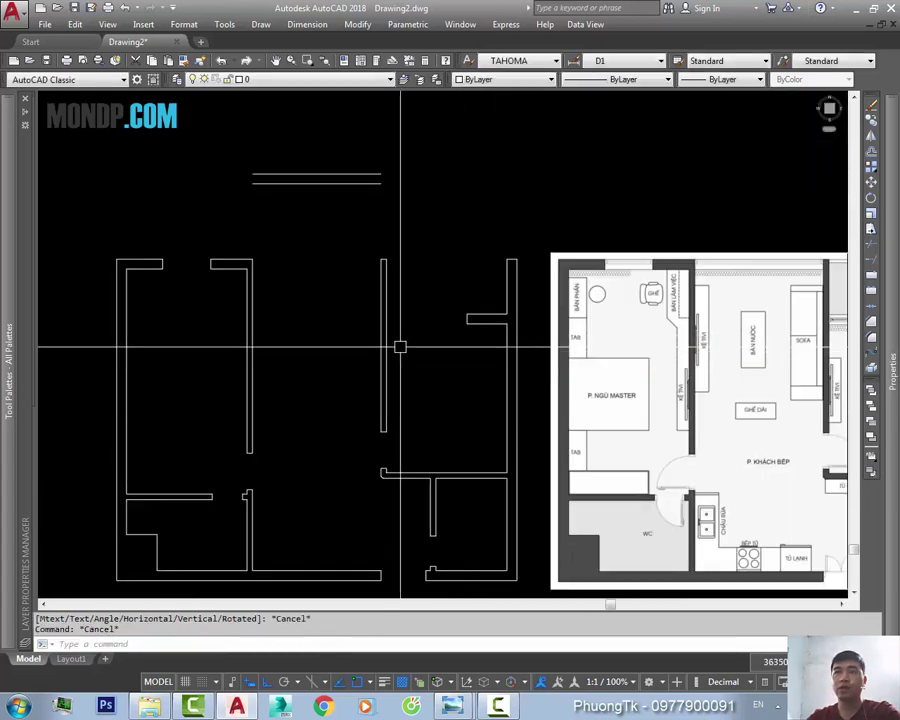
scroll(198, 268, up, 1)
scroll(332, 270, up, 3)
text(d)
key(Return)
click(330, 268)
click(358, 232)
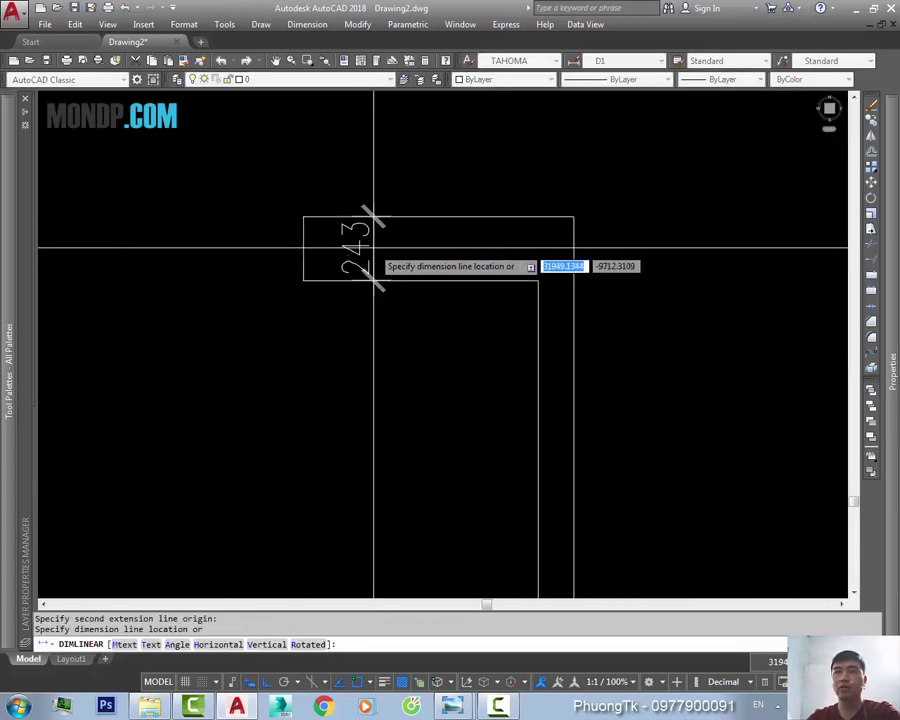
scroll(376, 248, down, 3)
key(Escape)
middle_drag(443, 309, 456, 309)
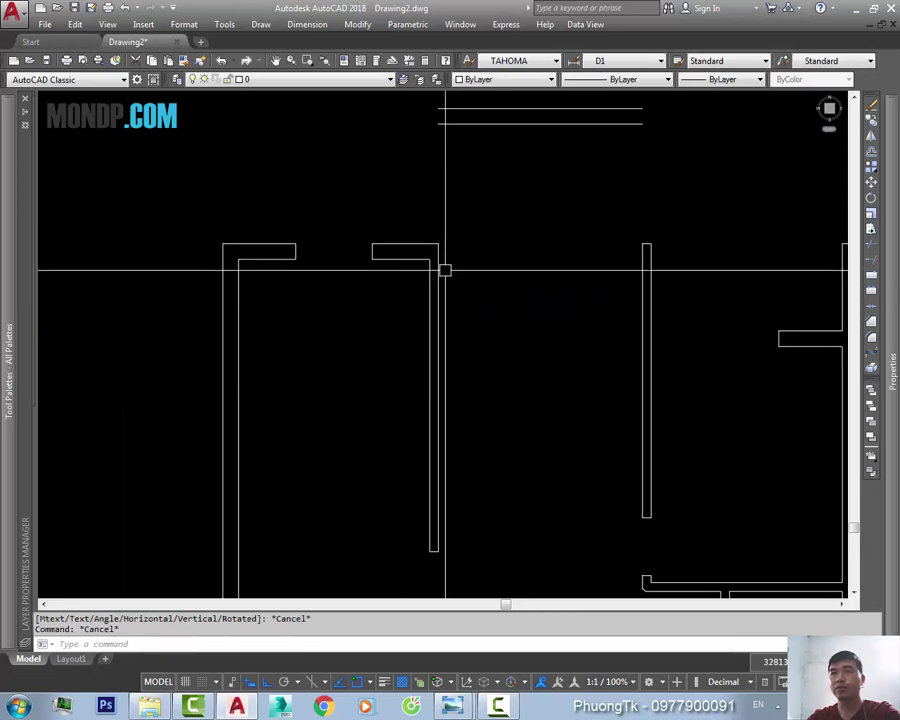
key(Escape)
text(s)
- Stretch the tops of the two left wall outlines up by 2 units
key(Return)
click(454, 226)
click(176, 266)
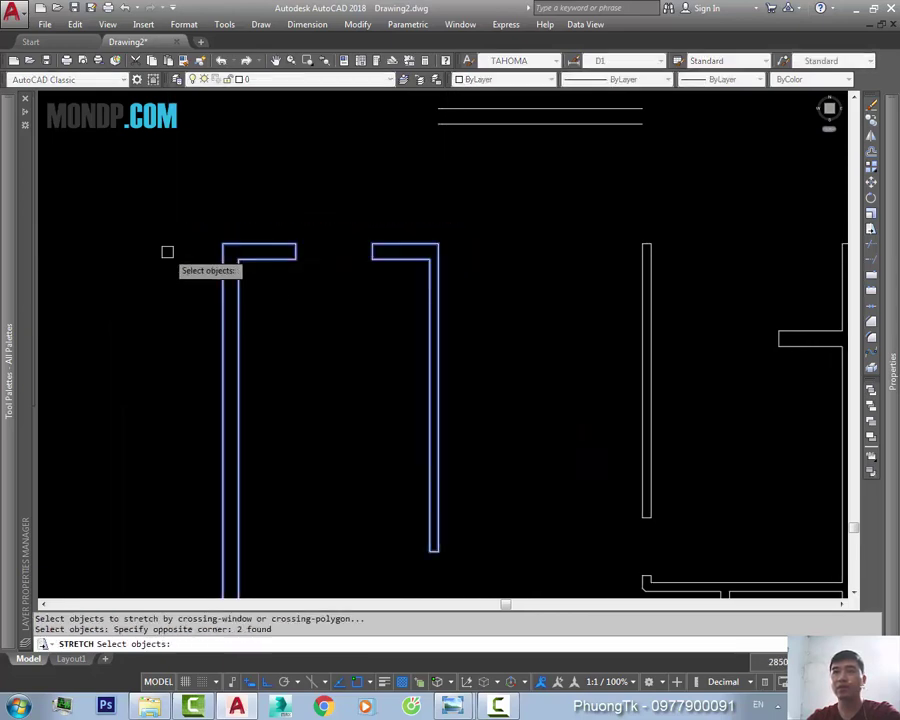
key(Return)
click(487, 233)
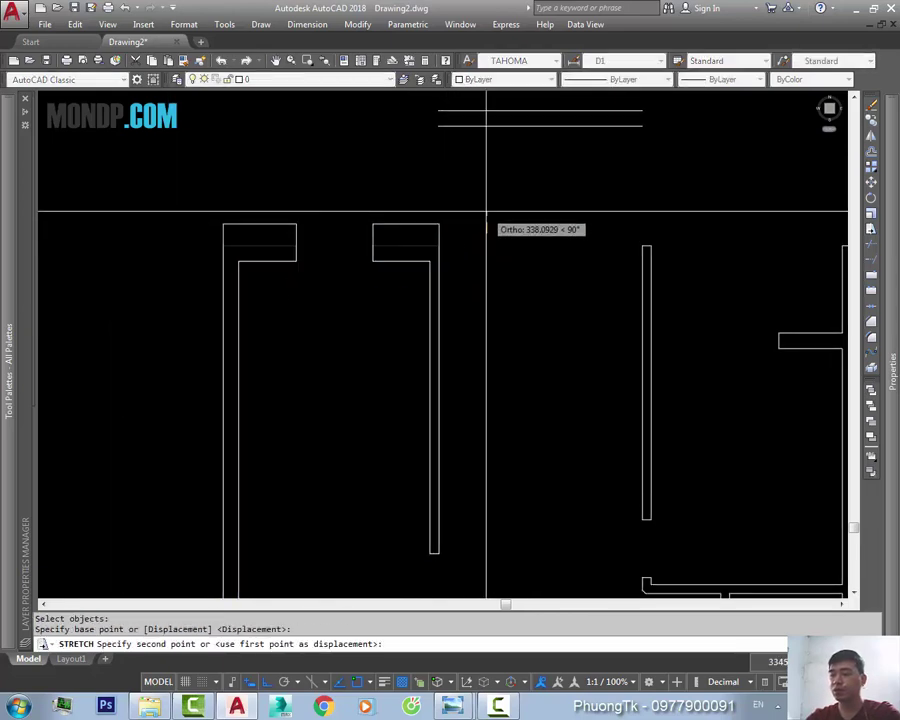
text(2)
key(Return)
- Stretch the short wall stub 3 units upward
scroll(486, 211, down, 2)
key(Return)
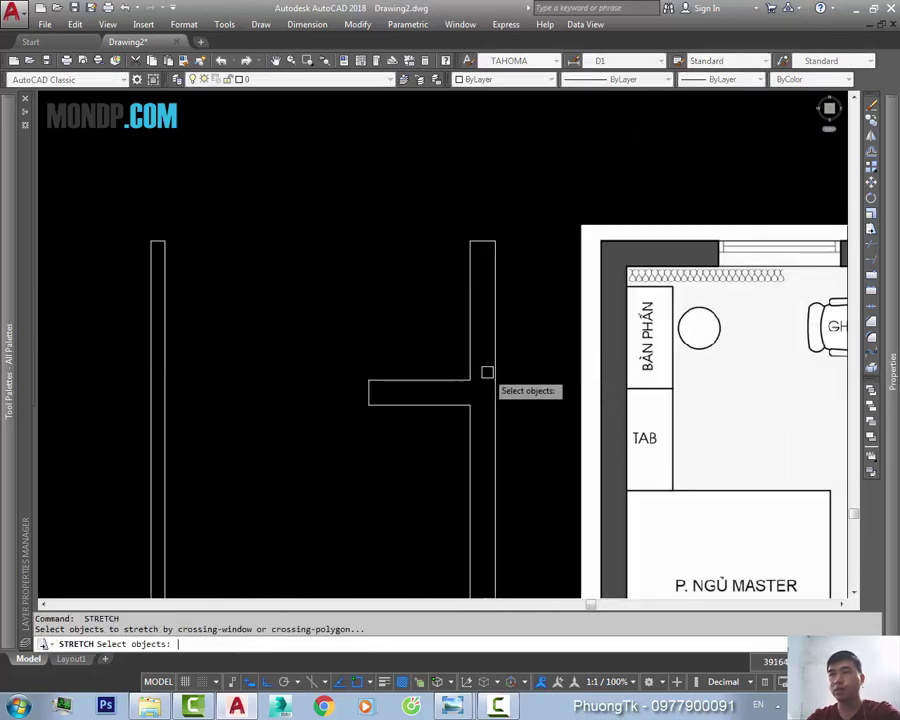
click(486, 368)
click(362, 392)
key(Return)
click(393, 379)
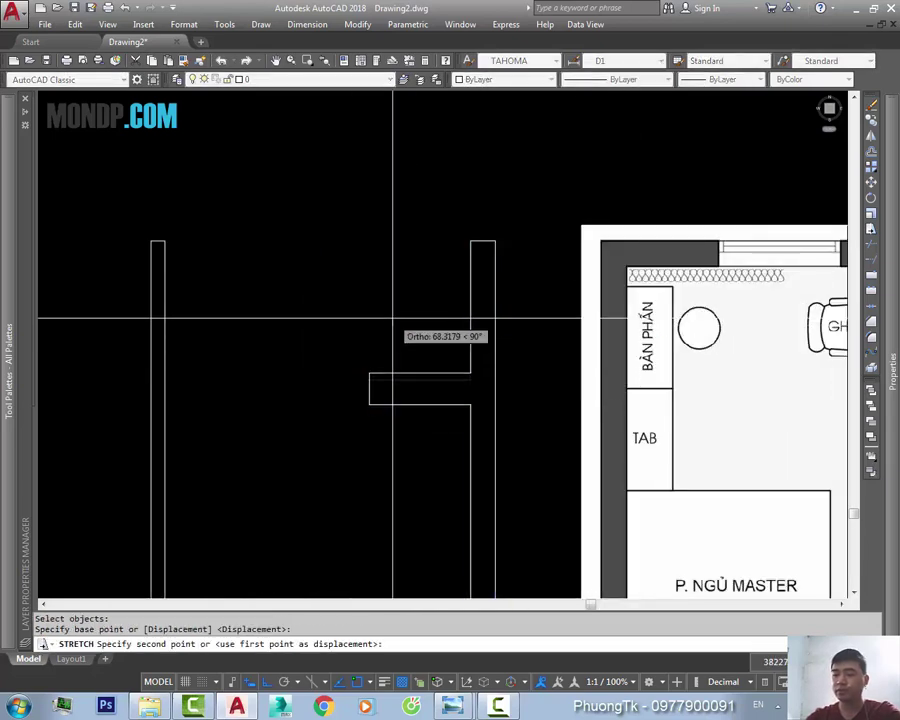
text(3)
key(Return)
key(Escape)
text(d)
key(Return)
click(470, 338)
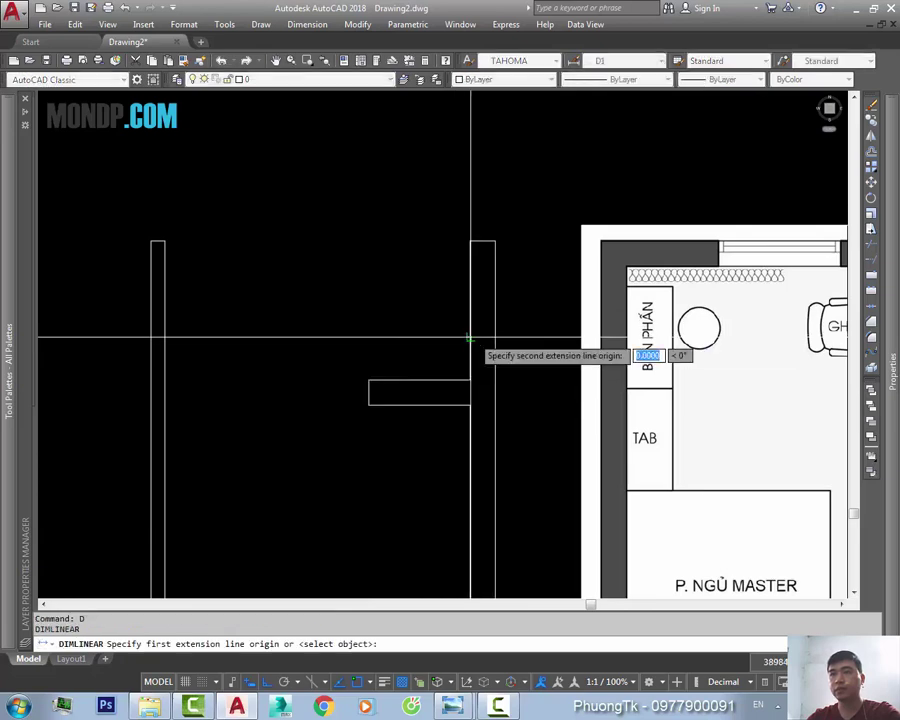
click(495, 338)
key(Escape)
scroll(495, 350, down, 3)
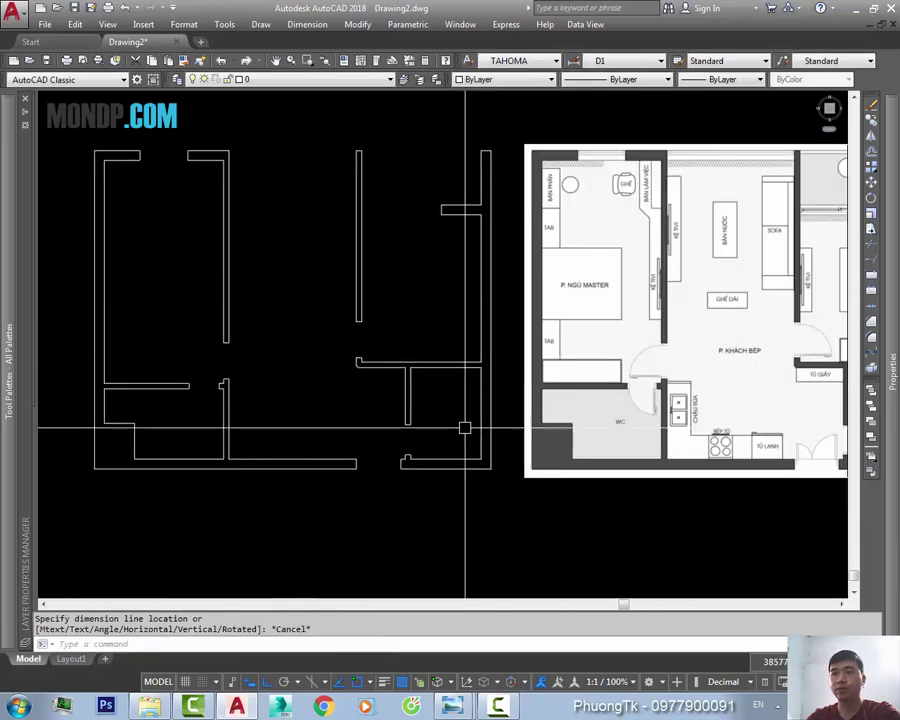
scroll(460, 440, up, 3)
key(Return)
click(448, 451)
click(448, 475)
scroll(420, 466, down, 3)
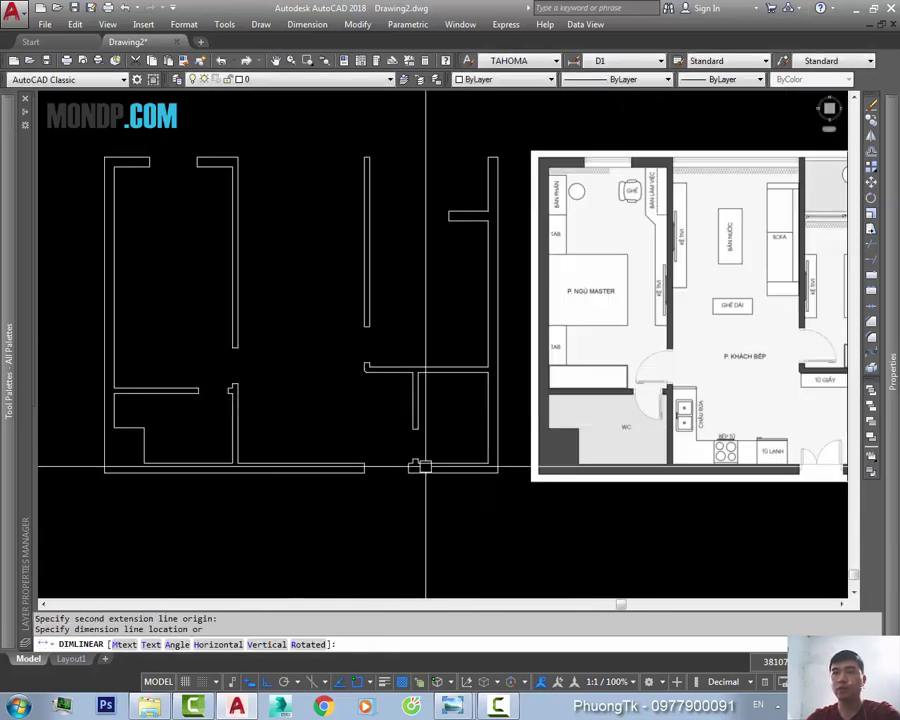
key(Escape)
scroll(472, 406, up, 2)
scroll(470, 393, up, 2)
text(d)
key(Return)
click(470, 393)
scroll(472, 393, up, 5)
click(505, 384)
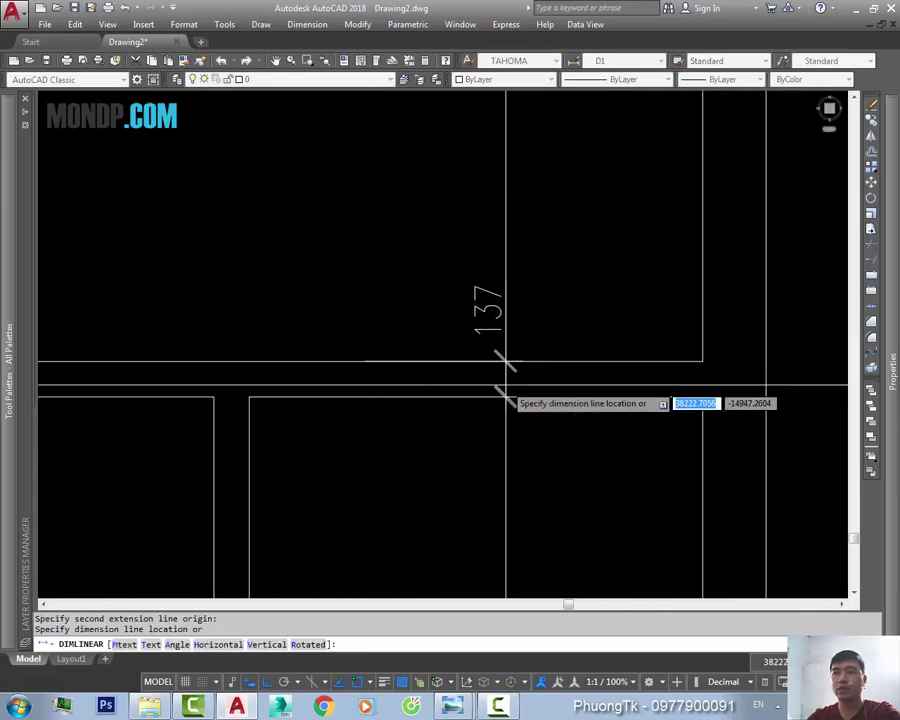
scroll(505, 384, down, 3)
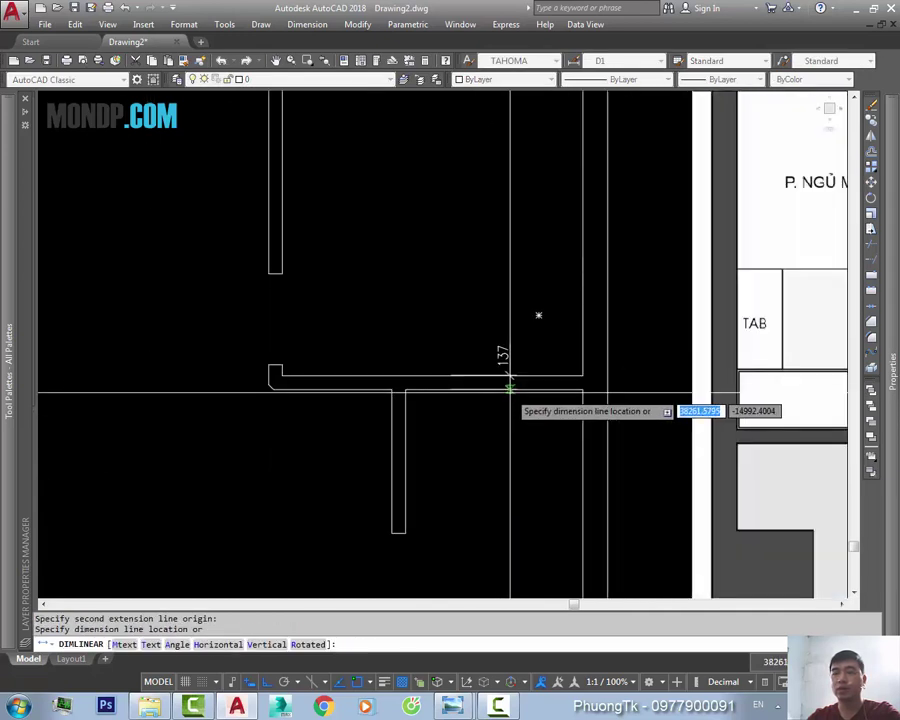
scroll(510, 390, down, 3)
key(Escape)
scroll(445, 422, up, 2)
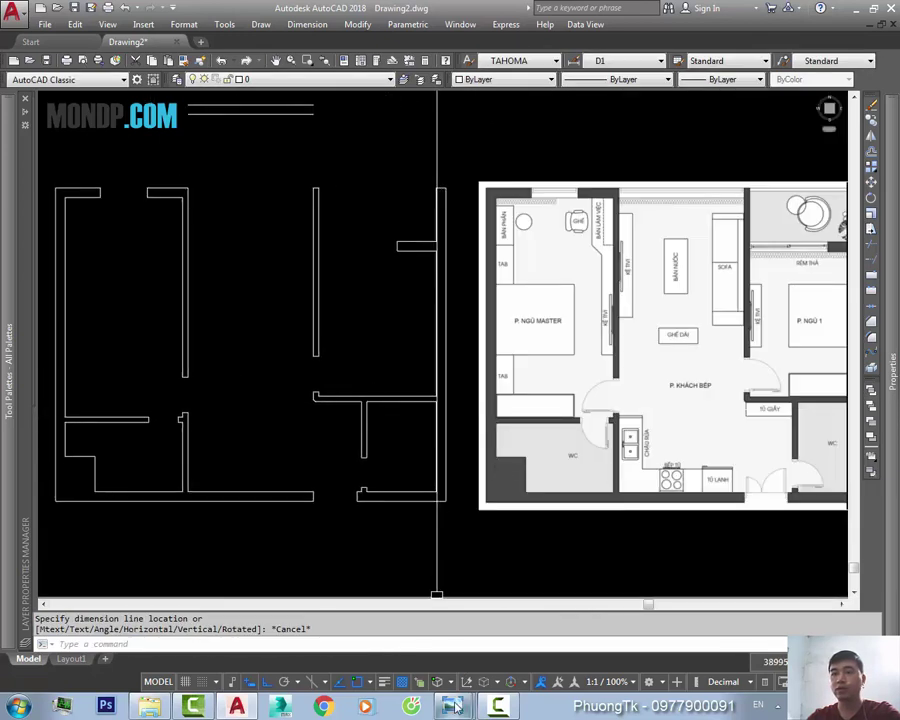
click(452, 656)
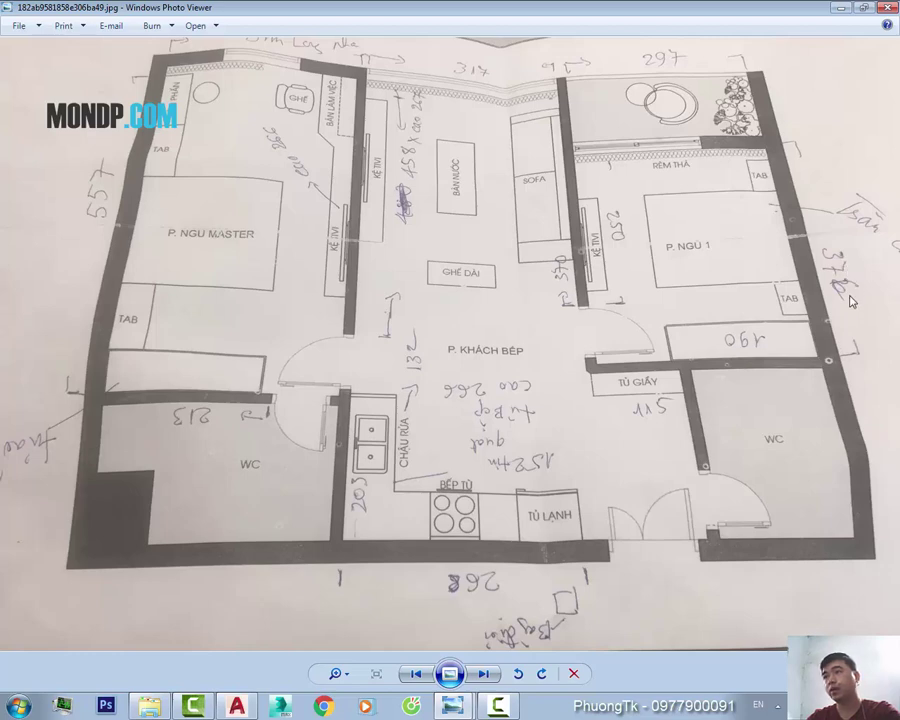
- Trial-measure the wall length (3667) and wall thickness (137) without placing dimensions
click(843, 13)
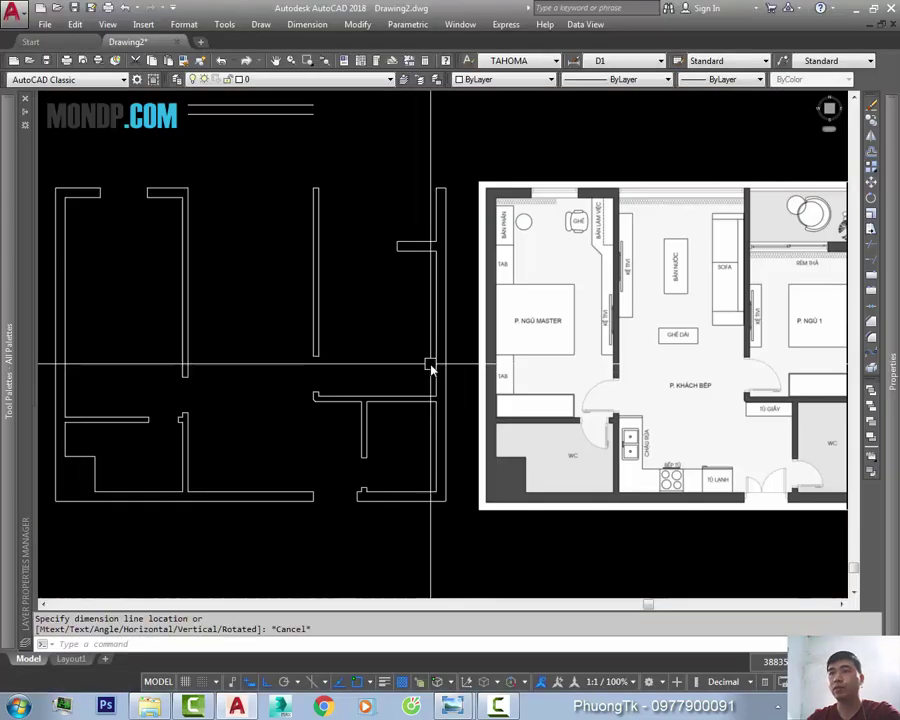
key(space)
click(436, 247)
click(436, 412)
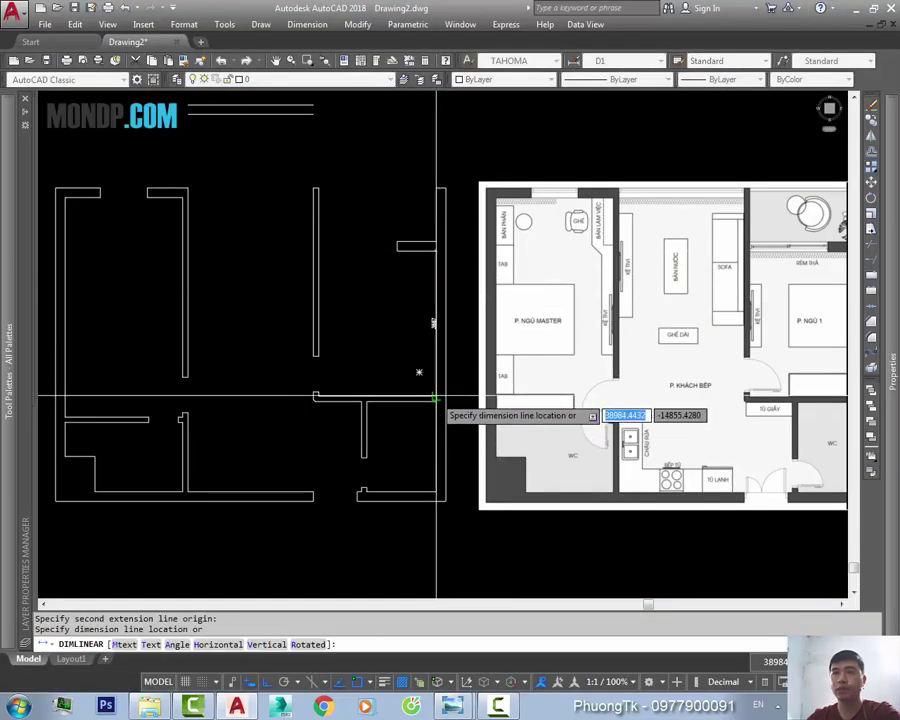
scroll(420, 330, up, 3)
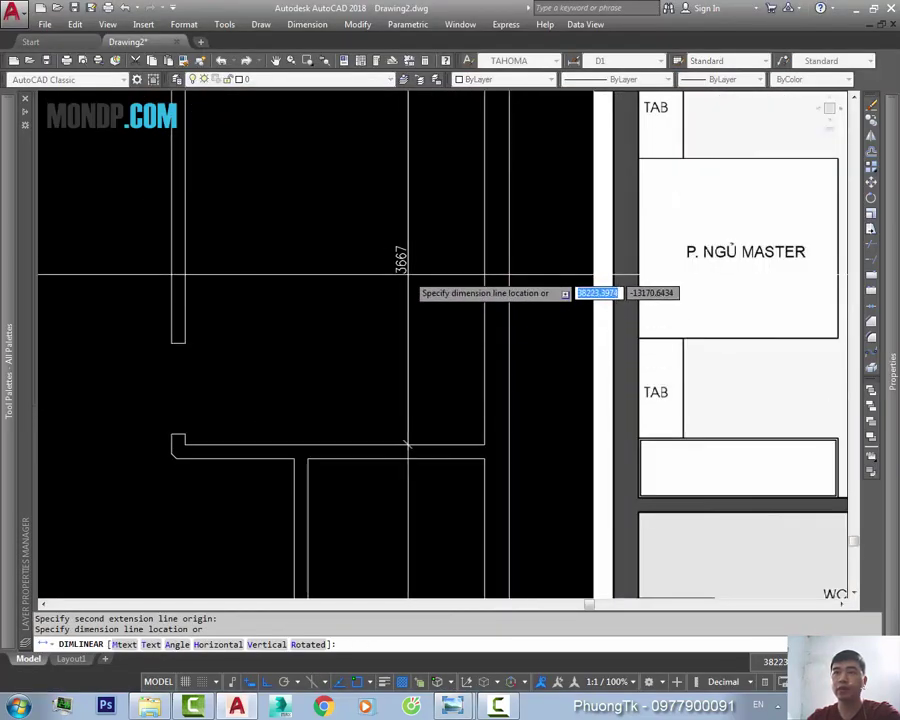
scroll(408, 272, up, 2)
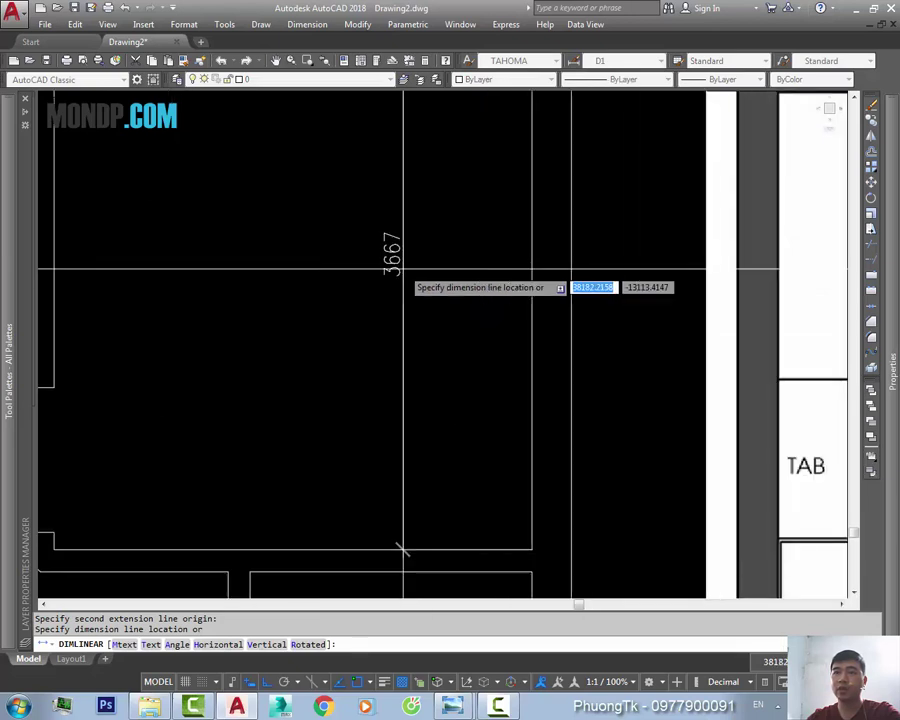
scroll(408, 300, down, 3)
key(Escape)
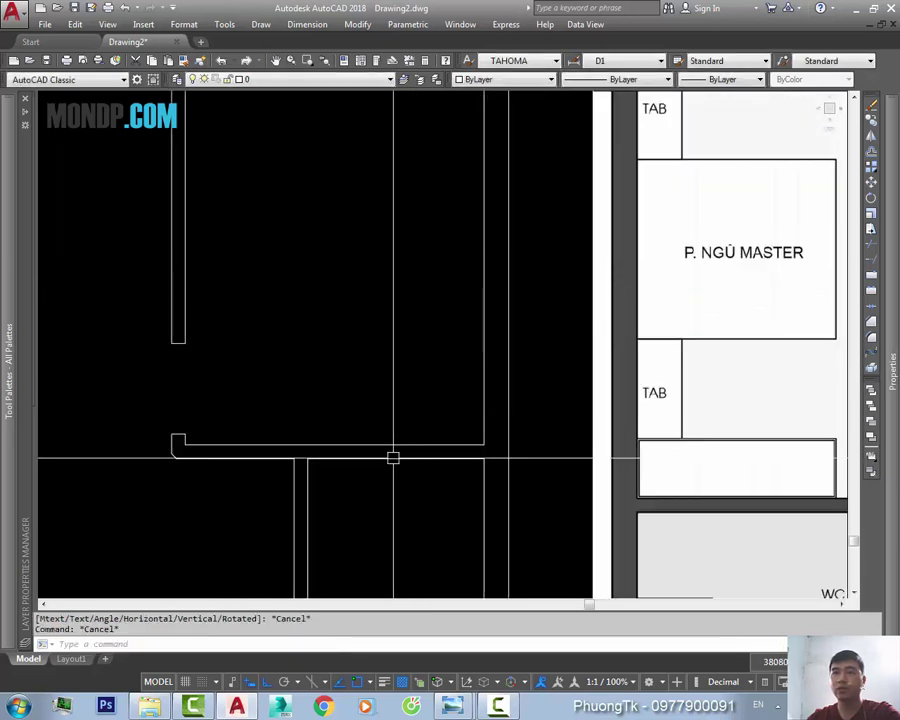
key(space)
click(402, 444)
click(402, 458)
key(Escape)
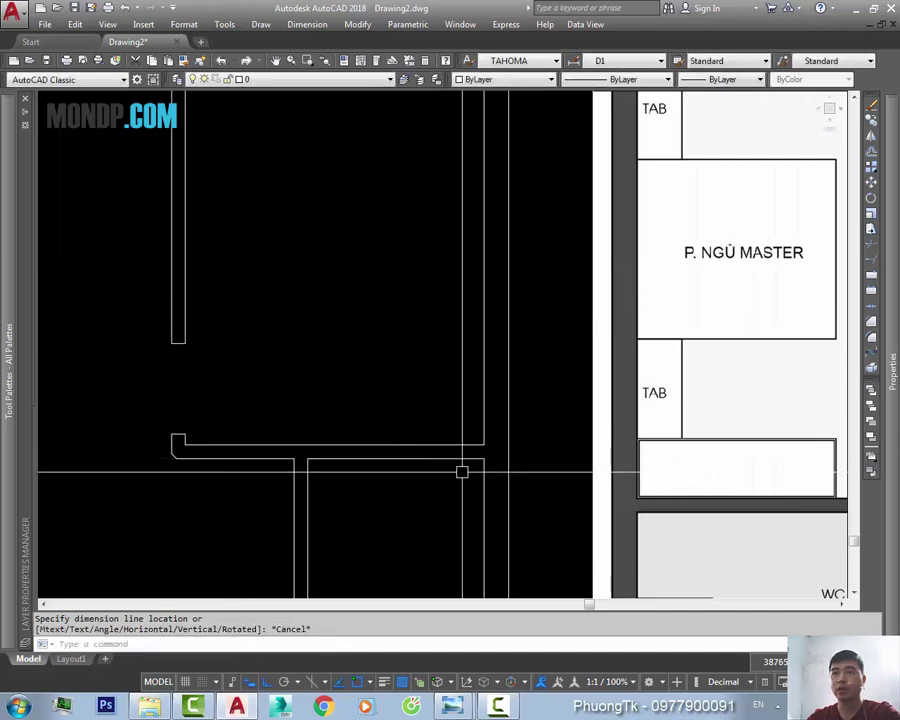
- Stretch the lower wall run by 7 units with STRETCH
scroll(500, 406, up, 2)
scroll(532, 396, up, 1)
text(s)
key(space)
scroll(532, 370, up, 2)
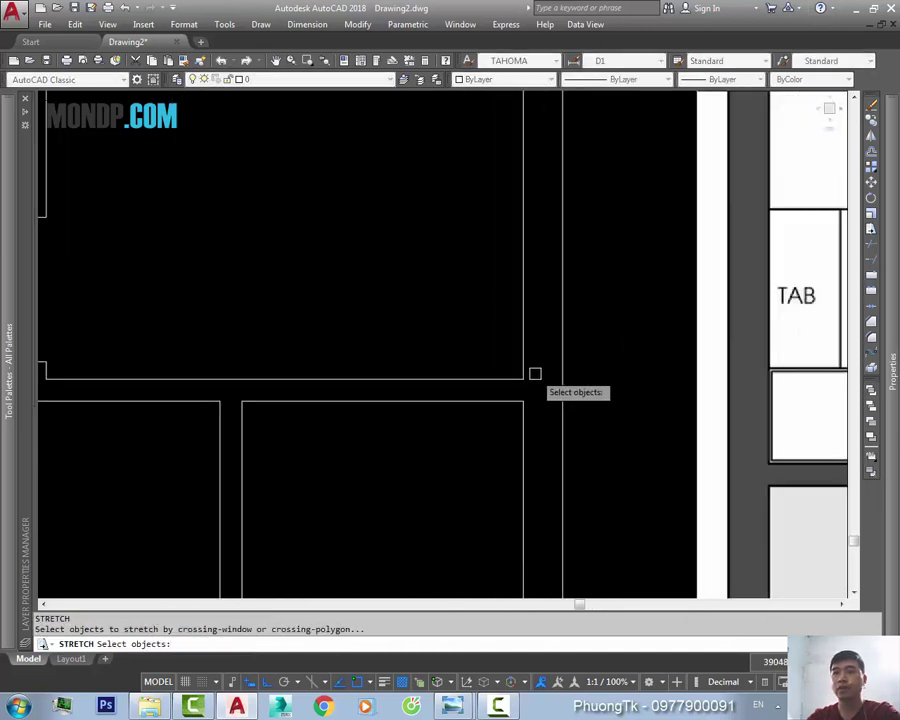
click(552, 364)
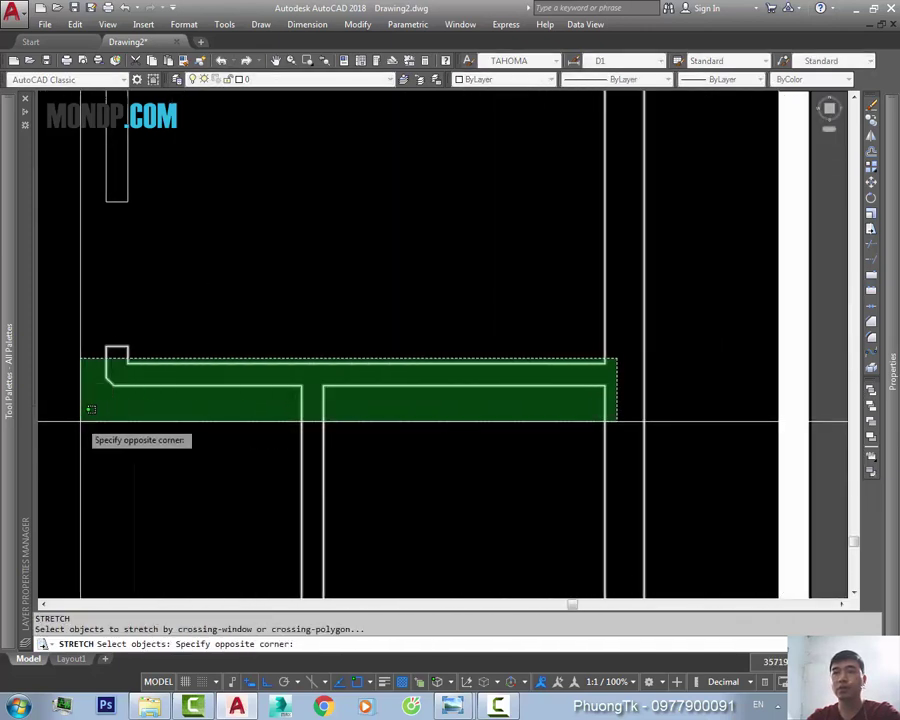
click(86, 408)
scroll(288, 362, up, 2)
key(space)
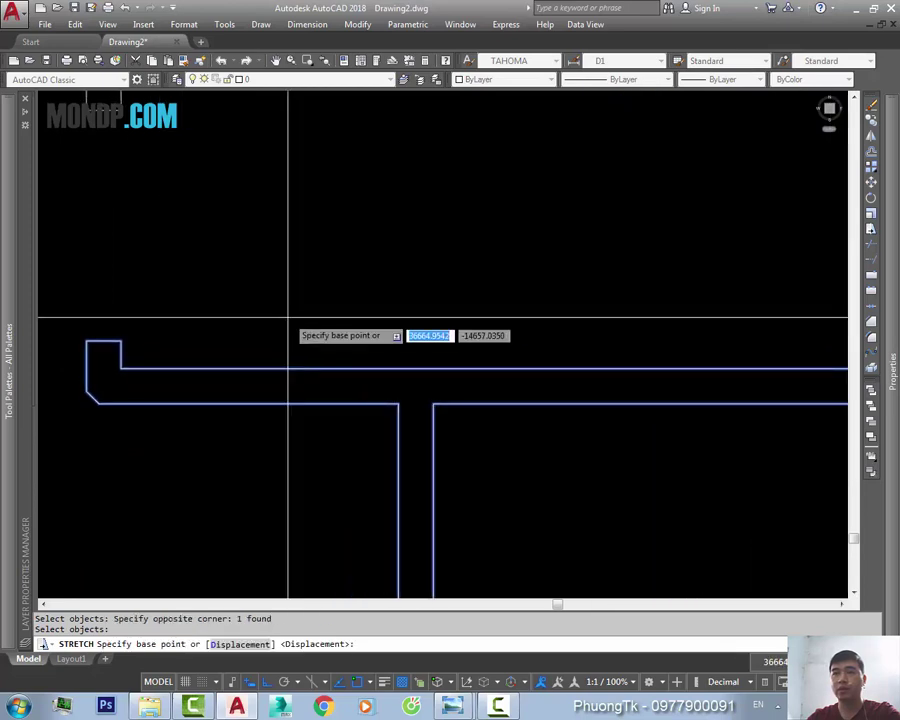
click(288, 315)
text(7)
key(Return)
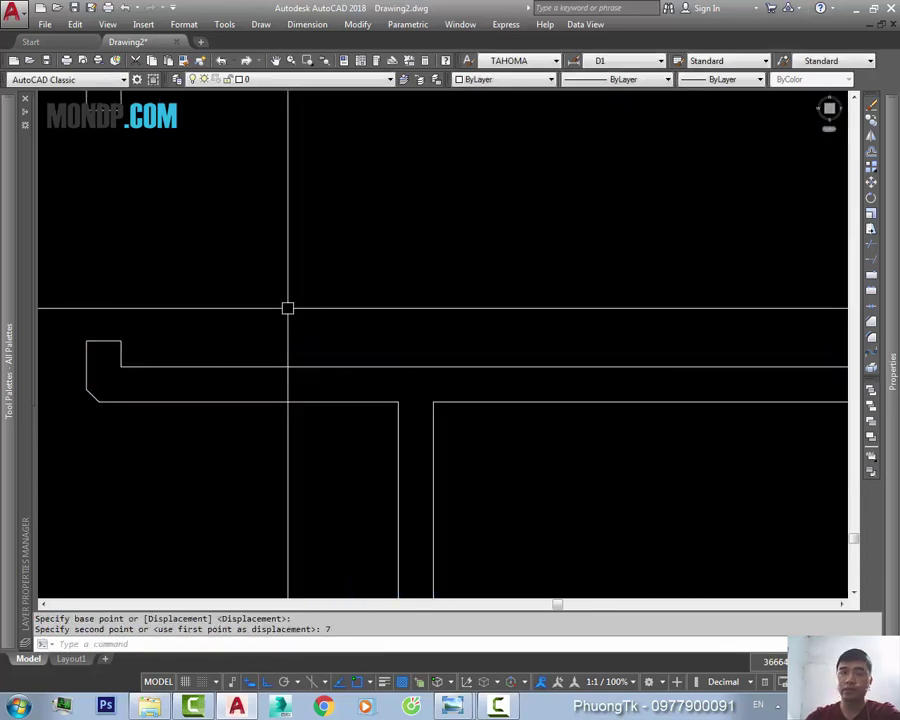
key(Escape)
scroll(446, 360, down, 3)
key(space)
key(Escape)
- Measure the adjacent vertical wall with DLI, reading 3660, then discard the dimension
middle_drag(518, 420, 518, 515)
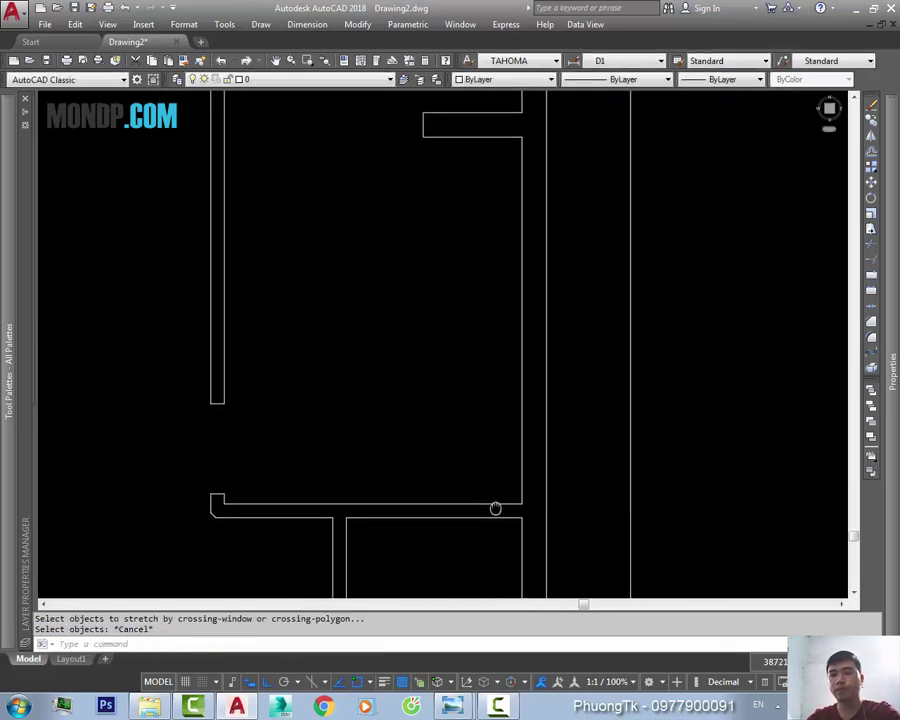
text(dli)
key(space)
click(520, 500)
click(522, 137)
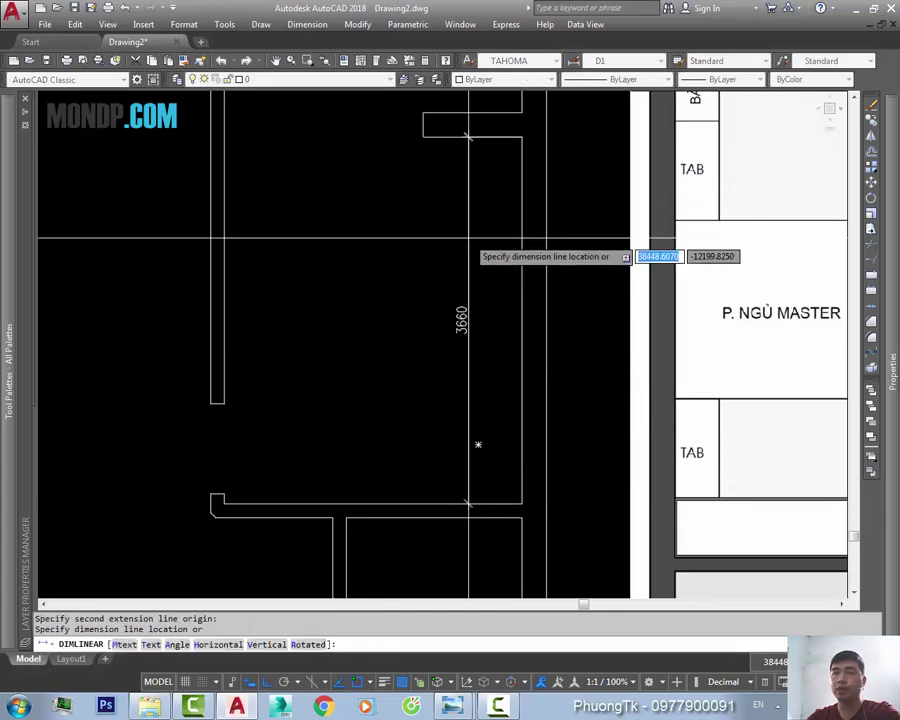
key(Escape)
middle_drag(480, 476, 484, 360)
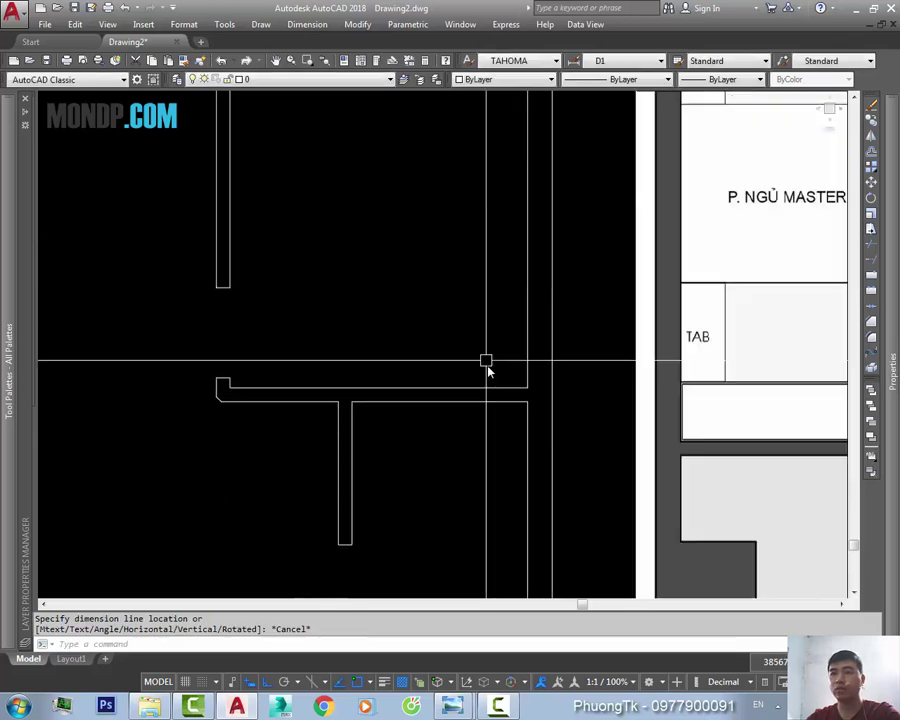
text(s)
key(space)
key(Escape)
- Check the annotated floor-plan photo, then begin a DLI dimension on the bedroom's right wall
click(455, 651)
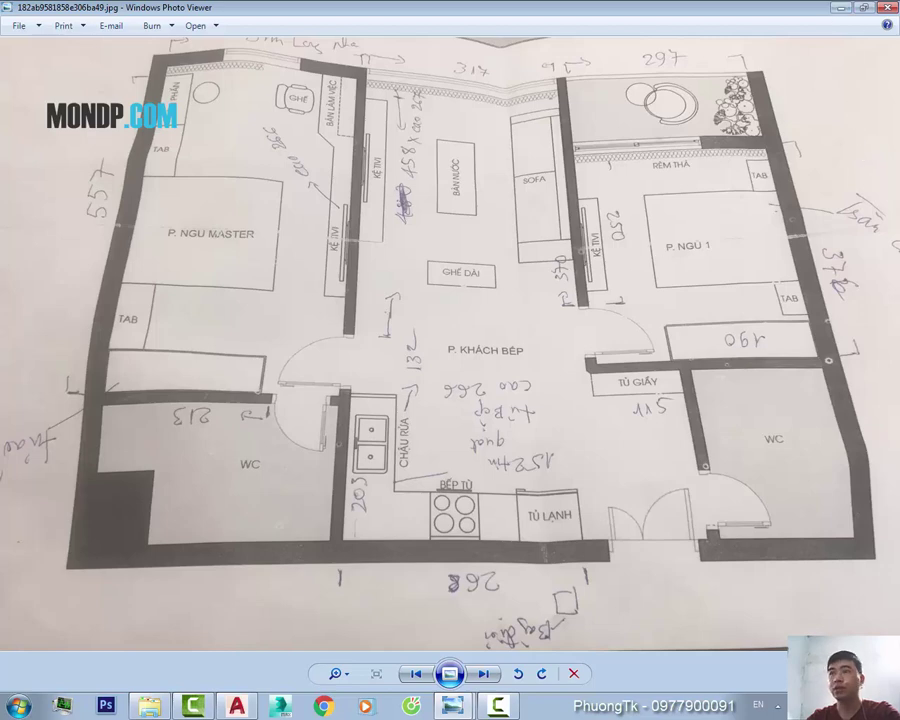
key(alt+Tab)
text(dli)
key(space)
middle_drag(540, 238, 524, 300)
- Measure the master bedroom's right wall height before adjusting it
click(527, 175)
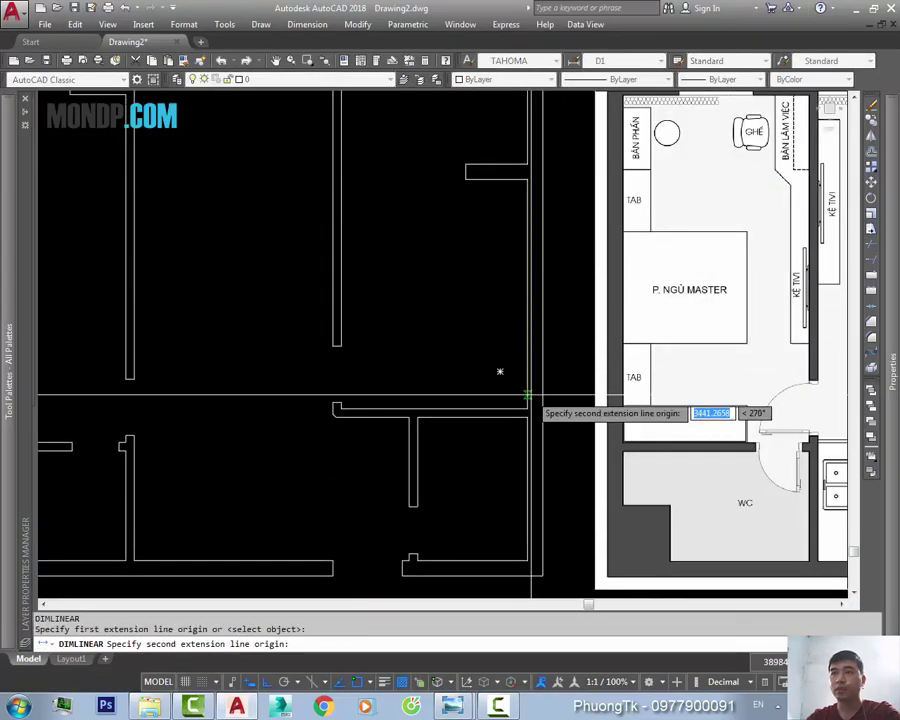
click(527, 396)
scroll(540, 420, up, 3)
scroll(577, 456, up, 1)
key(Escape)
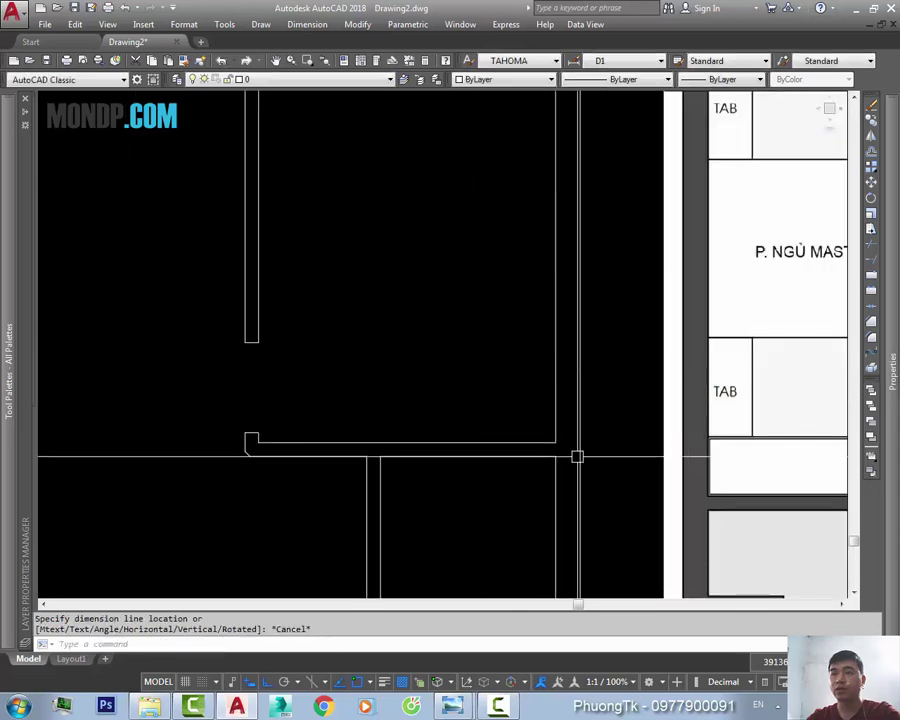
- Stretch the bedroom's lower wall by 100 units
text(s)
key(space)
click(603, 441)
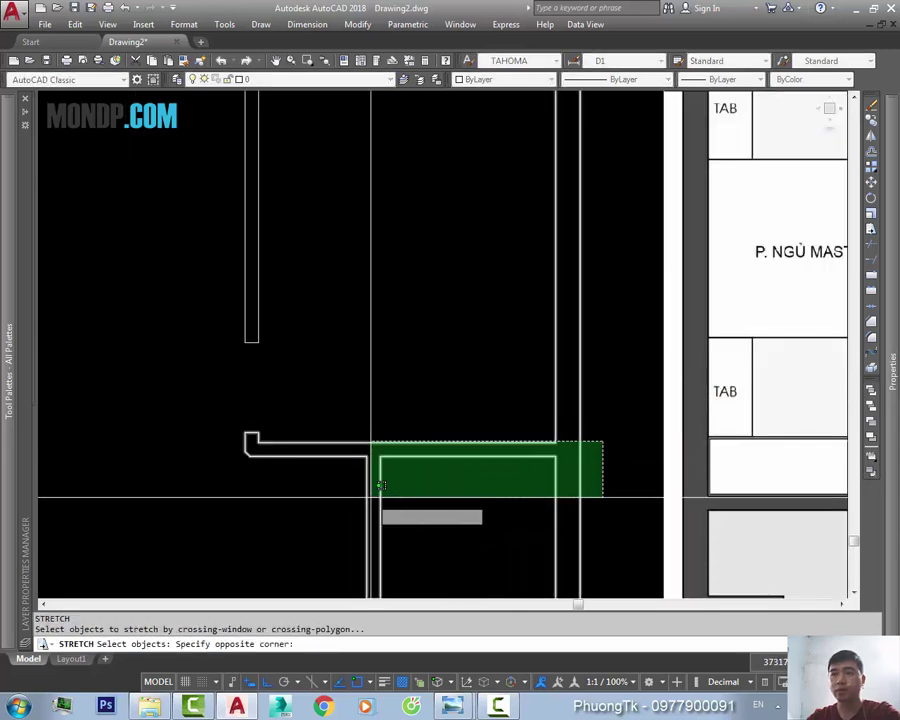
click(218, 486)
key(space)
click(268, 502)
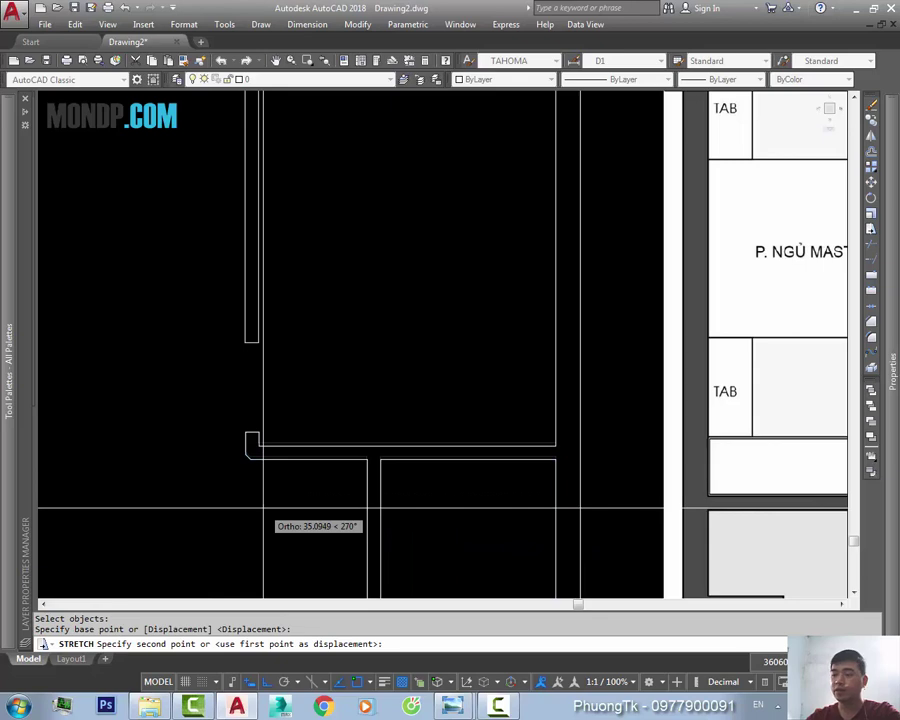
text(100)
key(Return)
key(Escape)
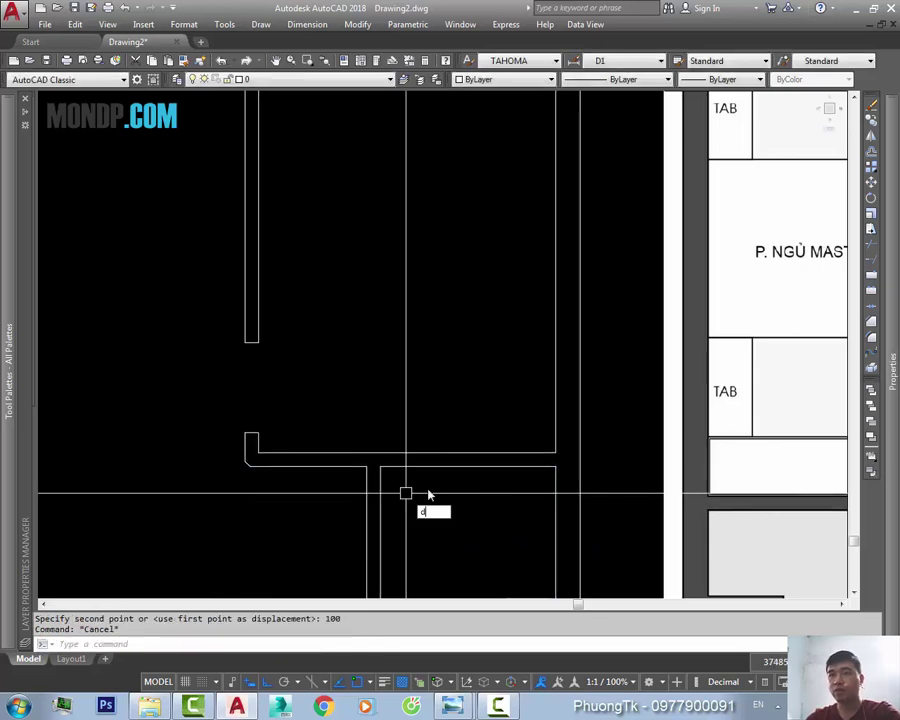
- Confirm with DLI that the bedroom height now measures 3760
text(dli)
key(space)
click(538, 449)
scroll(555, 452, down, 3)
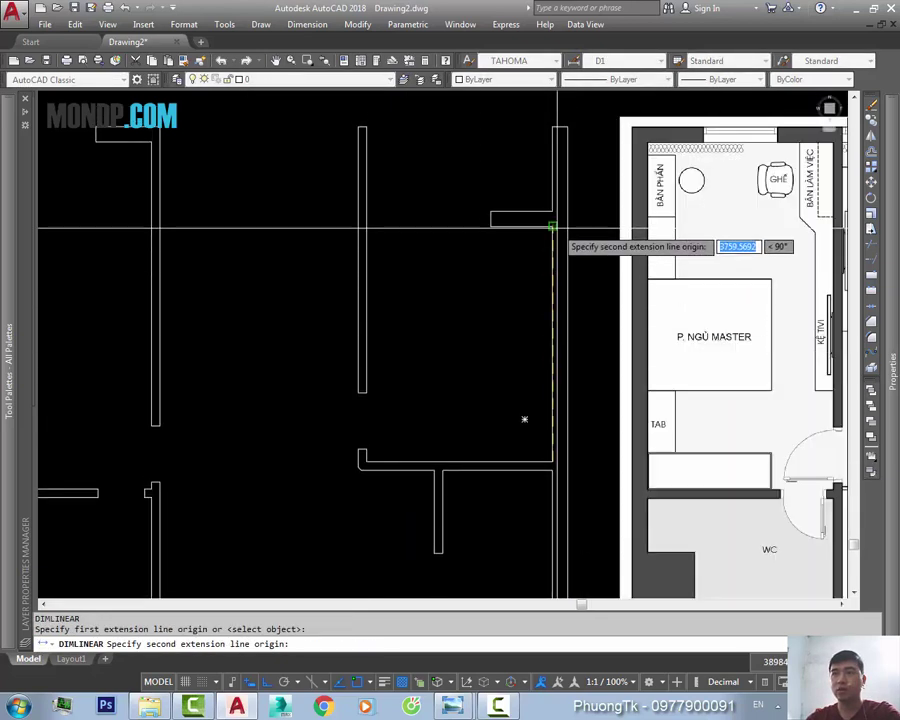
click(548, 281)
scroll(576, 362, up, 3)
key(Escape)
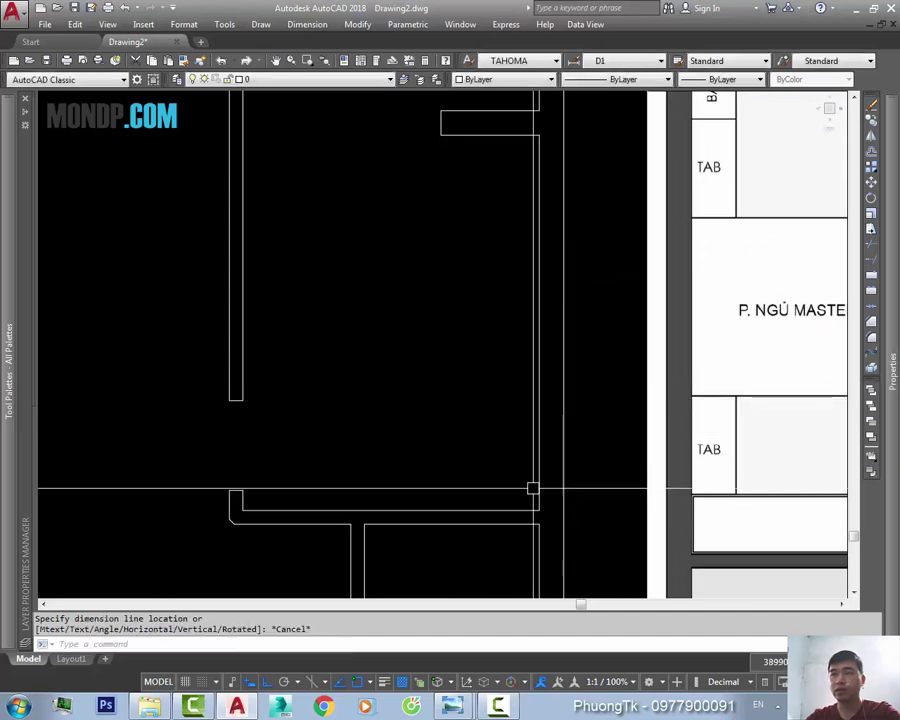
- Review the wall outlines across the plan, then bring up the floor-plan photo
middle_drag(447, 529, 460, 372)
click(449, 369)
scroll(449, 371, down, 3)
key(Escape)
scroll(453, 414, up, 3)
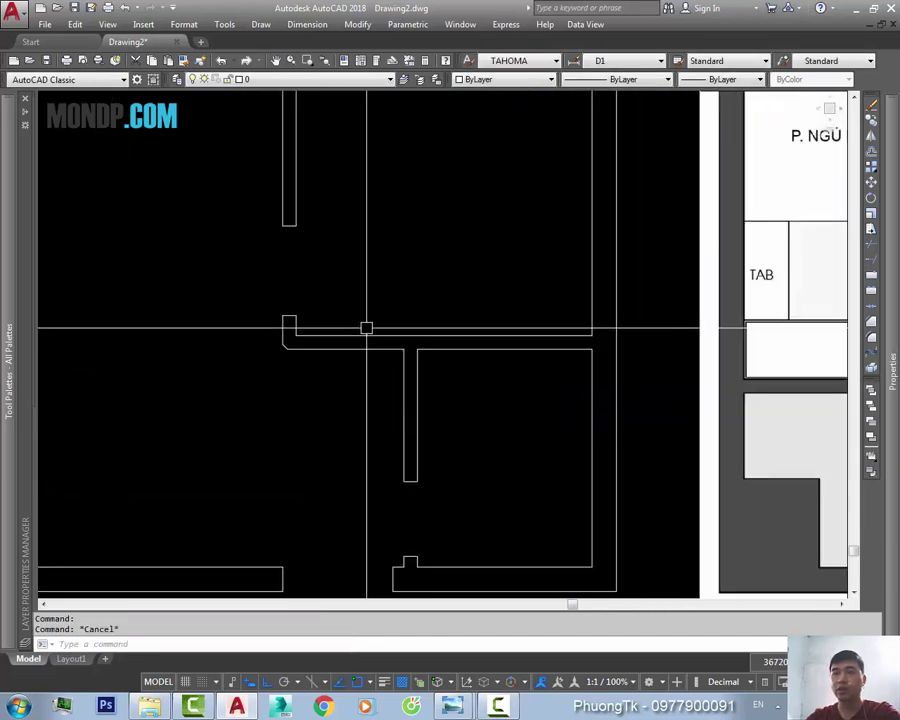
scroll(333, 359, up, 2)
click(339, 398)
key(Escape)
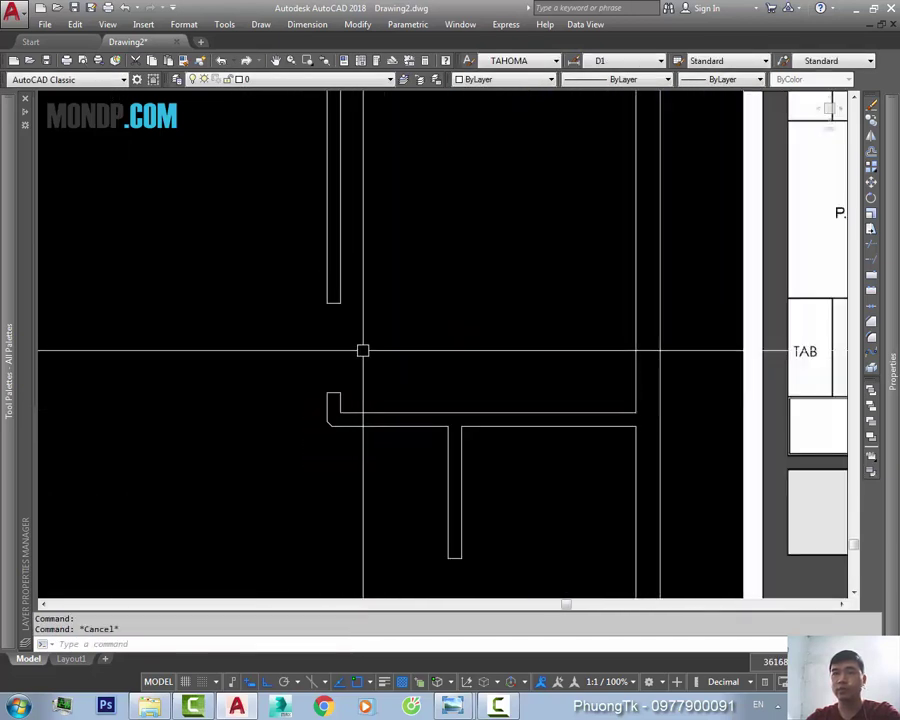
middle_drag(362, 348, 386, 474)
scroll(474, 383, down, 1)
mouse_move(474, 383)
middle_down()
mouse_move(468, 297)
mouse_move(592, 373)
mouse_move(511, 395)
middle_up()
scroll(450, 430, up, 1)
scroll(518, 460, down, 2)
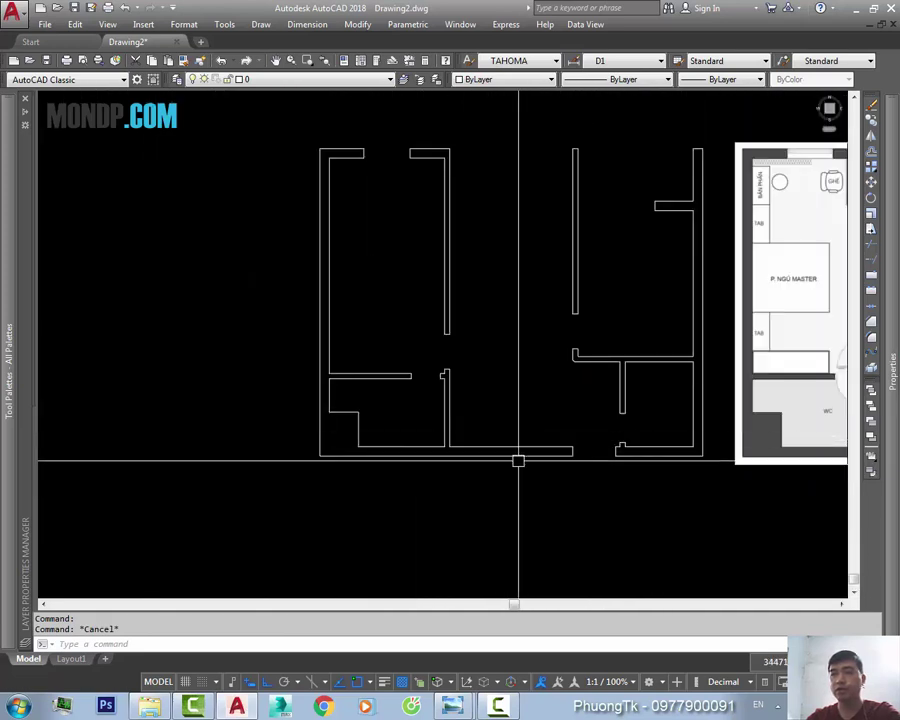
click(445, 652)
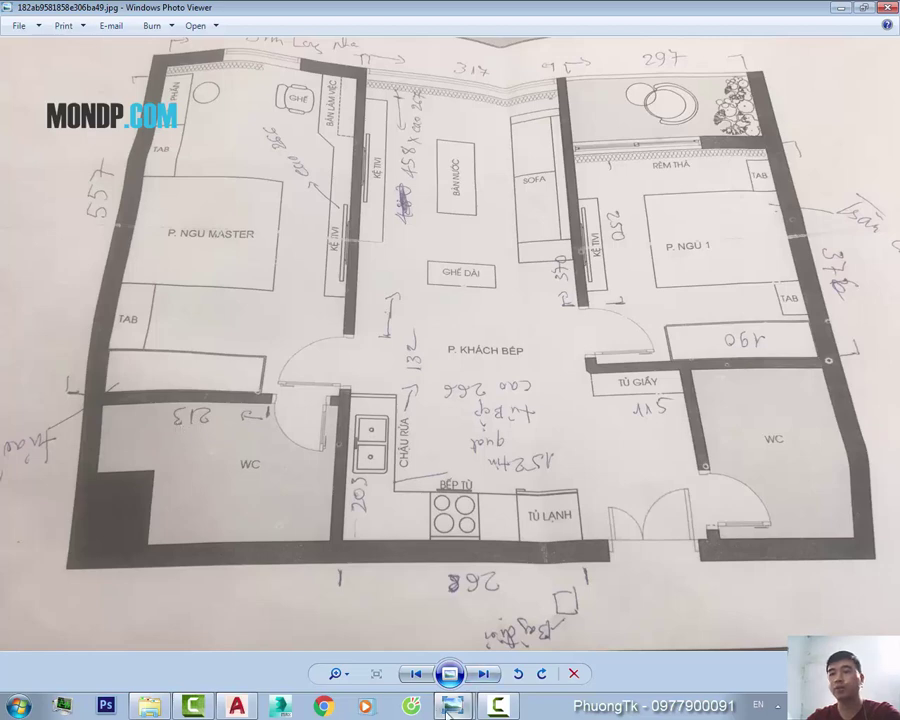
- View the clean floor-plan image for comparison, then return to Drawing2.dwg
click(244, 671)
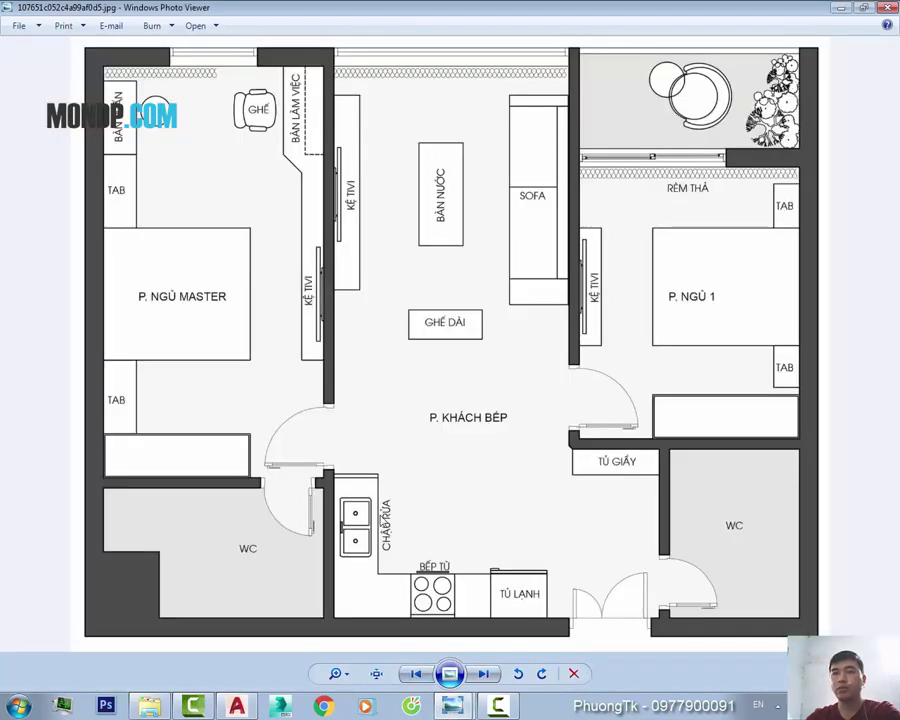
click(262, 710)
key(Return)
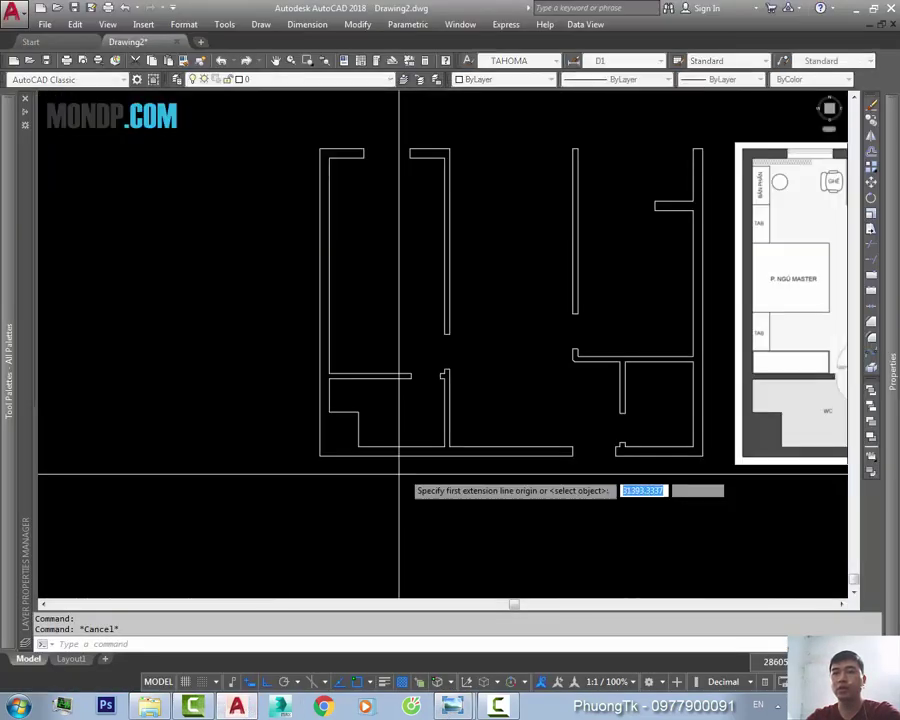
scroll(480, 366, up, 5)
click(400, 363)
click(191, 363)
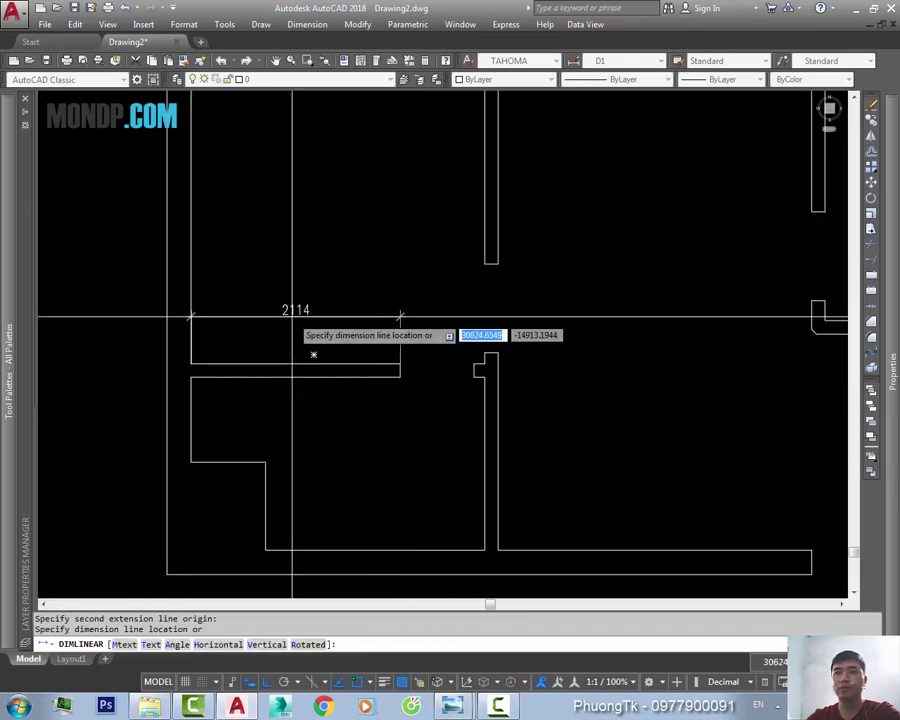
scroll(290, 310, up, 2)
scroll(317, 320, down, 2)
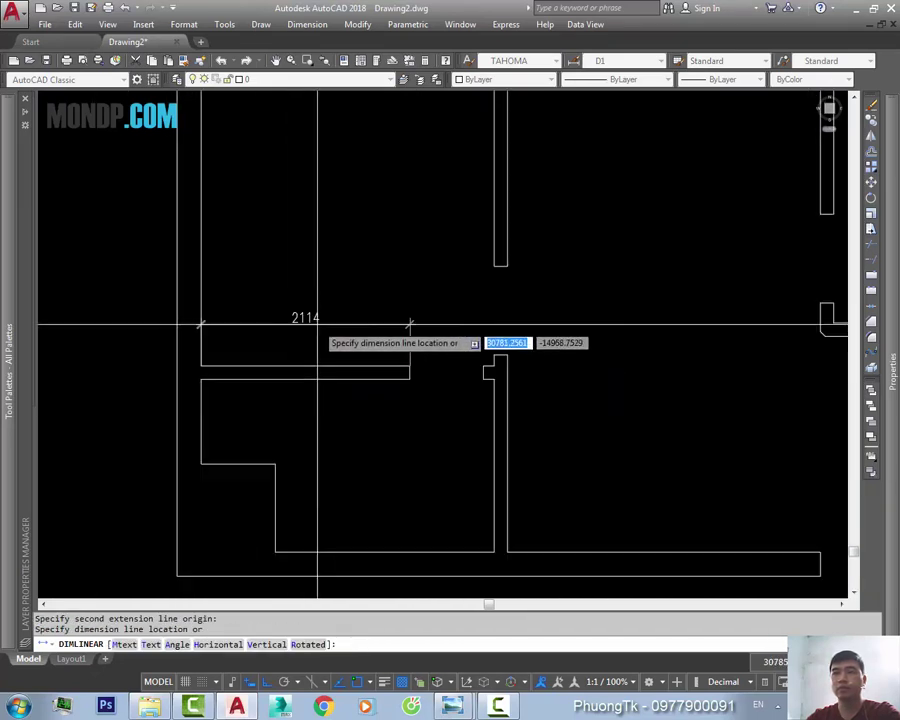
scroll(278, 328, up, 2)
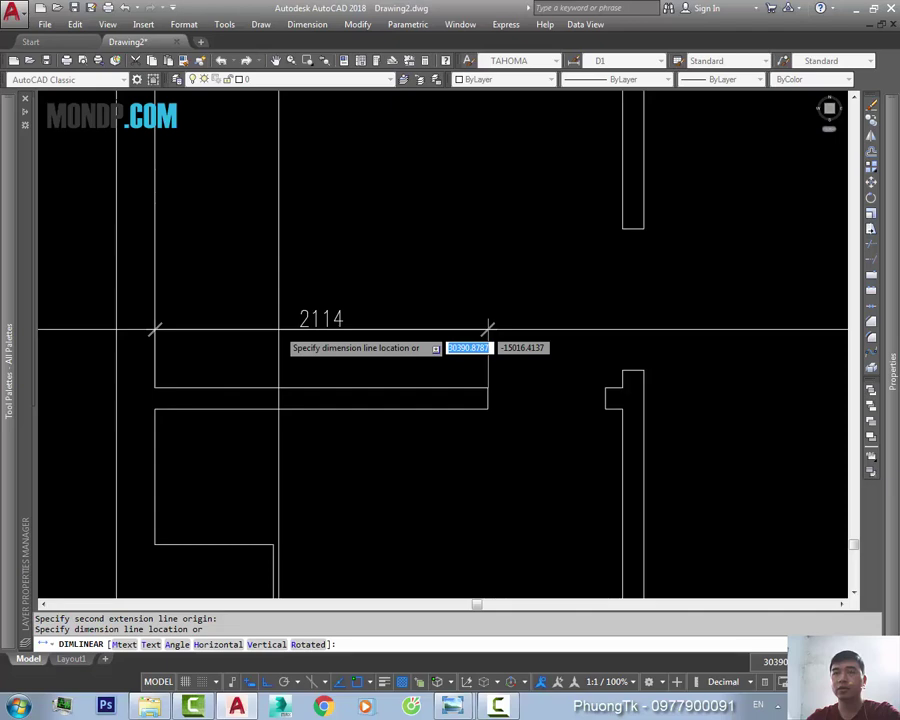
key(Escape)
key(Return)
click(488, 387)
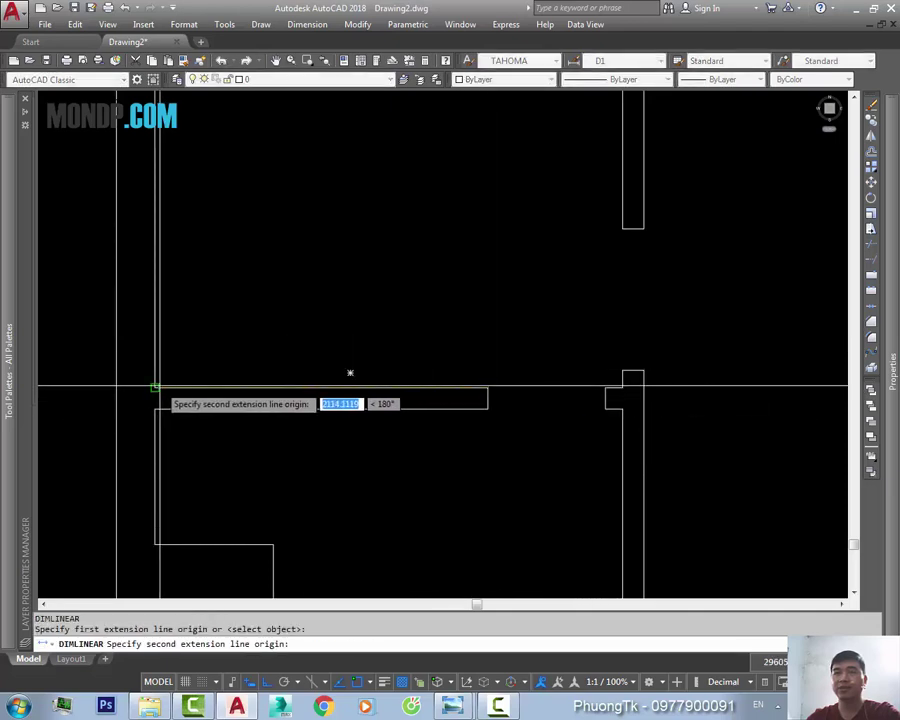
click(155, 386)
scroll(292, 343, down, 3)
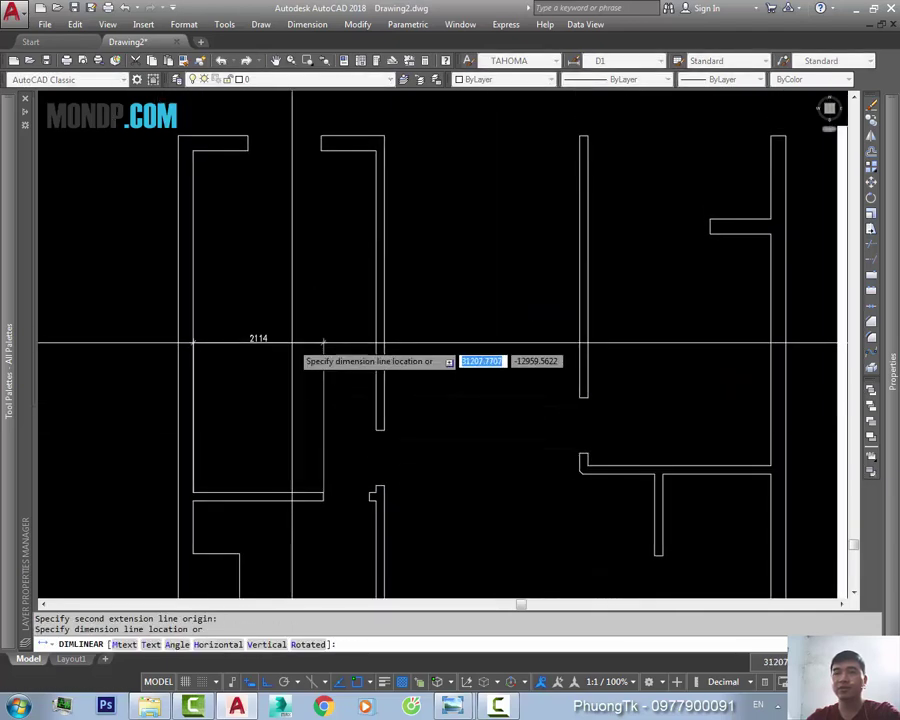
key(Escape)
mouse_move(452, 706)
click(442, 648)
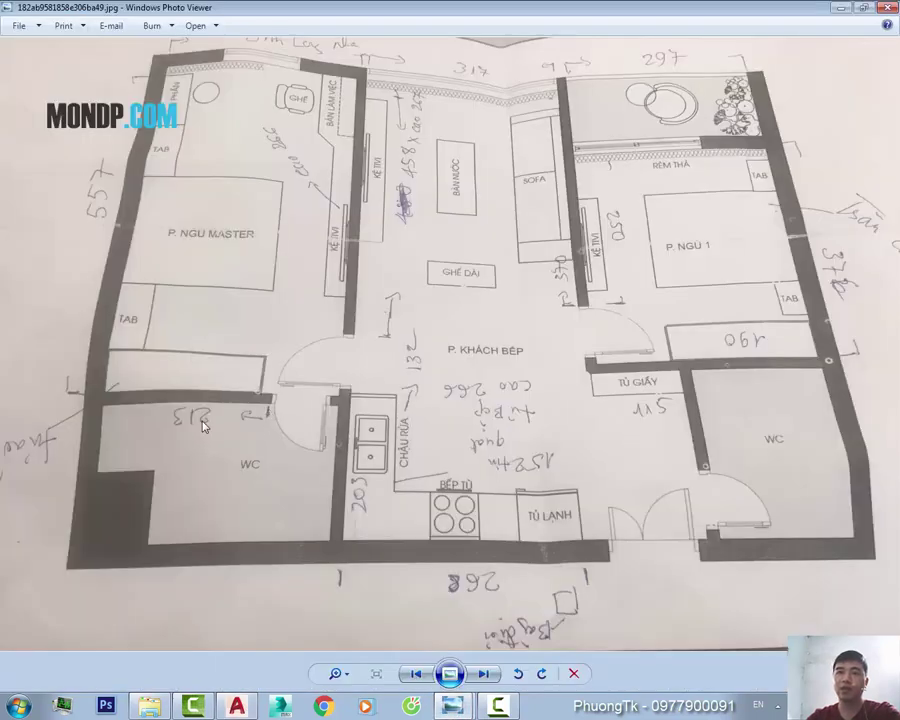
click(452, 706)
- Measure the distance between two wall lines, which reads 2114
key(space)
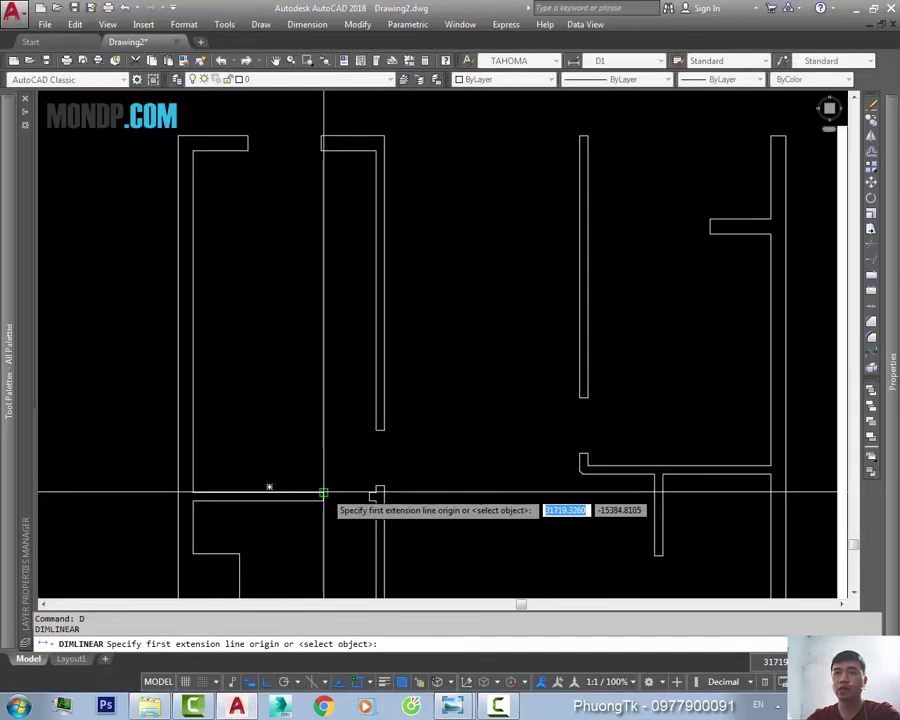
click(322, 493)
click(211, 491)
scroll(442, 466, up, 3)
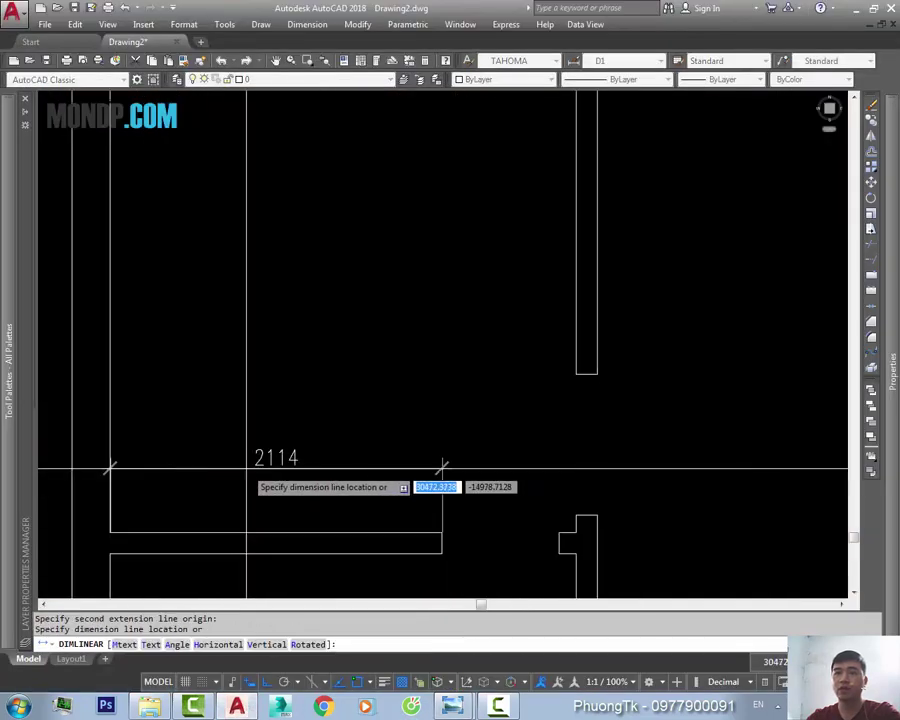
key(Escape)
scroll(380, 516, down, 3)
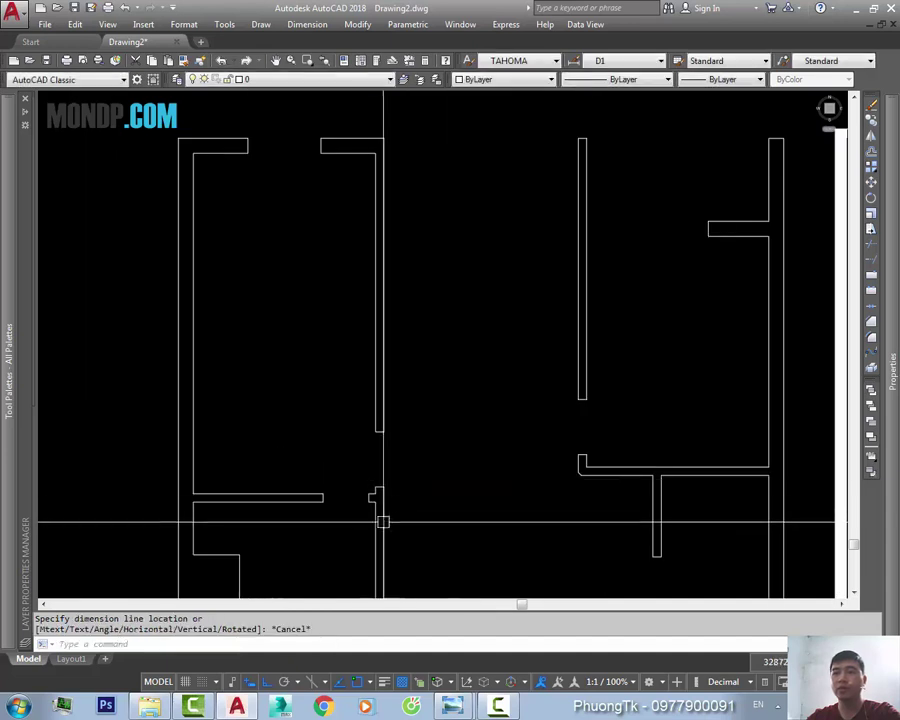
scroll(414, 460, up, 2)
scroll(424, 462, up, 2)
scroll(434, 474, up, 2)
- Measure the small gap between the walls, which reads 109
key(space)
click(435, 470)
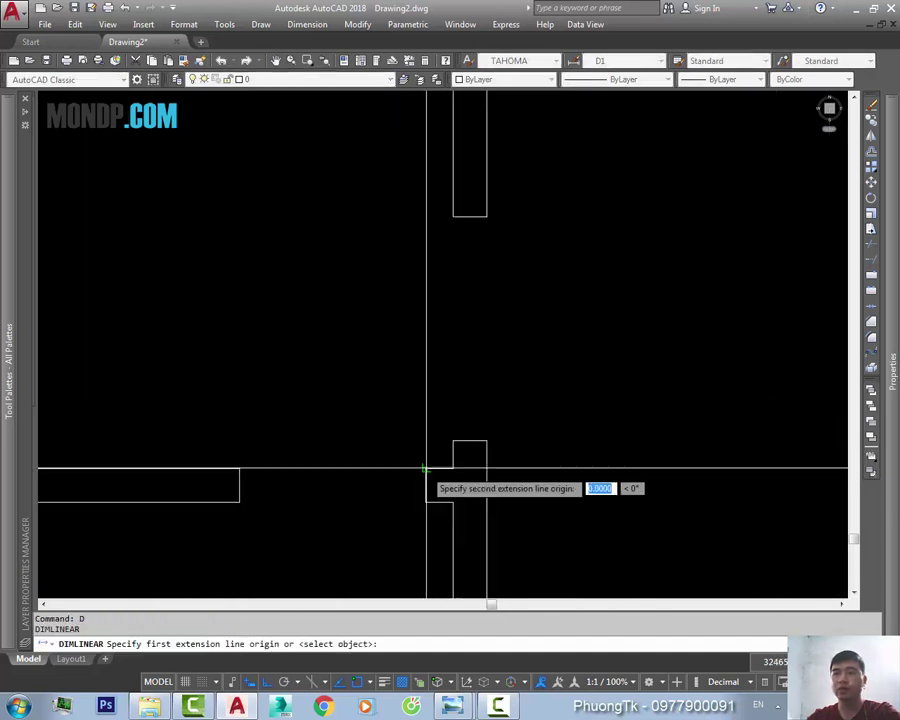
click(453, 470)
key(Escape)
scroll(544, 421, down, 2)
- Draw a vertical line along the upper wall
middle_drag(544, 421, 626, 398)
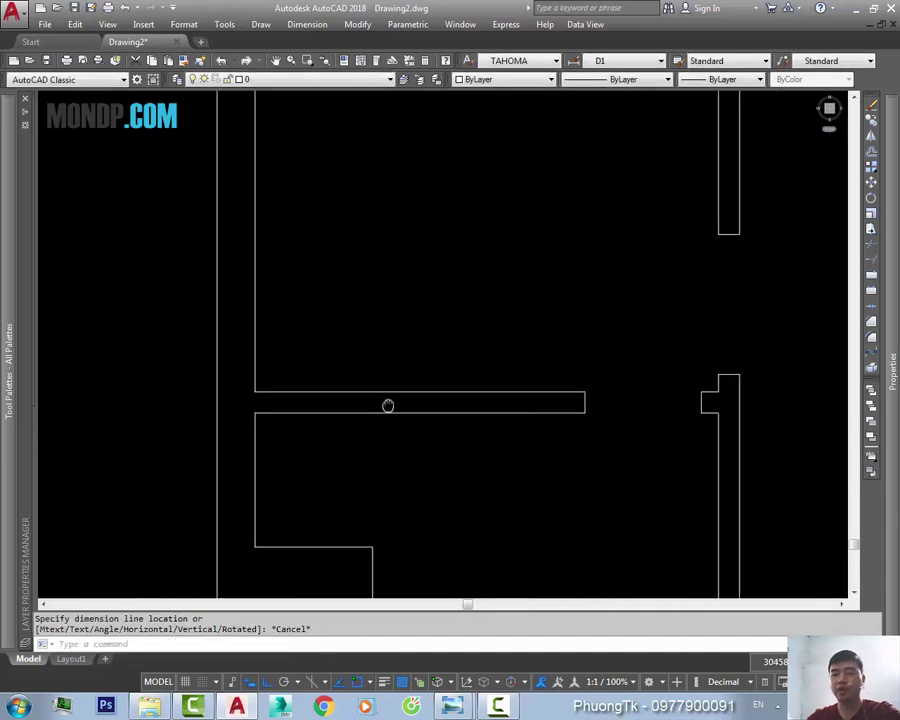
key(l)
key(space)
click(266, 388)
click(266, 459)
key(Escape)
- Move the vertical wall line 2130 to the right
click(266, 459)
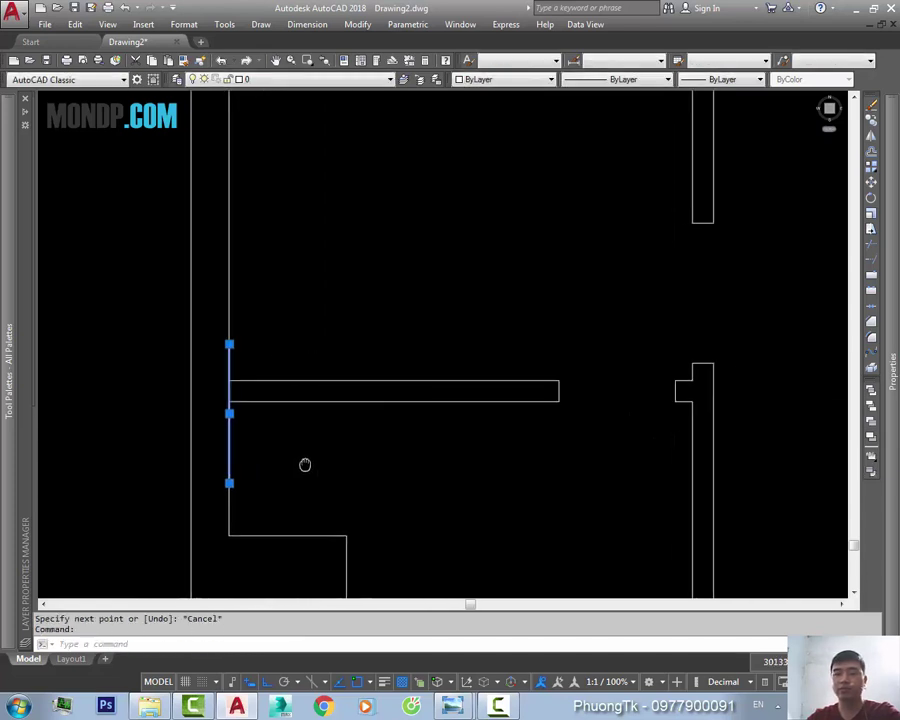
key(m)
key(space)
click(286, 451)
text(213)
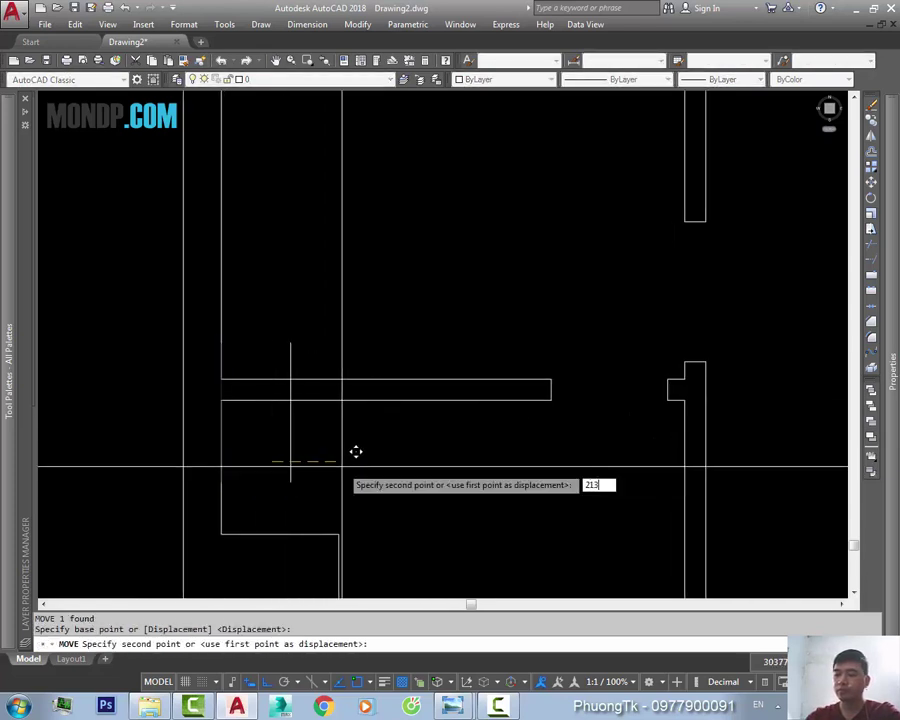
text(0)
key(Return)
key(Escape)
- Try stretching the right wall end with a crossing window, then cancel
middle_drag(341, 466, 526, 414)
scroll(600, 385, up, 3)
key(s)
key(space)
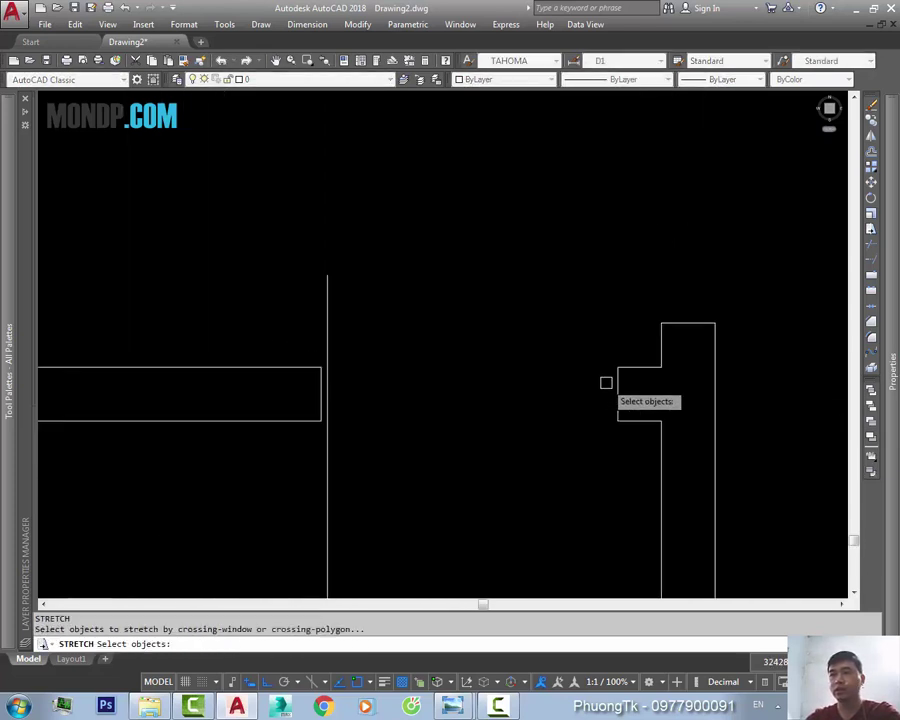
click(636, 354)
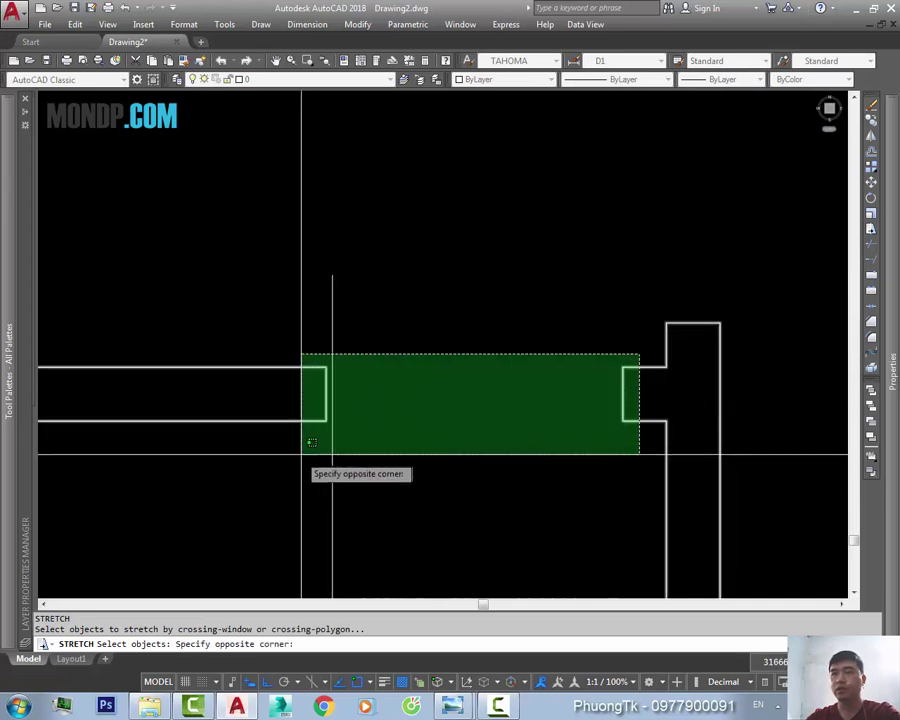
click(300, 448)
scroll(318, 375, up, 2)
key(Return)
click(332, 347)
key(Escape)
scroll(414, 390, down, 5)
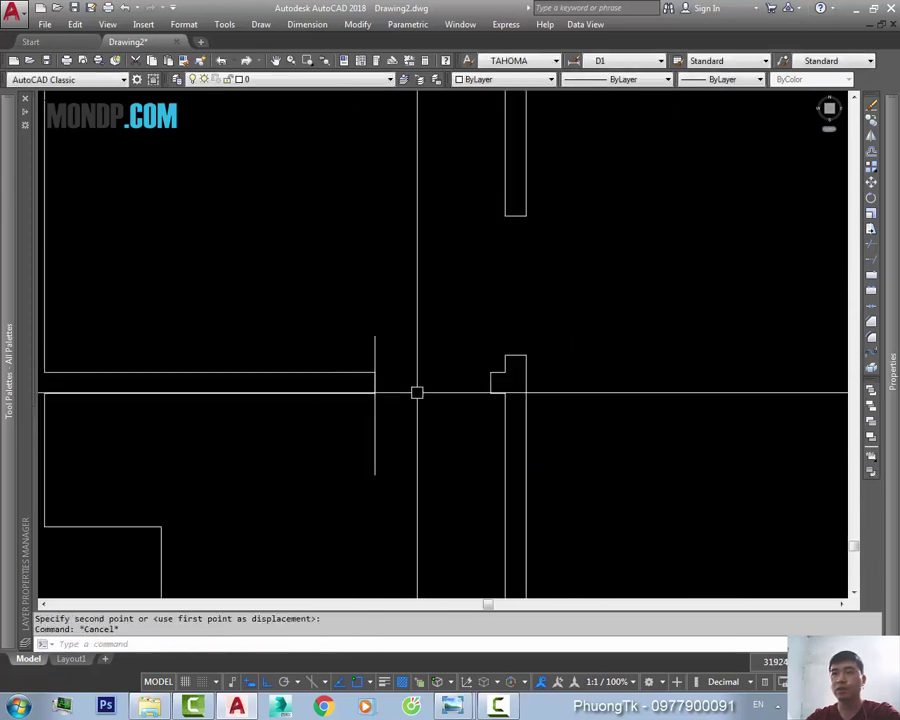
scroll(504, 410, up, 2)
key(Escape)
- Check the opening width with DLI, which reads 746
text(dli)
key(Return)
click(391, 389)
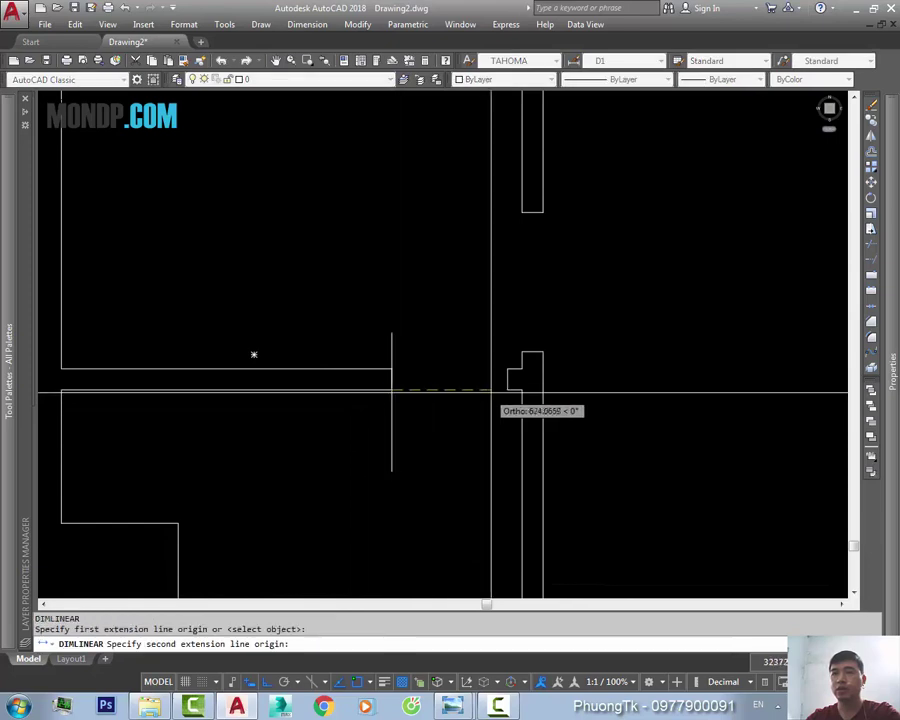
click(507, 389)
scroll(440, 398, up, 4)
key(Escape)
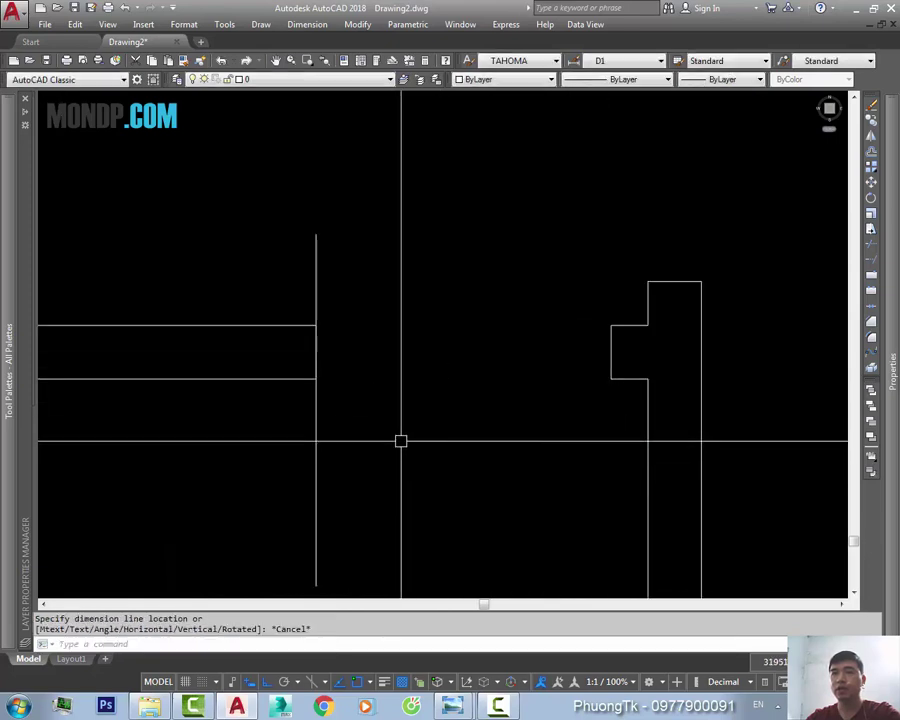
- Copy the vertical jamb line 750 to the right
text(co)
key(Return)
drag(330, 440, 231, 482)
key(Return)
click(391, 450)
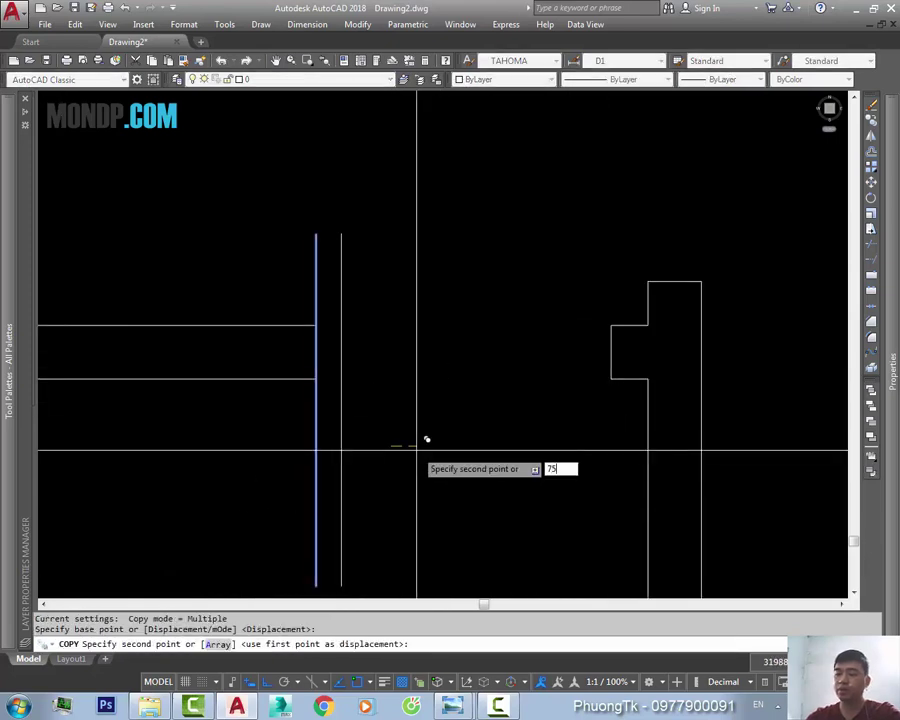
text(0)
key(Return)
key(Escape)
scroll(637, 336, up, 2)
- Start stretching the wall end, then cancel the stretch
text(s)
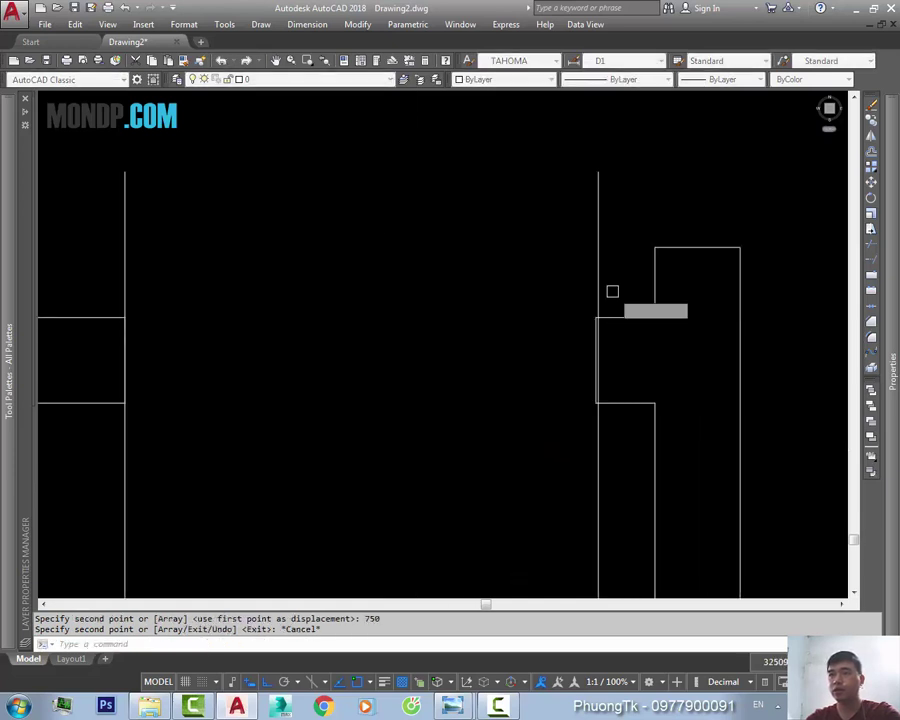
key(Return)
drag(613, 291, 592, 368)
key(Return)
key(Escape)
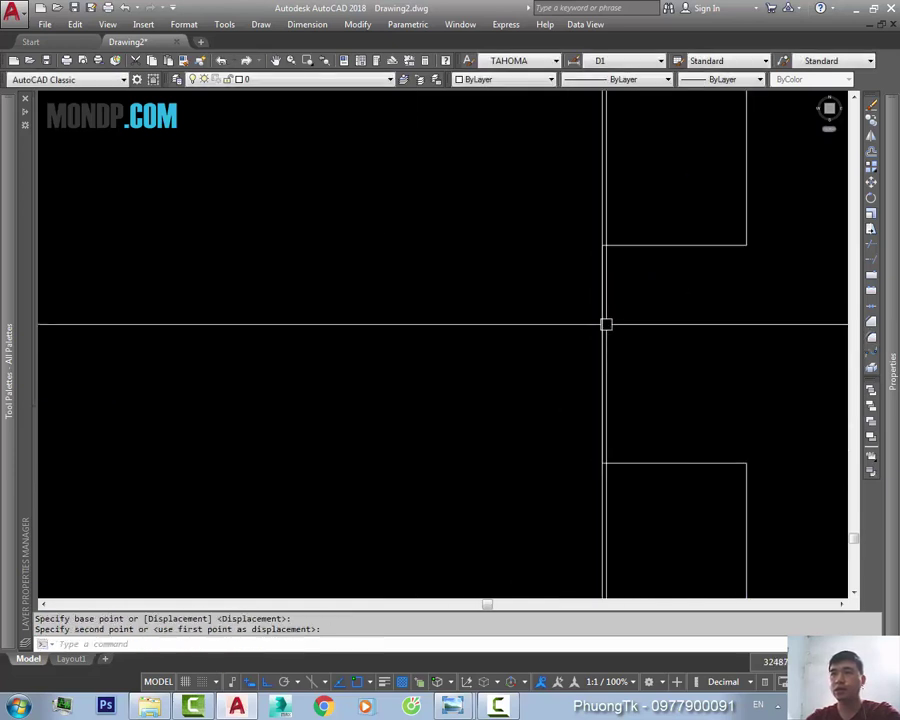
scroll(601, 321, down, 3)
- Erase the two leftover vertical lines
click(622, 237)
click(129, 247)
text(e)
key(Return)
scroll(454, 407, down, 4)
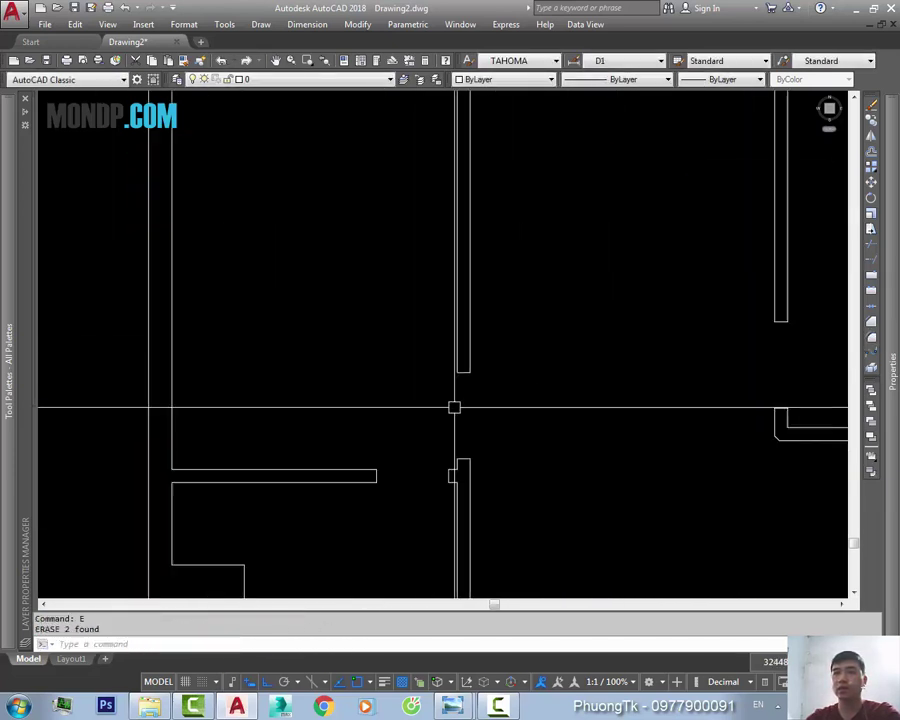
scroll(487, 394, down, 2)
scroll(459, 403, up, 3)
- Draw a short horizontal line from the wall corner
text(l)
key(Return)
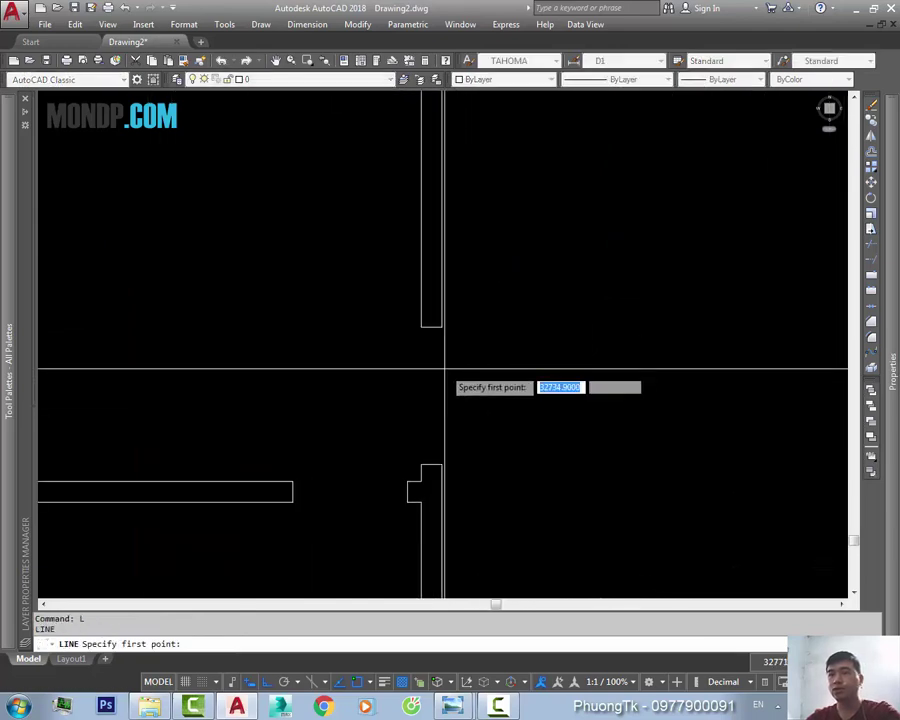
click(421, 326)
click(557, 326)
key(Escape)
- Measure the vertical opening, which reads 897
click(442, 326)
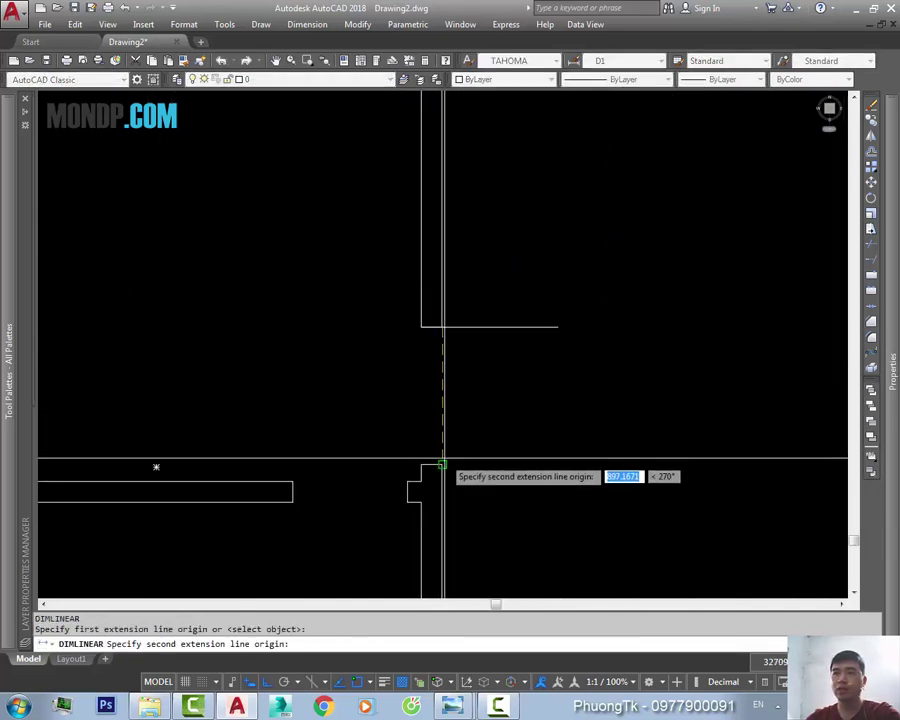
click(442, 465)
scroll(466, 424, up, 2)
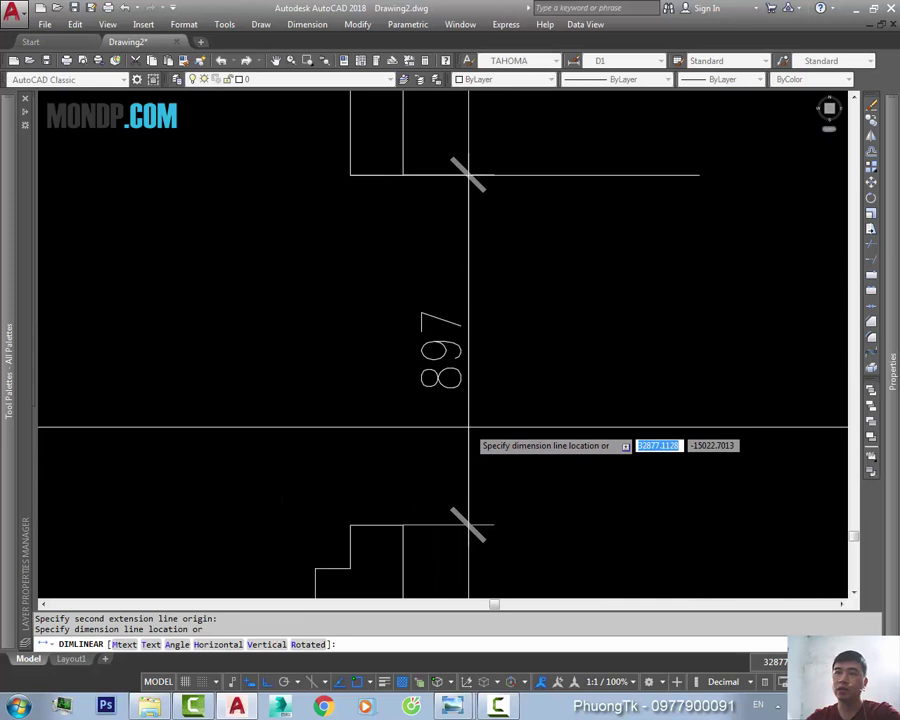
key(Escape)
scroll(469, 427, down, 2)
- Copy the horizontal wall line 900 downward
text(co)
key(Return)
drag(544, 348, 502, 312)
click(539, 399)
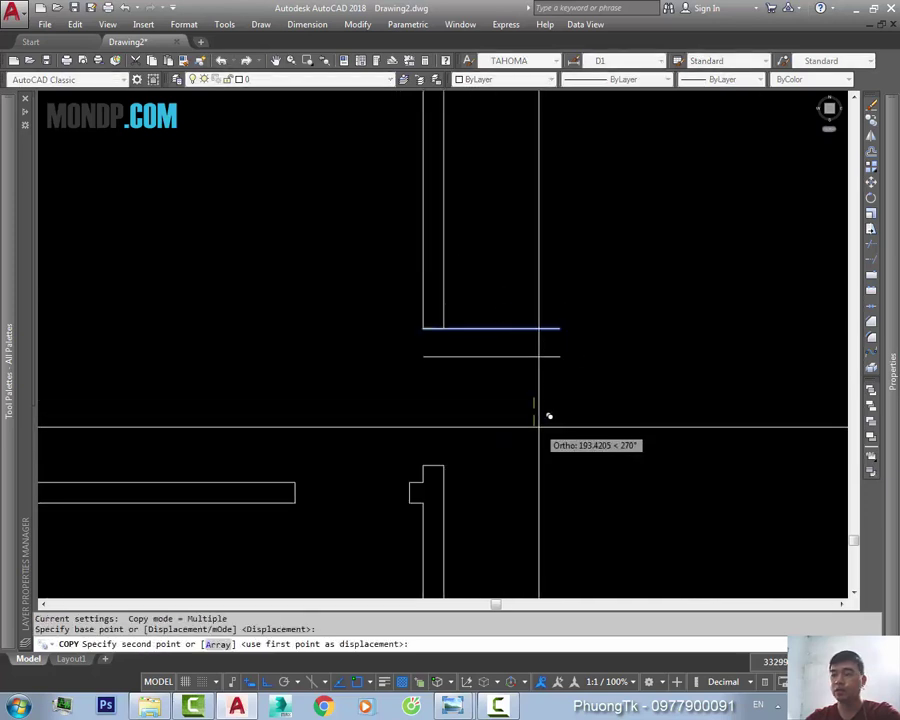
key(Escape)
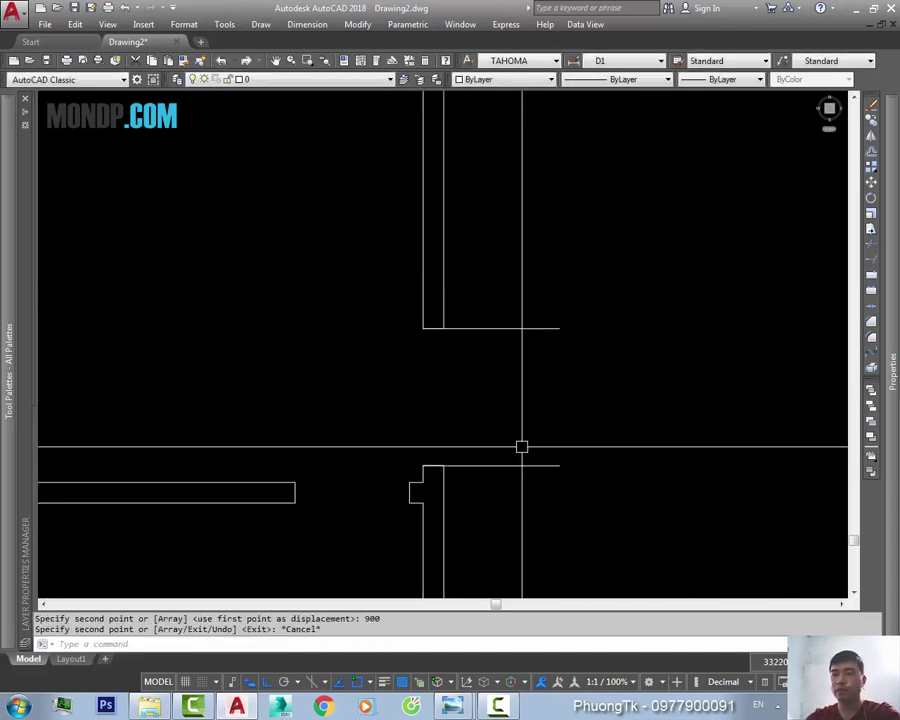
- Select only the wall outline for a stretch, then cancel it
text(s)
key(Return)
scroll(441, 451, up, 2)
click(540, 448)
click(373, 477)
middle_drag(470, 480, 439, 470)
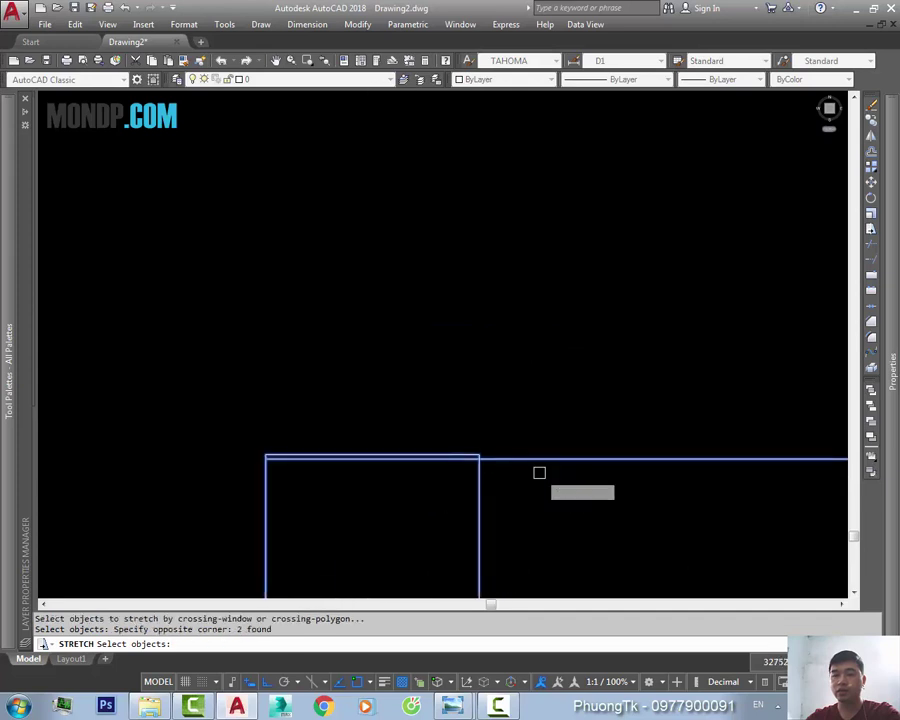
click(607, 487)
click(462, 446)
scroll(462, 446, up, 2)
key(Return)
click(457, 462)
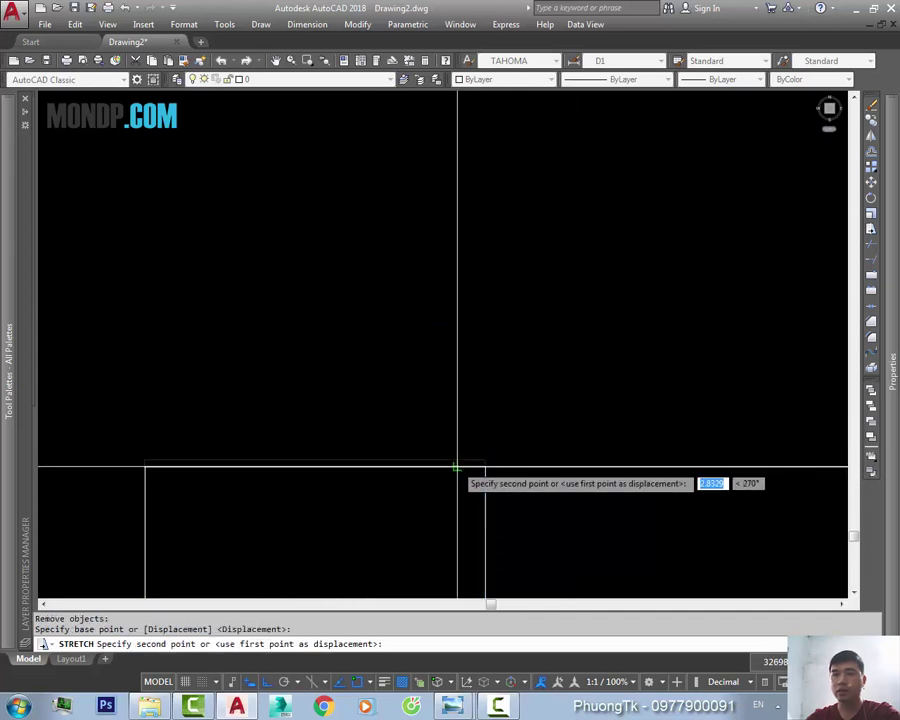
key(Escape)
click(552, 452)
scroll(490, 416, down, 2)
scroll(516, 366, down, 2)
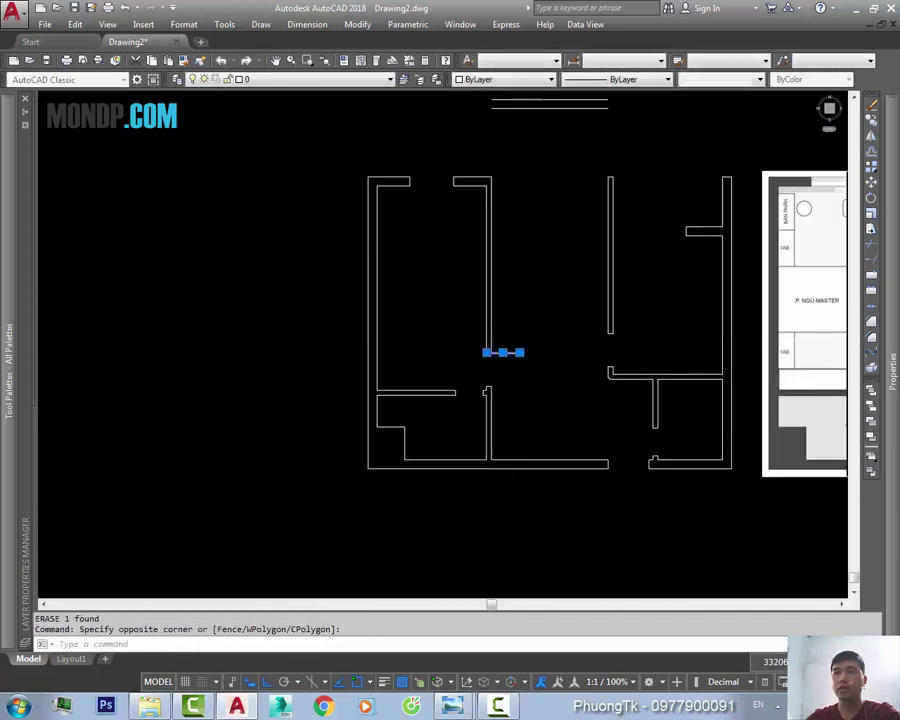
- Measure the top-left door opening, which reads 1189
key(Escape)
scroll(410, 240, up, 4)
text(D)
key(Return)
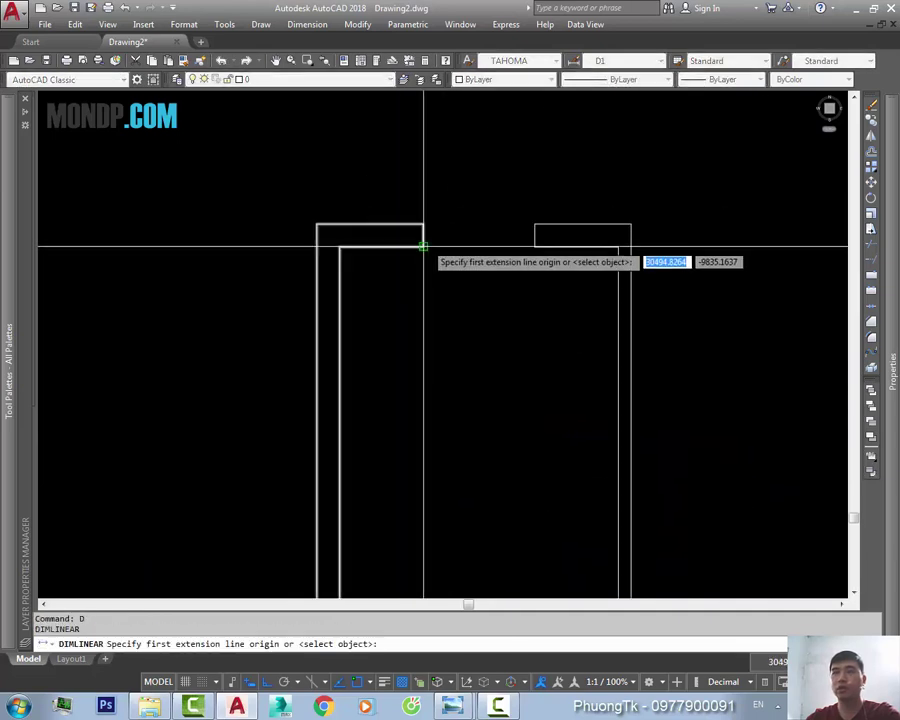
click(423, 246)
click(533, 247)
scroll(487, 255, up, 4)
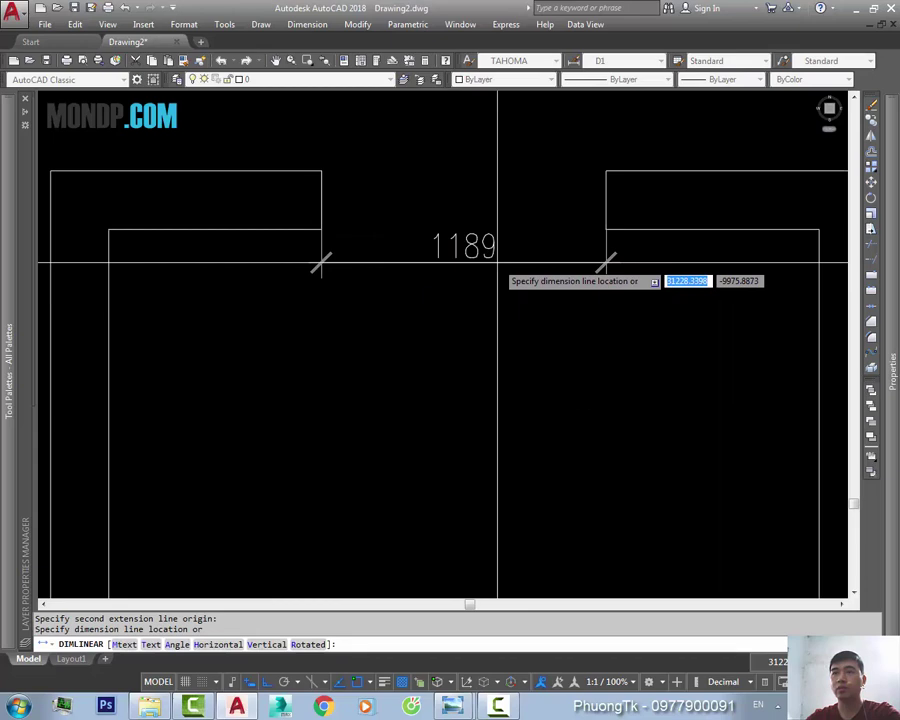
scroll(497, 262, down, 2)
key(Escape)
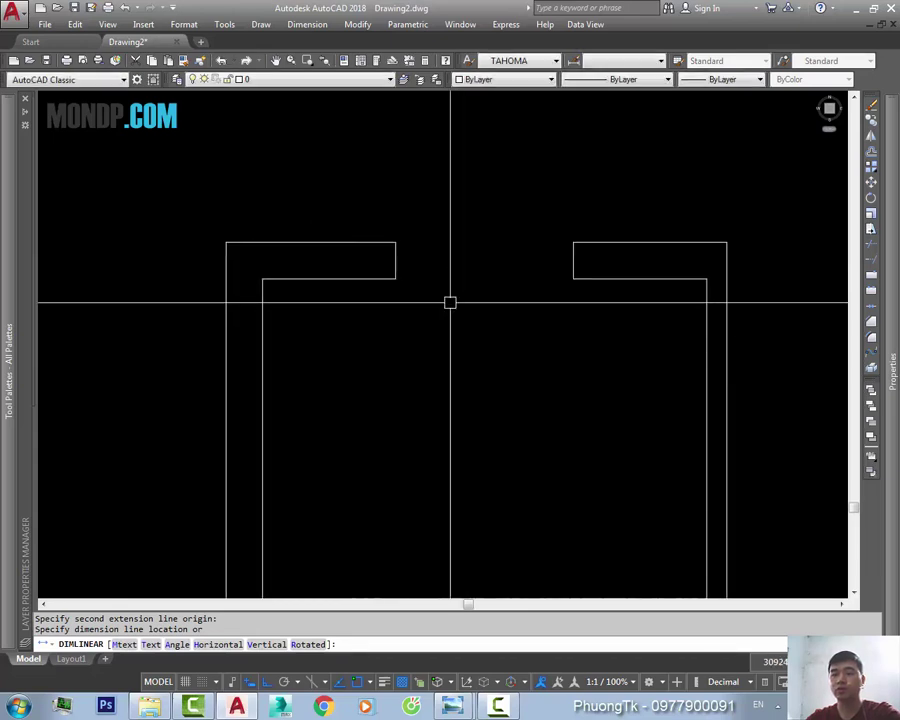
- Draw a vertical jamb line up from the door-frame corner
text(L)
key(Return)
click(395, 278)
click(396, 166)
key(Escape)
- Copy the jamb line 1190 to the right
text(co)
key(Return)
key(Return)
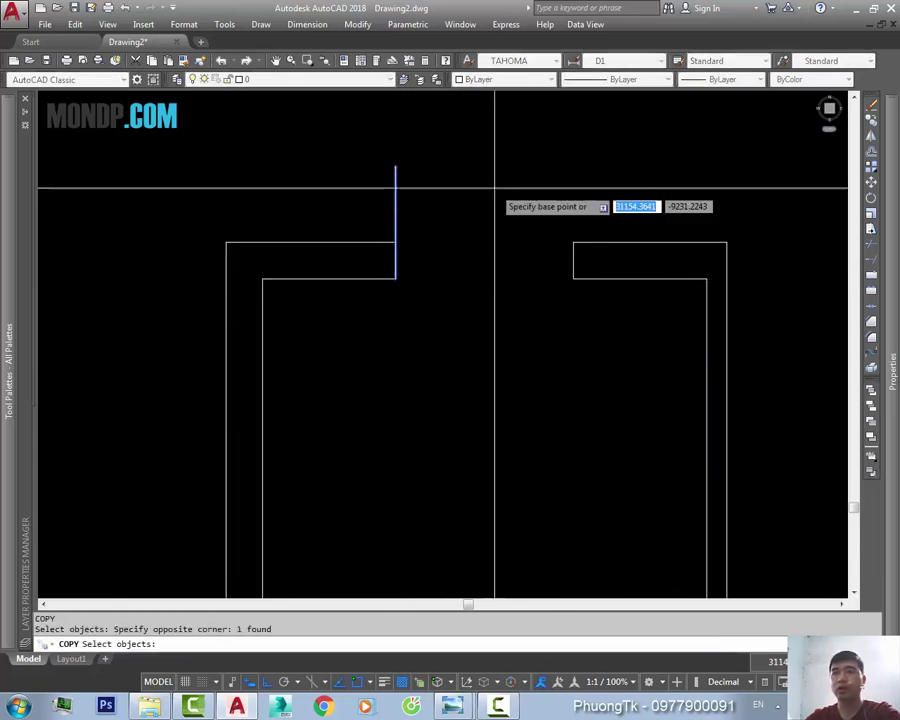
click(494, 196)
key(Return)
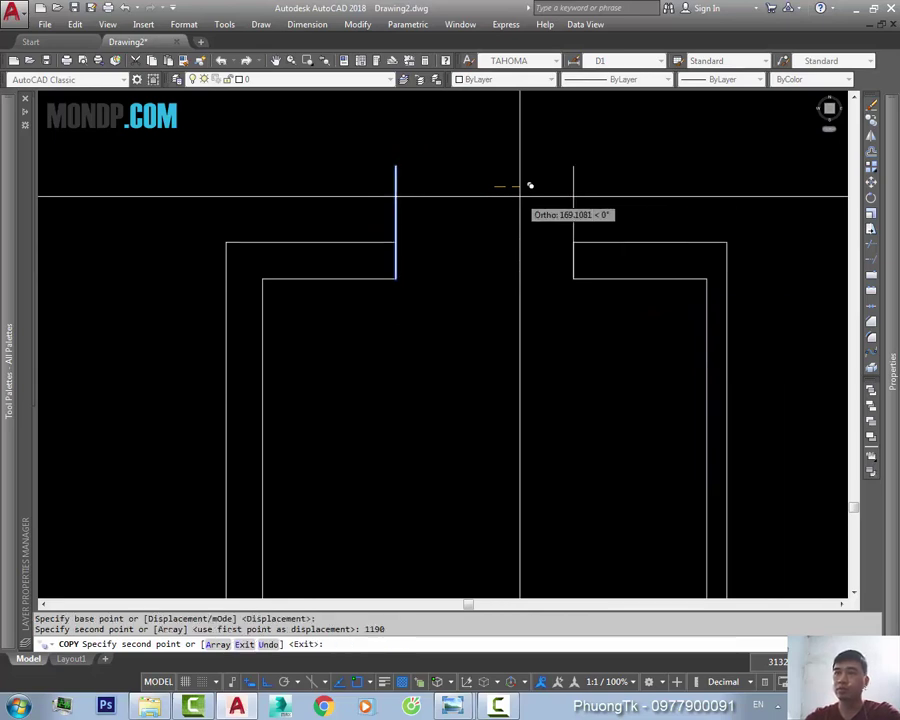
key(Escape)
text(s)
key(Return)
- Grab the right wall outline corner to stretch it, then cancel
scroll(585, 215, up, 2)
click(590, 269)
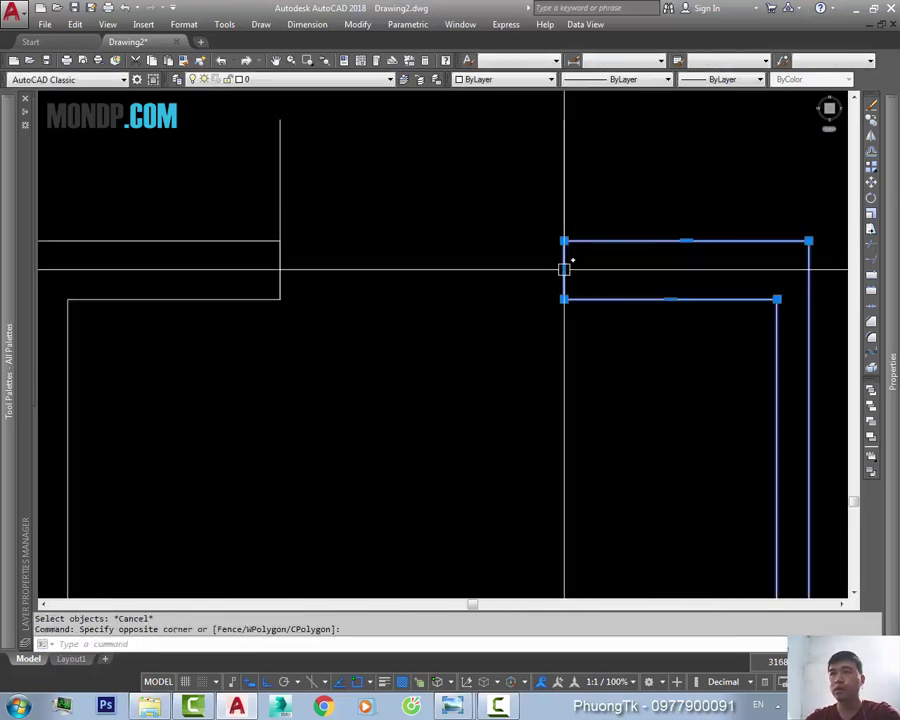
click(564, 269)
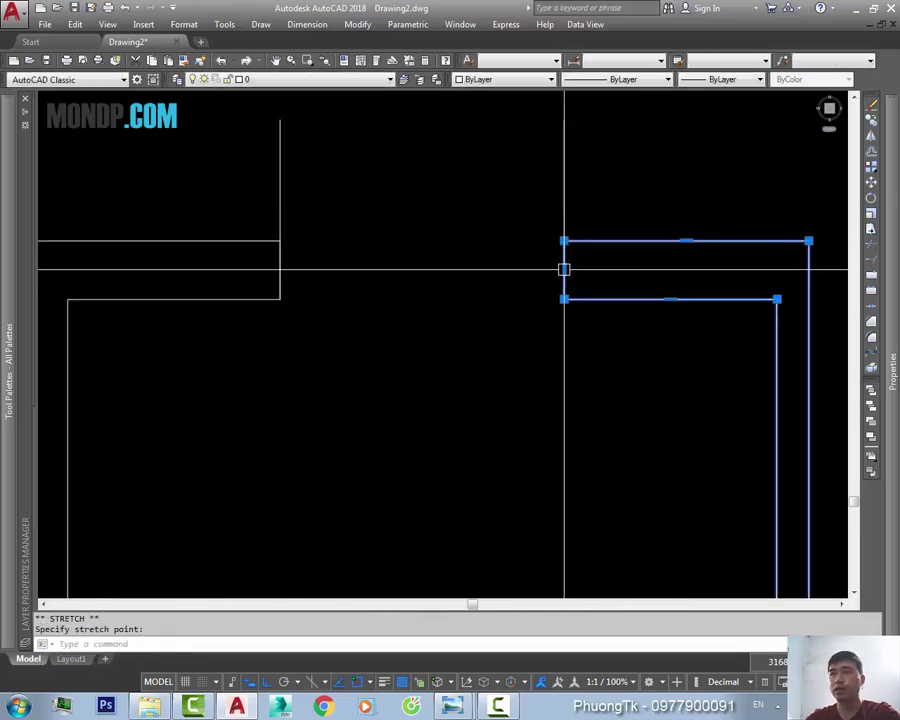
key(Escape)
- Erase the two leftover vertical lines
drag(590, 200, 264, 200)
text(e)
key(Return)
scroll(485, 293, down, 3)
key(Escape)
scroll(474, 342, down, 2)
- Draw a line extending the wall's bottom edge to the right
scroll(580, 327, up, 5)
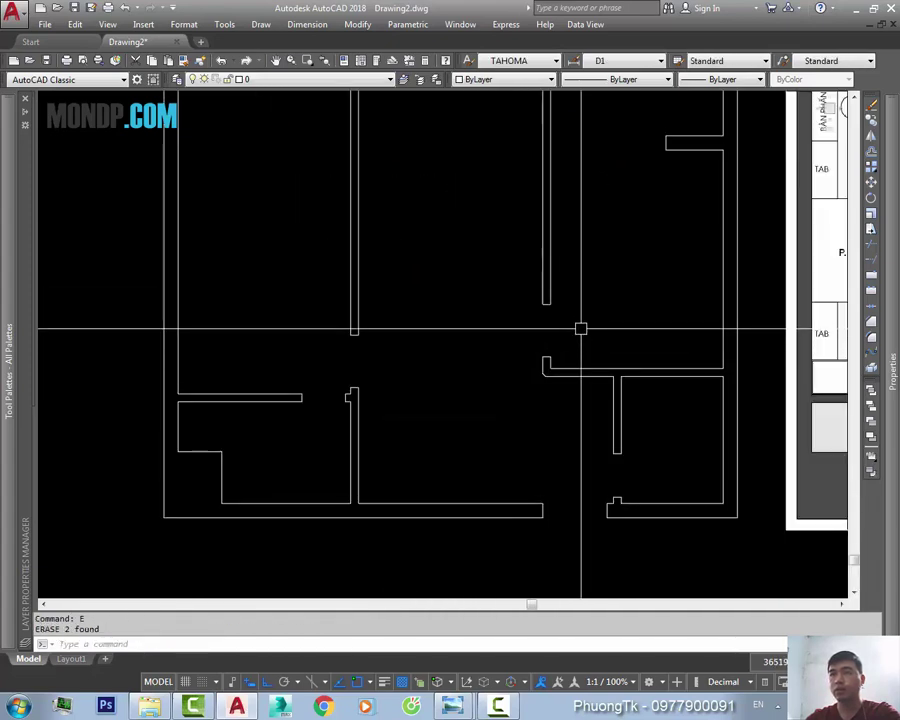
scroll(509, 314, up, 3)
key(l)
key(Return)
click(473, 295)
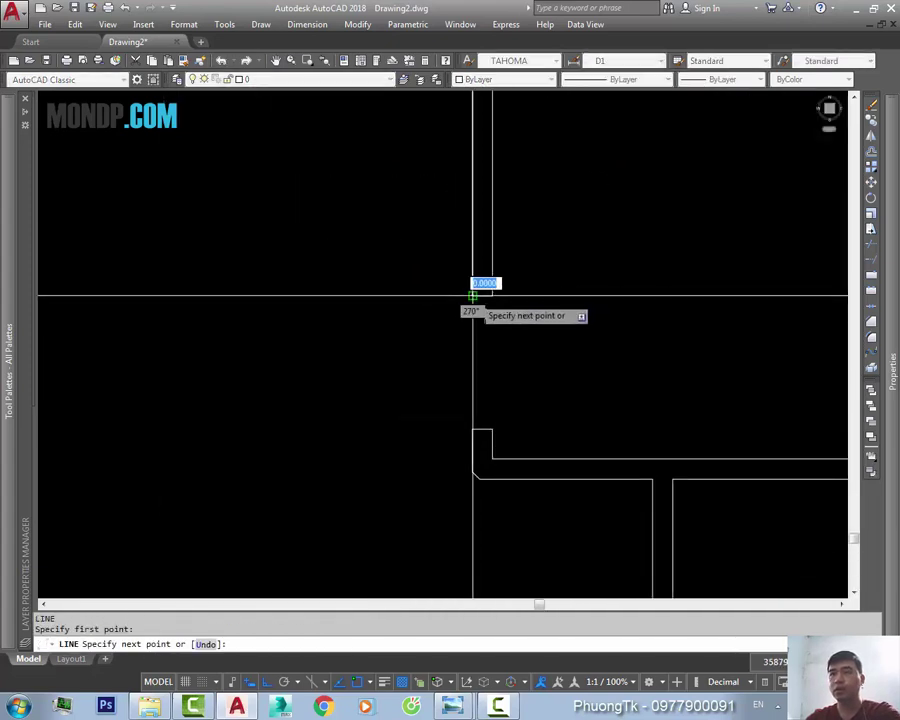
click(545, 295)
key(Escape)
- Copy the new wall line 900 units down
key(c)
key(Return)
click(559, 325)
click(522, 277)
key(Return)
click(616, 248)
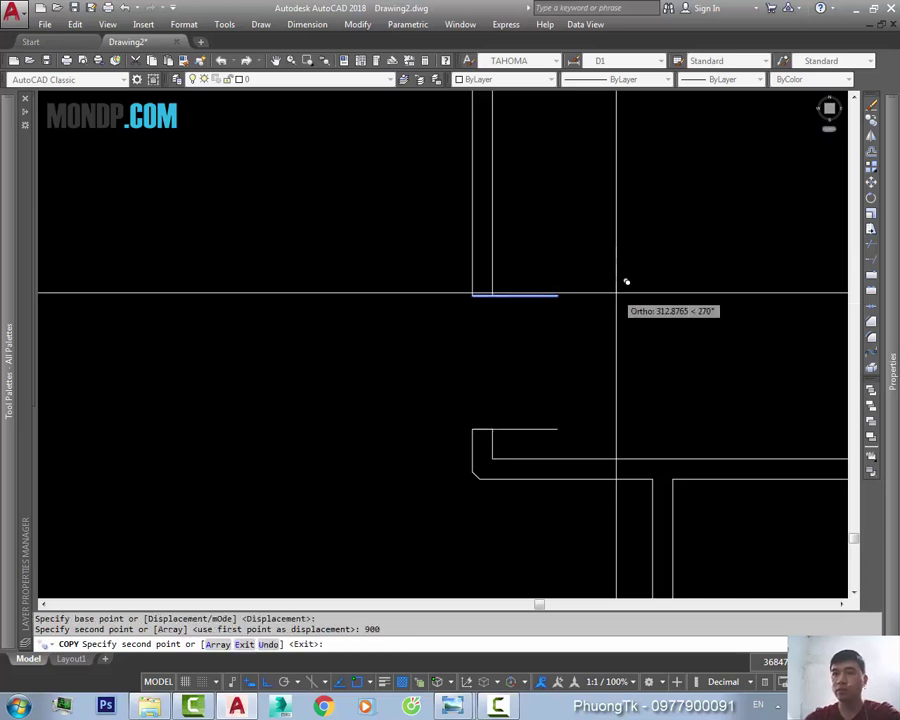
key(Escape)
- Try stretching the wall end with a crossing window, then cancel the stretch
scroll(498, 436, up, 3)
scroll(414, 410, up, 2)
scroll(620, 375, up, 2)
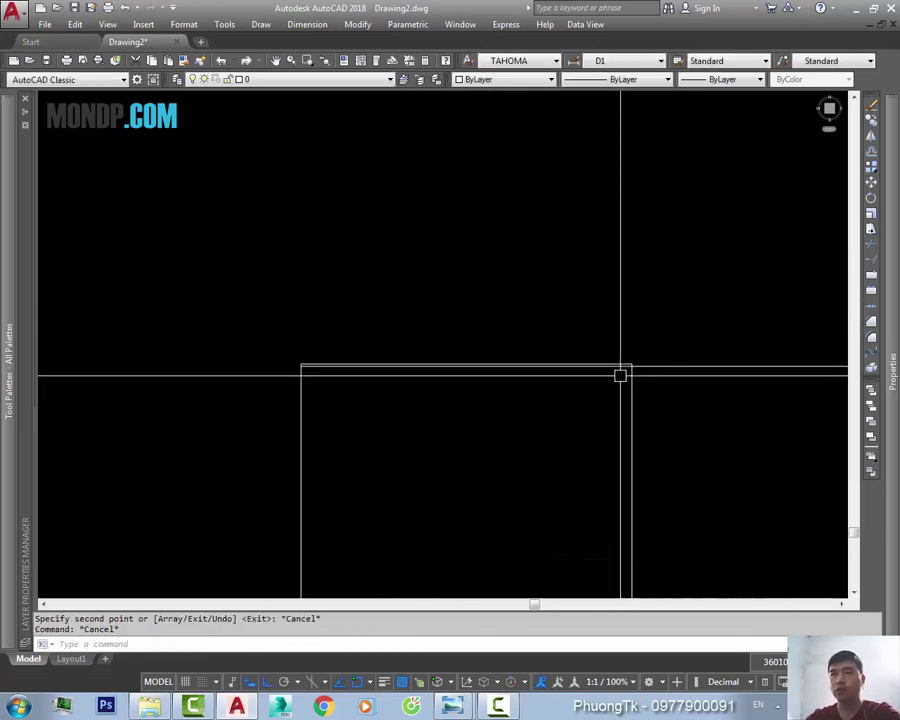
key(s)
key(Return)
click(660, 316)
click(186, 391)
key(r)
key(Return)
click(600, 448)
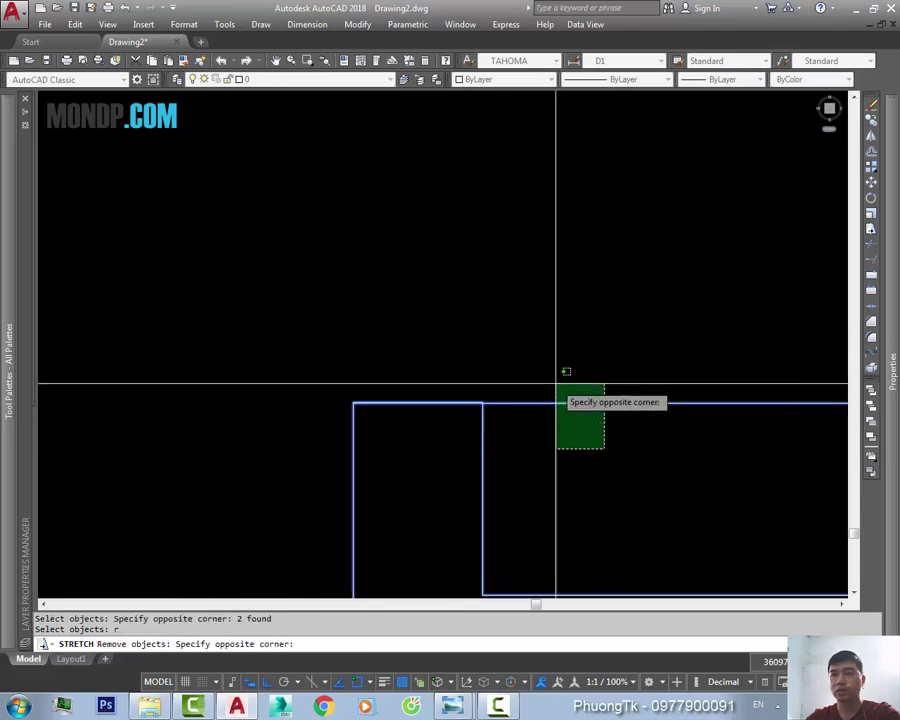
click(554, 381)
key(Return)
click(468, 388)
key(Escape)
- Window-select the two stray wall lines for erasing
scroll(470, 392, down, 2)
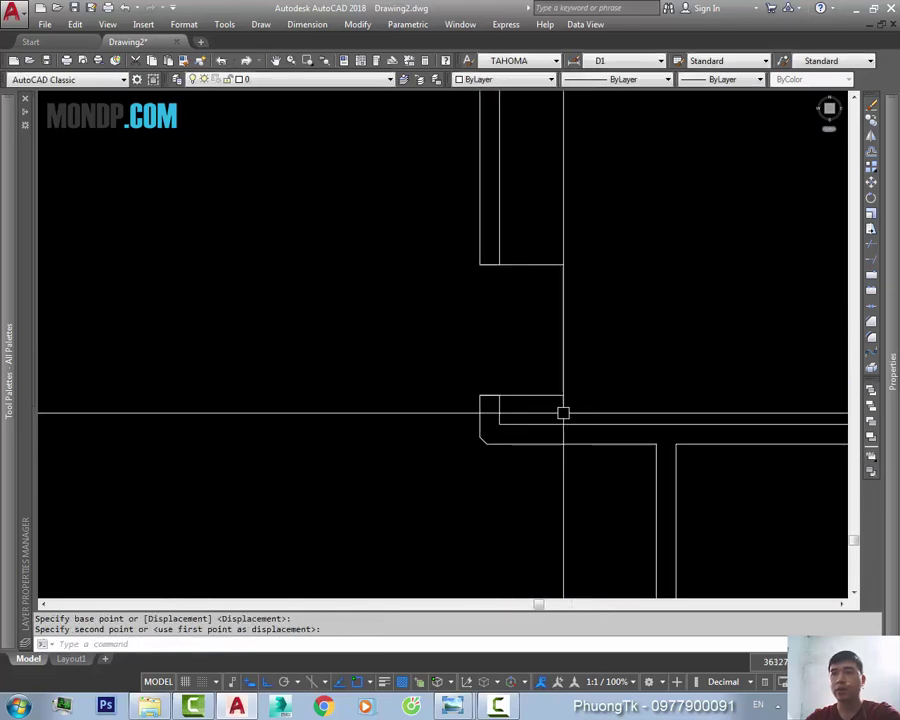
click(579, 397)
click(565, 404)
click(522, 262)
- Delete the two selected stray wall lines
click(536, 300)
key(Delete)
scroll(554, 410, down, 3)
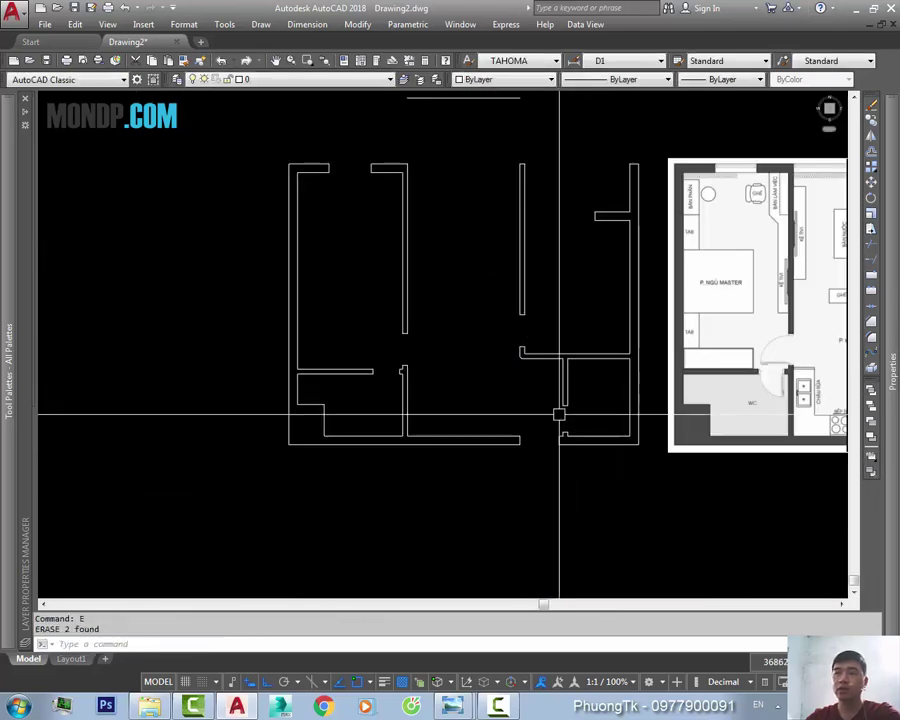
key(Escape)
scroll(559, 398, up, 3)
- Draw a horizontal wall line from the wall corner to the opposite wall
key(l)
key(Return)
click(502, 365)
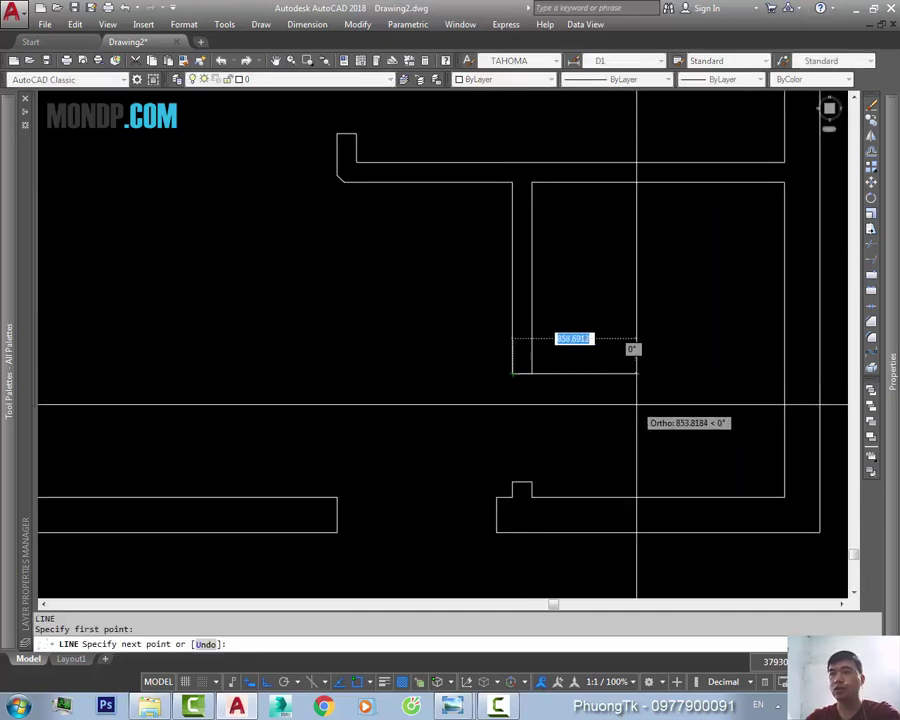
click(625, 400)
key(Escape)
click(578, 399)
click(556, 362)
key(Escape)
middle_drag(556, 402, 536, 382)
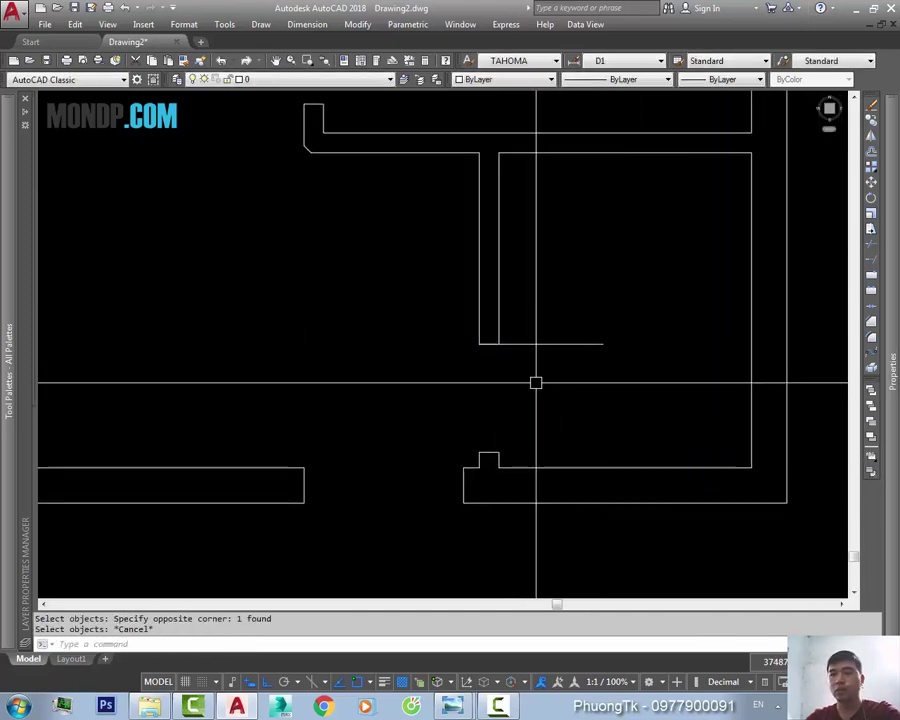
- Try moving the new horizontal line, then cancel the move
key(m)
key(Return)
click(516, 313)
scroll(498, 340, up, 2)
key(Return)
key(Escape)
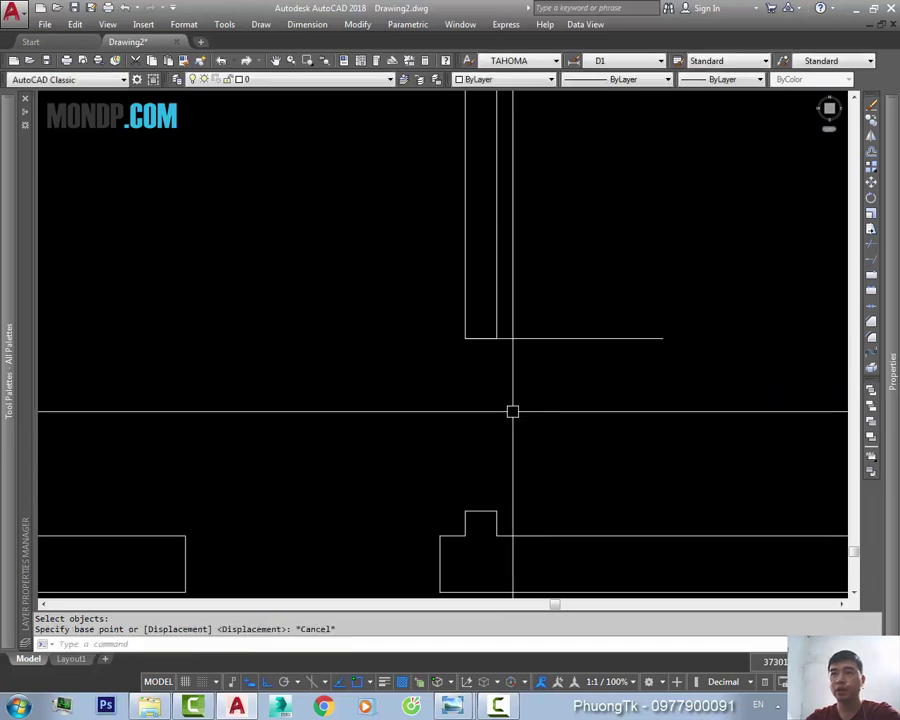
- Copy the horizontal wall line 750 units below
text(o)
key(Return)
click(610, 352)
click(560, 322)
key(Return)
click(587, 405)
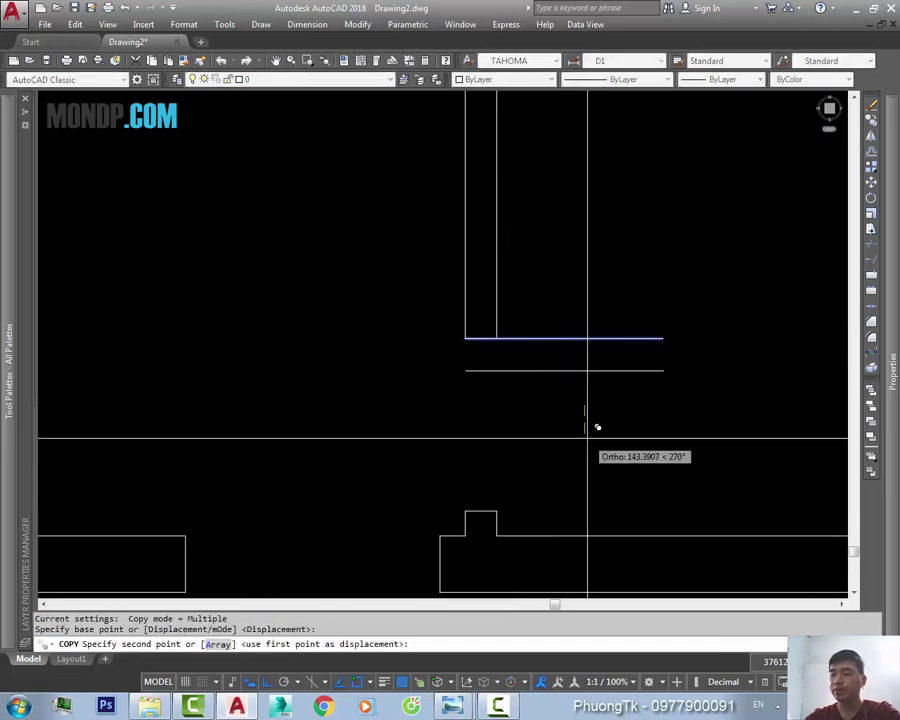
text(750)
key(Return)
key(Escape)
- Attempt to stretch the wall bump's top edge, then cancel
text(s)
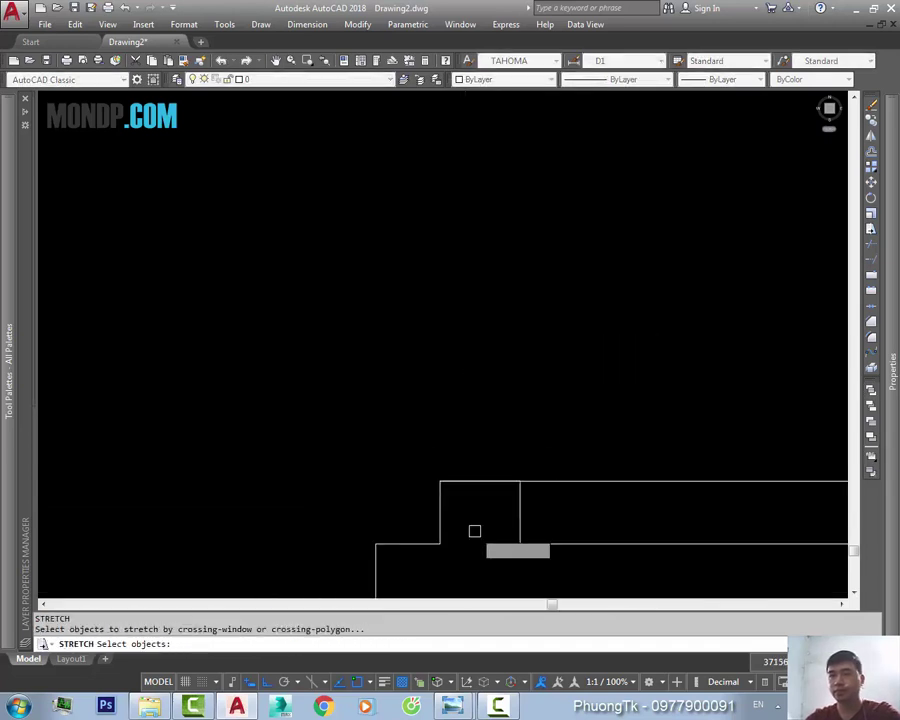
key(Escape)
click(441, 429)
click(452, 423)
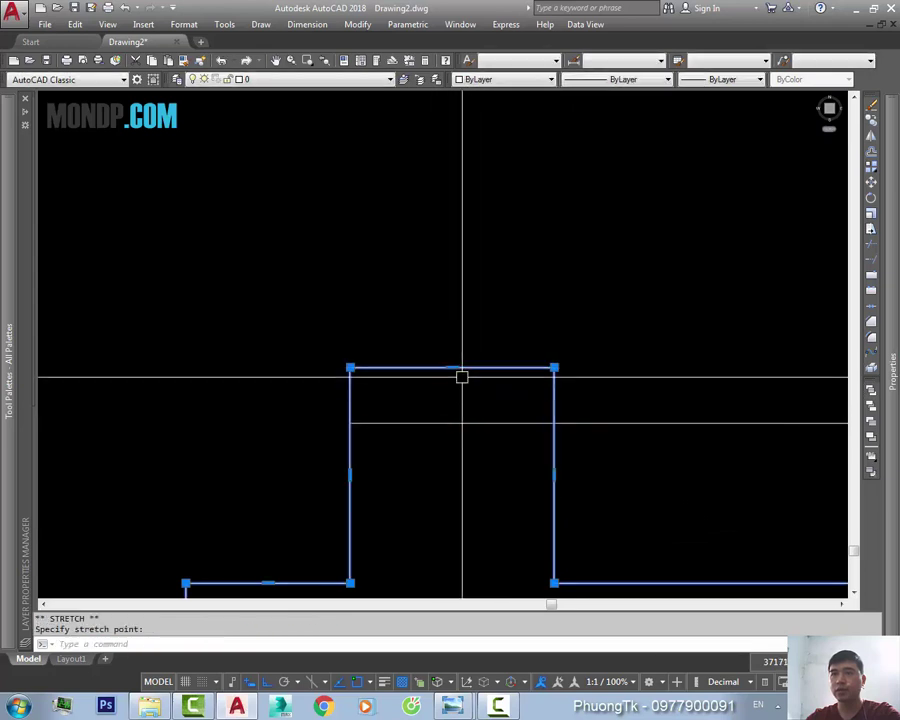
key(Escape)
- Erase the stray leftover wall line
scroll(612, 452, up, 2)
click(612, 452)
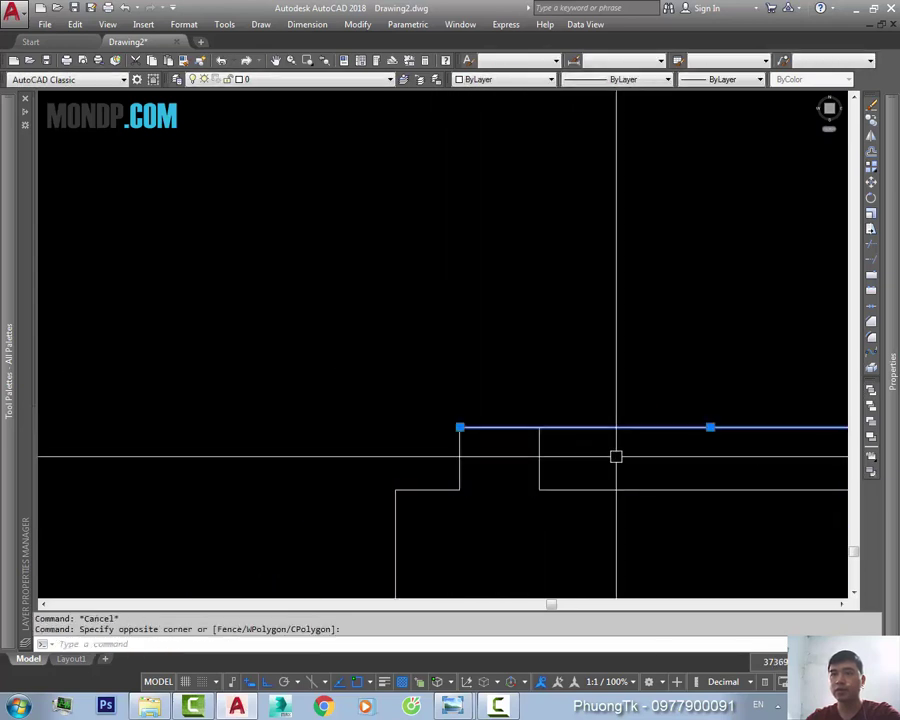
click(638, 381)
text(e)
key(Return)
click(628, 292)
key(Return)
scroll(626, 358, down, 3)
- Measure the wall gap with DIMLINEAR (1106) and compare it with the sketched plan photo
middle_drag(626, 358, 548, 401)
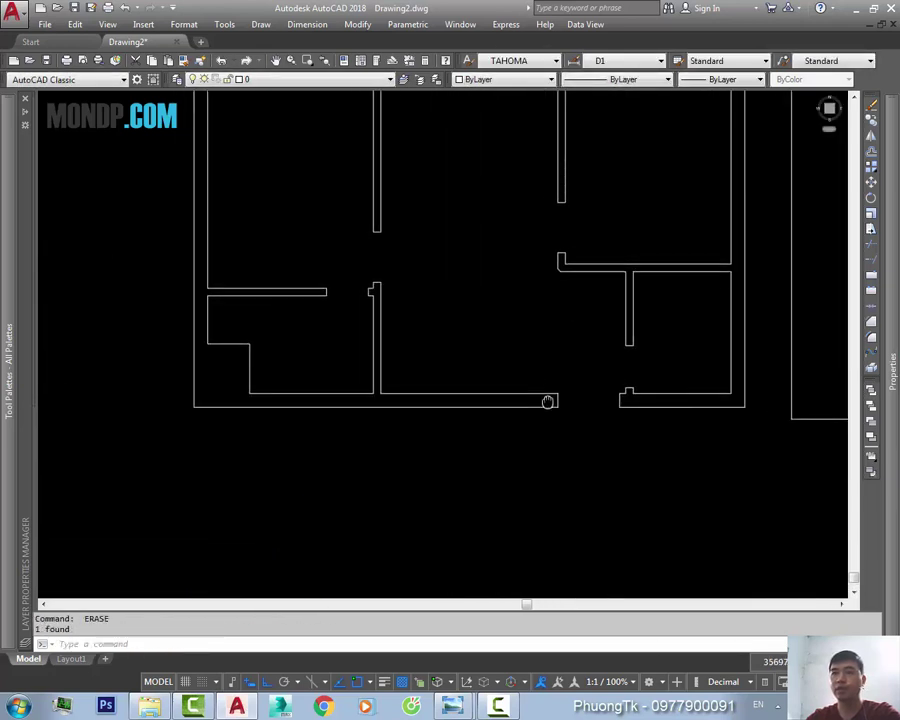
scroll(637, 404, up, 3)
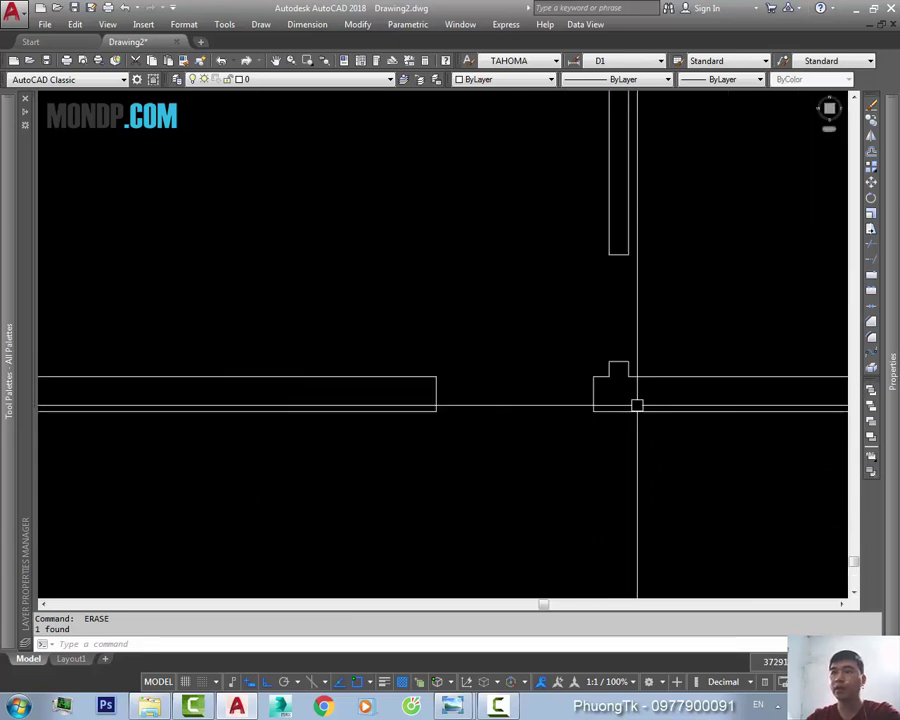
key(Escape)
text(dli)
key(Return)
click(418, 412)
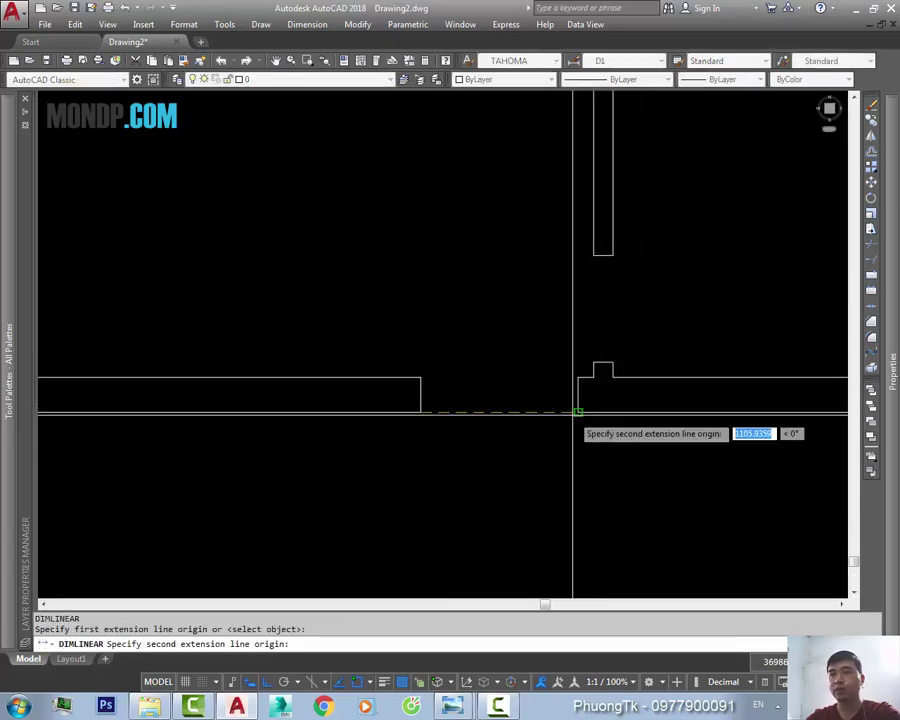
click(576, 412)
scroll(530, 430, up, 2)
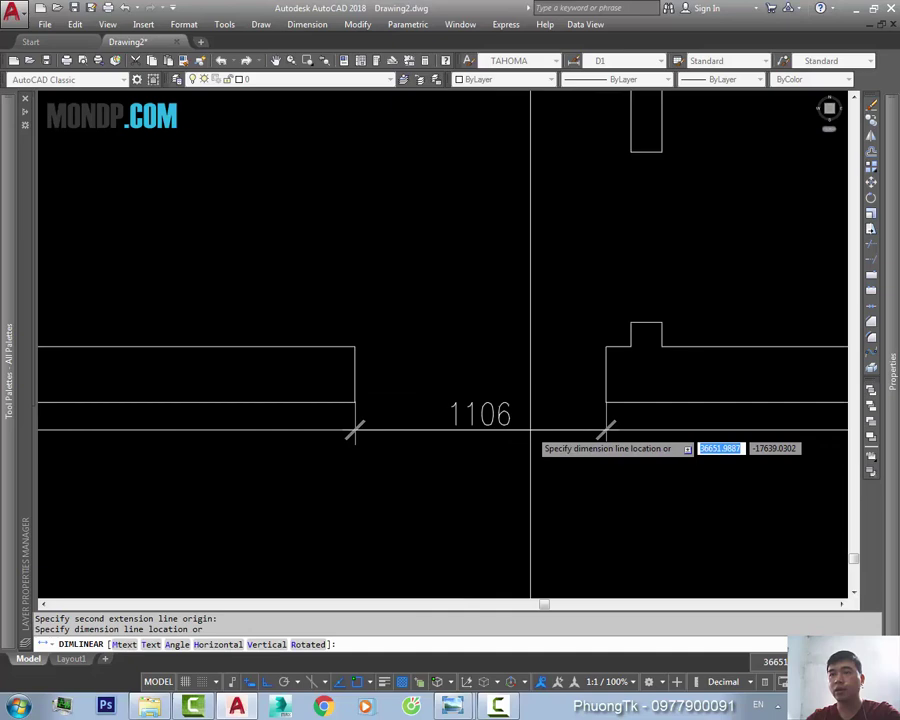
key(Escape)
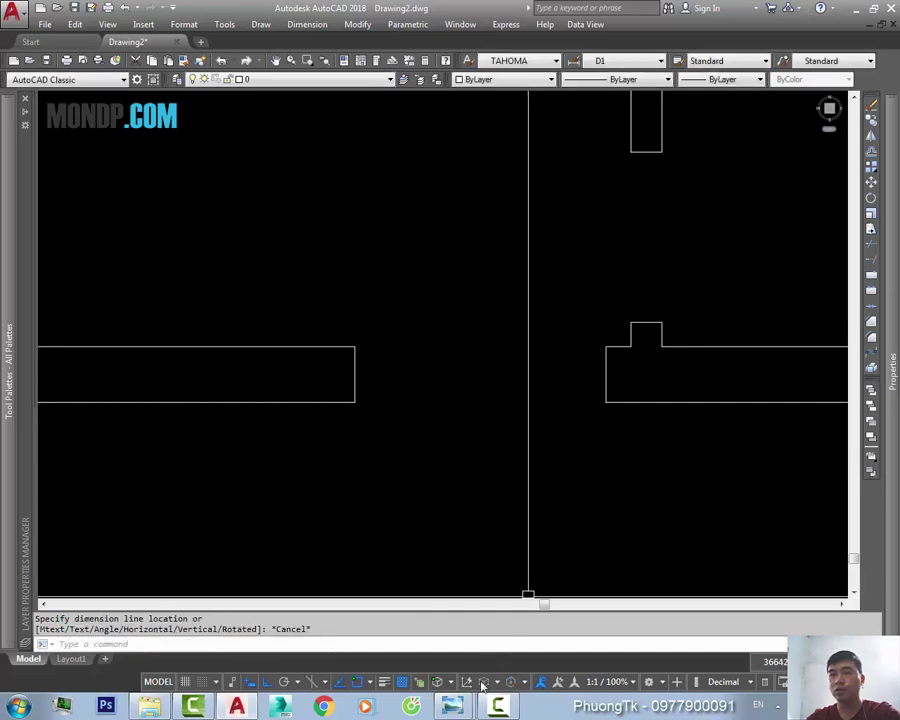
mouse_move(452, 706)
click(458, 672)
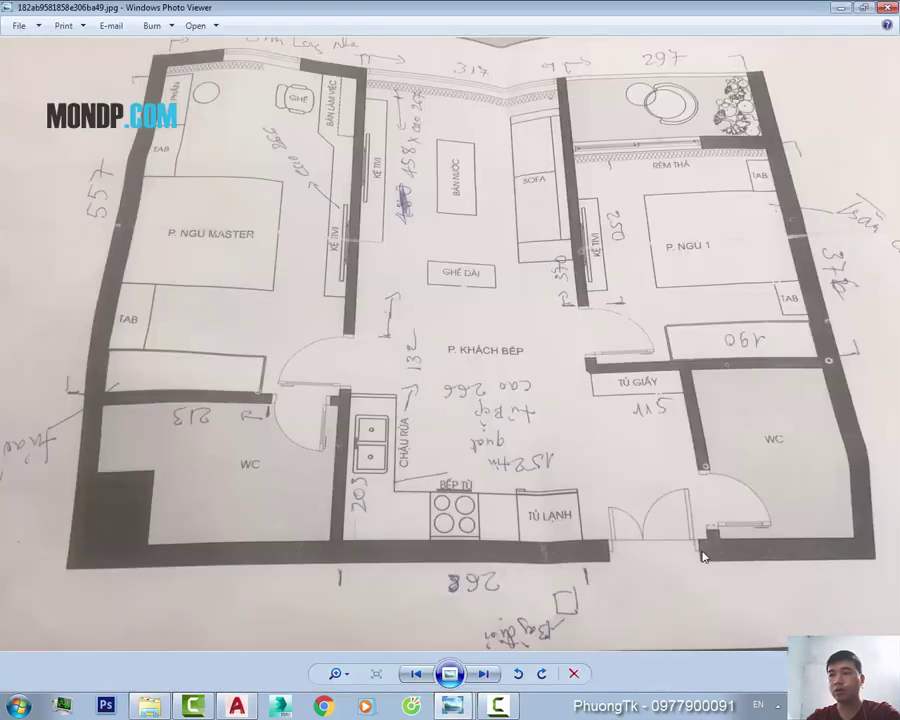
key(alt+Tab)
- Measure the width of the wall gap between its two ends
key(Return)
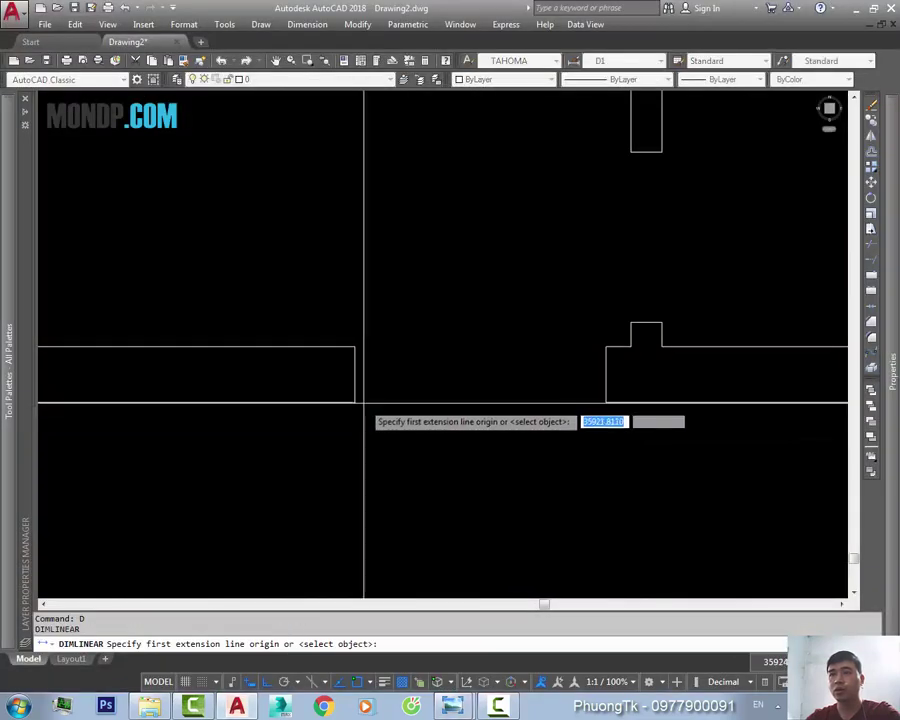
click(355, 402)
click(605, 402)
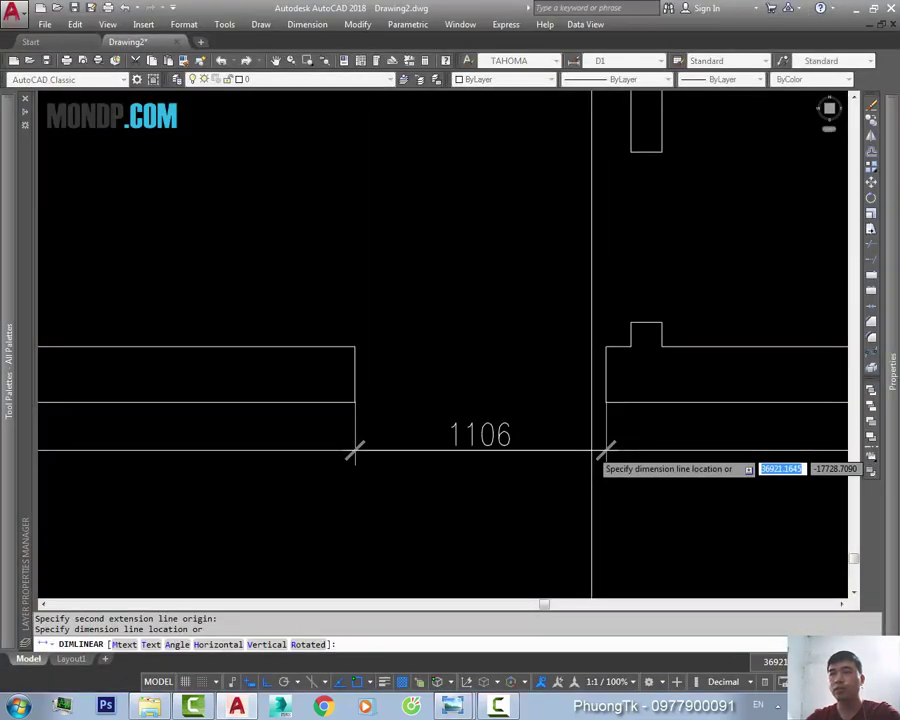
key(Escape)
- Draw a short vertical line below the wall corner
middle_drag(377, 406, 390, 386)
key(l)
key(Return)
click(368, 382)
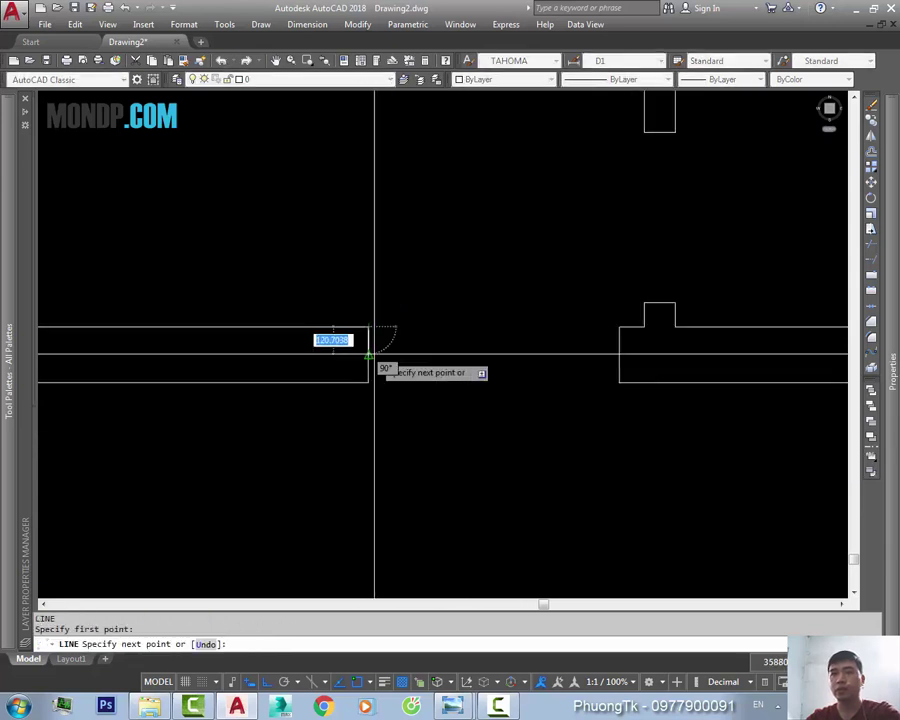
click(368, 515)
key(Escape)
- Copy the vertical line 1100 to the right
key(c)
key(o)
key(Return)
click(406, 441)
click(324, 456)
scroll(400, 415, down, 3)
key(Return)
click(422, 424)
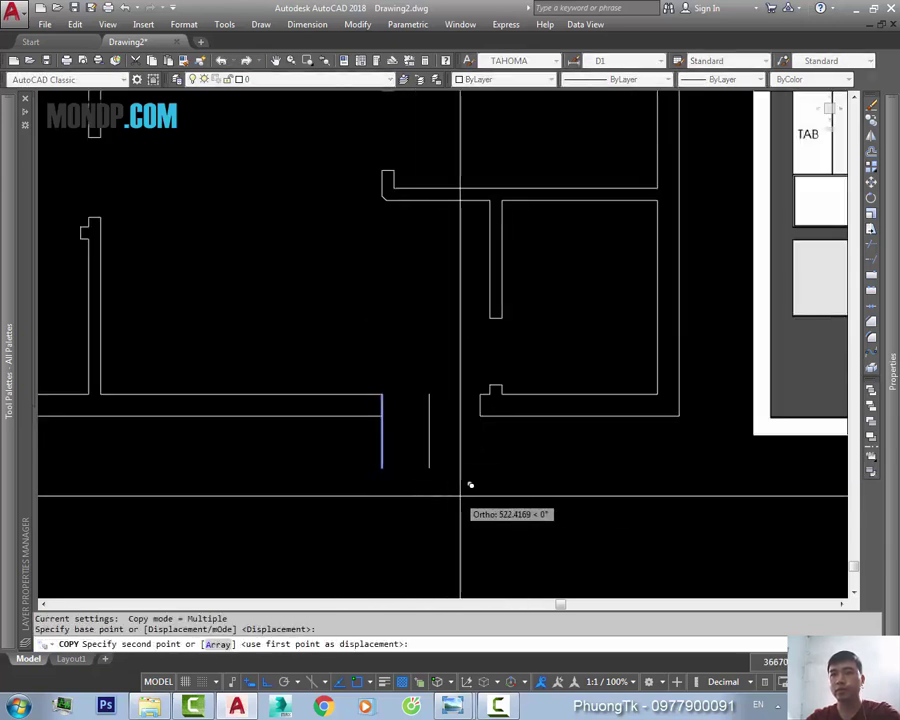
key(Escape)
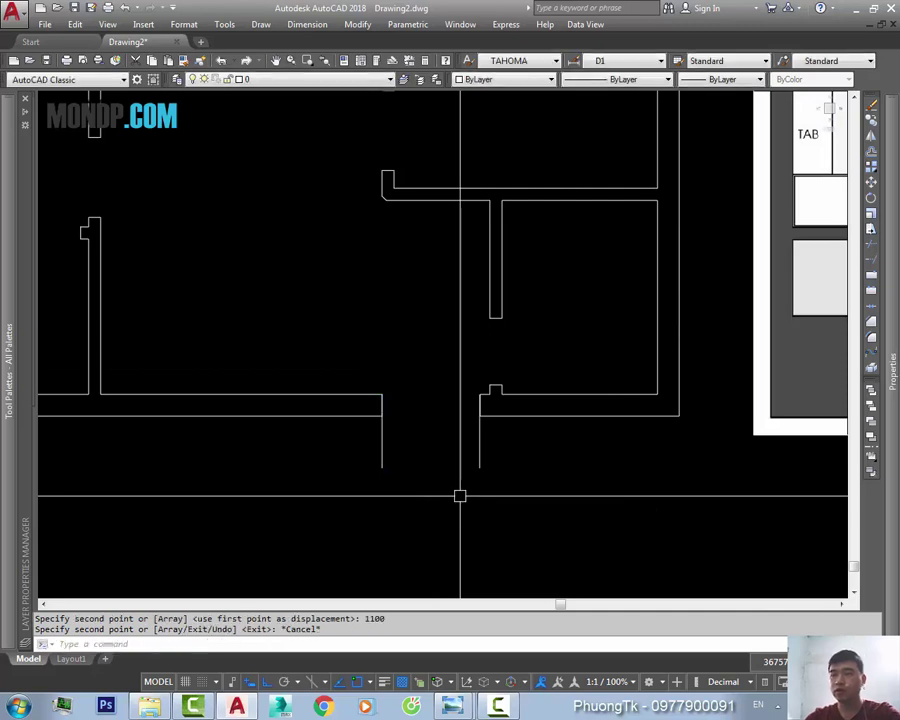
scroll(488, 412, up, 5)
- Stretch the wall end to its new position with a crossing window
key(s)
key(Return)
click(484, 363)
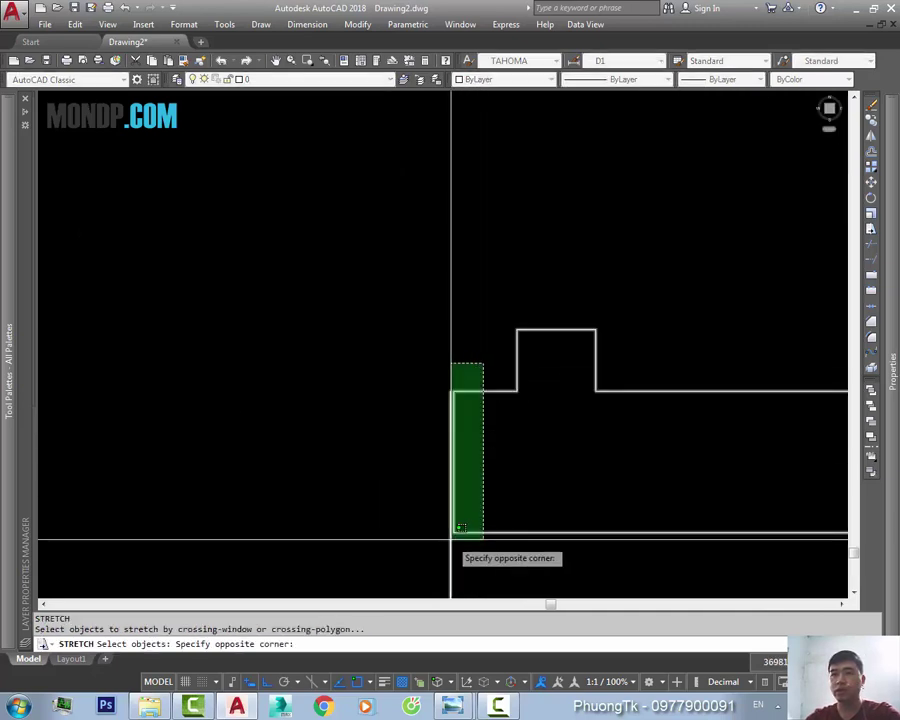
click(461, 527)
key(Return)
click(410, 514)
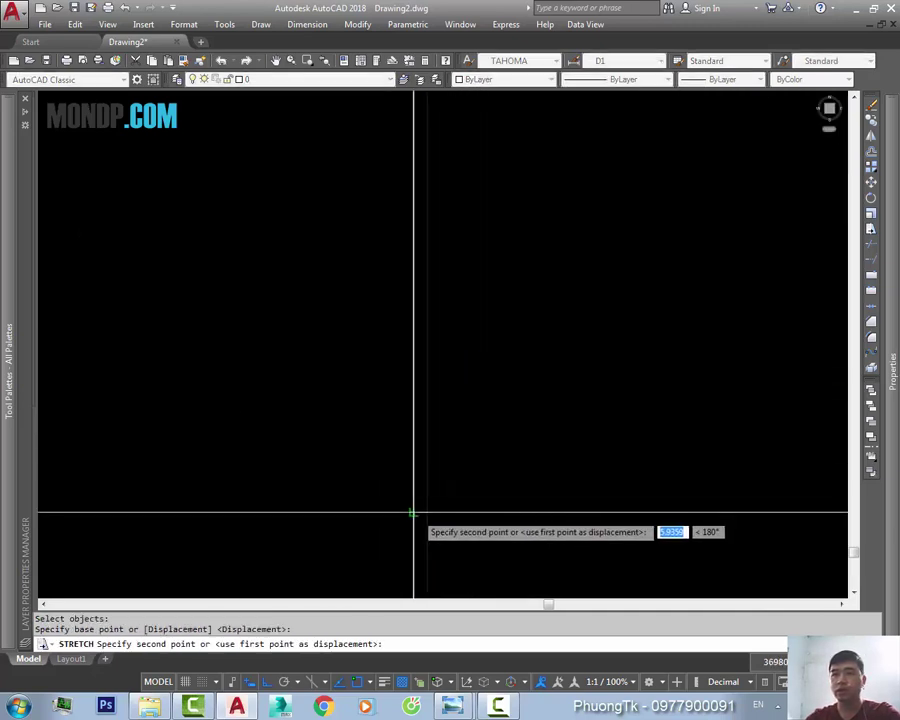
click(455, 461)
key(Escape)
- Erase the two wall stubs and the two leftover top lines
scroll(470, 480, down, 5)
click(316, 505)
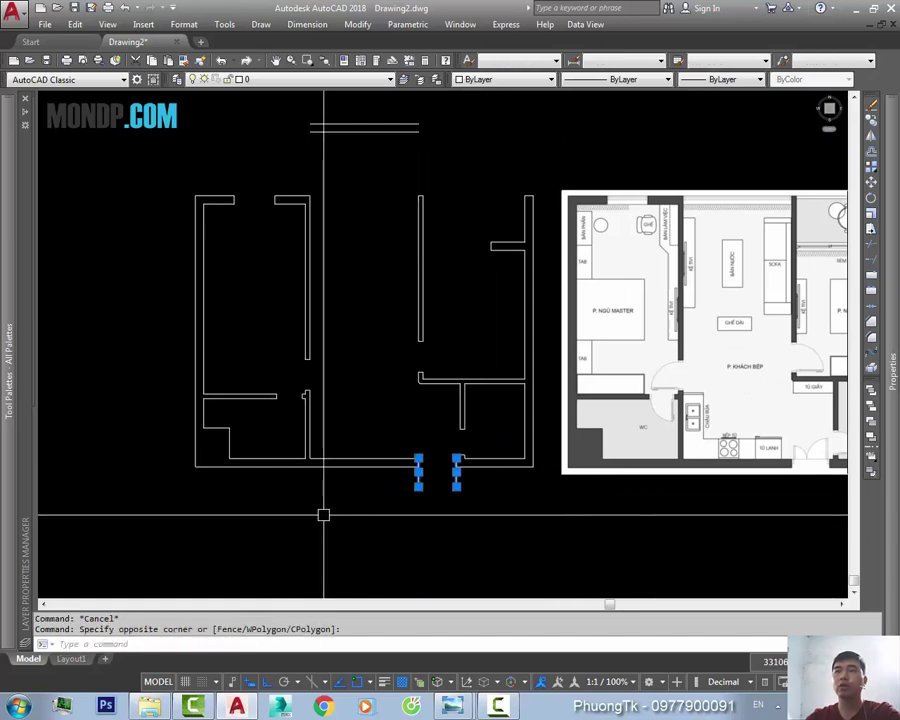
key(Delete)
scroll(430, 370, down, 3)
scroll(394, 260, up, 3)
click(394, 260)
click(359, 231)
key(Delete)
scroll(432, 396, down, 2)
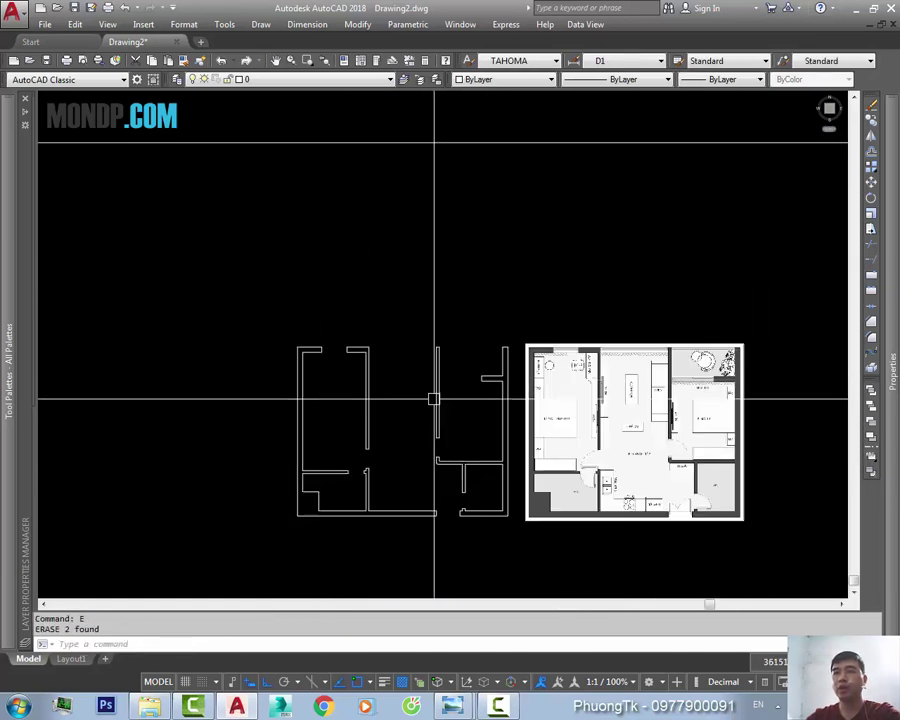
key(Escape)
- Start moving a window of walls with M, then cancel and clear the selection
text(m)
key(Return)
click(272, 263)
click(562, 477)
key(Return)
click(514, 498)
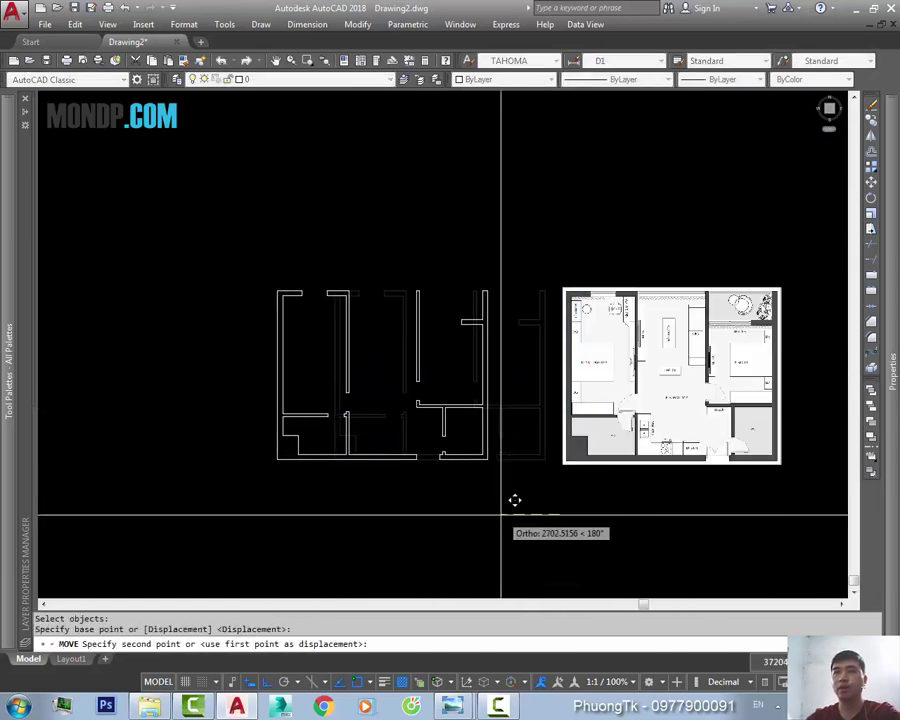
key(Escape)
key(Escape)
scroll(426, 398, up, 2)
scroll(470, 440, up, 2)
key(Escape)
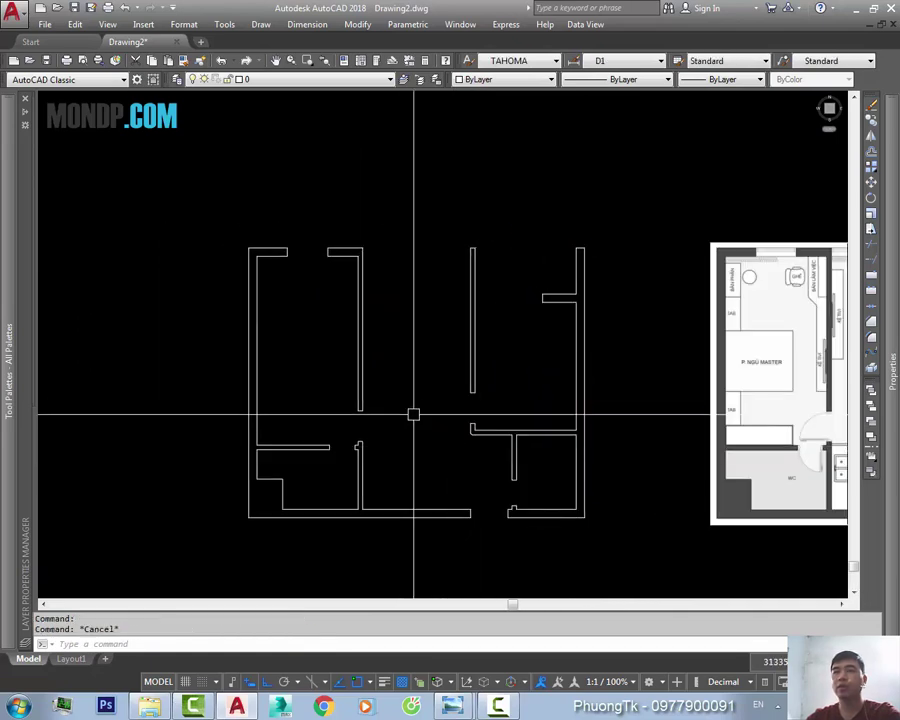
scroll(440, 395, down, 2)
scroll(452, 386, up, 5)
- Draw a trial rectangle across the wall gap using R4
middle_drag(300, 335, 376, 347)
scroll(330, 355, down, 2)
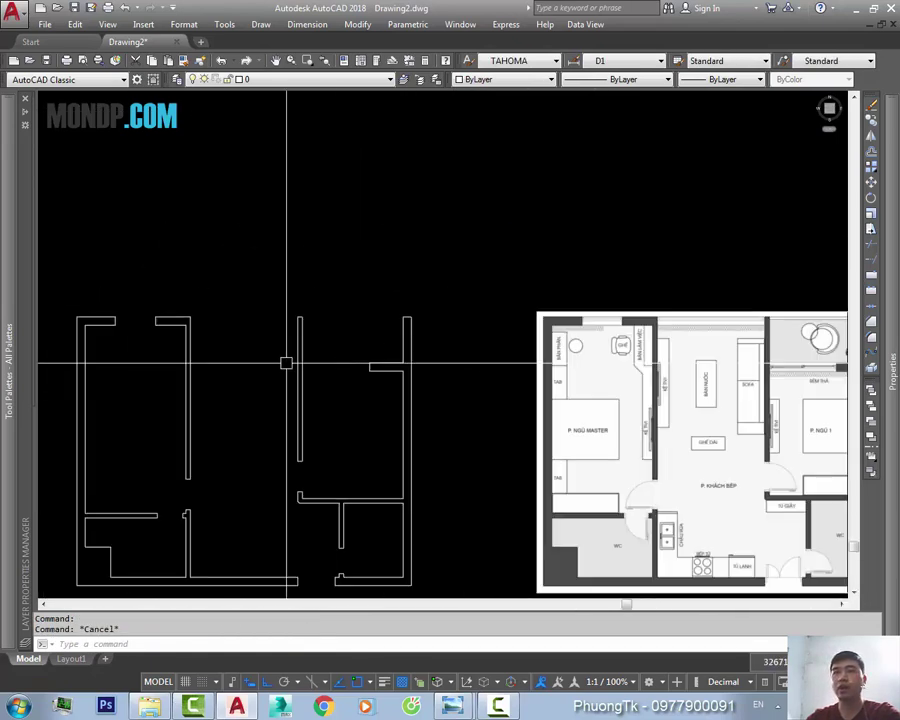
scroll(260, 358, up, 3)
middle_drag(251, 356, 327, 381)
text(r4)
key(Return)
click(248, 319)
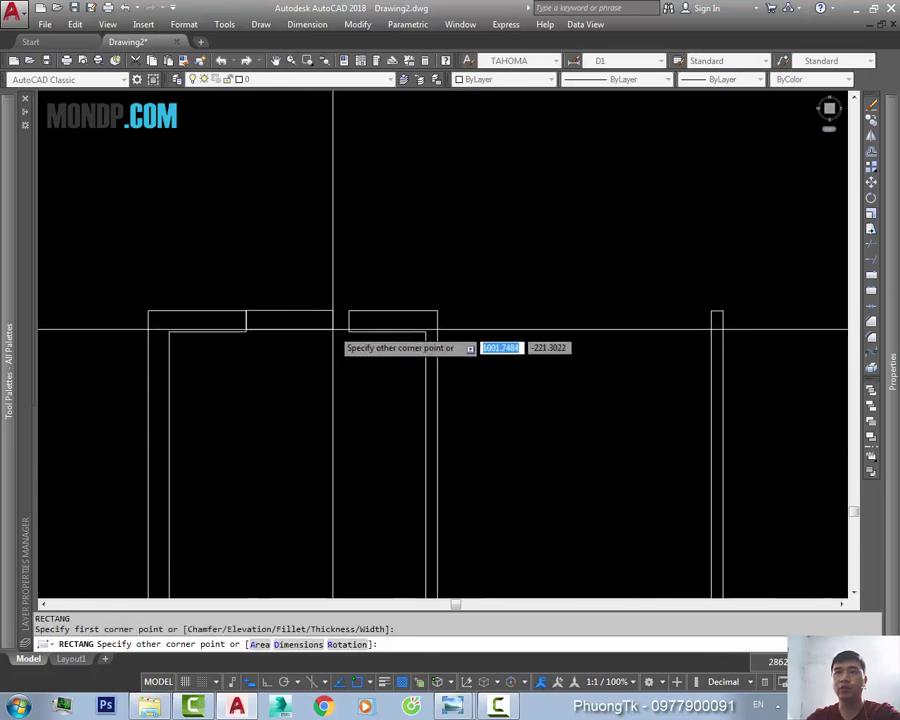
click(346, 328)
key(Escape)
- Run ERASE and select all the wall lines with a right-to-left crossing window
text(e)
key(Return)
scroll(386, 324, down, 3)
click(518, 478)
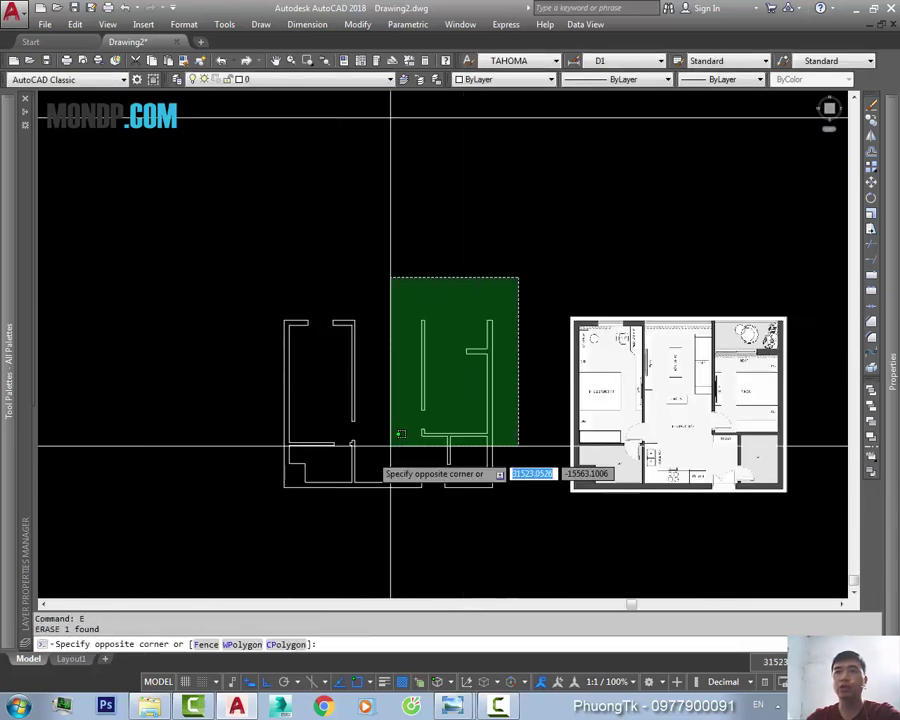
click(285, 215)
- Move the selected walls onto layer PTK_Net cat
click(285, 80)
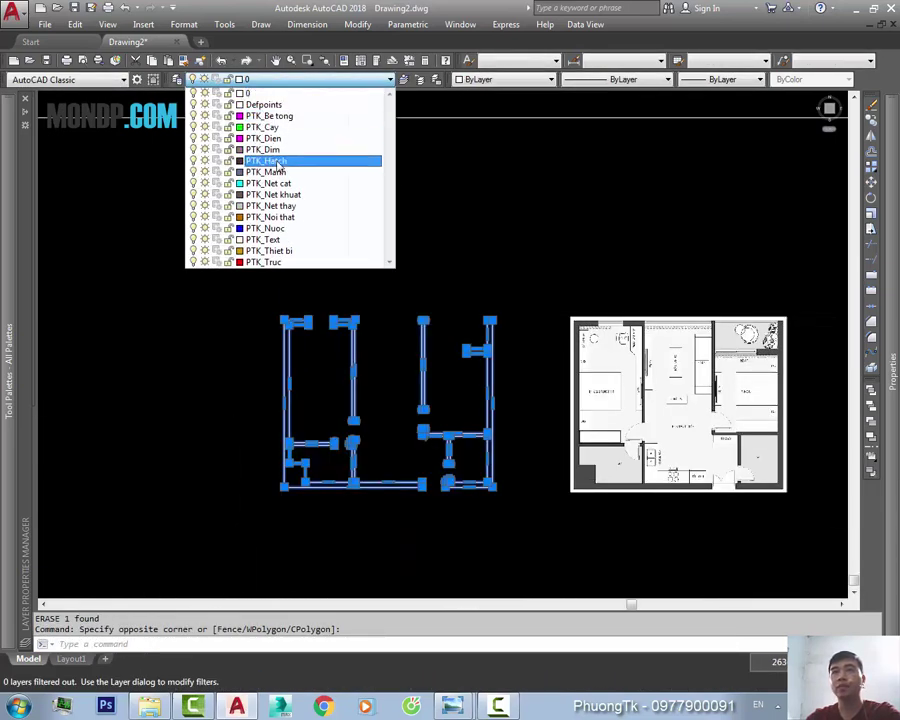
click(280, 186)
key(Escape)
scroll(360, 335, up, 4)
middle_drag(314, 334, 428, 350)
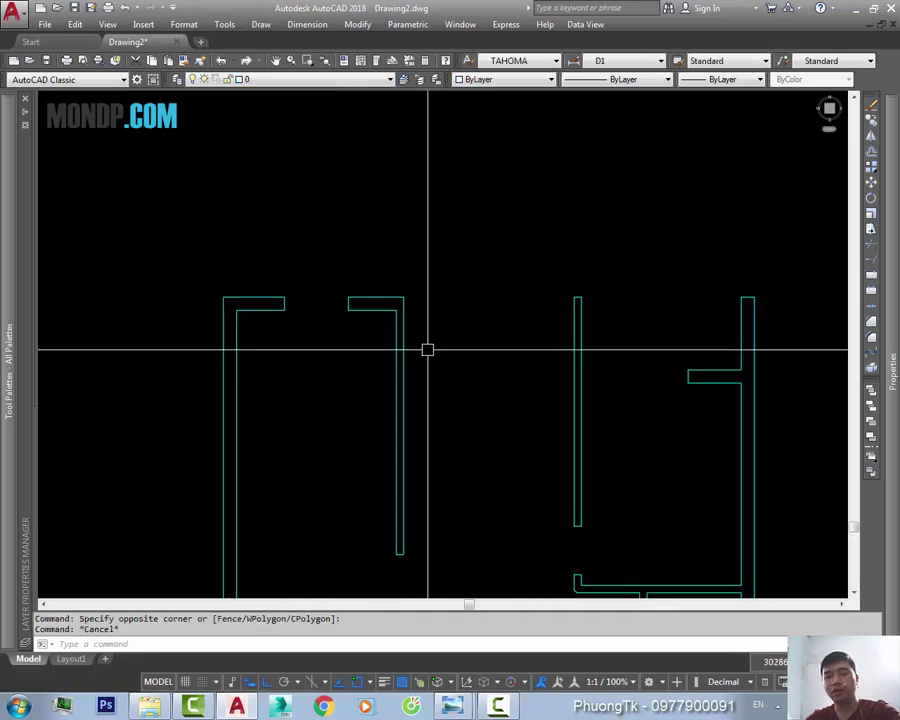
- Start a window rectangle in the top opening and draw a line across its middle
text(rec)
key(Return)
scroll(288, 297, up, 4)
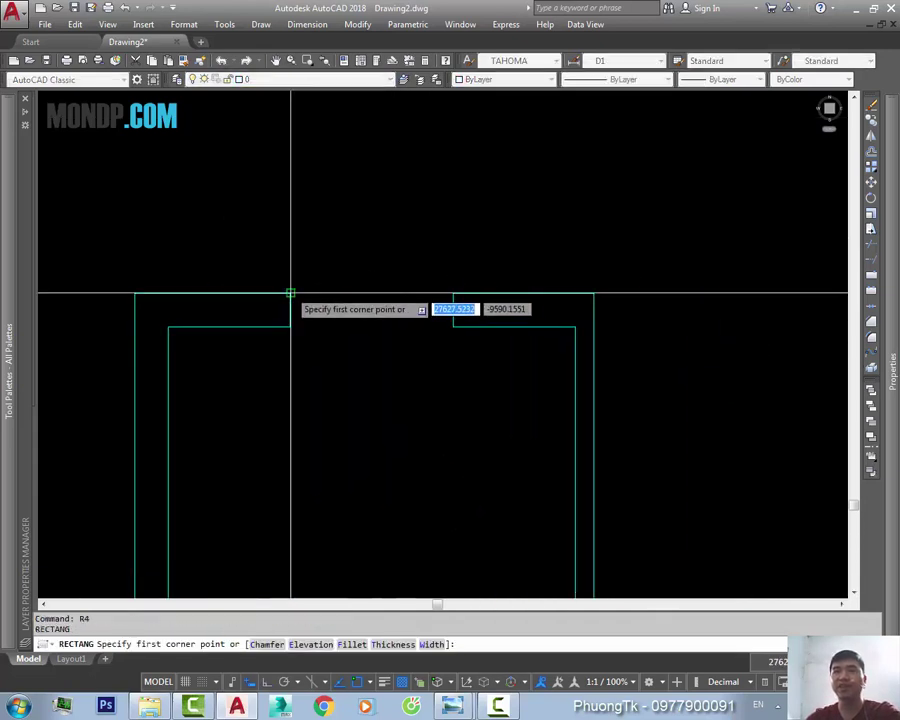
click(290, 294)
text(l)
key(Return)
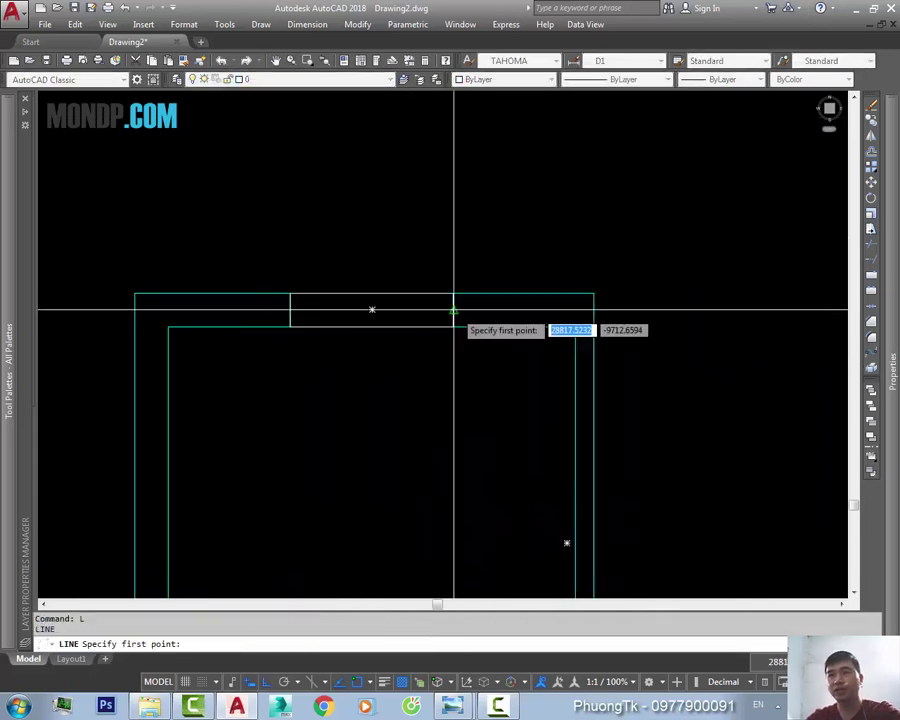
click(374, 309)
click(290, 309)
- Copy the middle line to another position inside the window
scroll(300, 305, up, 2)
text(c)
click(311, 309)
key(Return)
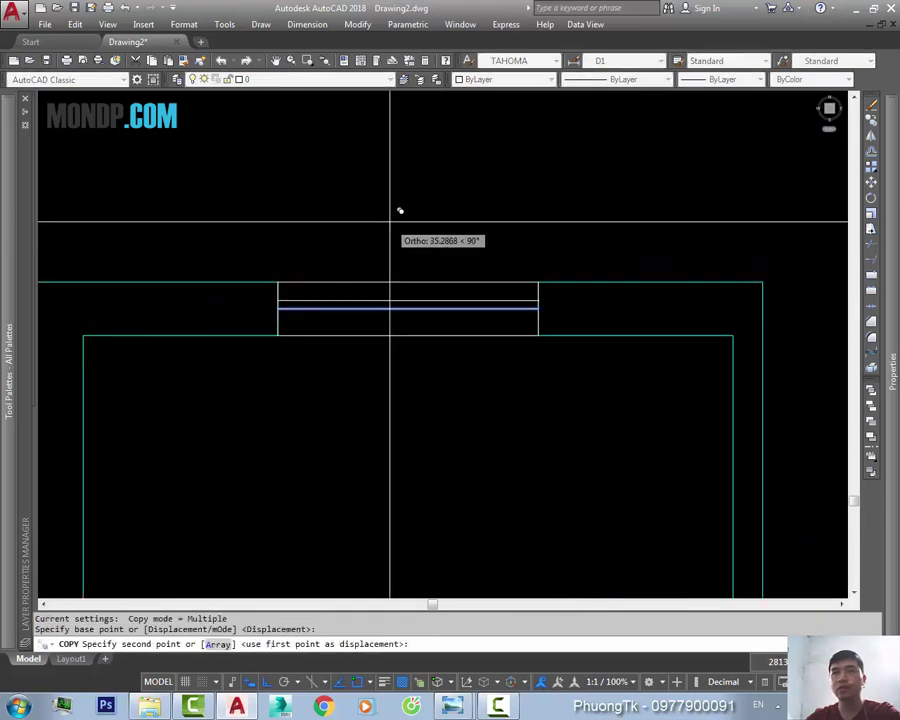
click(392, 226)
key(Escape)
- Zoom around the top walls to inspect the window, cancelling a started copy
scroll(420, 320, down, 3)
scroll(596, 320, down, 3)
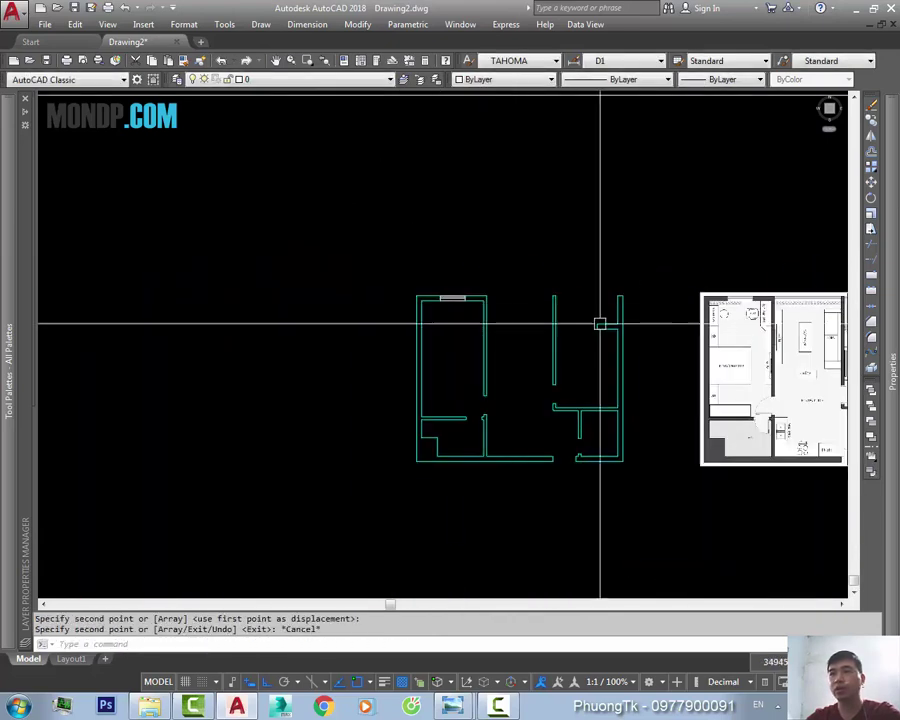
scroll(596, 320, down, 1)
scroll(600, 310, up, 2)
scroll(716, 293, up, 2)
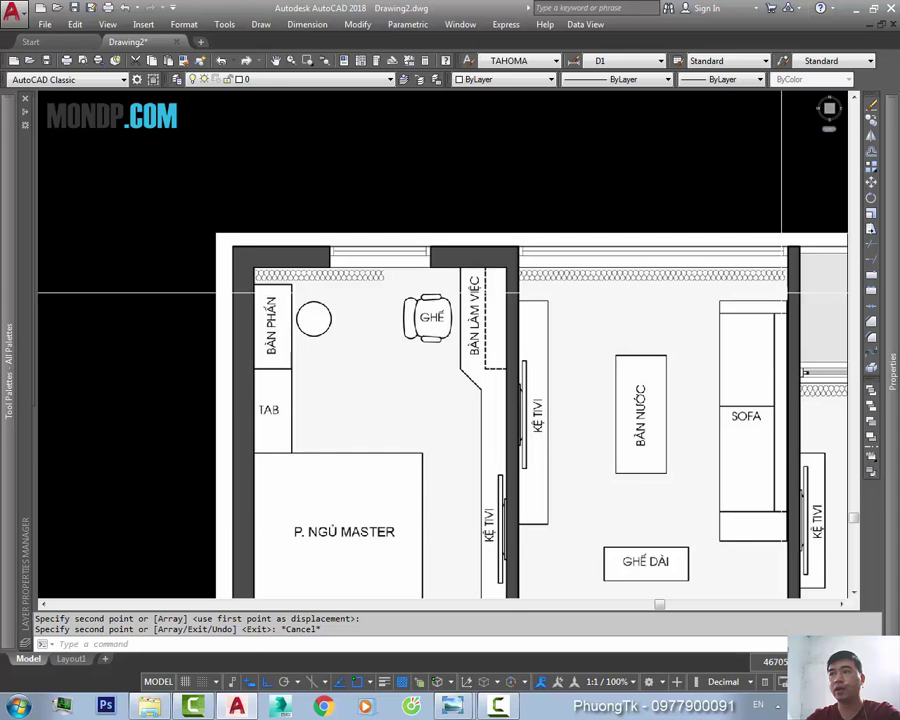
scroll(785, 305, down, 2)
scroll(790, 312, down, 1)
scroll(760, 320, down, 2)
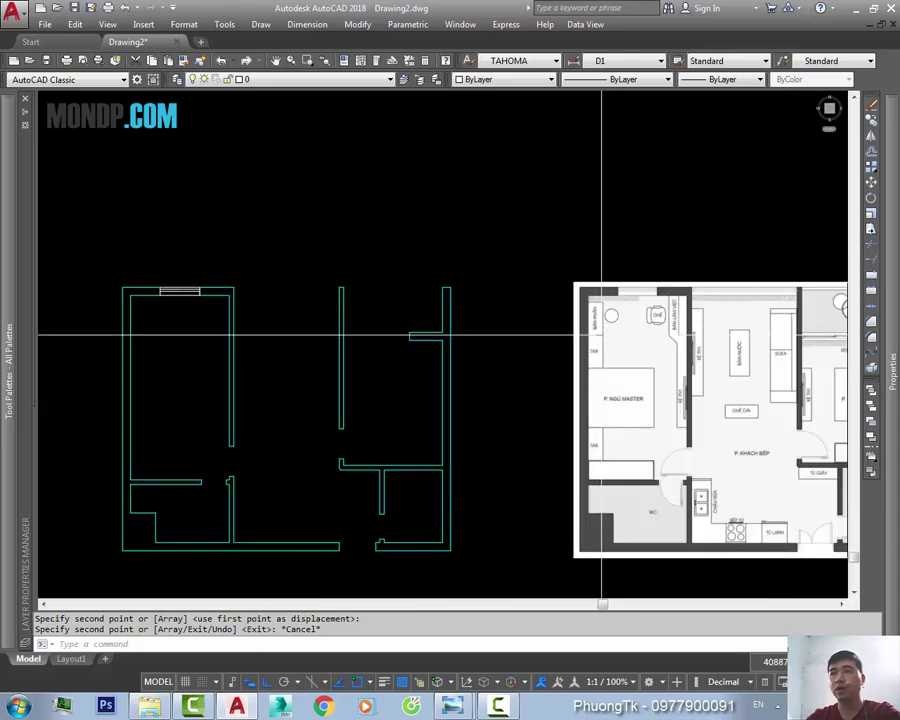
scroll(255, 305, up, 3)
scroll(587, 305, down, 4)
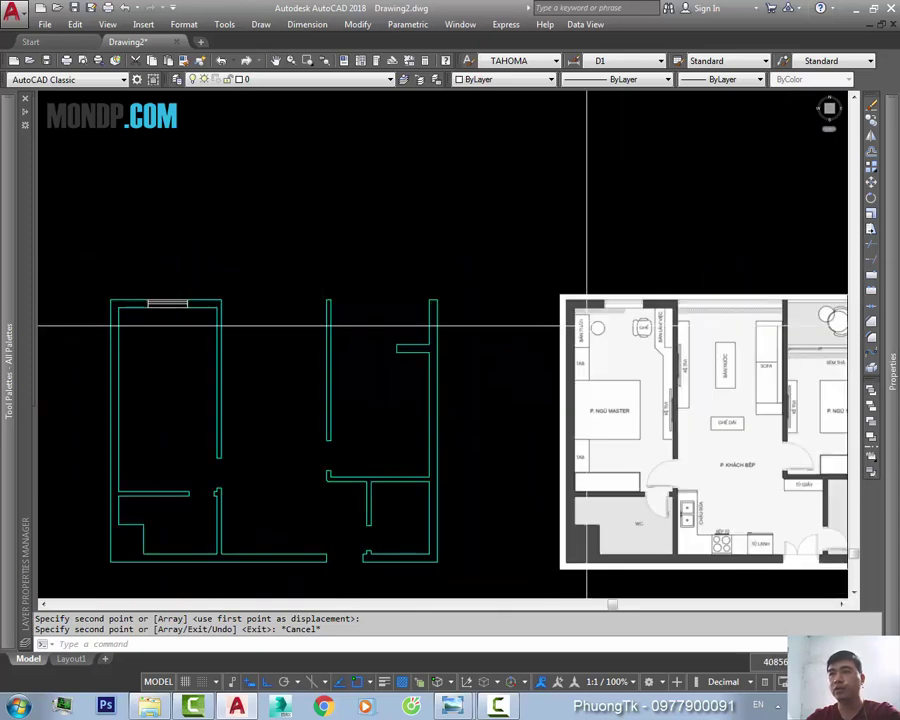
scroll(686, 308, up, 2)
scroll(690, 309, up, 4)
scroll(241, 315, down, 3)
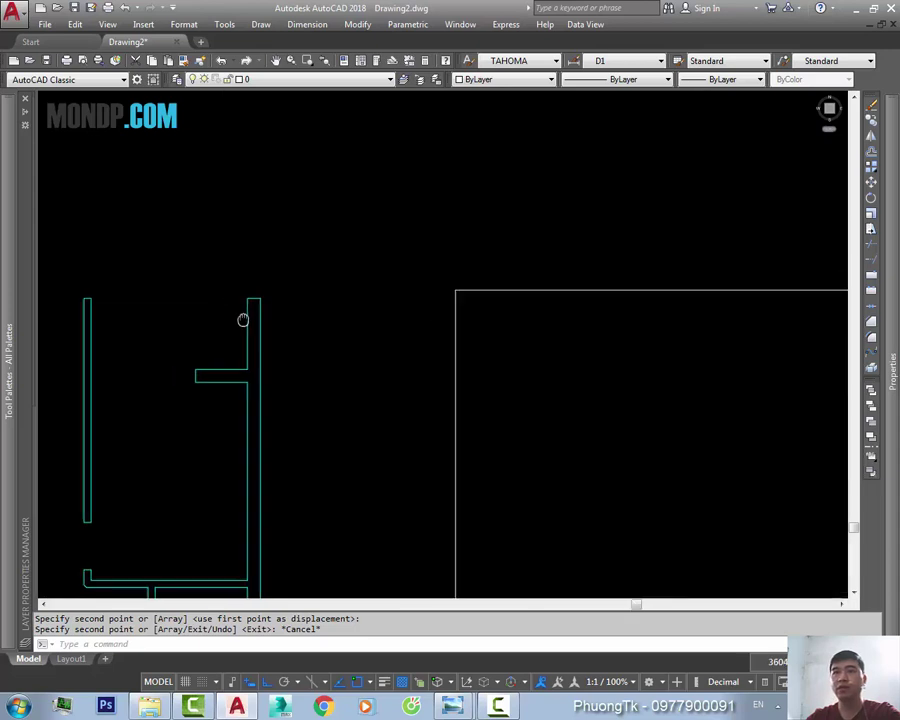
scroll(206, 320, up, 2)
scroll(200, 314, up, 1)
text(c)
key(Return)
key(Escape)
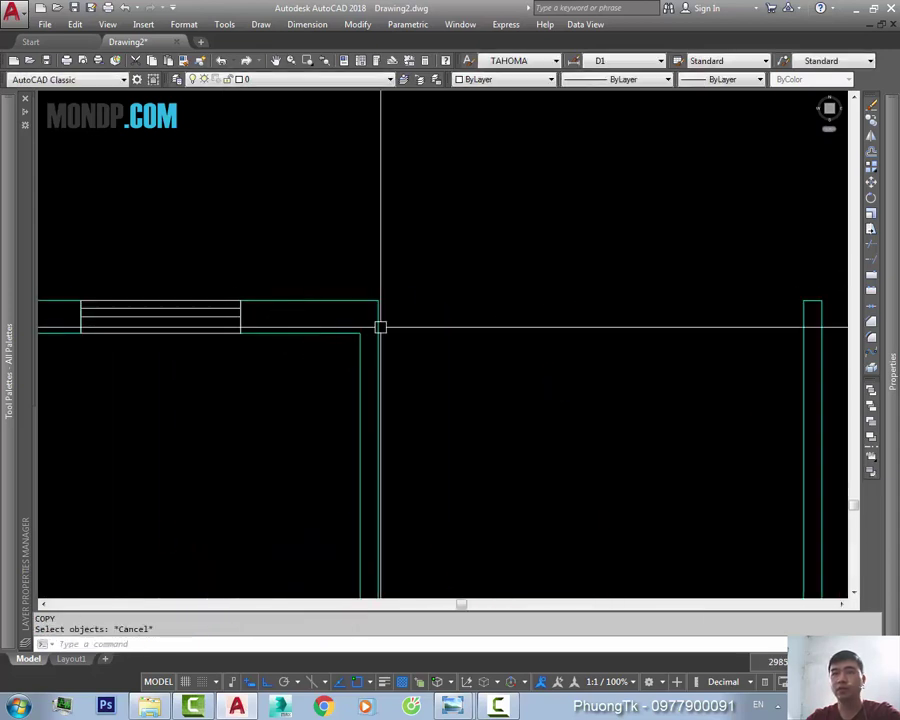
- Copy the window rectangle into the neighbouring top-wall opening
middle_drag(380, 324, 334, 334)
text(r4)
key(Return)
scroll(281, 333, up, 2)
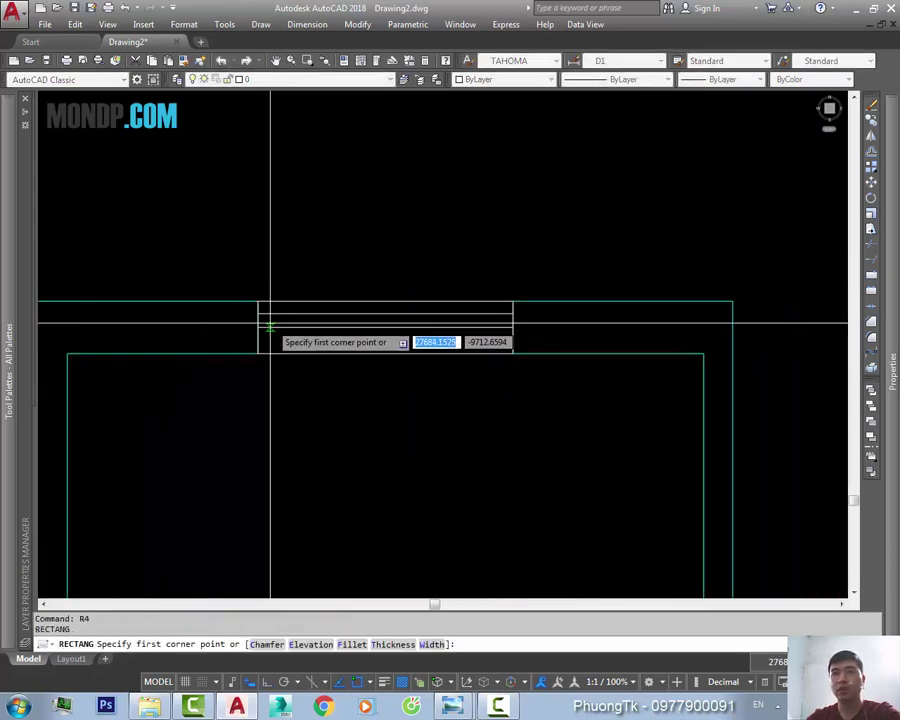
key(Escape)
text(c)
key(Return)
click(268, 357)
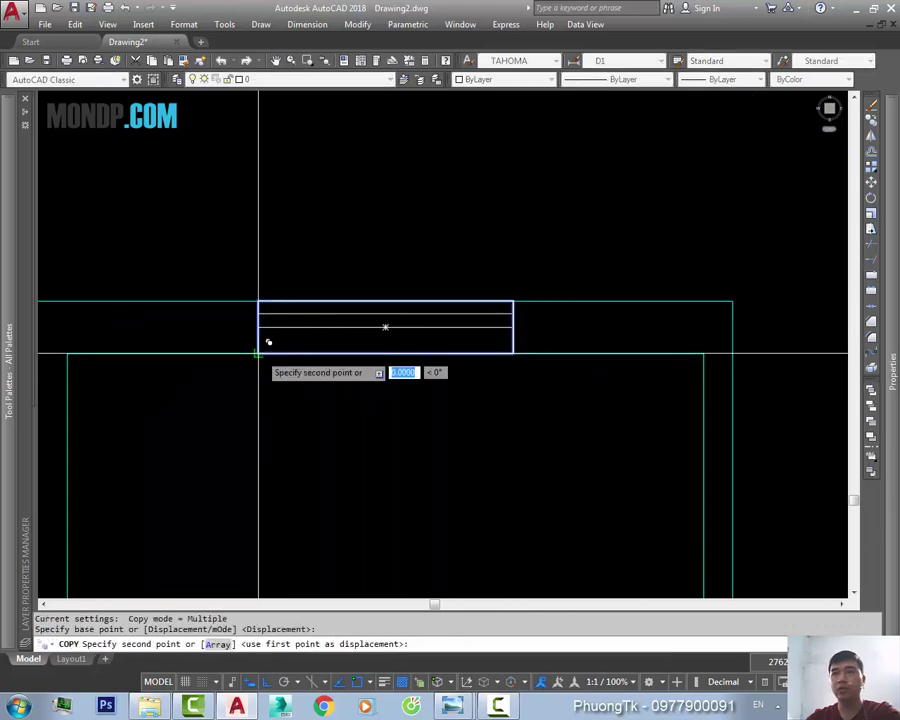
middle_drag(749, 356, 451, 357)
click(435, 352)
key(Escape)
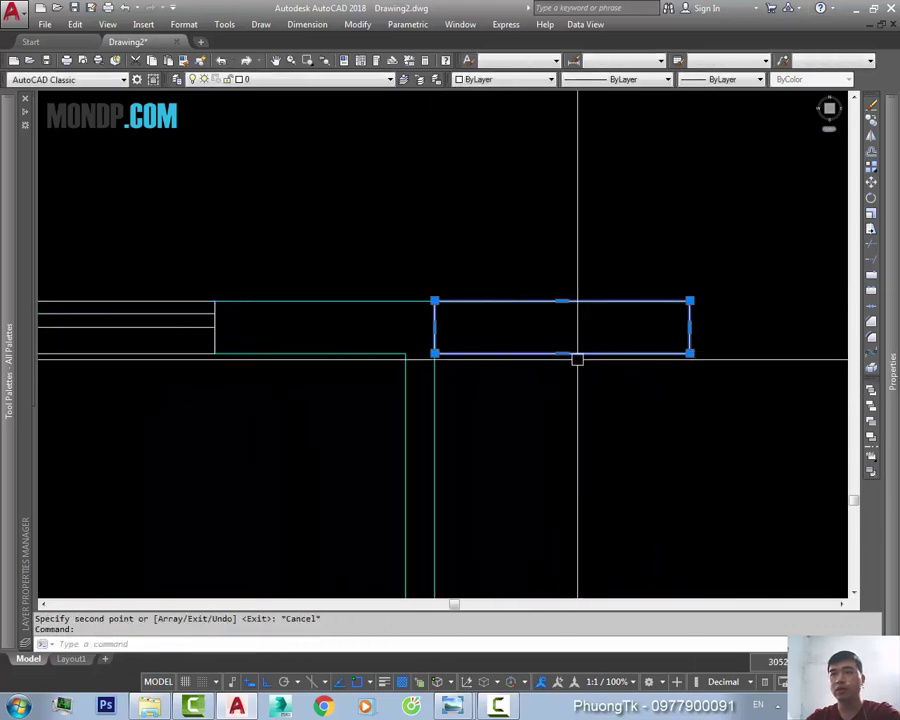
- Grip-stretch the copied rectangle's bottom edge up to mid-height
click(562, 353)
click(562, 326)
middle_drag(621, 345, 287, 366)
text(s)
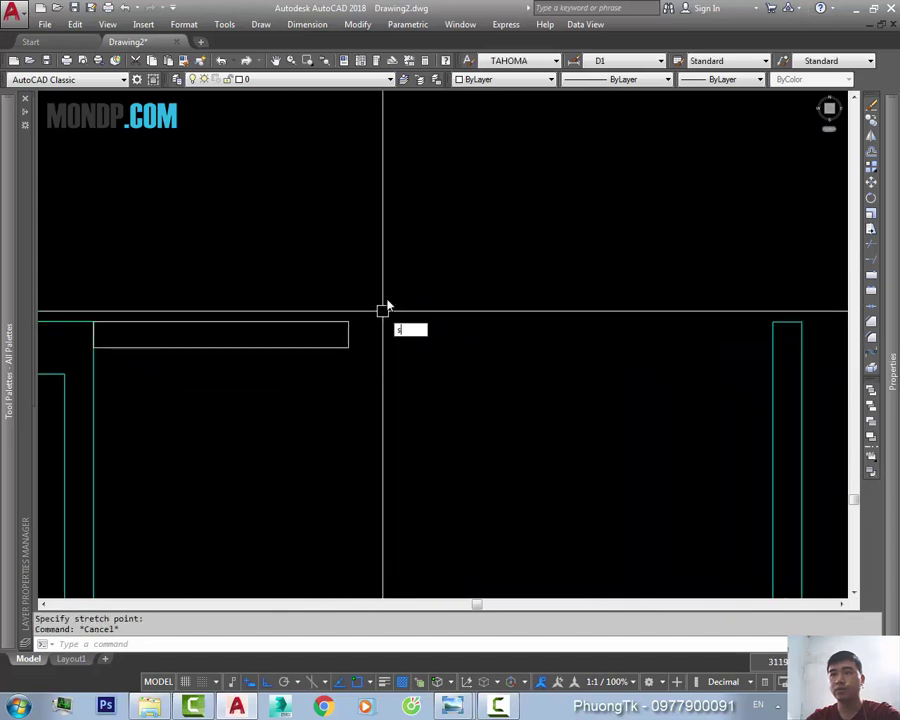
key(Return)
click(383, 310)
click(330, 338)
key(Return)
key(Escape)
- Draw the divider line across the right-hand window and select its three lines
middle_drag(470, 347, 725, 359)
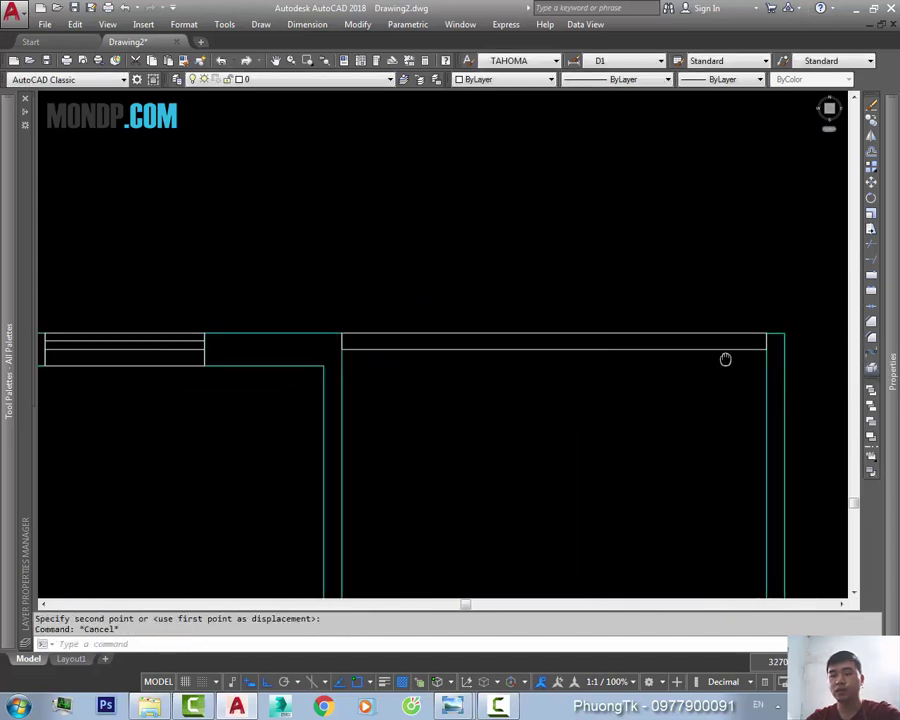
text(l)
key(Return)
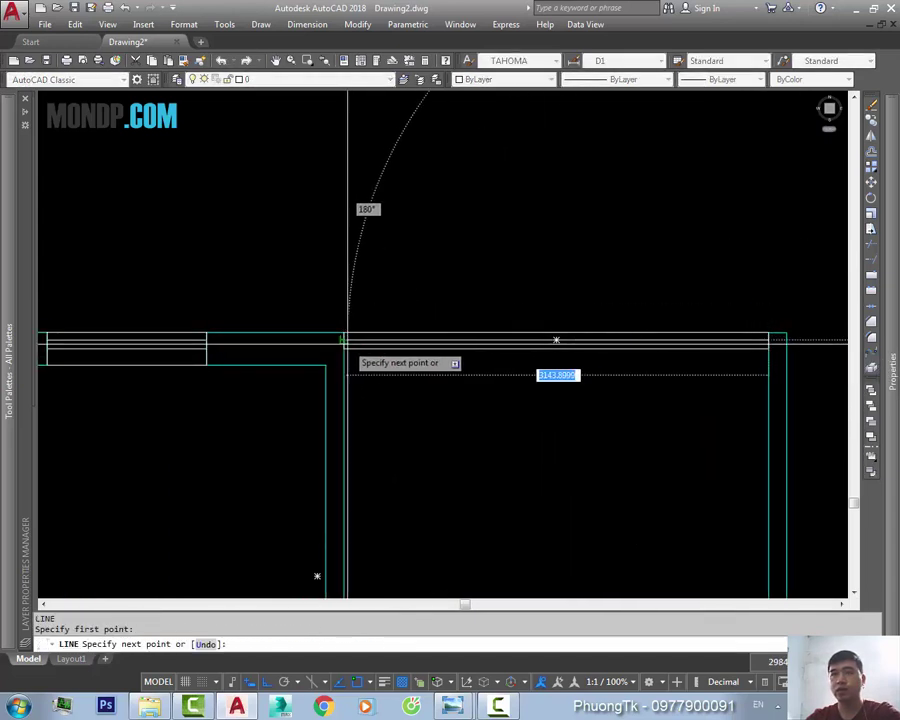
key(Escape)
click(520, 365)
click(468, 296)
middle_drag(468, 296, 611, 301)
- Put the left window's lines onto a layer chosen from the Layer dropdown
click(283, 272)
click(283, 272)
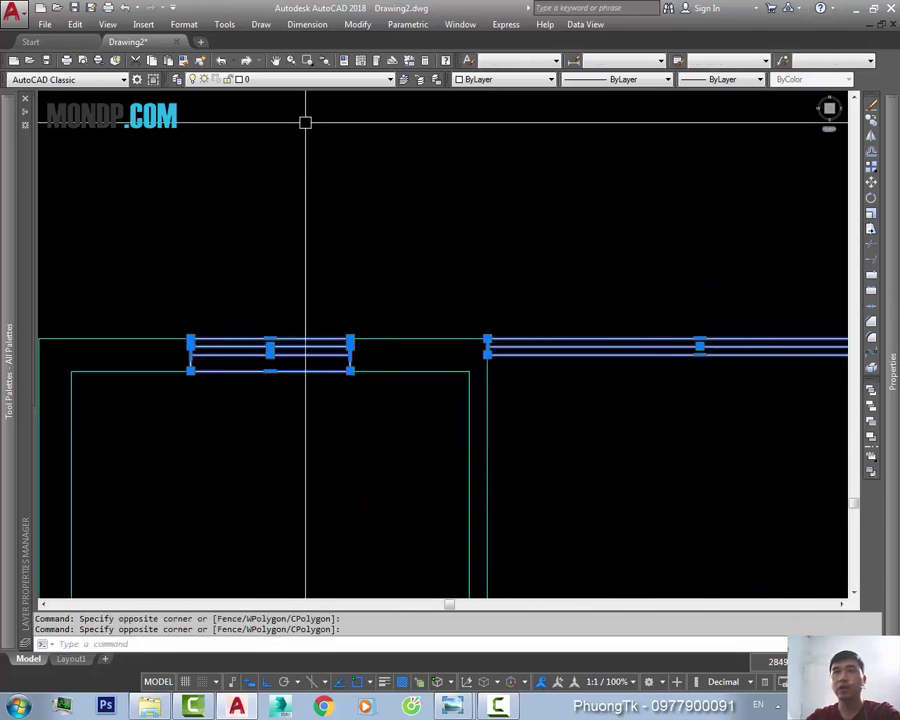
click(294, 80)
click(285, 204)
key(Escape)
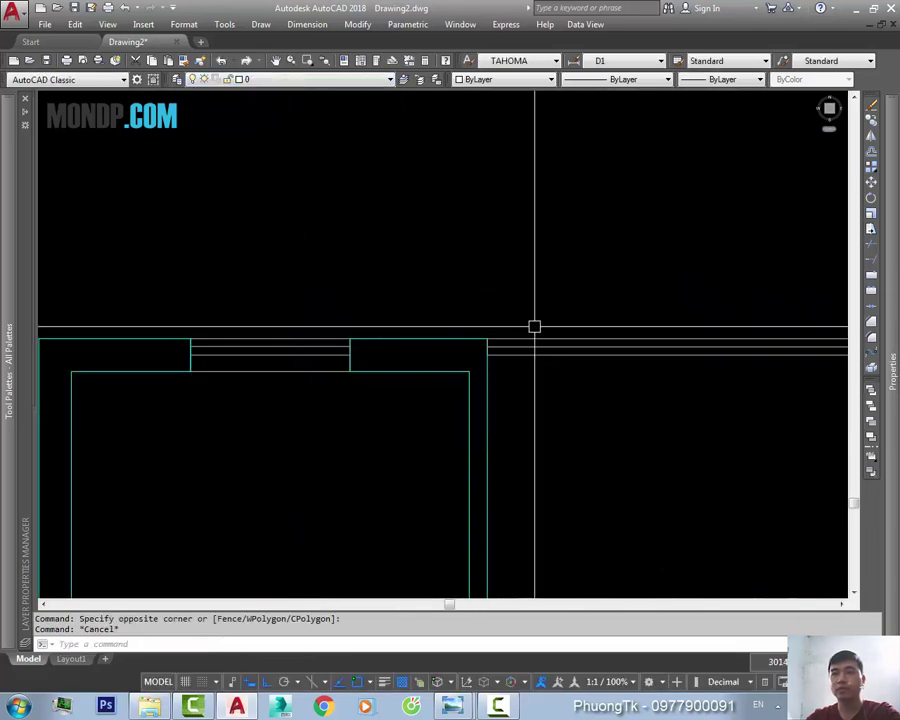
- Make PTK_Net thay current by picking a window line with LAYMCUR
middle_drag(532, 324, 413, 323)
text(1)
key(Return)
click(422, 340)
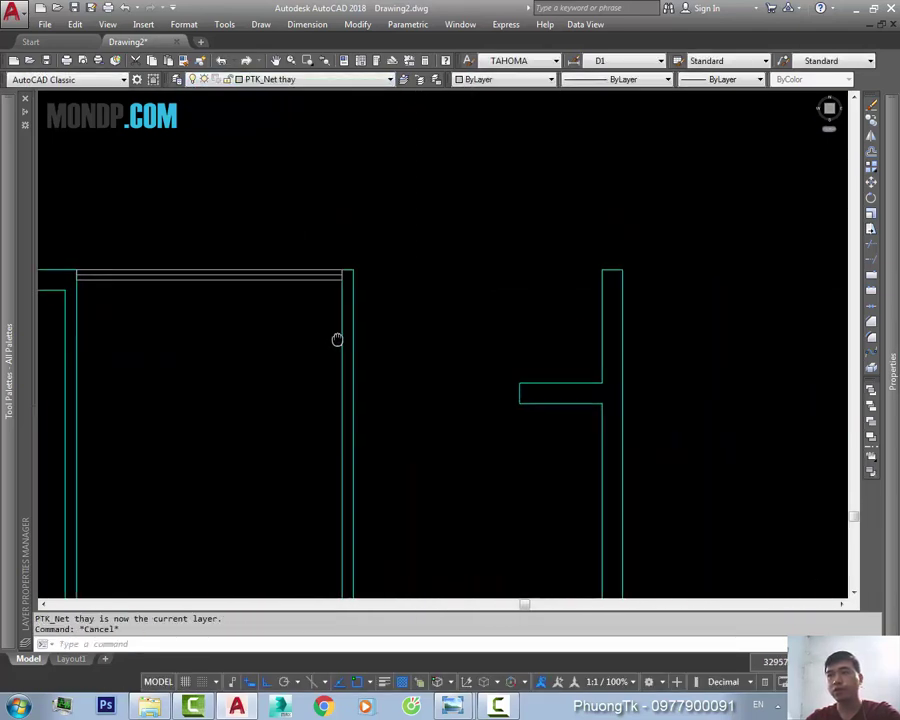
- Bring the top wall openings into view; start a rectangle, then cancel it
scroll(510, 362, down, 5)
scroll(690, 322, up, 4)
scroll(642, 324, up, 3)
scroll(642, 326, down, 7)
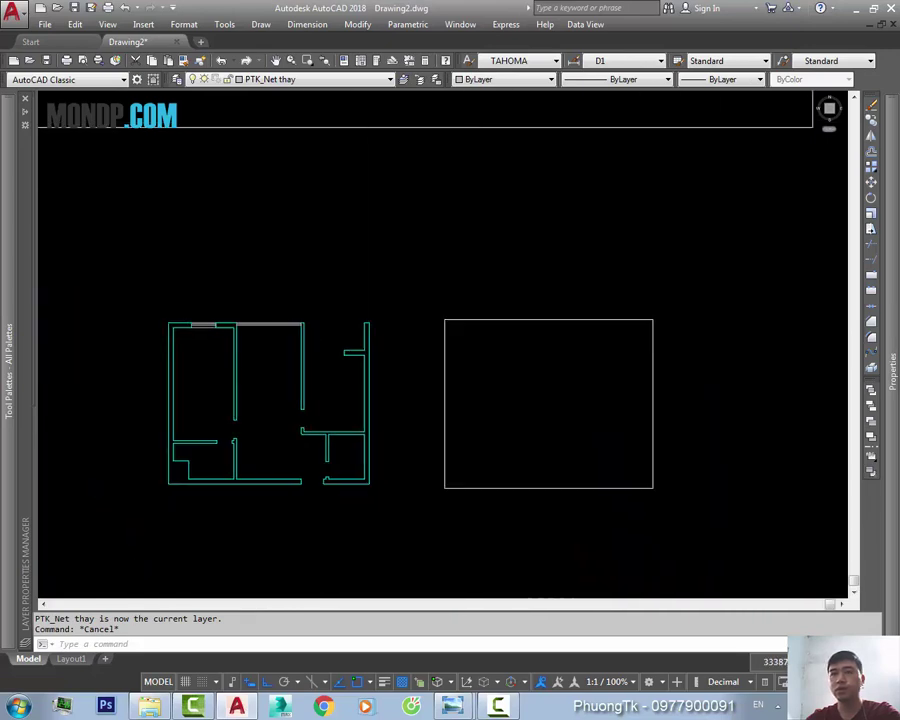
scroll(443, 320, up, 7)
scroll(443, 320, up, 2)
middle_drag(438, 318, 362, 342)
text(r4)
key(Return)
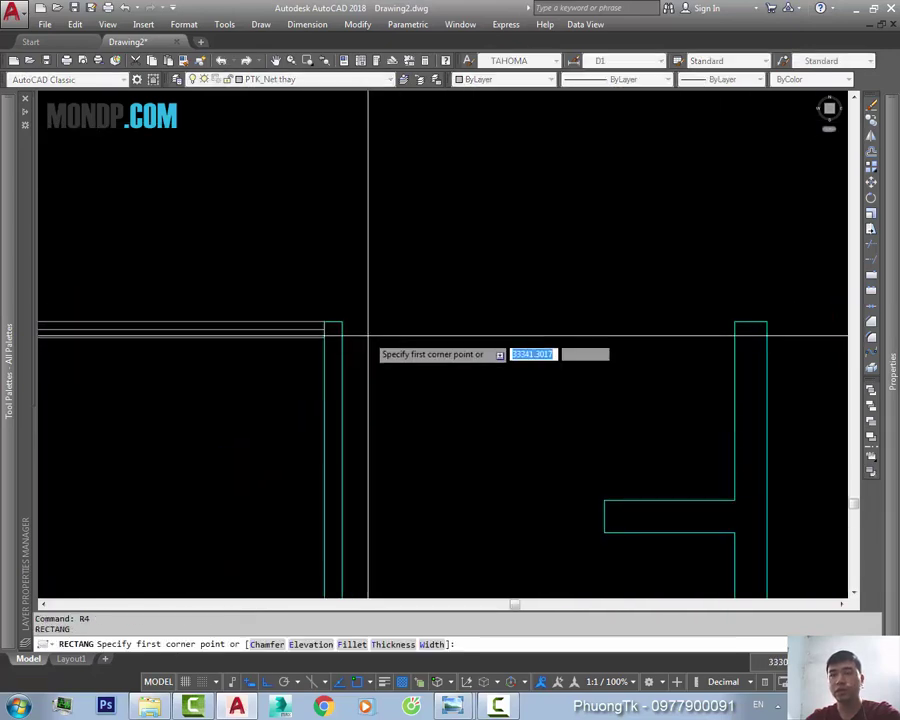
click(342, 322)
key(Escape)
key(Return)
key(c)
key(Return)
- Copy the wall line to the right side of the opening
key(Escape)
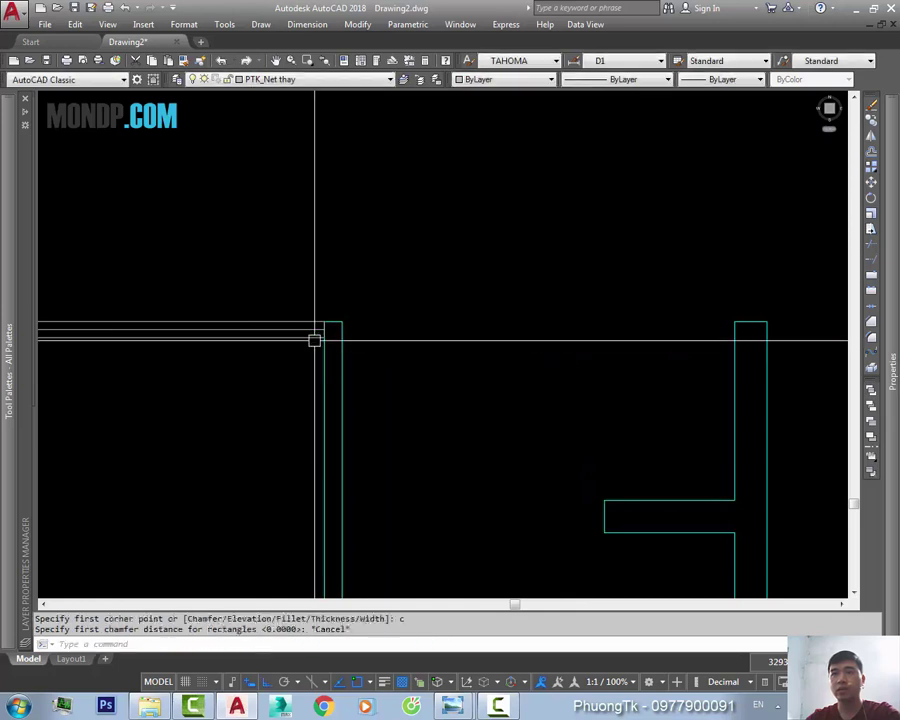
key(c)
key(o)
key(Return)
click(314, 340)
scroll(314, 340, down, 4)
key(Return)
click(166, 356)
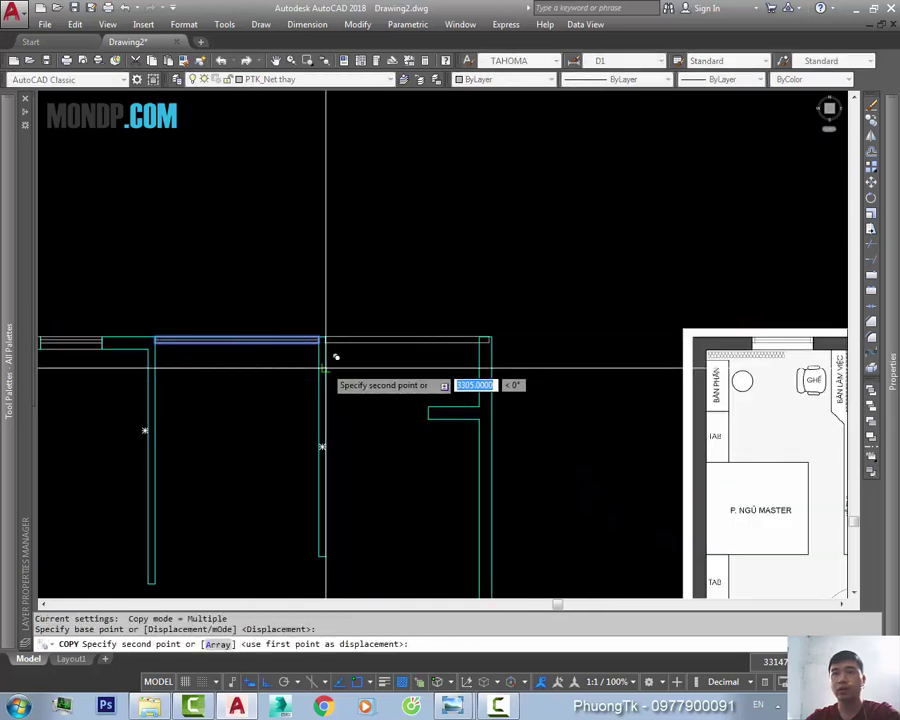
click(324, 360)
key(Escape)
- Check the wall line's end and measure the gap at the opening with DLI
scroll(460, 344, up, 4)
click(490, 340)
click(524, 340)
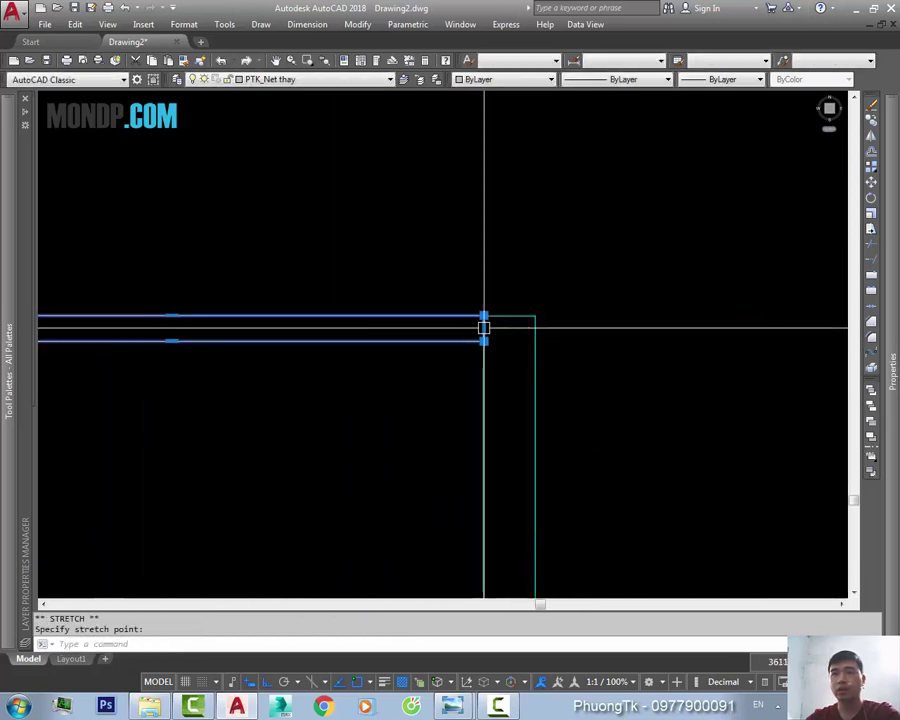
key(Escape)
middle_drag(466, 332, 452, 332)
text(dli)
key(Return)
click(452, 332)
click(466, 330)
key(Escape)
- Stretch the window line from its midpoint grip by 23
scroll(398, 343, down, 2)
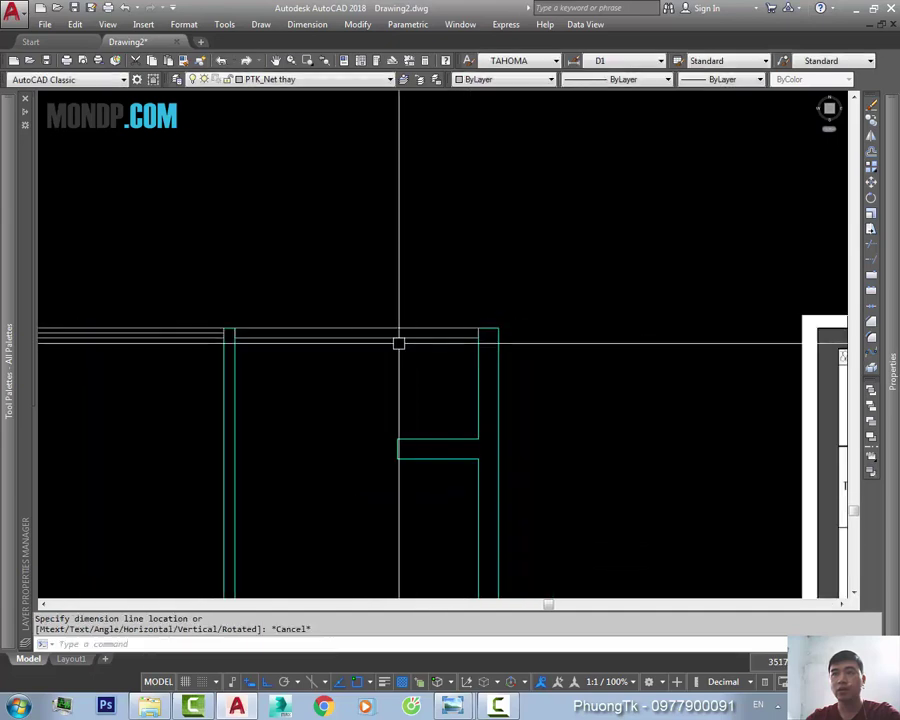
click(356, 337)
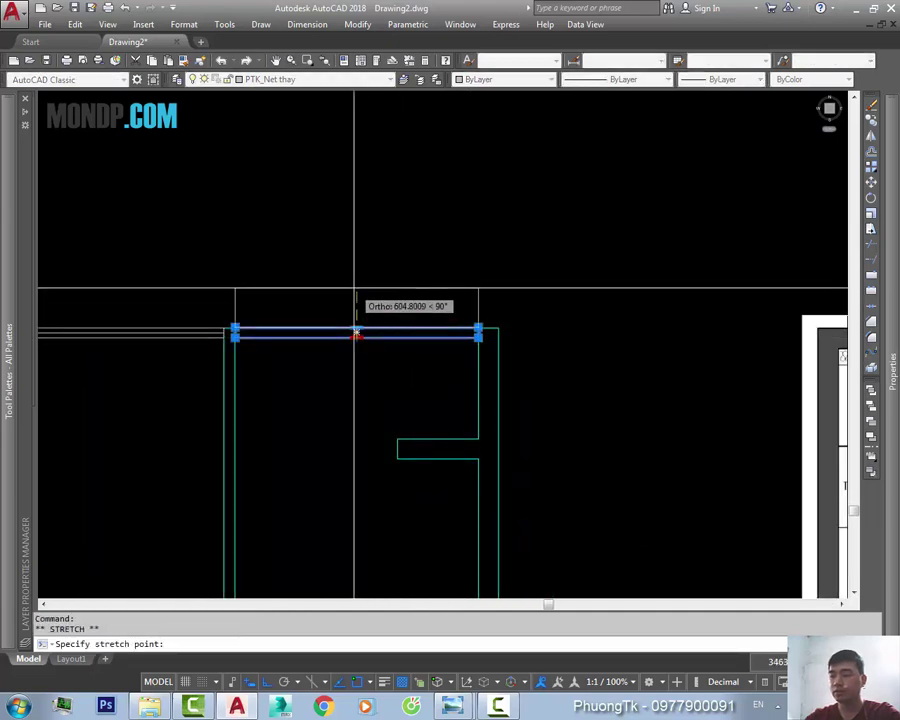
text(23)
key(Return)
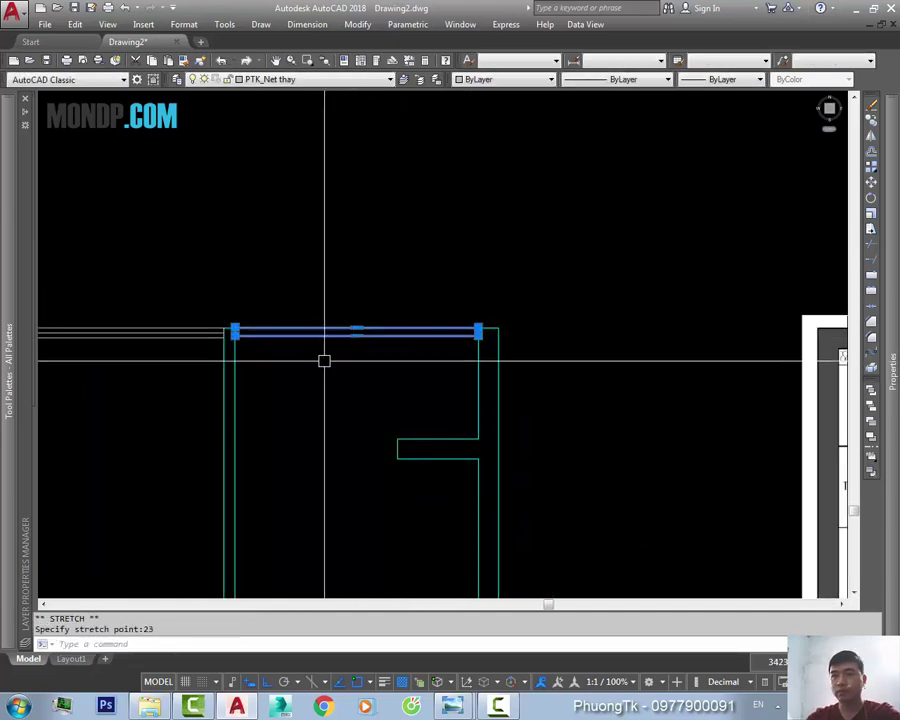
key(Escape)
key(Escape)
- Stretch the two horizontal wall lines upward to meet the wall faces
middle_drag(484, 334, 416, 327)
scroll(469, 312, up, 2)
click(469, 312)
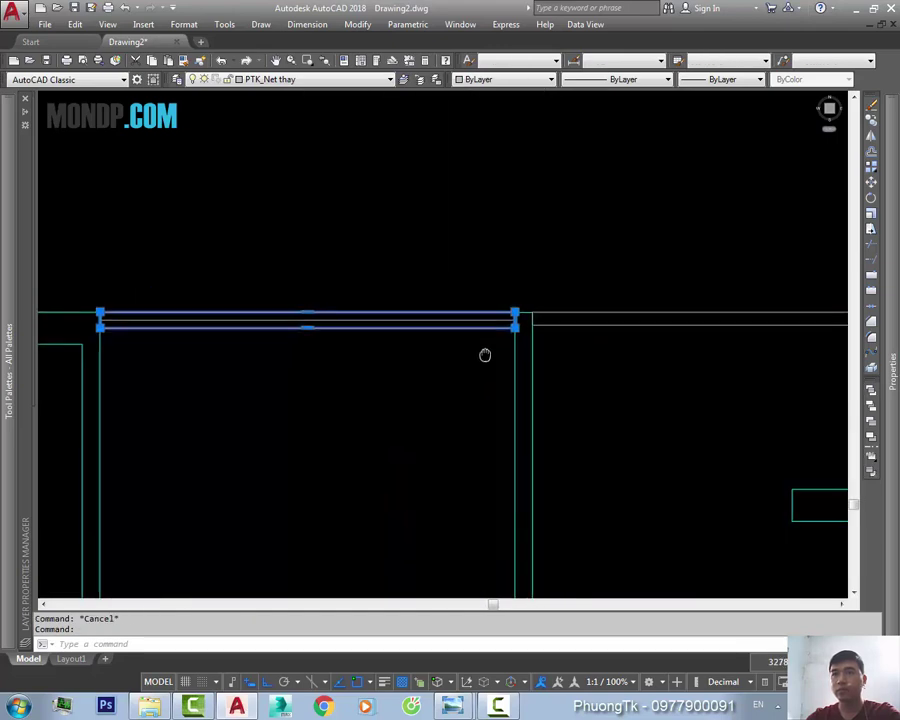
click(292, 330)
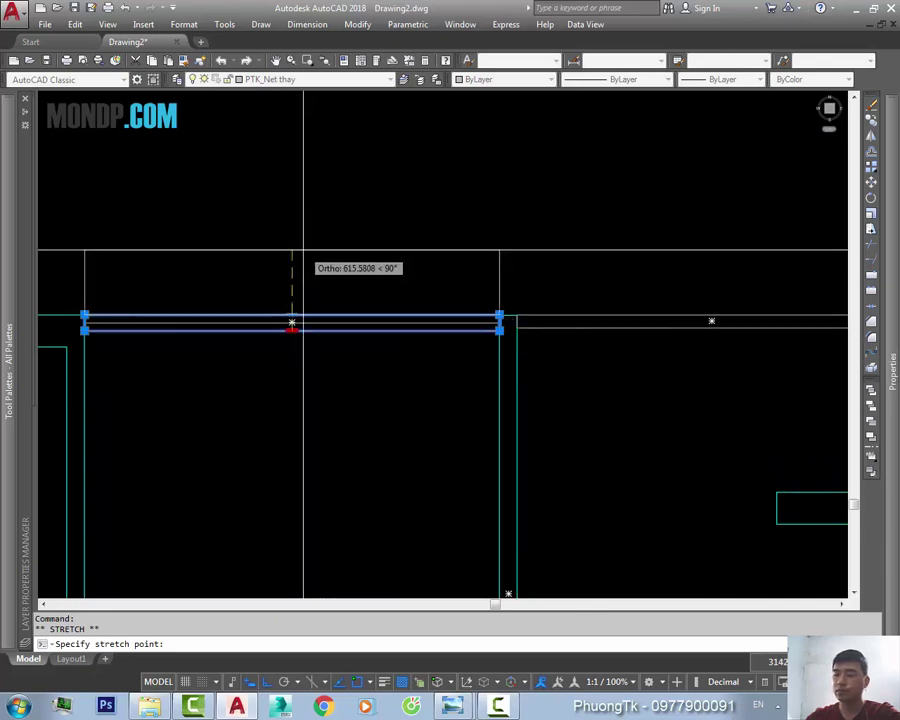
text(23)
key(Return)
key(Escape)
key(Escape)
- Start moving a line from its end point, then cancel the move
scroll(470, 344, up, 3)
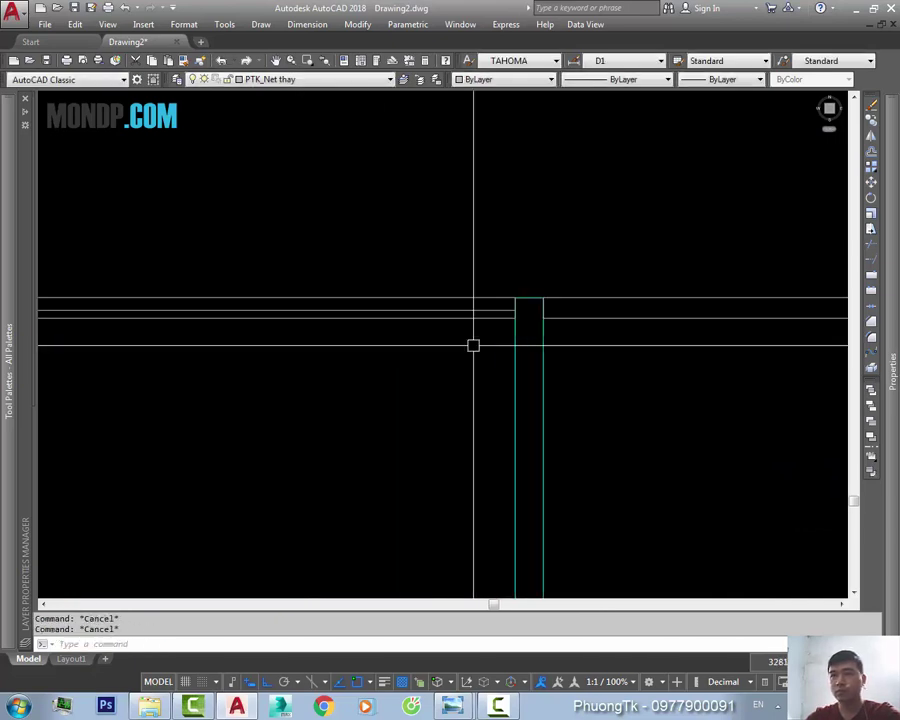
scroll(514, 352, up, 3)
text(m)
key(Return)
click(485, 335)
key(Return)
scroll(485, 335, up, 4)
click(511, 335)
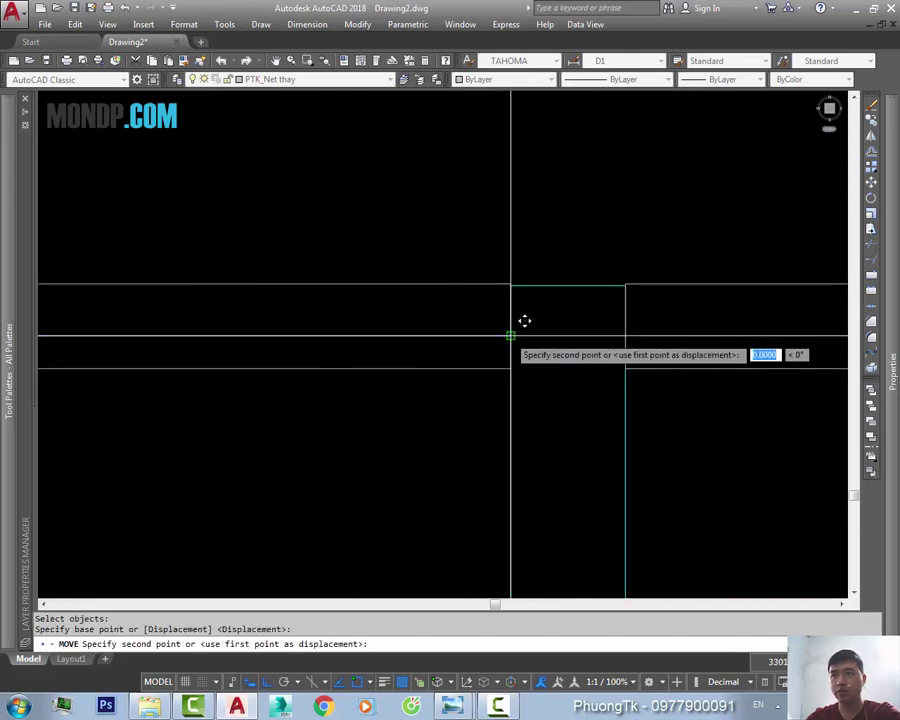
key(Escape)
- Select the right wall rectangle and left wall lines for a move, then cancel
middle_drag(580, 322, 550, 322)
key(space)
drag(680, 270, 606, 368)
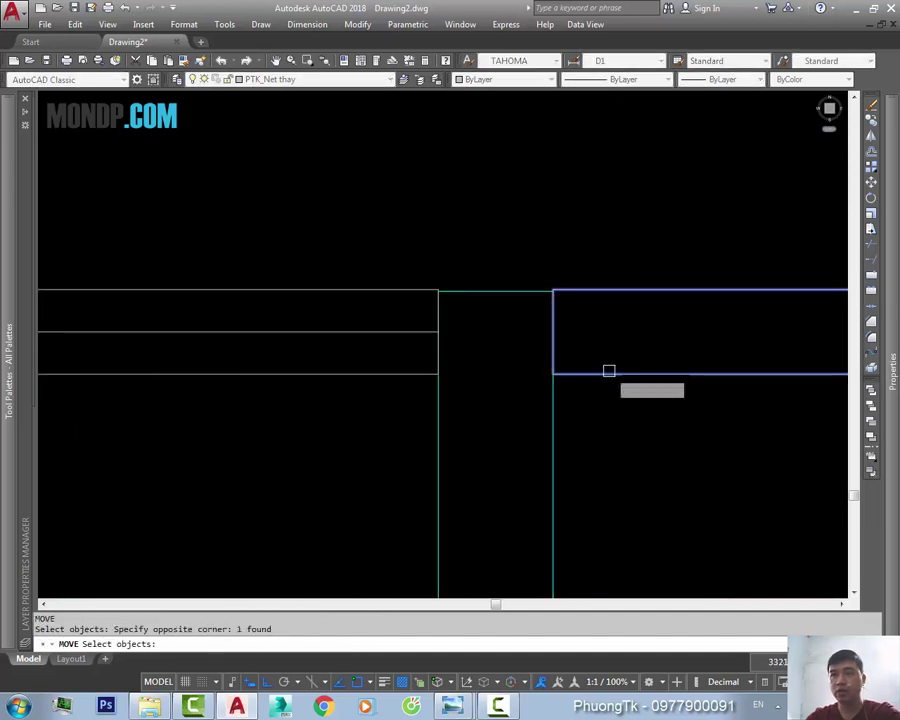
drag(420, 270, 366, 391)
scroll(560, 285, up, 5)
click(517, 320)
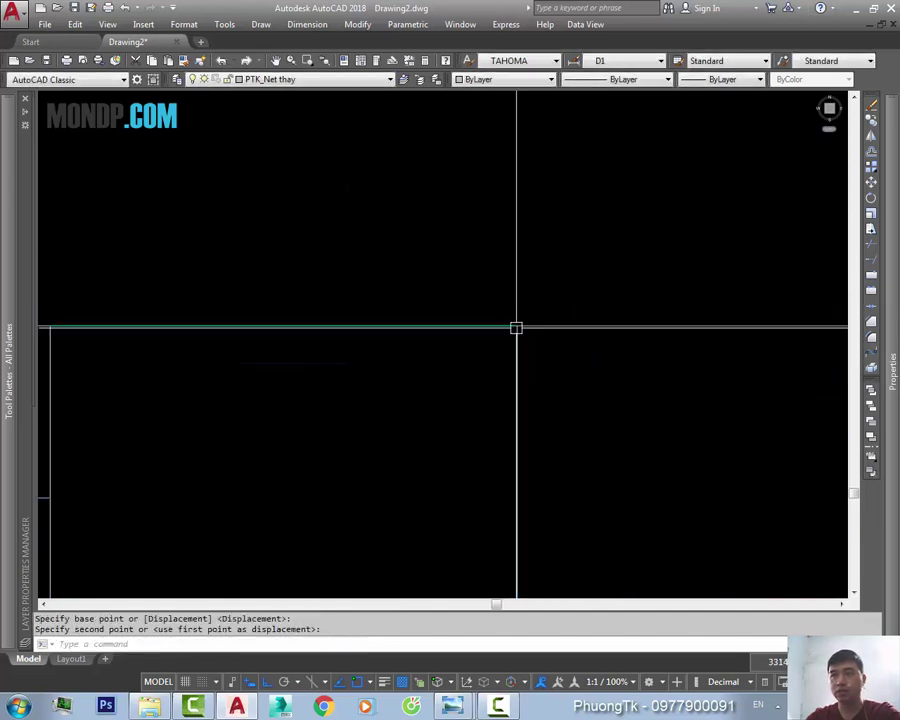
scroll(516, 324, down, 3)
key(Escape)
- Pan and zoom to compare the rooms with the furnished reference plan
scroll(190, 375, up, 3)
scroll(190, 375, down, 2)
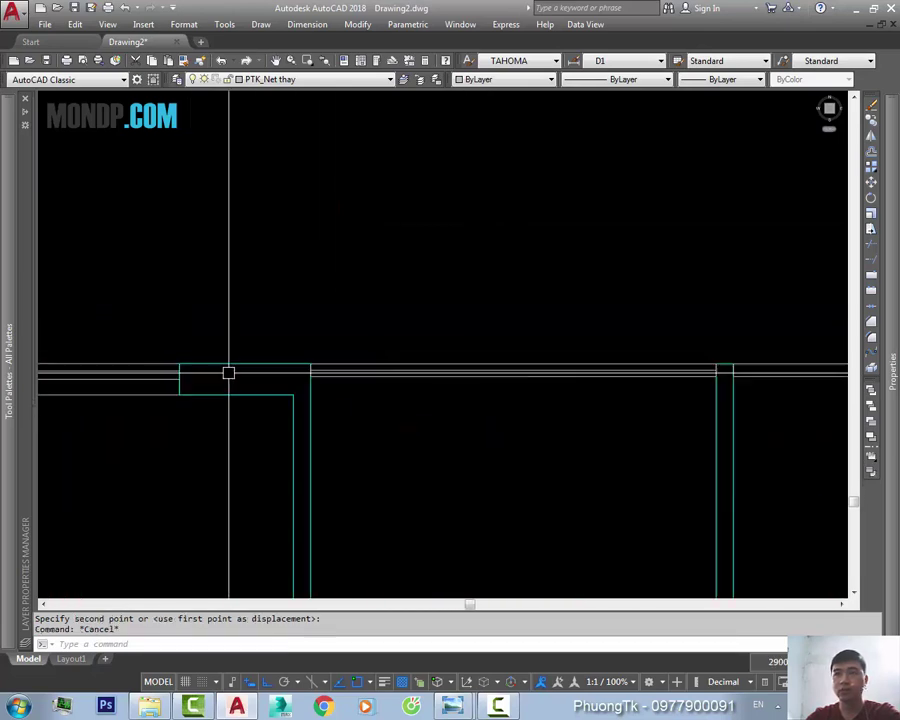
scroll(416, 366, down, 2)
middle_drag(416, 366, 406, 300)
scroll(406, 300, down, 2)
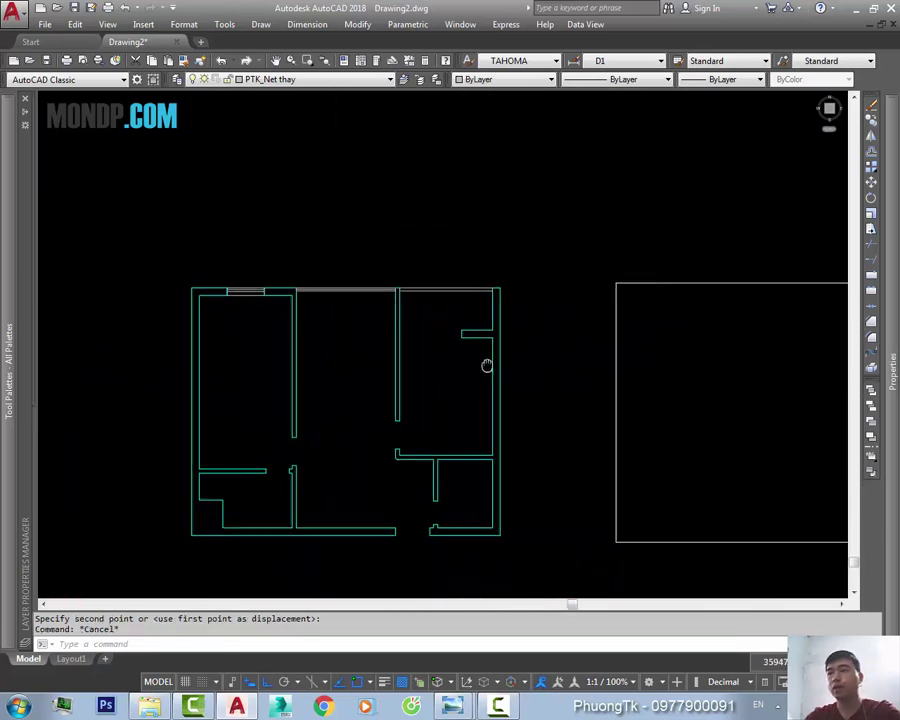
middle_drag(809, 353, 689, 361)
scroll(720, 358, up, 3)
scroll(760, 355, up, 2)
scroll(787, 351, down, 3)
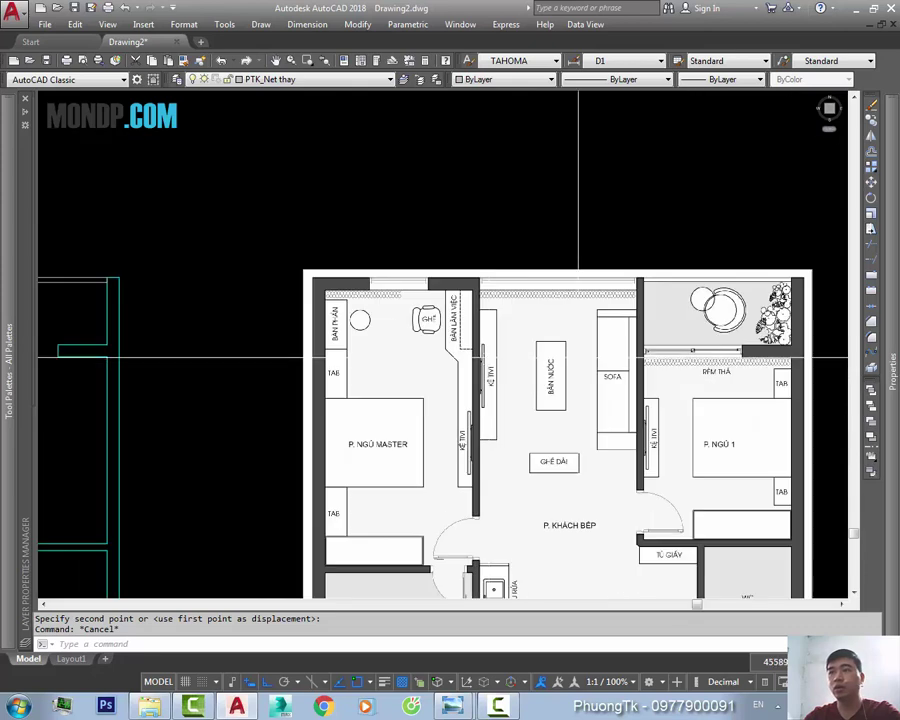
scroll(522, 360, up, 2)
scroll(462, 360, up, 2)
- Draw a small rectangle from the wall end to the wall corner
text(c)
key(Return)
scroll(462, 360, up, 2)
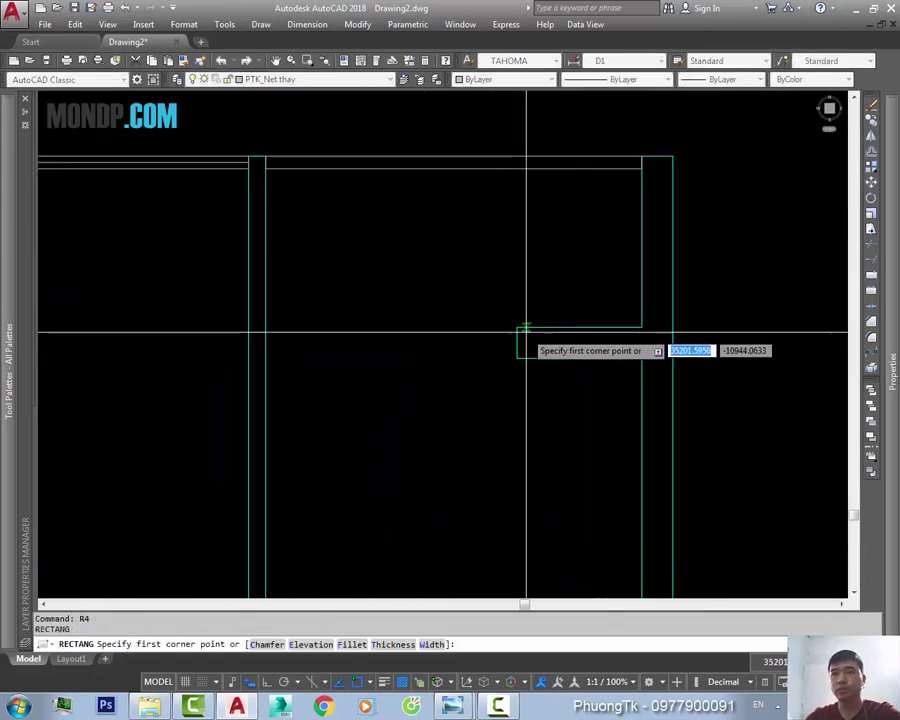
click(514, 327)
click(445, 357)
key(Escape)
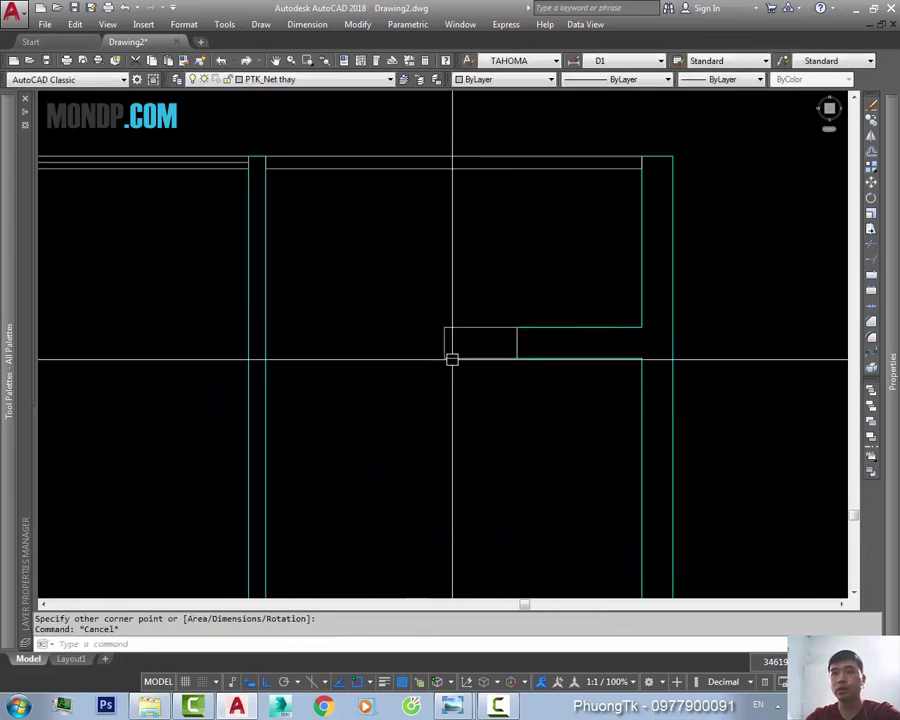
- Extend the rectangle's left edge to the wall, then view the reference image
click(445, 343)
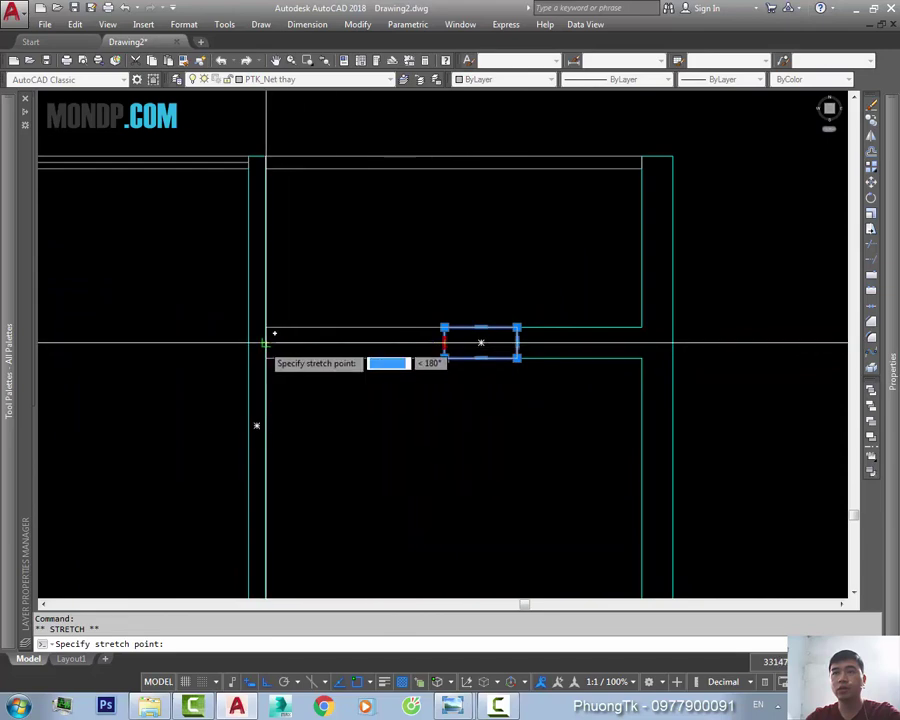
click(265, 343)
key(Escape)
middle_drag(333, 358, 359, 360)
key(Escape)
scroll(370, 370, down, 4)
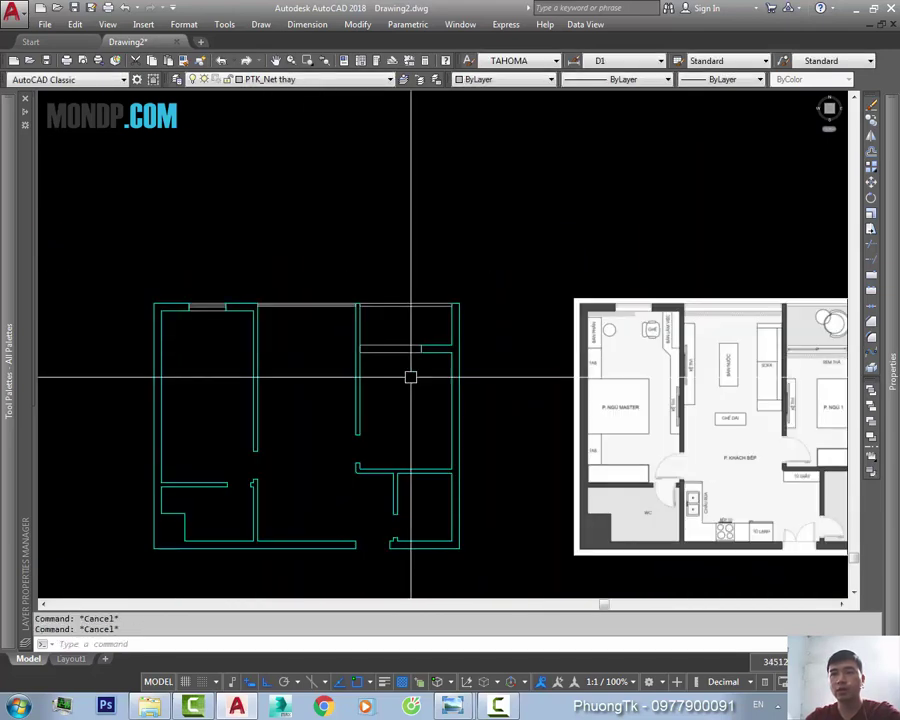
middle_drag(375, 413, 250, 420)
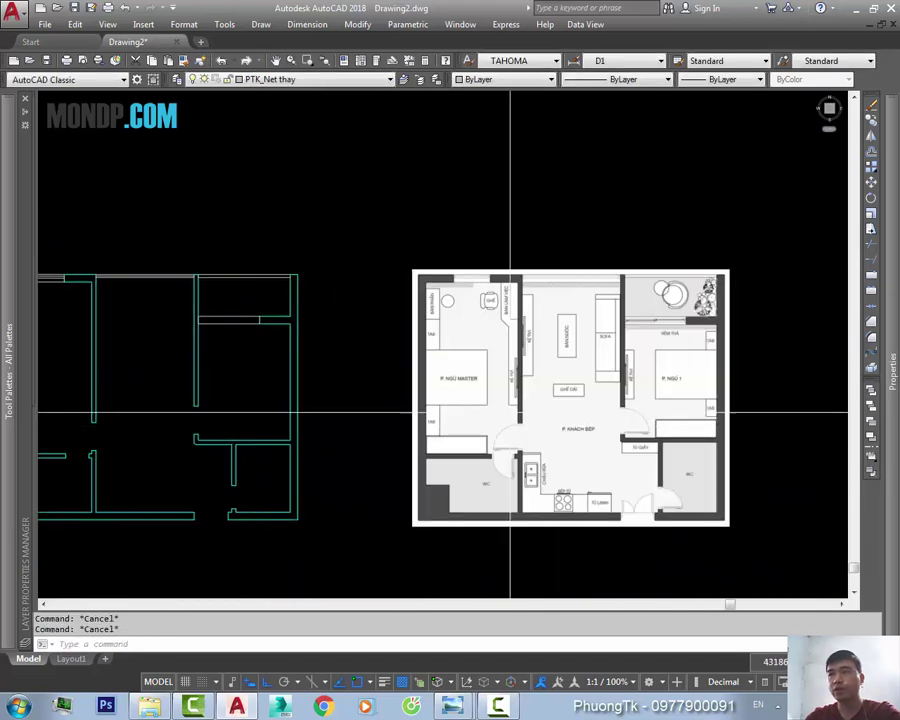
scroll(510, 410, up, 2)
scroll(560, 430, up, 2)
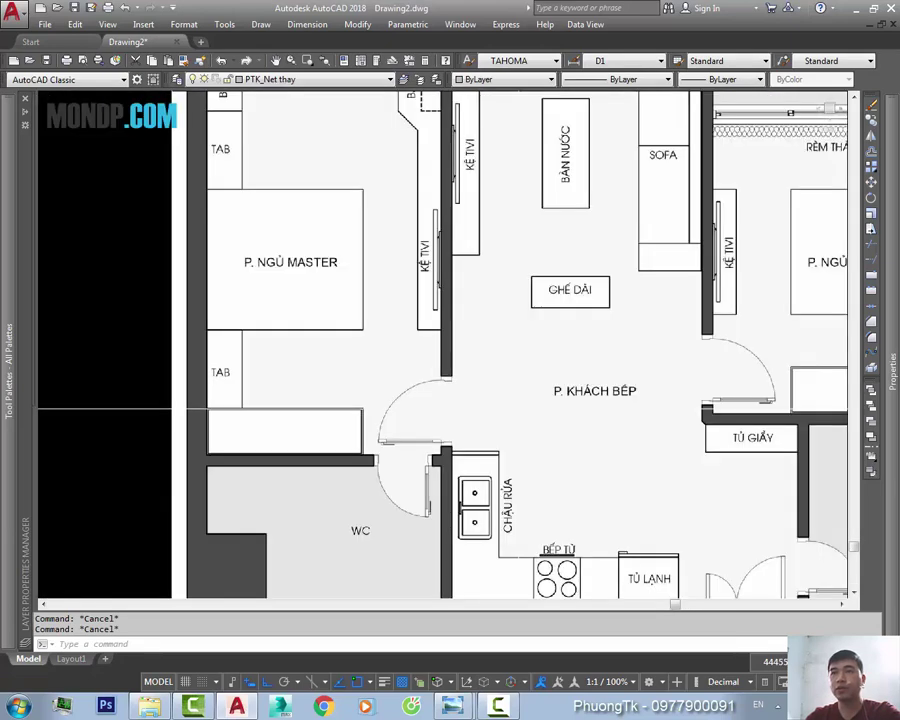
scroll(517, 355, down, 2)
- Insert the CUA DI door block from the Tool Palettes into the plan
scroll(486, 418, down, 3)
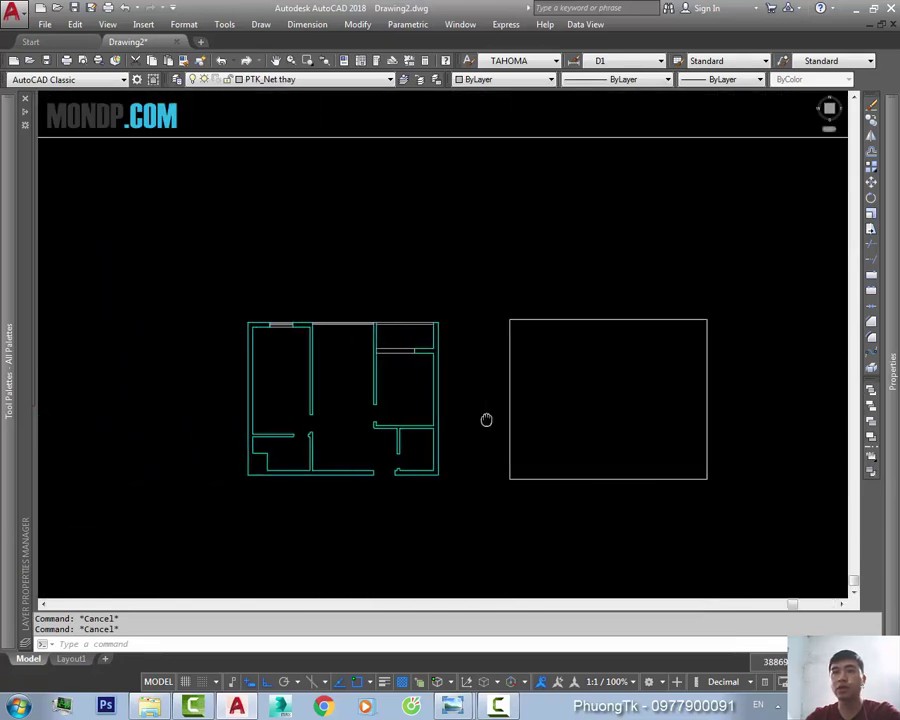
scroll(470, 462, down, 1)
scroll(487, 322, down, 2)
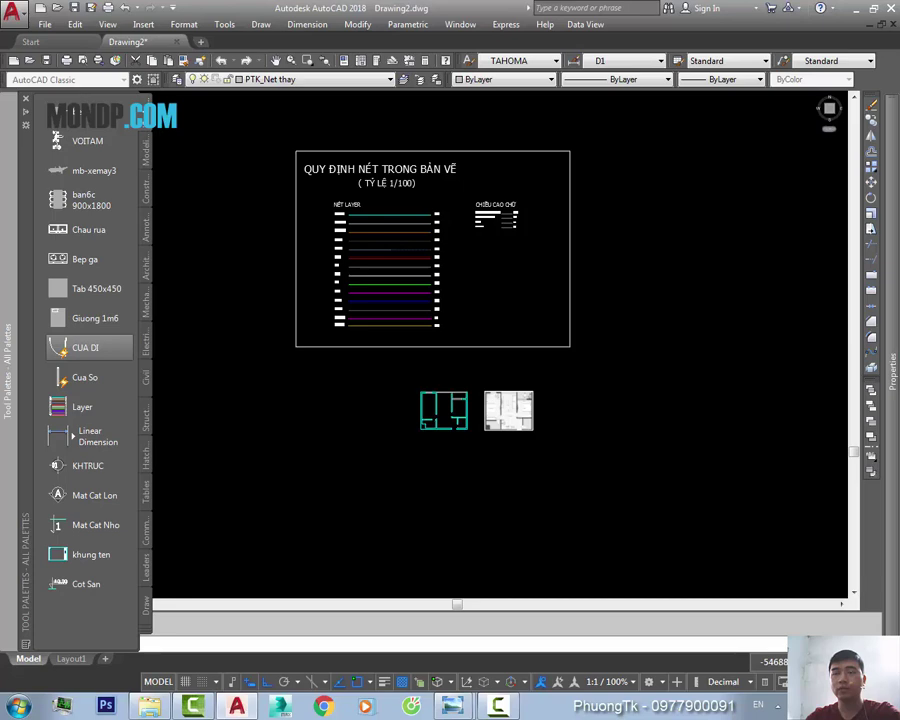
click(85, 347)
scroll(420, 426, up, 2)
scroll(444, 440, up, 4)
scroll(476, 417, up, 1)
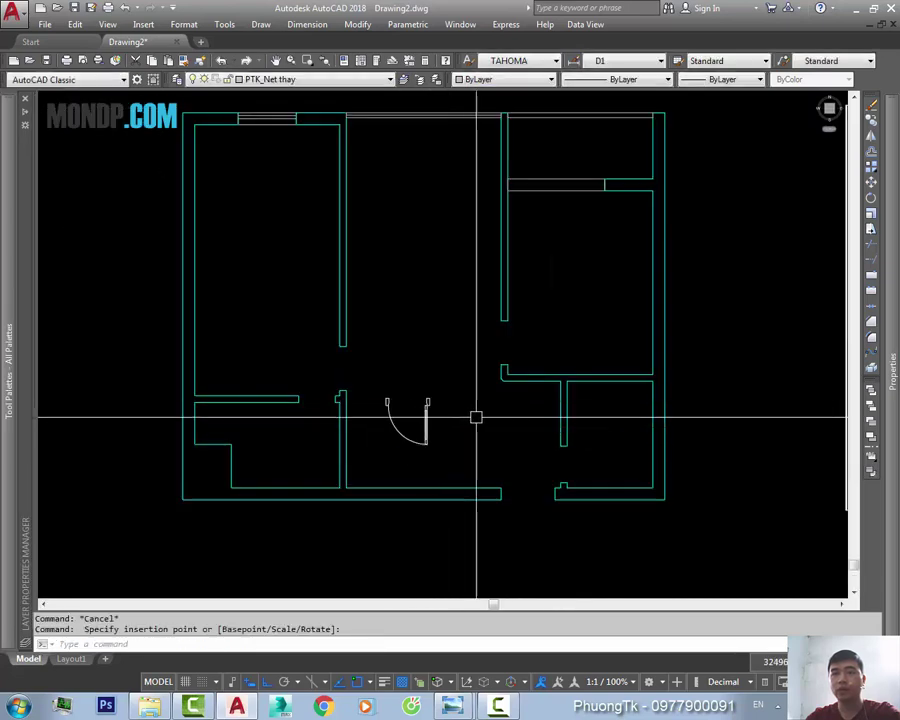
- Rotate the door with RO into the opening's orientation
text(ro)
key(Return)
click(427, 425)
key(Return)
click(470, 422)
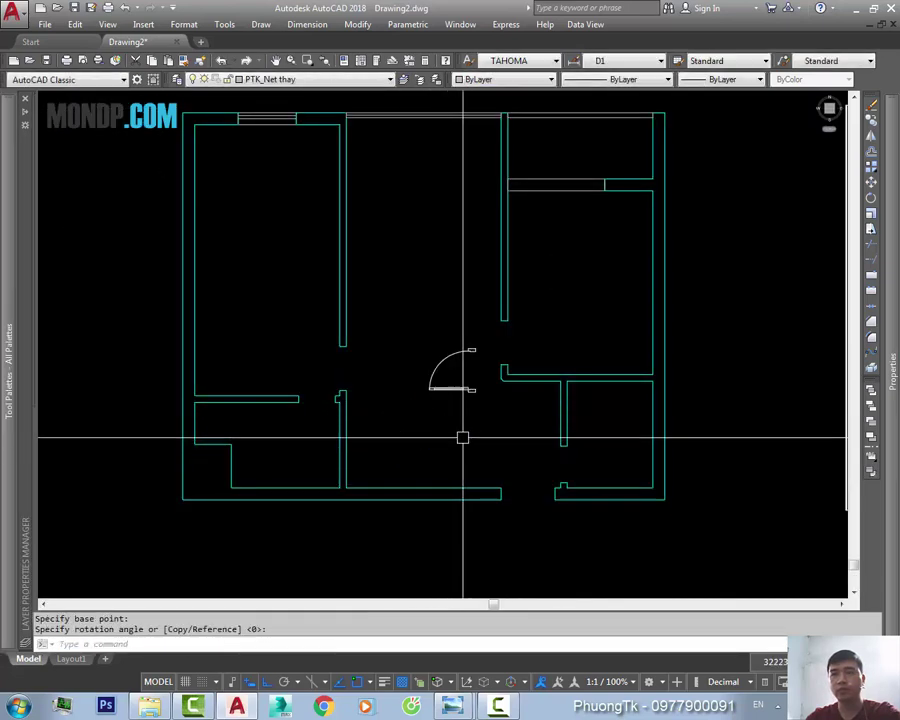
scroll(478, 407, up, 2)
click(478, 407)
text(m)
key(Return)
scroll(476, 404, down, 3)
scroll(629, 388, down, 2)
key(Escape)
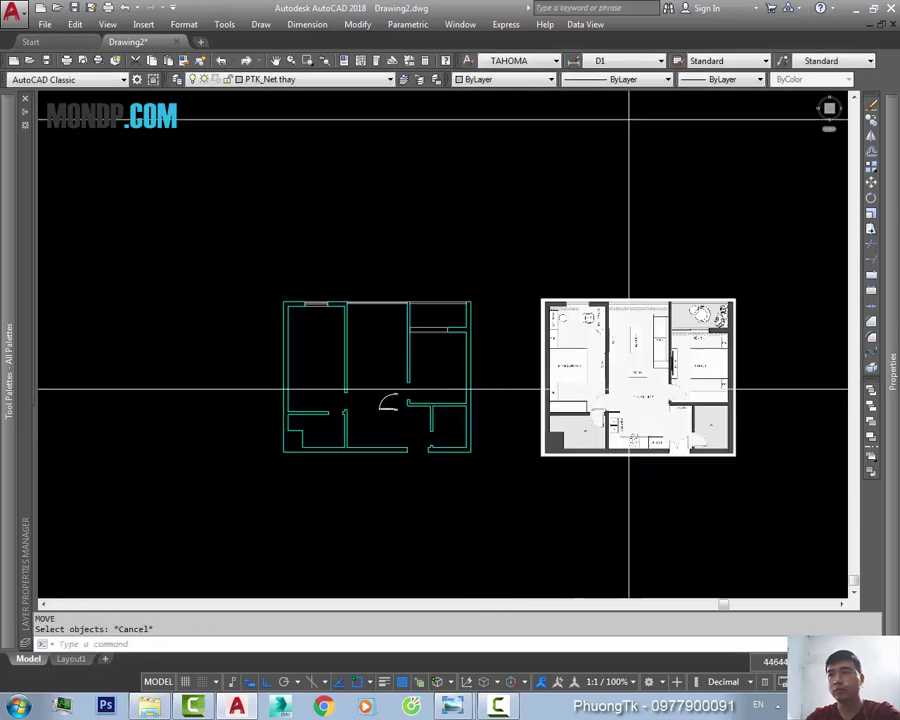
- Put the door on the PTK_Net thay layer
click(395, 405)
click(300, 79)
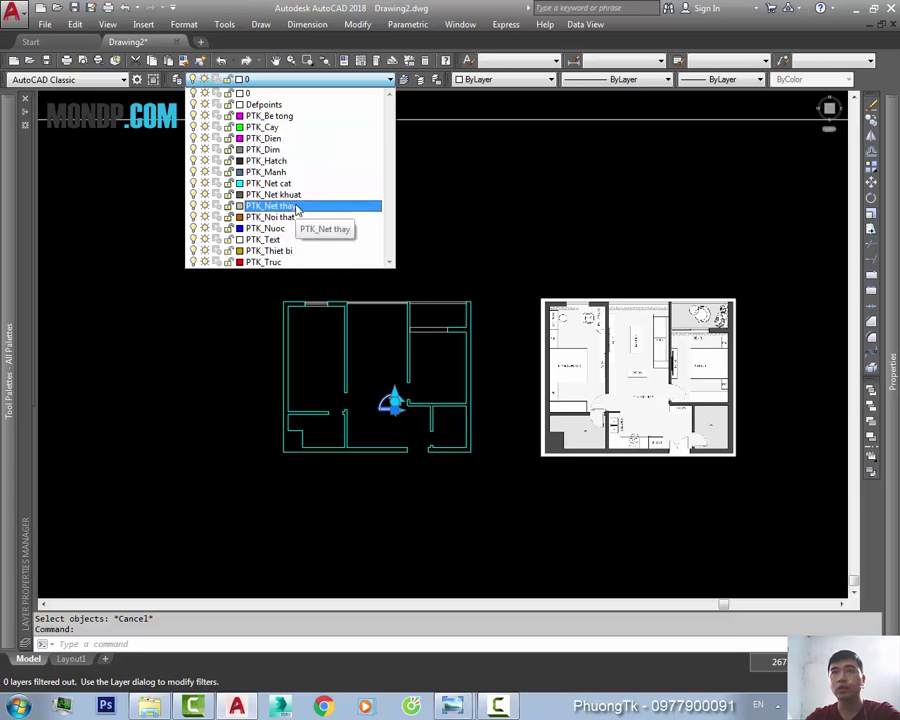
click(296, 206)
scroll(402, 322, up, 2)
middle_drag(454, 406, 173, 341)
scroll(173, 341, down, 1)
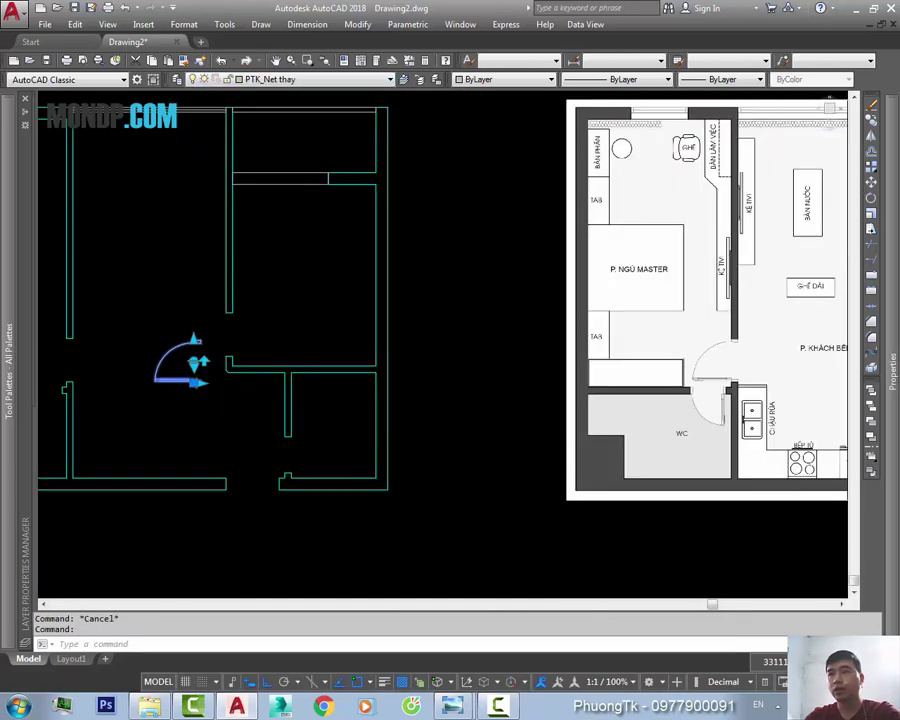
scroll(476, 362, down, 2)
scroll(476, 362, up, 4)
scroll(253, 382, down, 4)
- Move the door into the wall opening with the MOVE (M) command
mouse_move(40, 380)
middle_down()
mouse_move(336, 380)
mouse_move(592, 313)
middle_up()
scroll(336, 380, up, 2)
text(m)
key(Return)
scroll(575, 364, up, 4)
click(604, 346)
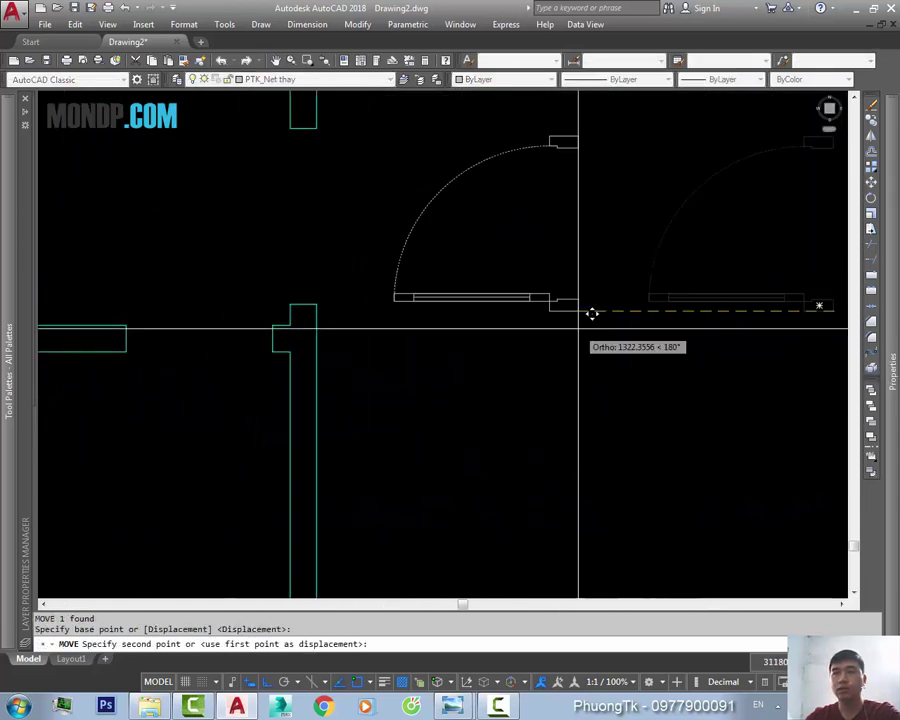
click(334, 292)
- Adjust the door's grips to snap it to the wall corner and stretch its leaf to the upper corner
mouse_move(338, 298)
middle_down()
mouse_move(372, 373)
mouse_move(325, 133)
middle_up()
click(334, 240)
scroll(330, 212, up, 4)
scroll(290, 435, up, 2)
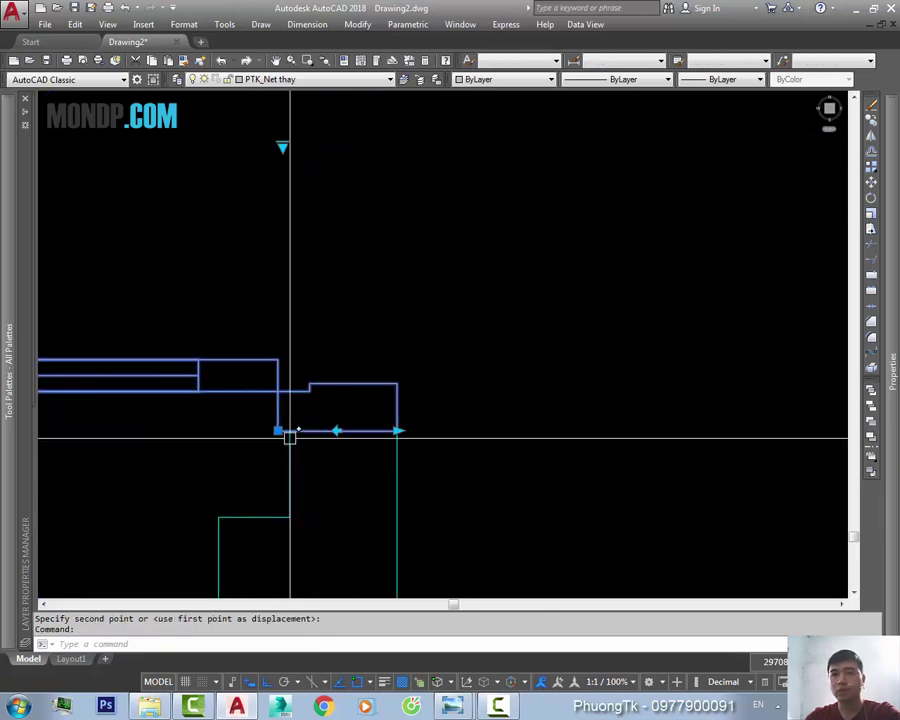
click(278, 430)
click(290, 430)
click(399, 430)
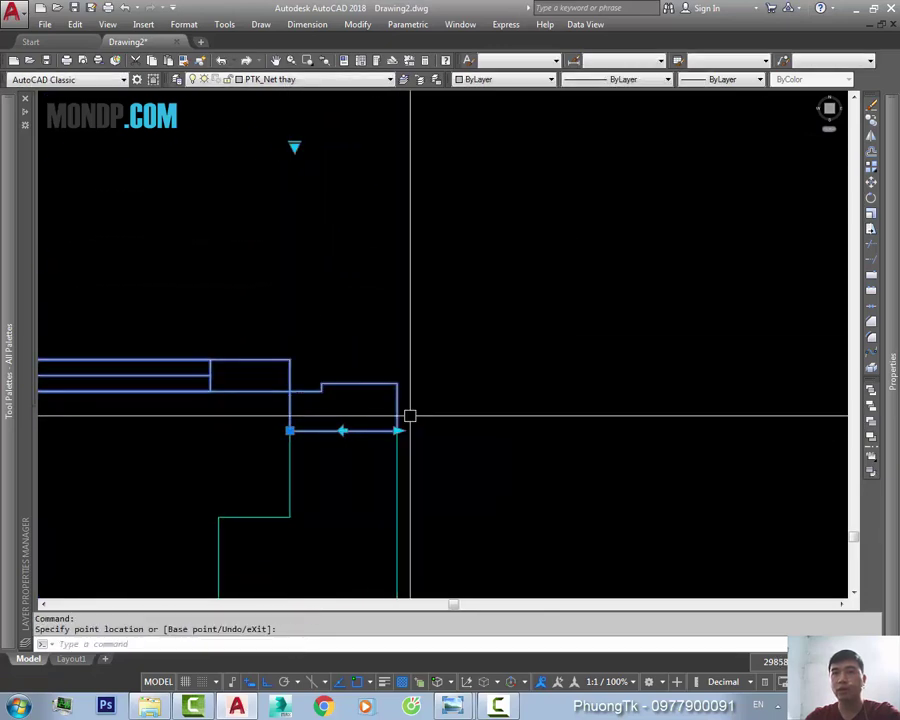
scroll(405, 420, down, 3)
scroll(388, 290, up, 3)
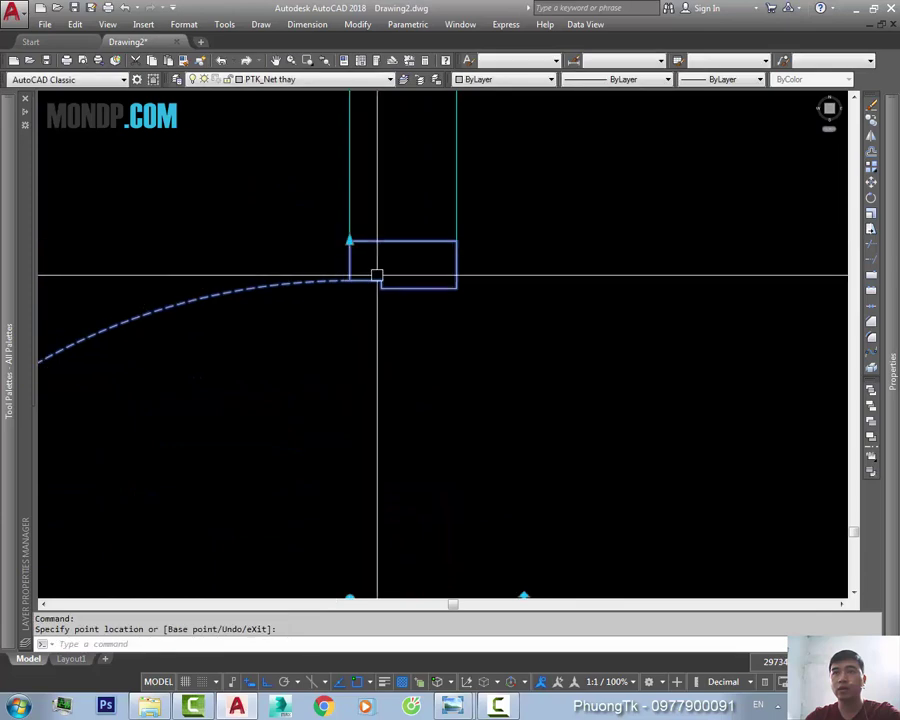
click(377, 274)
scroll(377, 274, down, 2)
- Copy the door straight down below the original
text(co)
key(Return)
click(405, 262)
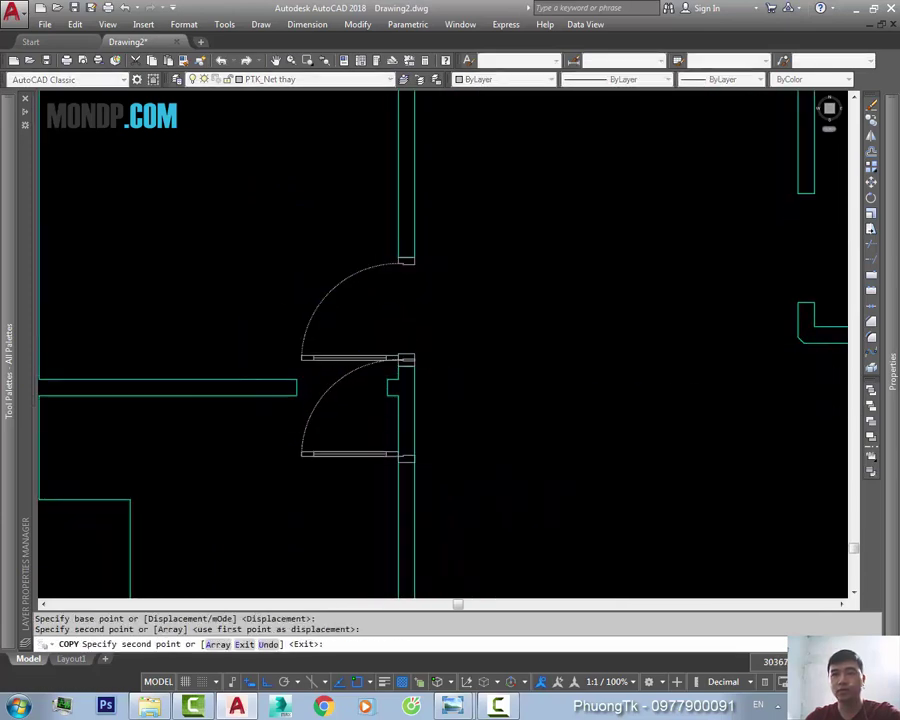
click(405, 358)
key(Return)
- Rotate the copied door 90°
text(ro)
key(Return)
click(336, 430)
click(363, 424)
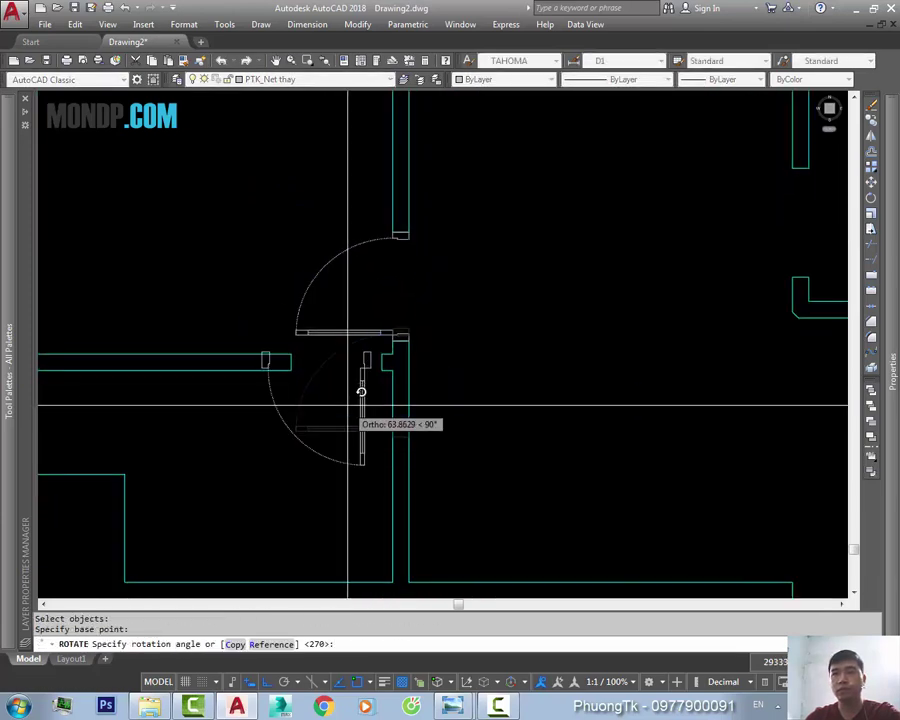
- Move the rotated door into the opening at the end of the horizontal wall
key(Return)
scroll(363, 424, up, 3)
text(m)
key(Return)
key(Return)
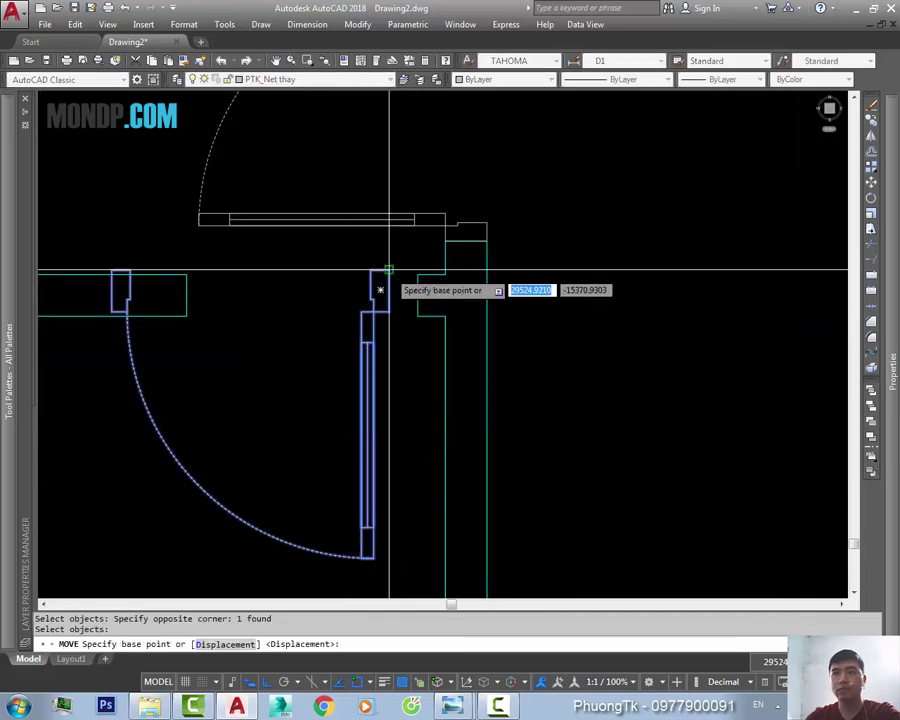
click(378, 287)
click(418, 327)
scroll(418, 327, up, 3)
scroll(446, 311, down, 3)
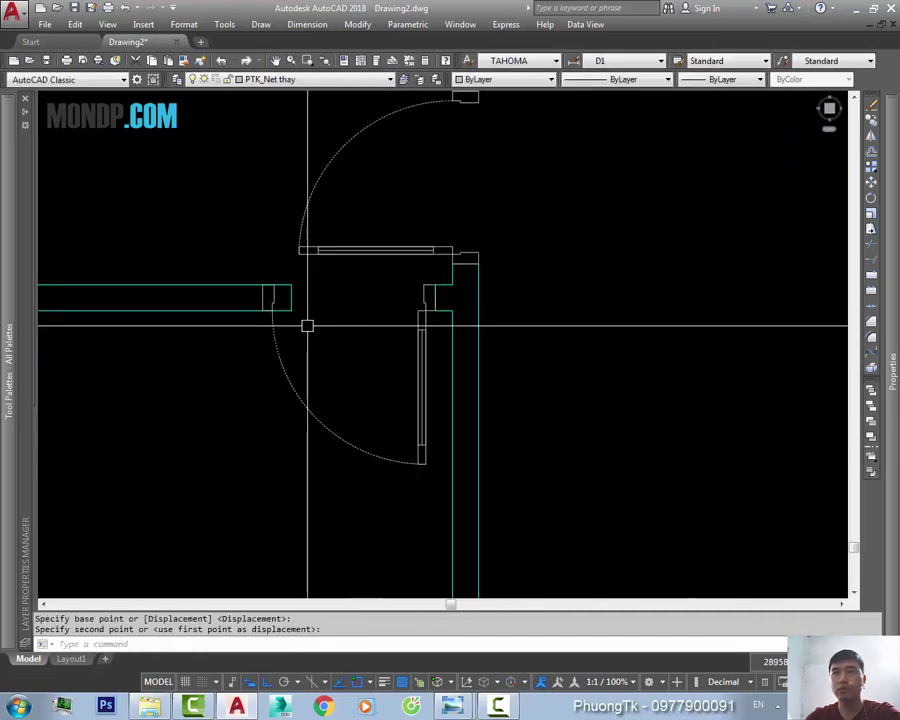
scroll(284, 336, up, 3)
click(270, 305)
click(270, 305)
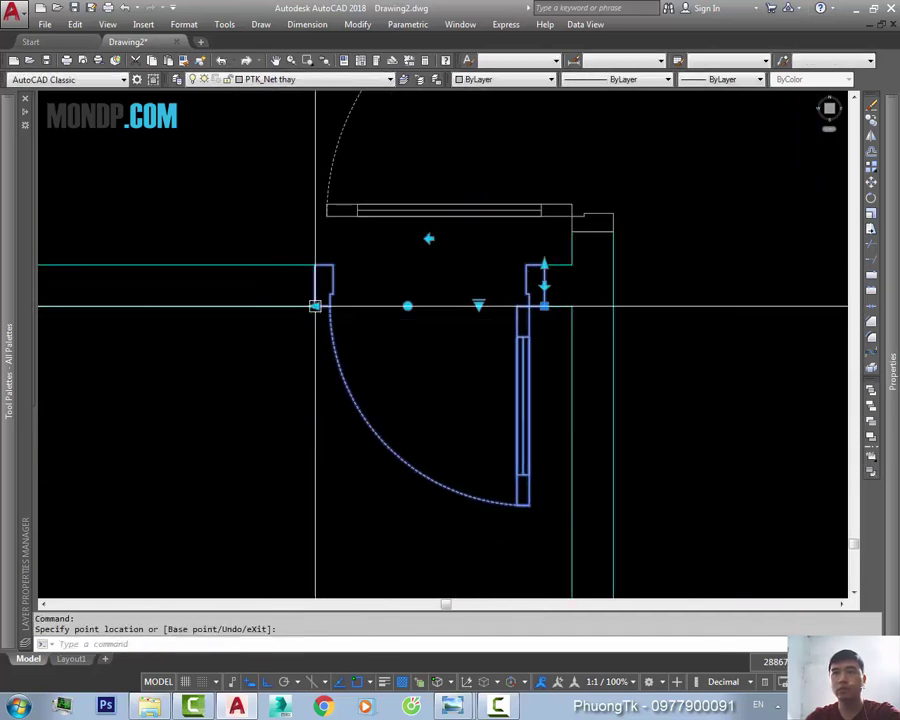
key(Escape)
key(Escape)
scroll(416, 366, down, 3)
- Begin another copy of the door, selecting it and picking a base point
text(c)
key(Return)
key(Escape)
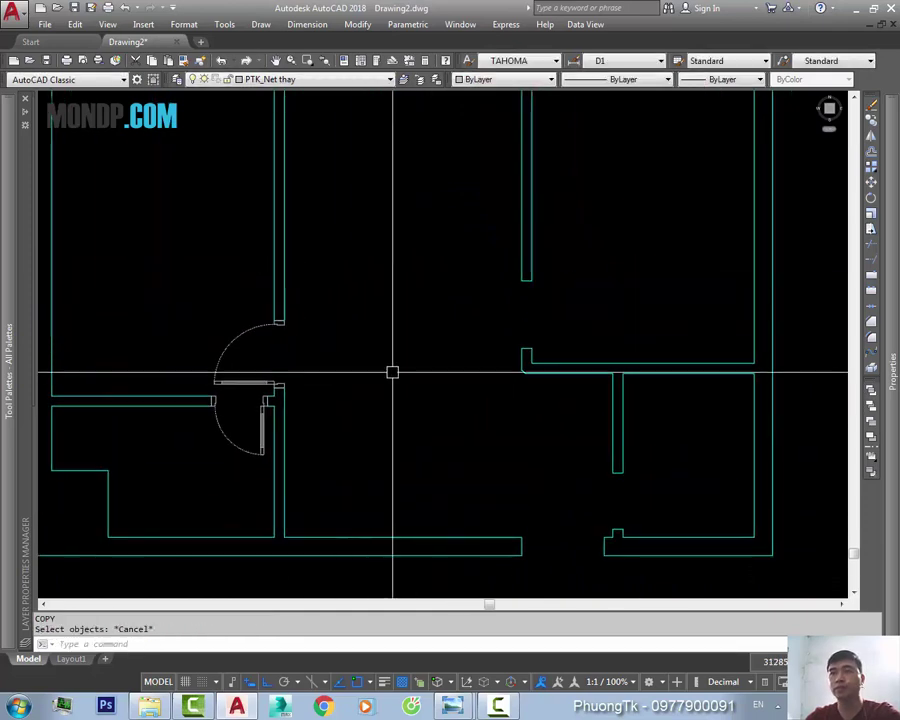
text(c)
key(Return)
scroll(337, 373, up, 2)
click(236, 388)
scroll(267, 399, up, 2)
key(Return)
click(263, 386)
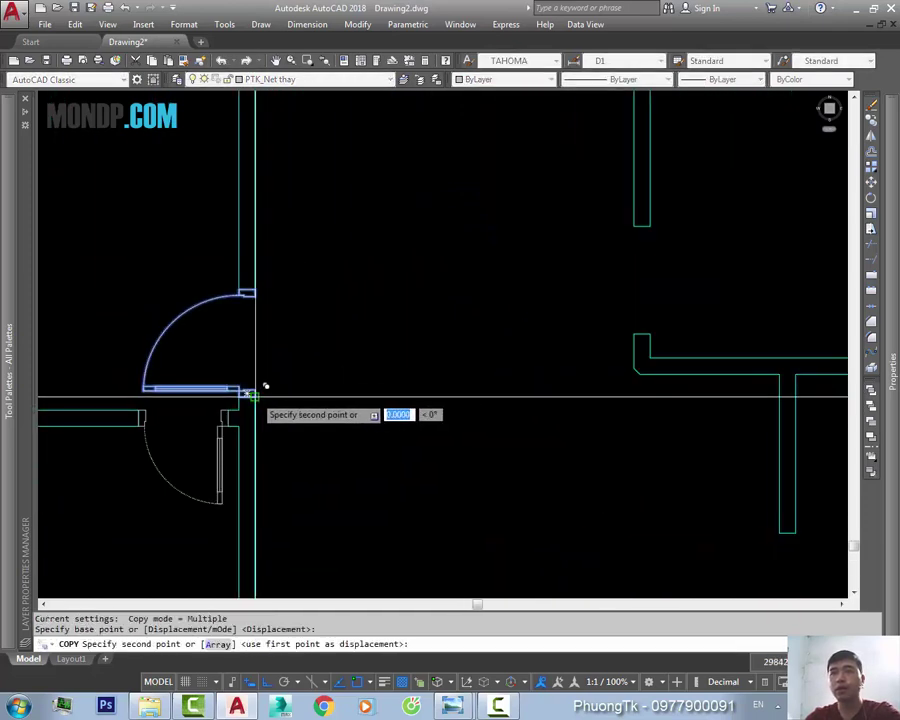
scroll(374, 370, up, 2)
scroll(333, 358, down, 2)
- Cancel the extra copy and flip the upper room's door to swing right
key(Escape)
scroll(333, 358, down, 5)
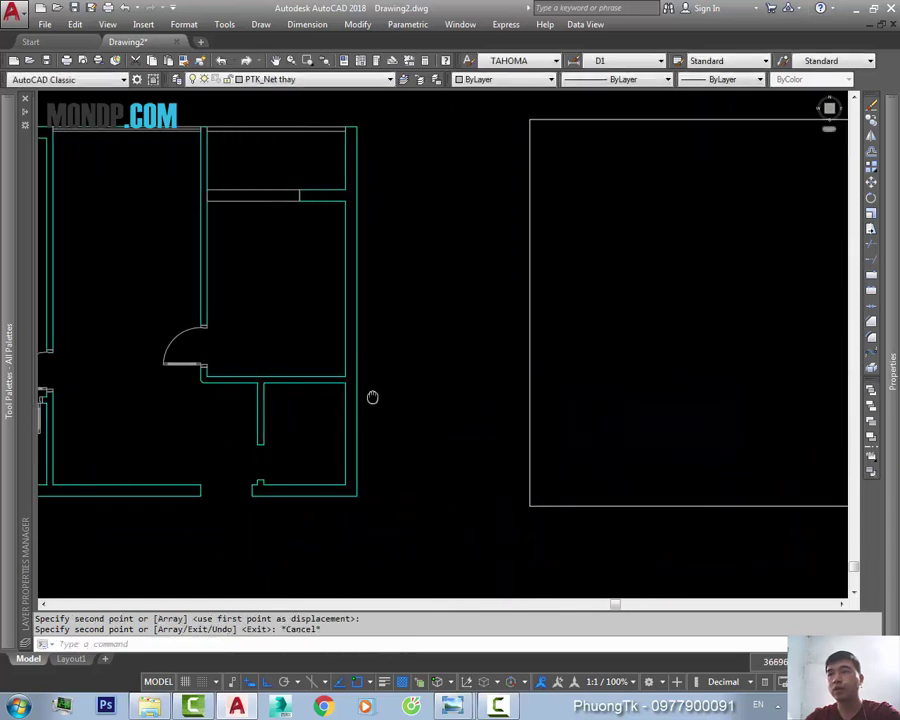
middle_drag(370, 394, 249, 400)
scroll(400, 386, up, 3)
scroll(476, 380, up, 3)
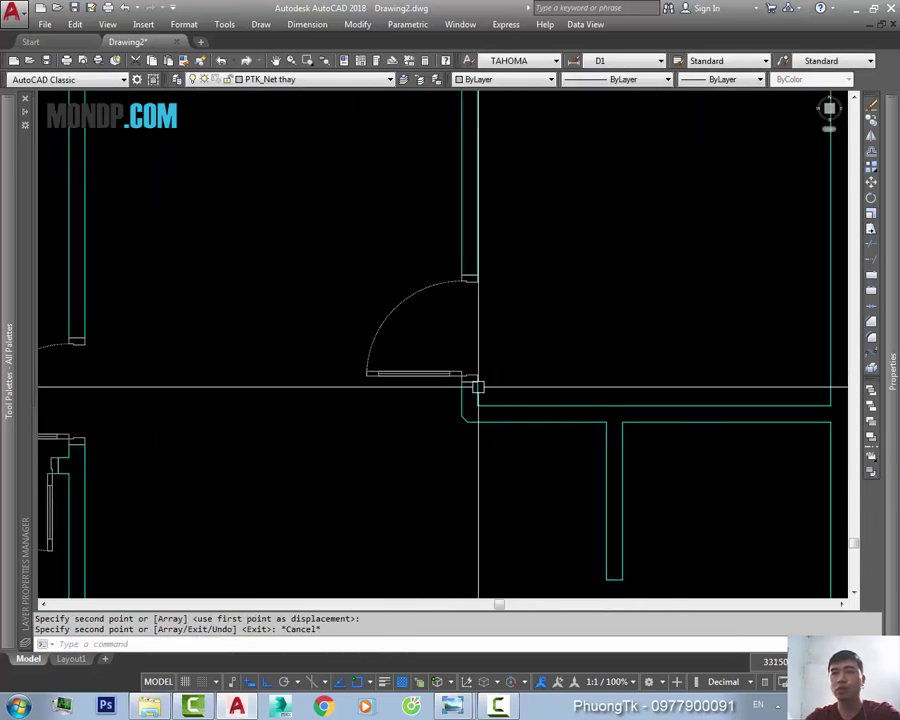
click(484, 372)
scroll(486, 372, up, 1)
scroll(464, 384, up, 2)
click(462, 376)
scroll(489, 394, down, 3)
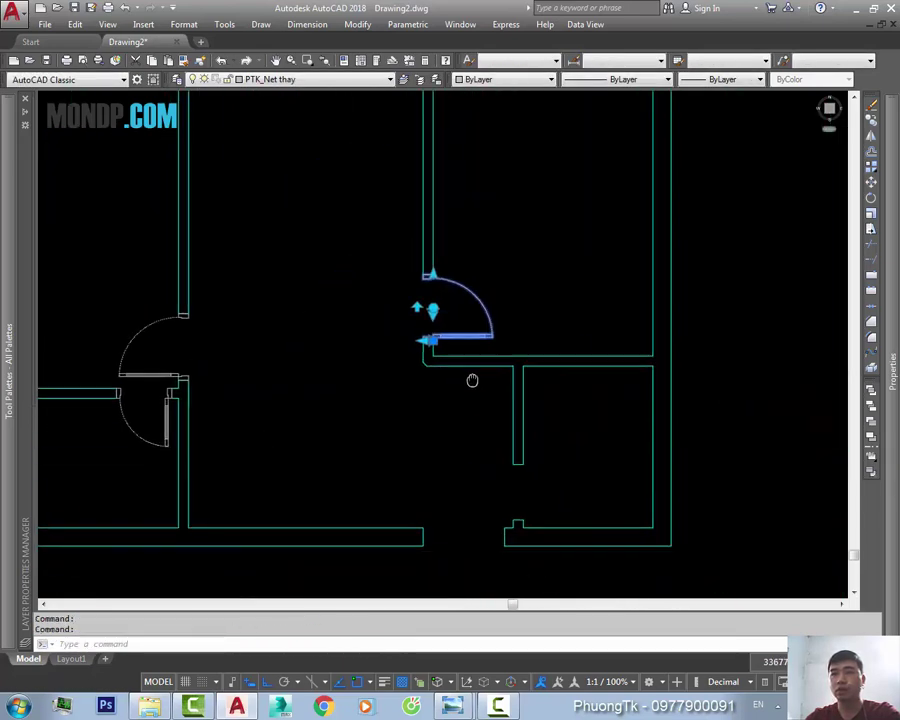
key(Escape)
- Copy the lower-left door for the small room
middle_drag(352, 456, 376, 422)
text(c)
key(Return)
click(189, 373)
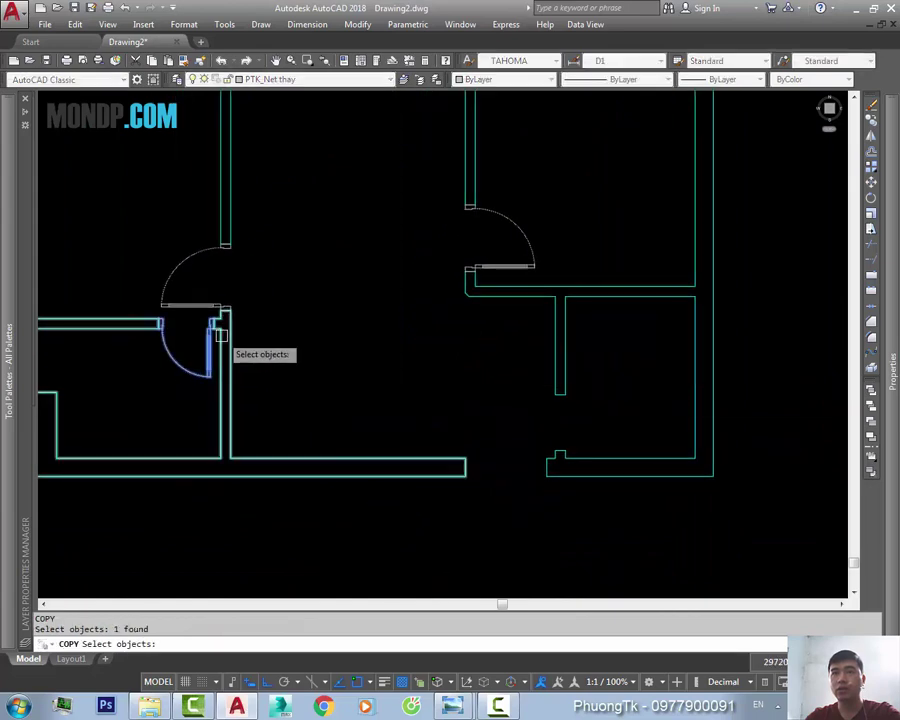
key(Return)
scroll(205, 375, up, 1)
click(201, 380)
scroll(170, 425, up, 2)
key(Escape)
- Rotate the copied door 90°
middle_drag(344, 411, 361, 410)
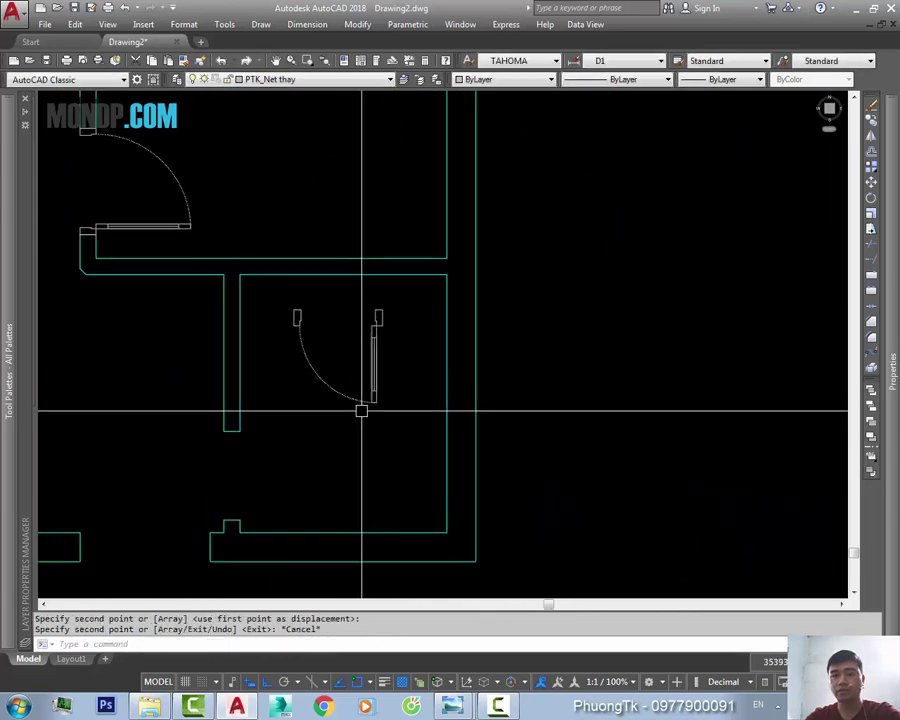
text(ro)
click(372, 385)
key(Return)
click(375, 320)
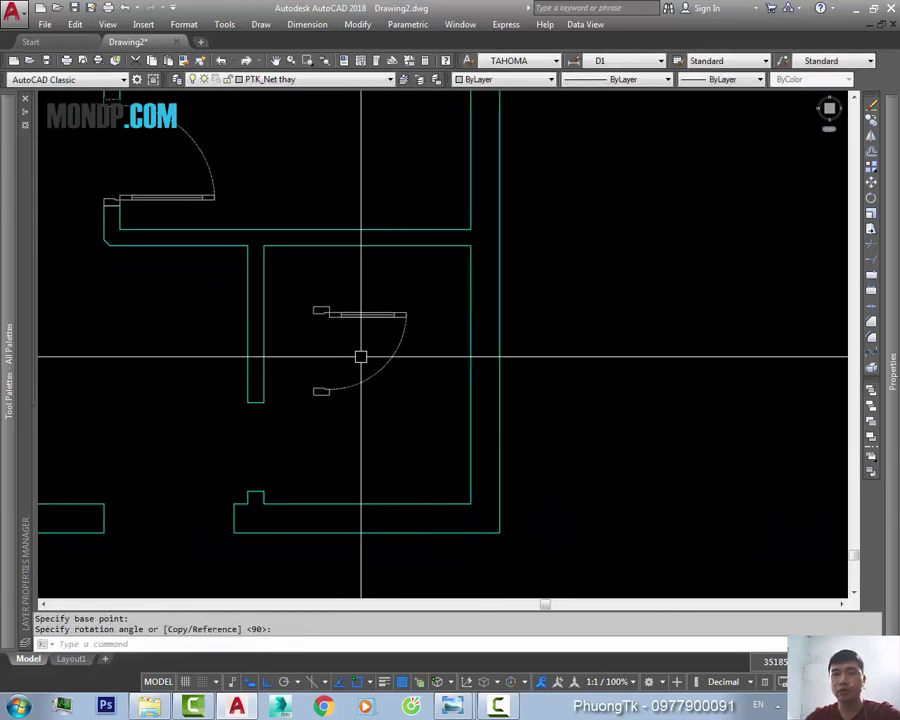
text(m)
click(368, 300)
- Place the door in the small room's left wall opening and flip it to swing upward
click(340, 342)
key(Return)
click(321, 310)
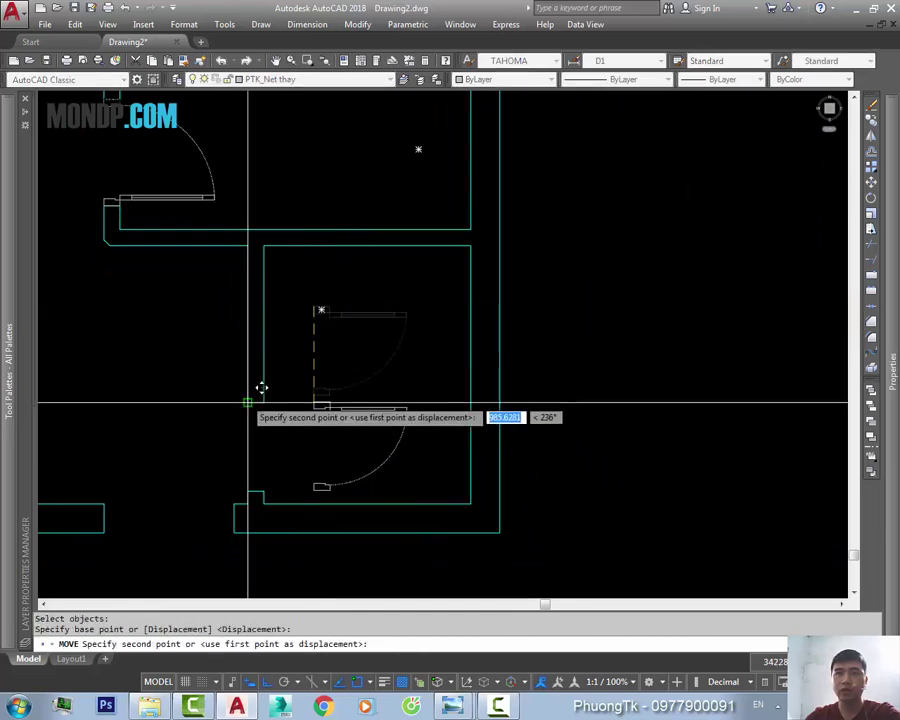
click(254, 407)
click(288, 413)
click(288, 413)
click(250, 402)
scroll(284, 483, up, 5)
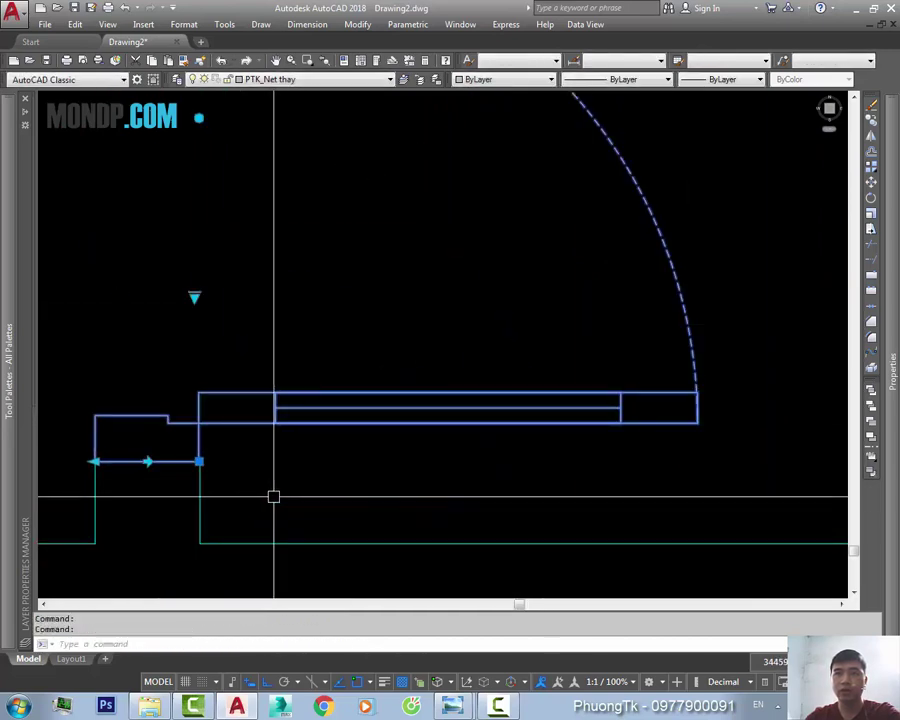
scroll(291, 451, down, 5)
key(Escape)
- Check the placed door at the wall corner and start a linear dimension (D)
scroll(280, 451, up, 5)
scroll(262, 445, up, 2)
mouse_move(259, 440)
middle_down()
mouse_move(397, 471)
mouse_move(433, 404)
middle_up()
click(368, 442)
scroll(362, 434, down, 3)
key(Escape)
scroll(421, 234, up, 3)
scroll(430, 274, down, 5)
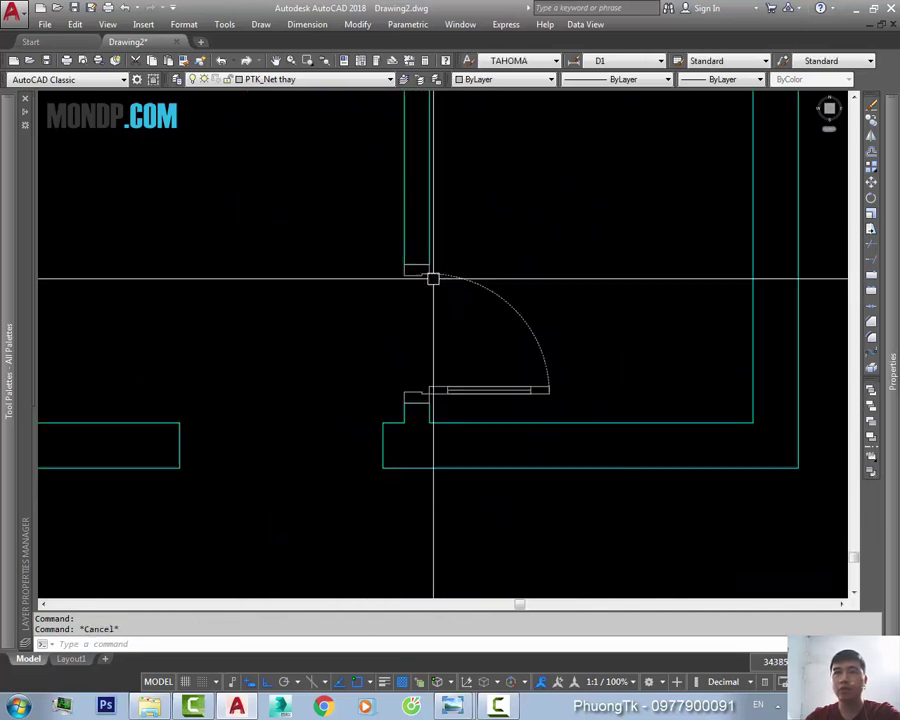
scroll(338, 333, down, 3)
scroll(338, 333, up, 3)
text(d)
key(Return)
- Measure the wall thickness with trial dimensions, reading 135 and 137
middle_drag(220, 312, 314, 438)
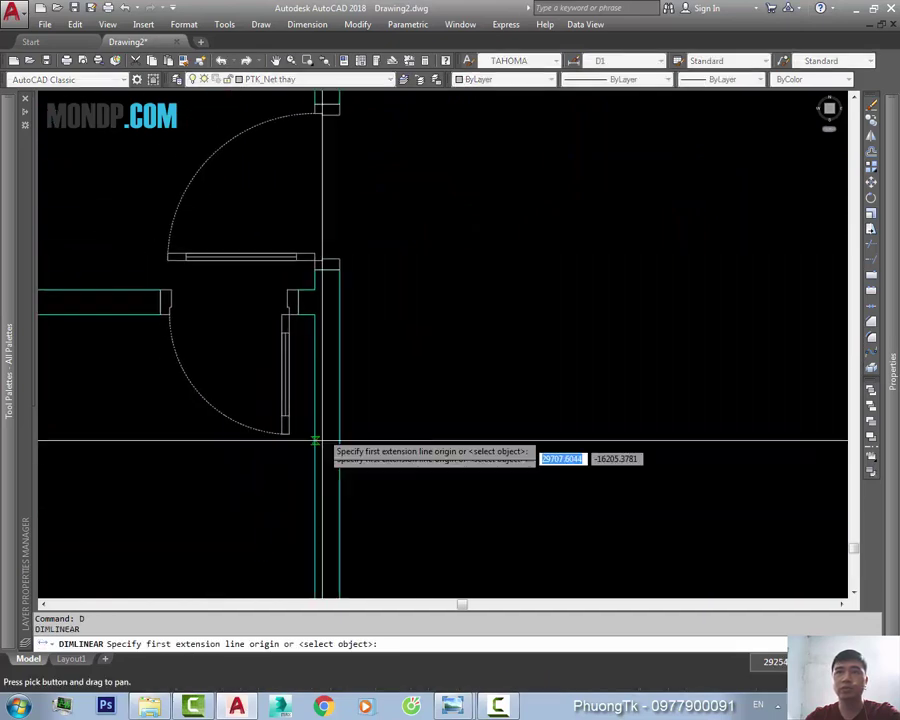
scroll(366, 301, up, 4)
click(366, 301)
click(354, 375)
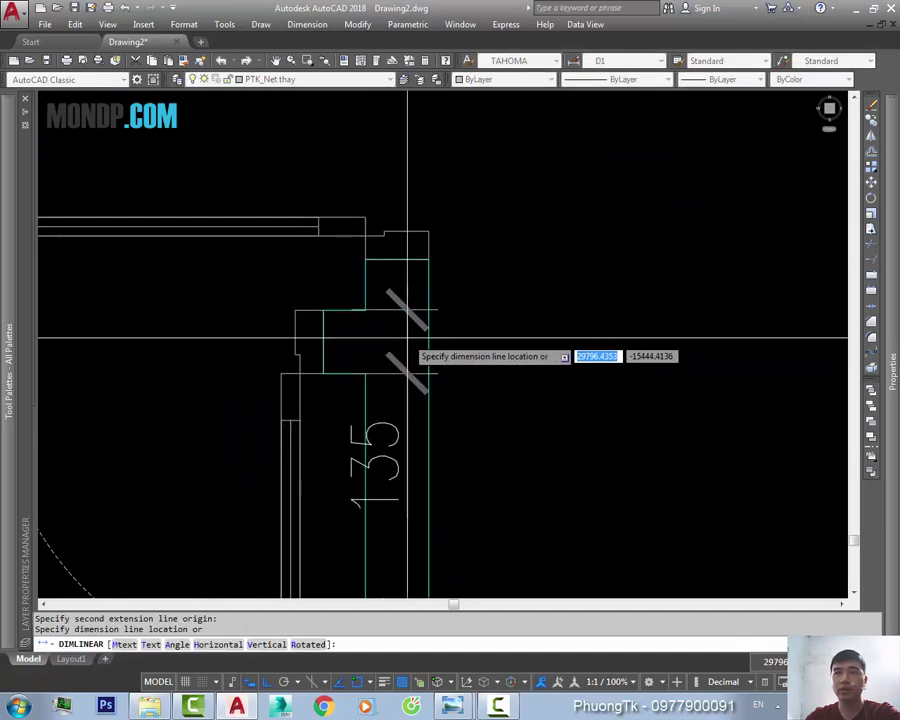
key(Escape)
scroll(608, 395, down, 3)
scroll(470, 367, up, 4)
key(Return)
click(448, 367)
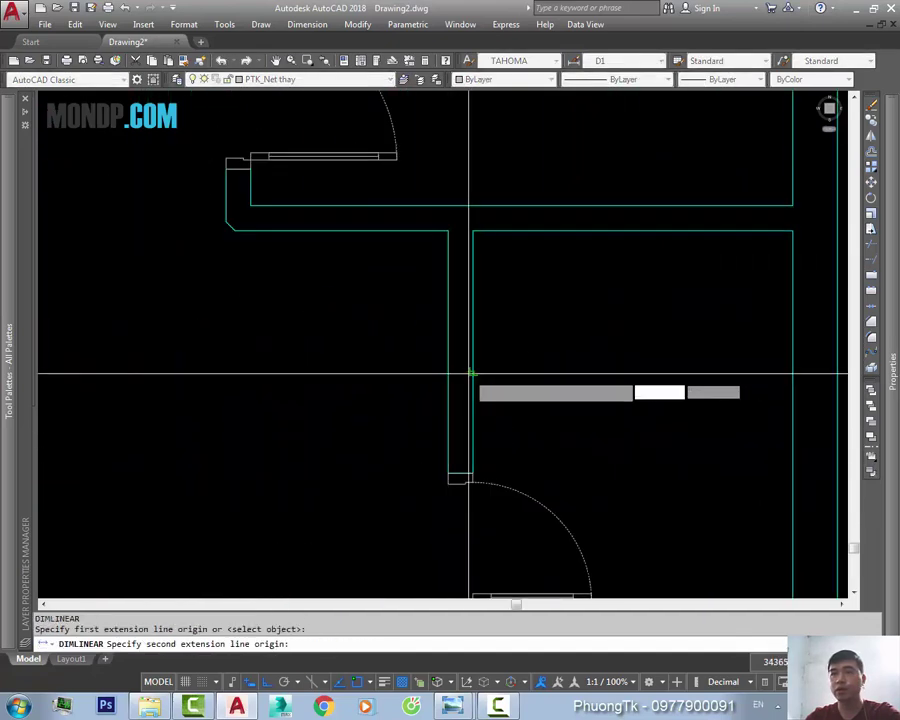
click(472, 367)
scroll(480, 370, up, 5)
key(Escape)
scroll(506, 406, down, 5)
- Draw a vertical line from the wall corner down the small room's left wall
text(l)
key(Return)
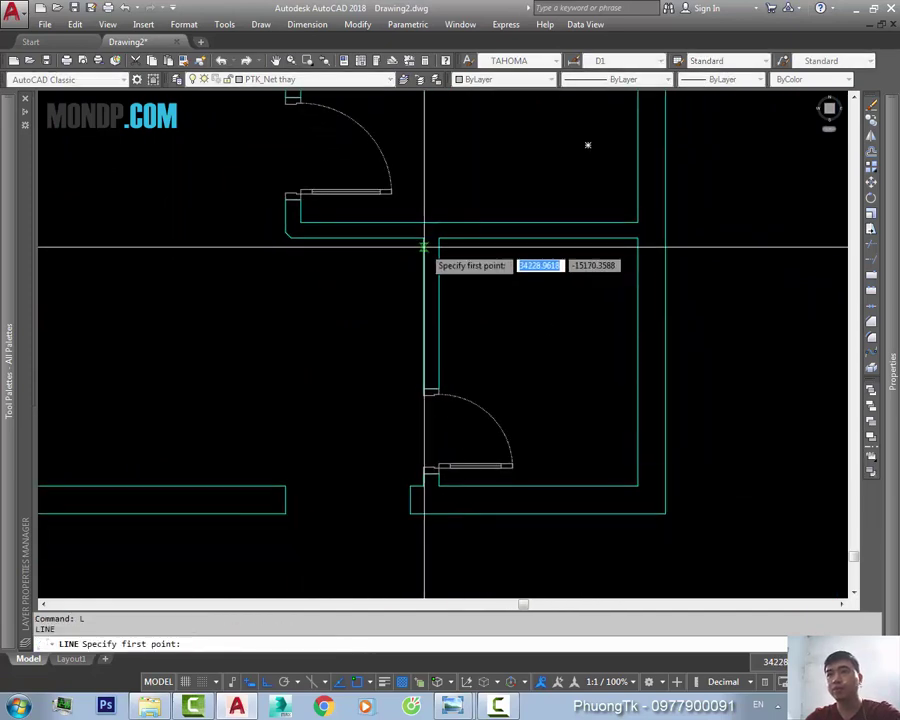
scroll(422, 251, up, 2)
click(430, 238)
click(434, 522)
text(co)
key(Return)
- Start copying a line, then cancel the copy
drag(400, 200, 420, 530)
key(Return)
click(474, 527)
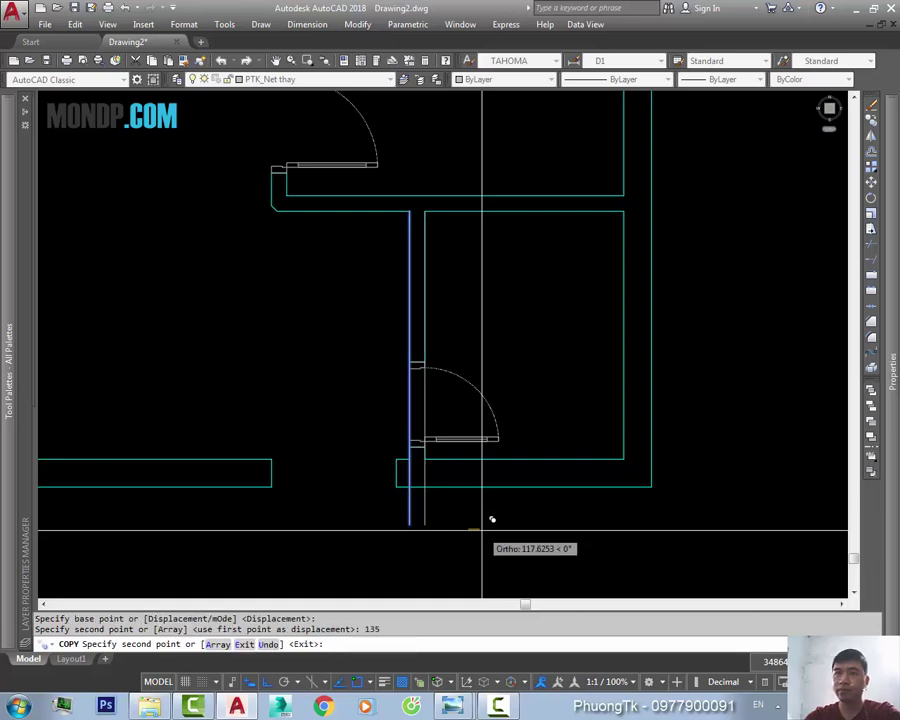
key(Escape)
- Try stretching wall corners twice, cancelling both attempts and leaving the walls unchanged
click(424, 295)
scroll(430, 295, up, 3)
click(420, 286)
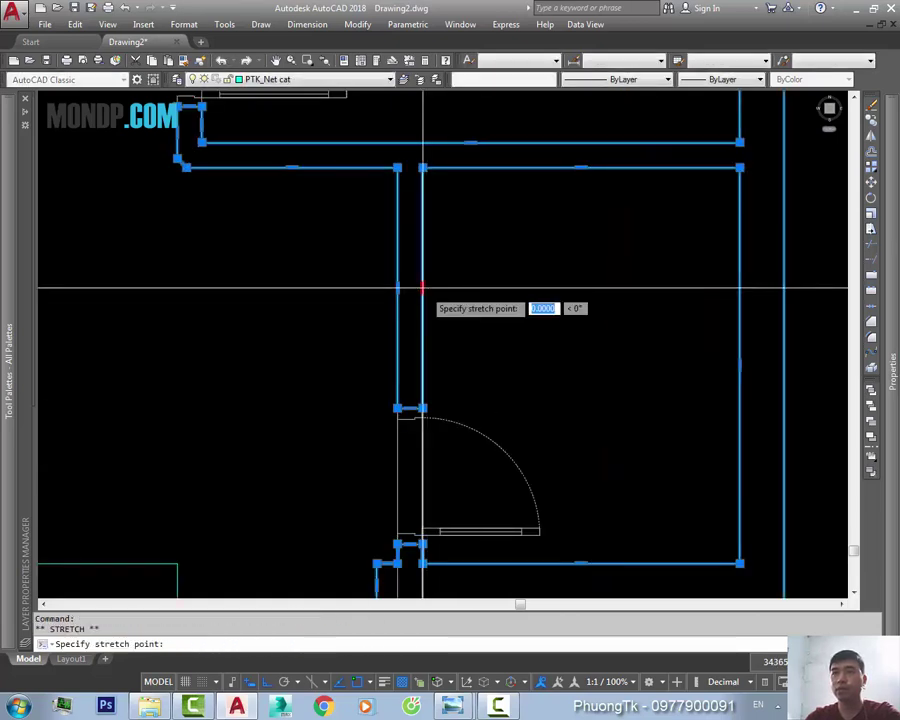
scroll(428, 287, down, 1)
scroll(486, 356, down, 2)
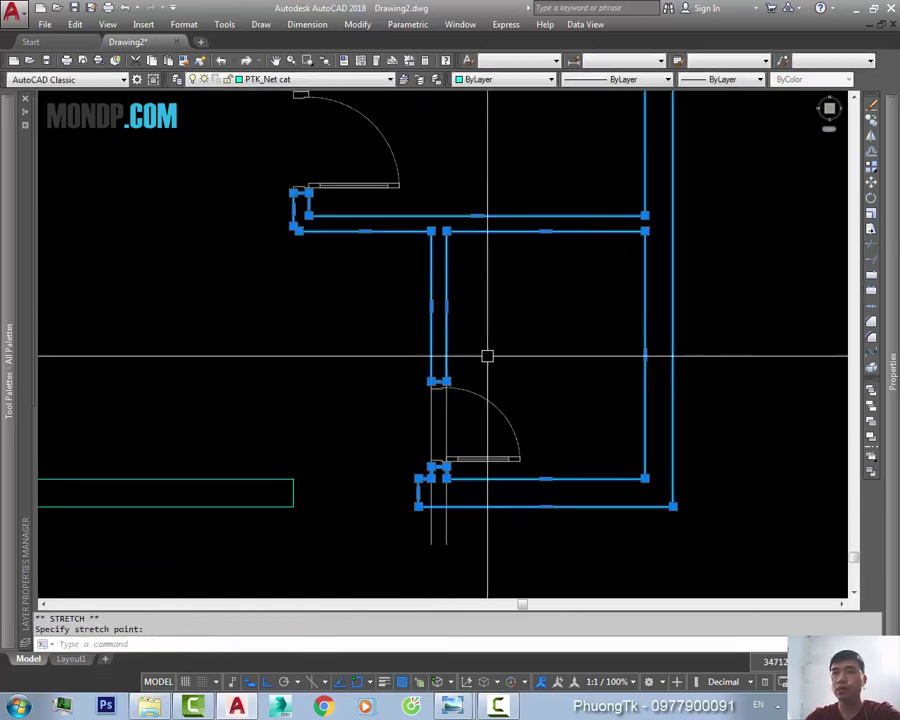
scroll(461, 392, up, 4)
key(Escape)
click(461, 392)
click(454, 372)
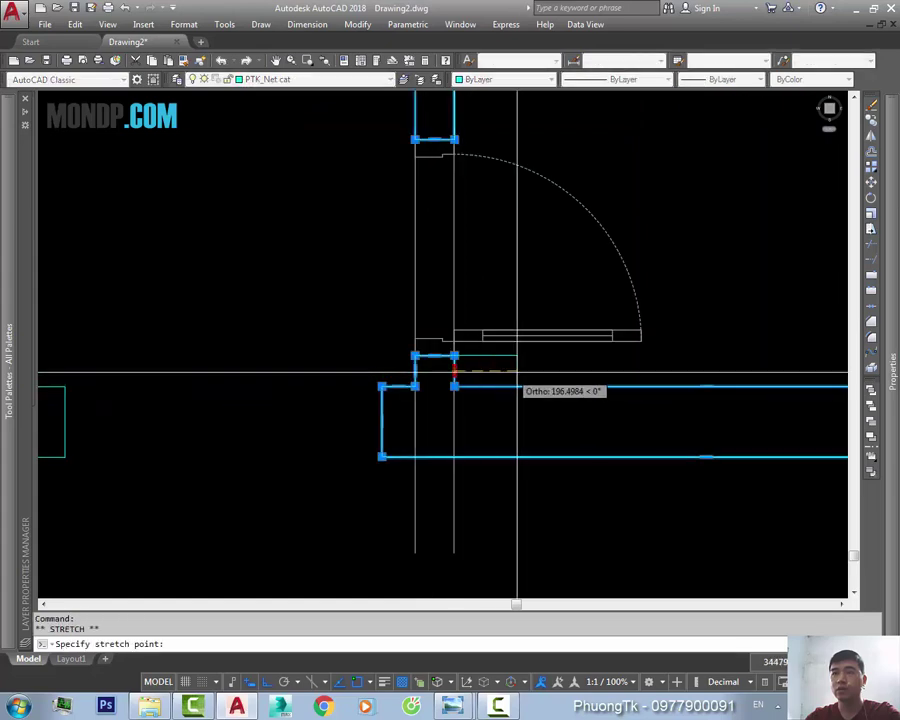
scroll(461, 371, down, 2)
key(Escape)
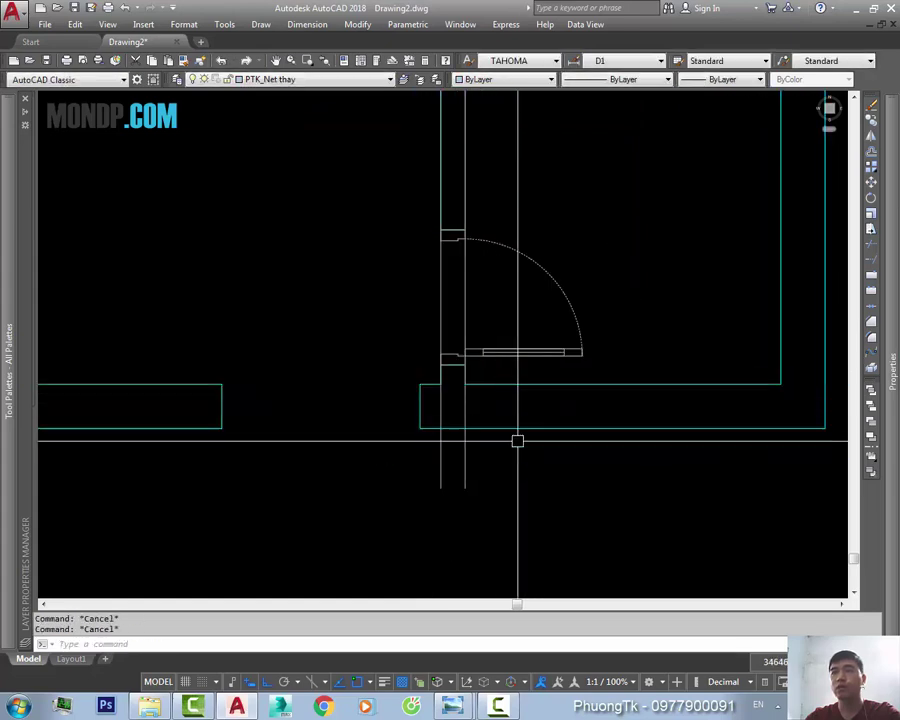
- Erase the two leftover vertical wall lines with E
drag(500, 470, 420, 455)
text(e)
key(Return)
scroll(444, 395, up, 5)
scroll(444, 395, down, 1)
scroll(456, 402, down, 3)
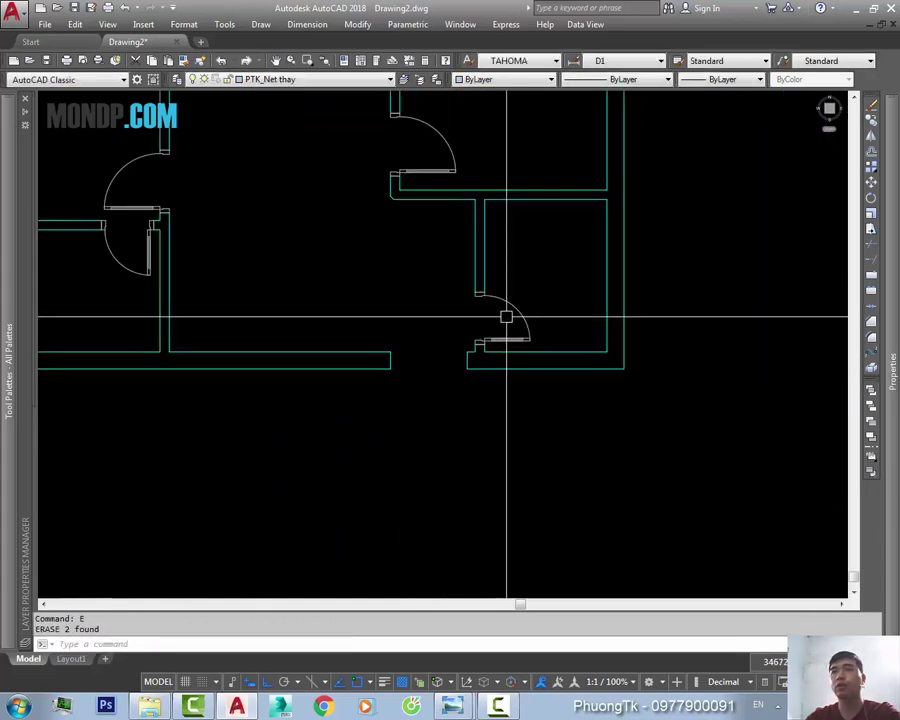
scroll(504, 320, down, 1)
scroll(504, 404, down, 1)
- Copy the door to a spot just left of the small room's door
middle_drag(481, 343, 493, 336)
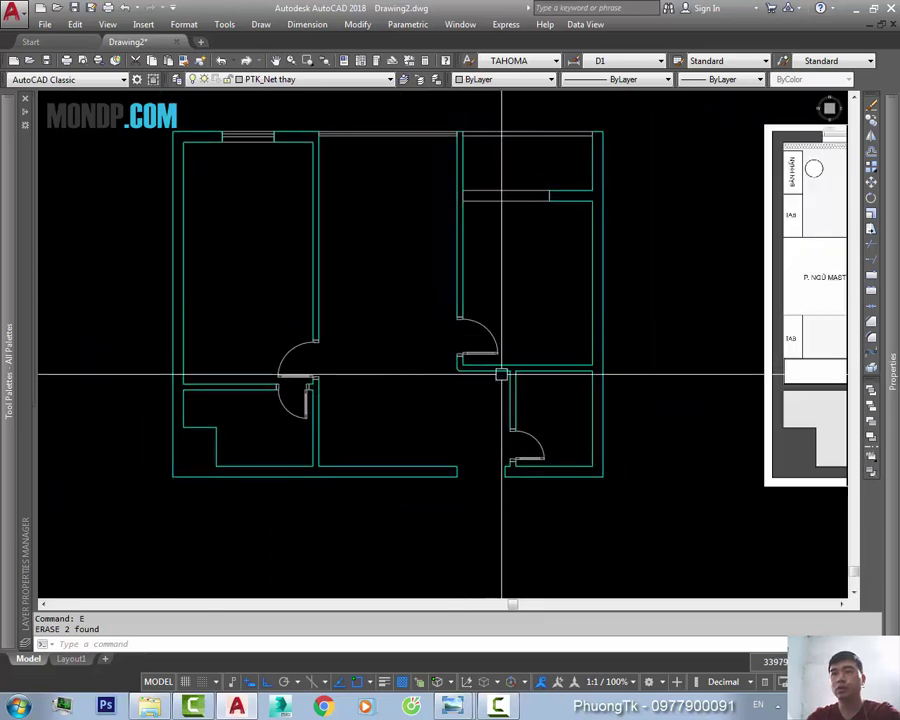
scroll(434, 380, up, 3)
text(co)
key(Return)
click(410, 400)
click(374, 370)
key(Escape)
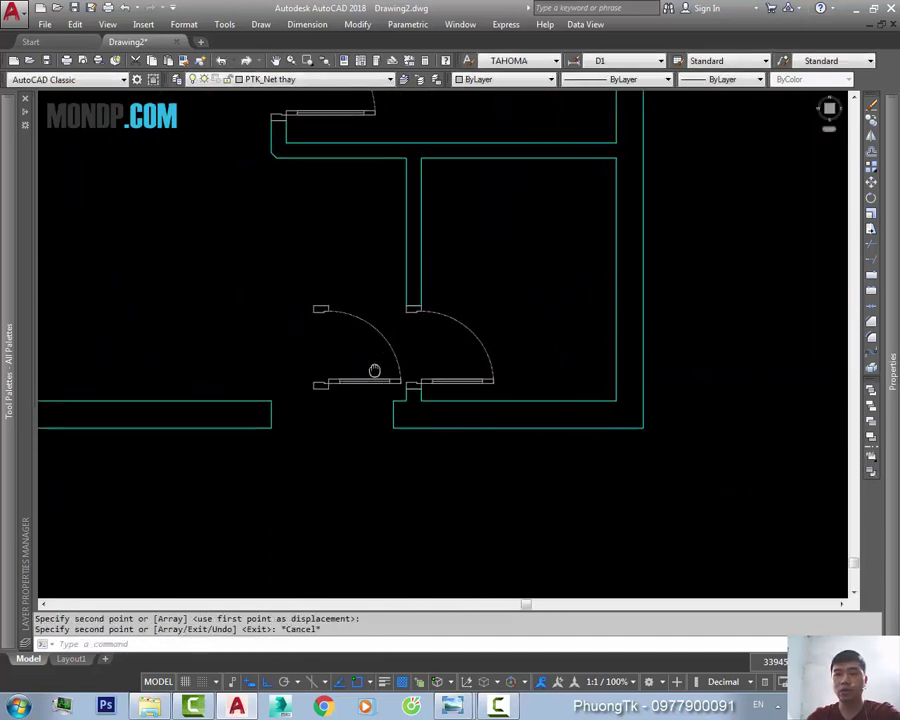
- Start rotating the new door copy with RO
middle_drag(374, 370, 379, 367)
text(ro)
key(Return)
- Rotate the door copy around its pivot point into its new orientation
scroll(379, 382, down, 3)
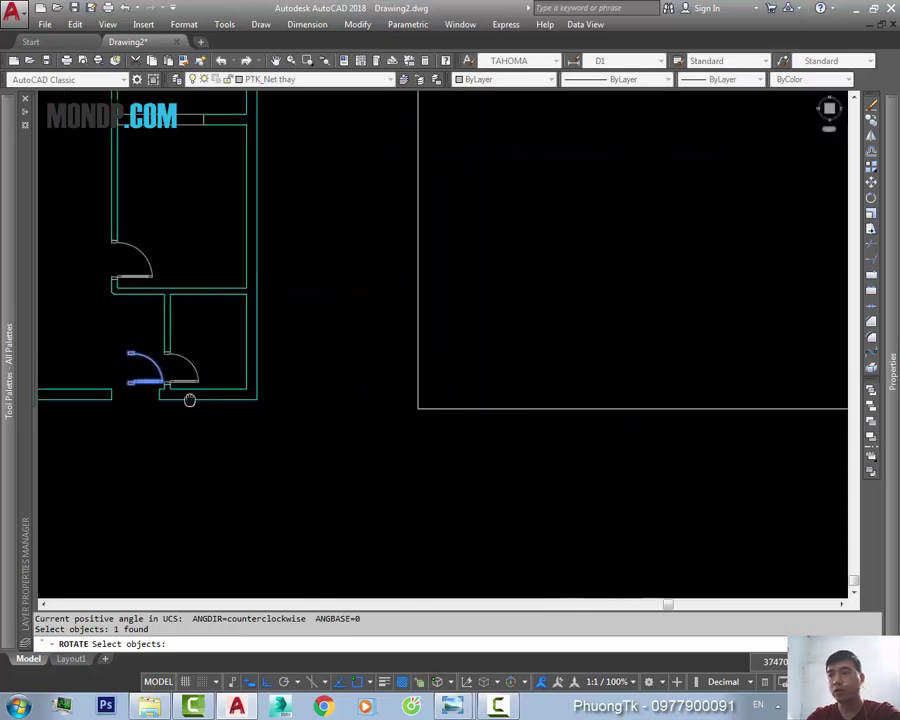
middle_drag(156, 398, 300, 380)
scroll(300, 380, up, 2)
key(Return)
click(265, 332)
click(277, 308)
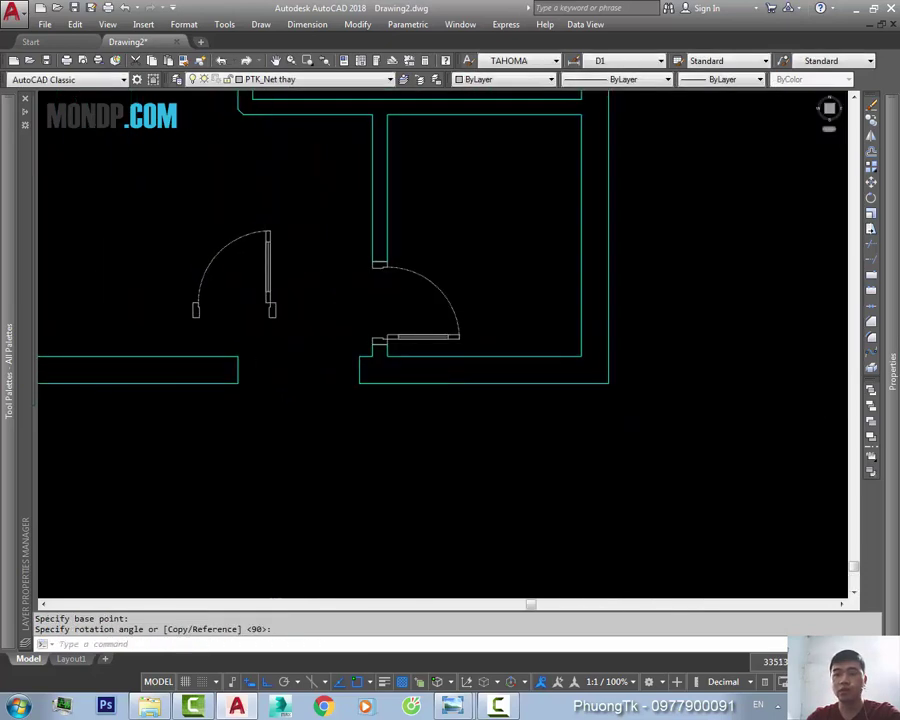
- Switch the rotated door's visibility state to the double-leaf 'Cua 2 canh' version
mouse_move(280, 306)
middle_down()
mouse_move(294, 302)
mouse_move(332, 330)
middle_up()
click(285, 306)
click(265, 305)
click(296, 314)
- Move the double door from its corner into the bottom wall opening
scroll(310, 306, up, 2)
text(m)
key(Return)
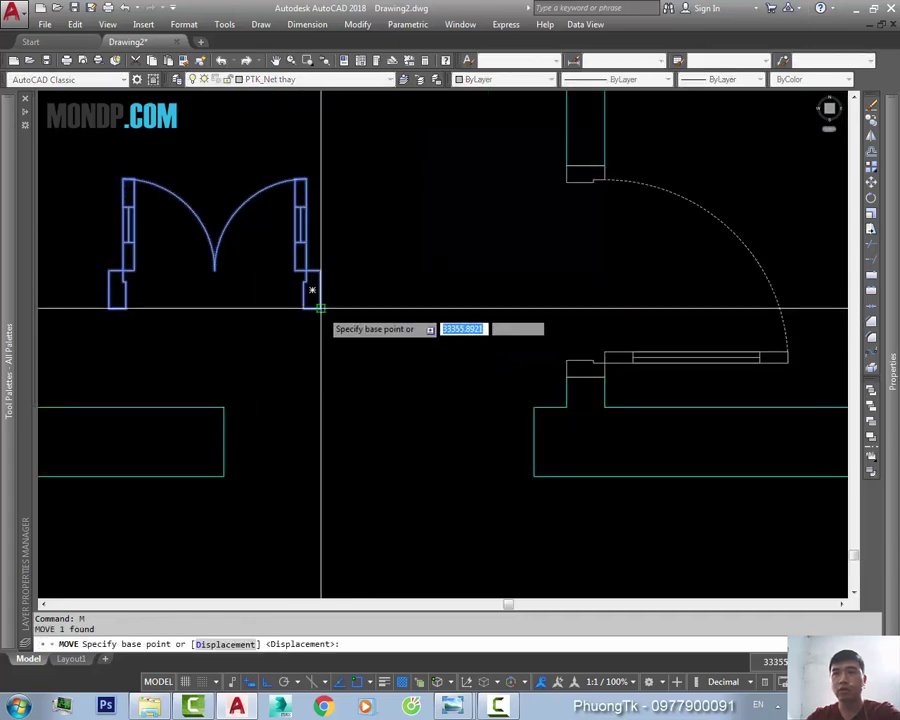
click(311, 289)
click(538, 410)
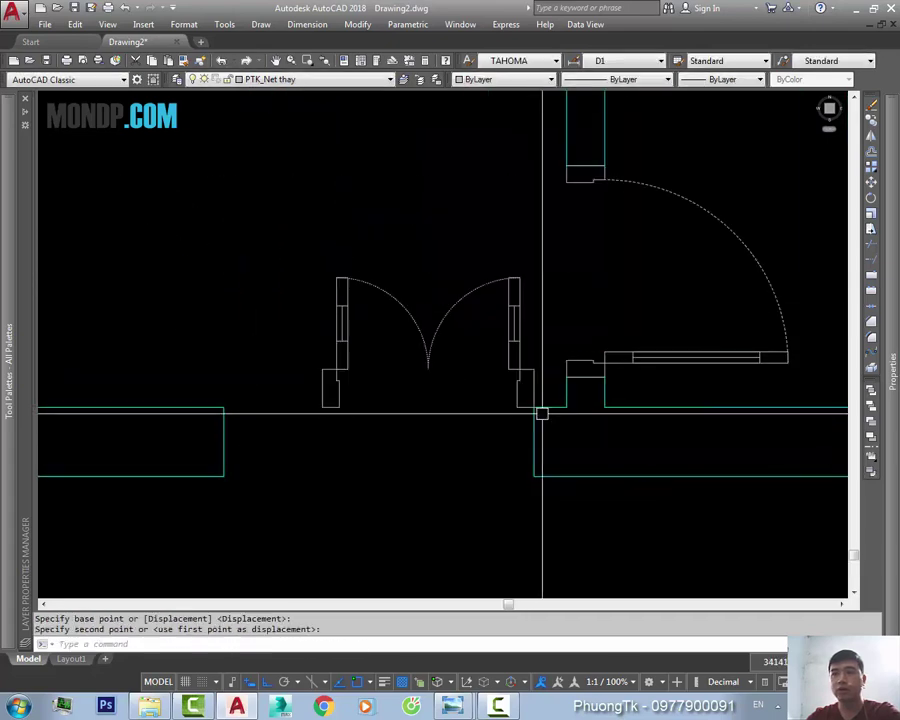
- Stretch the door's grips down so it sits level with the wall and its legs reach the lower face
click(534, 369)
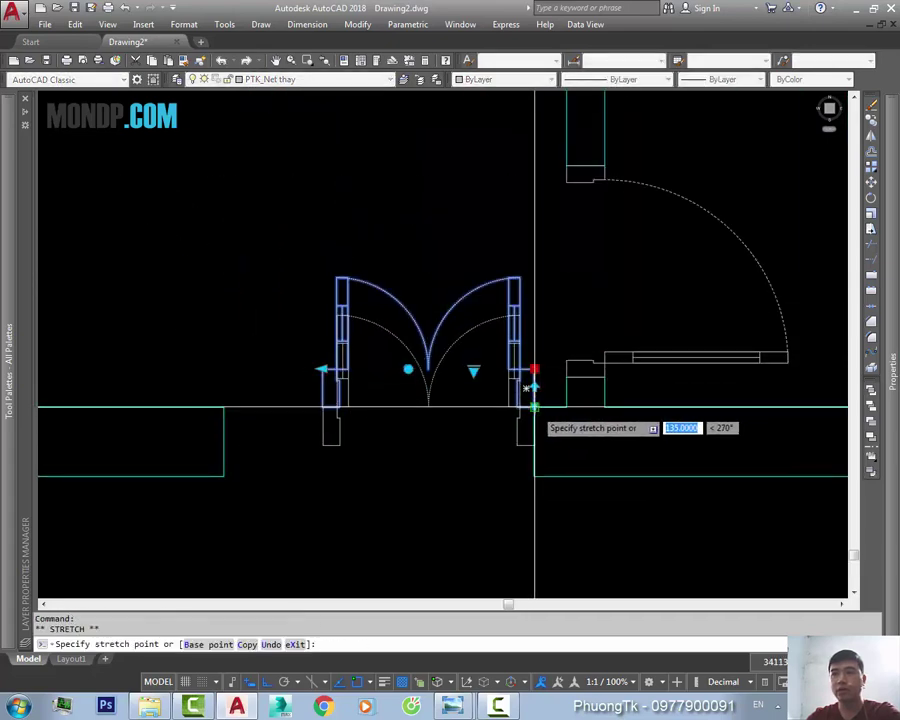
click(534, 406)
click(531, 440)
click(531, 476)
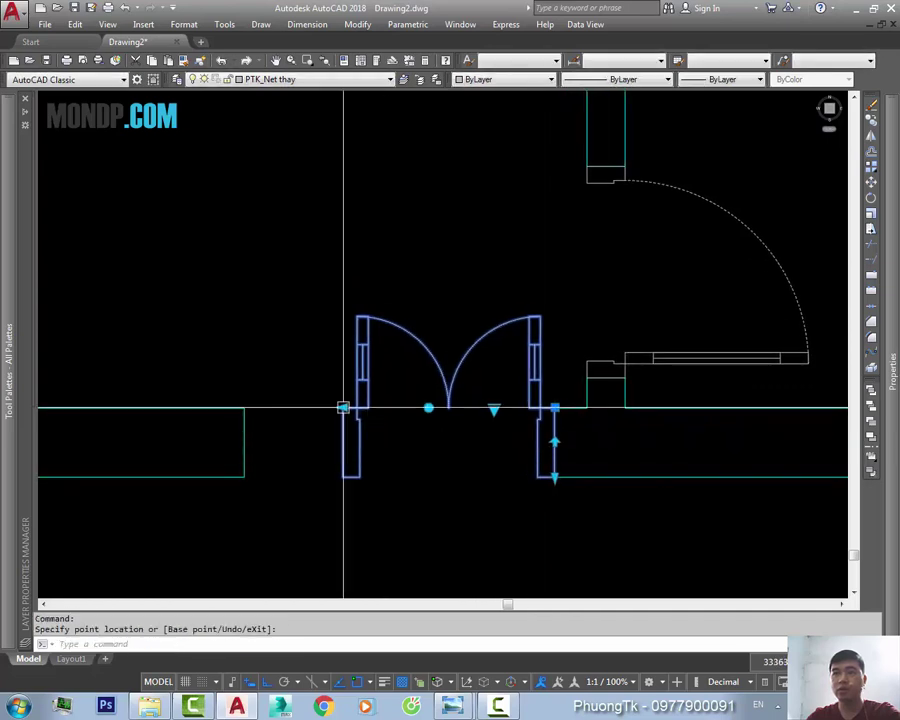
key(Escape)
scroll(450, 400, down, 3)
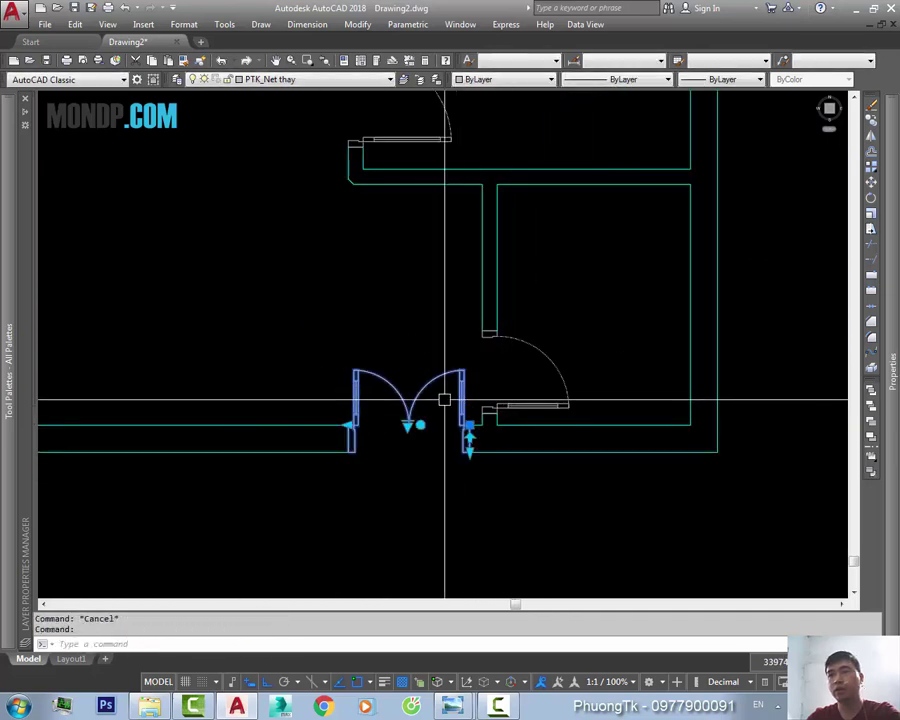
scroll(408, 427, up, 4)
click(402, 423)
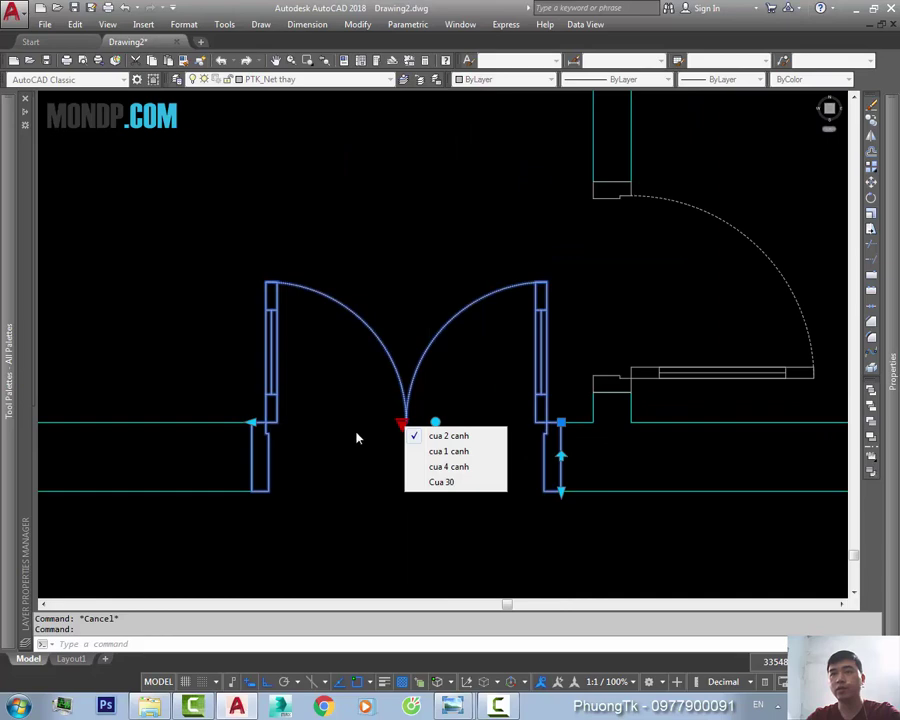
key(Escape)
scroll(470, 420, down, 4)
scroll(420, 420, down, 4)
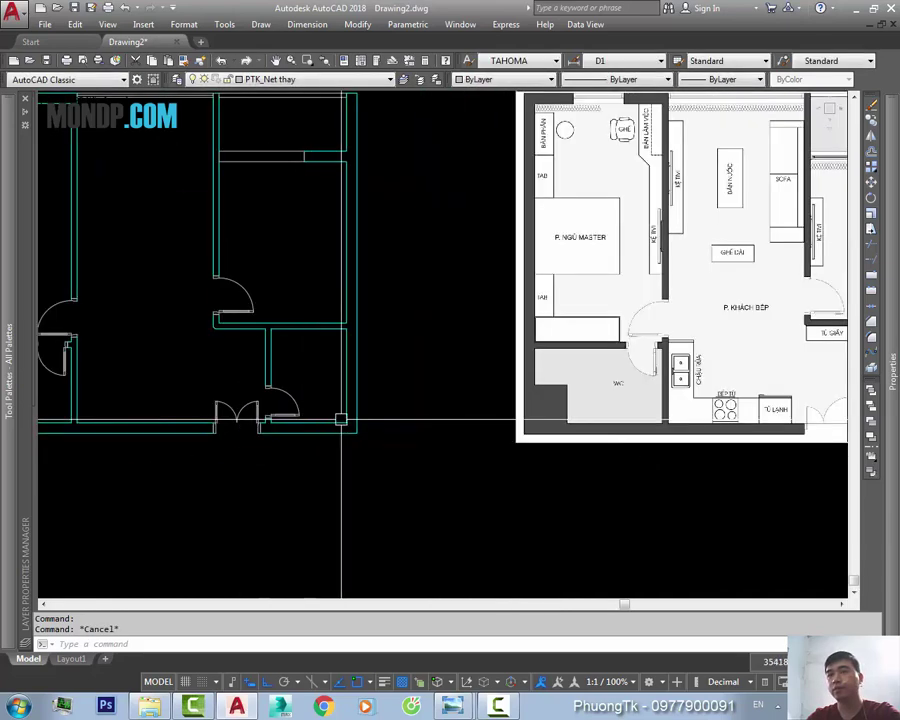
scroll(766, 406, down, 2)
scroll(291, 432, up, 2)
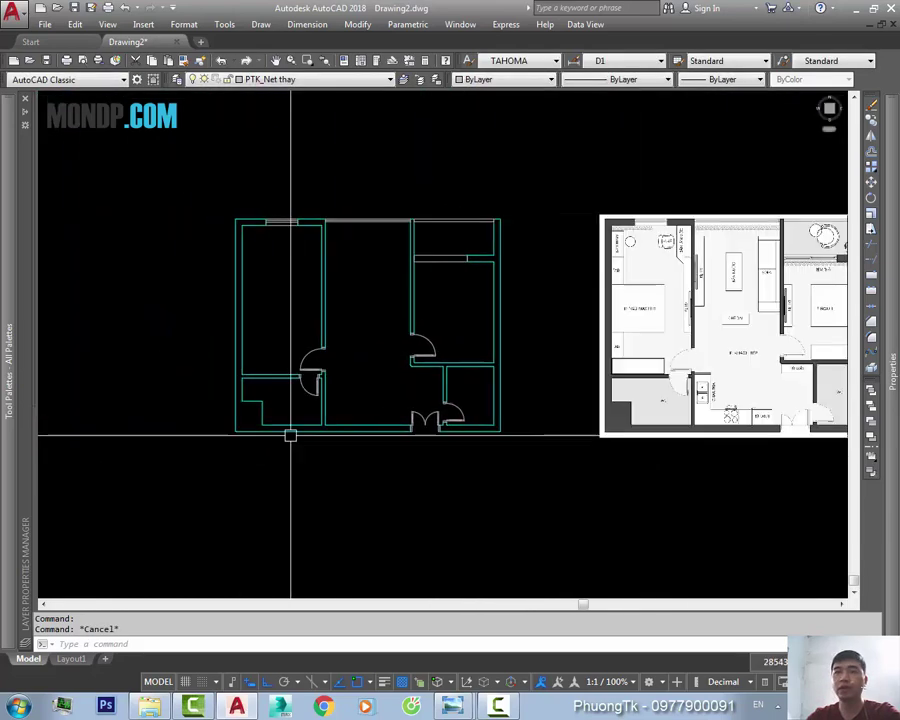
scroll(416, 410, up, 3)
scroll(489, 371, up, 1)
mouse_move(489, 371)
middle_down()
mouse_move(432, 410)
mouse_move(548, 418)
mouse_move(548, 472)
middle_up()
scroll(540, 409, down, 2)
middle_drag(540, 409, 440, 409)
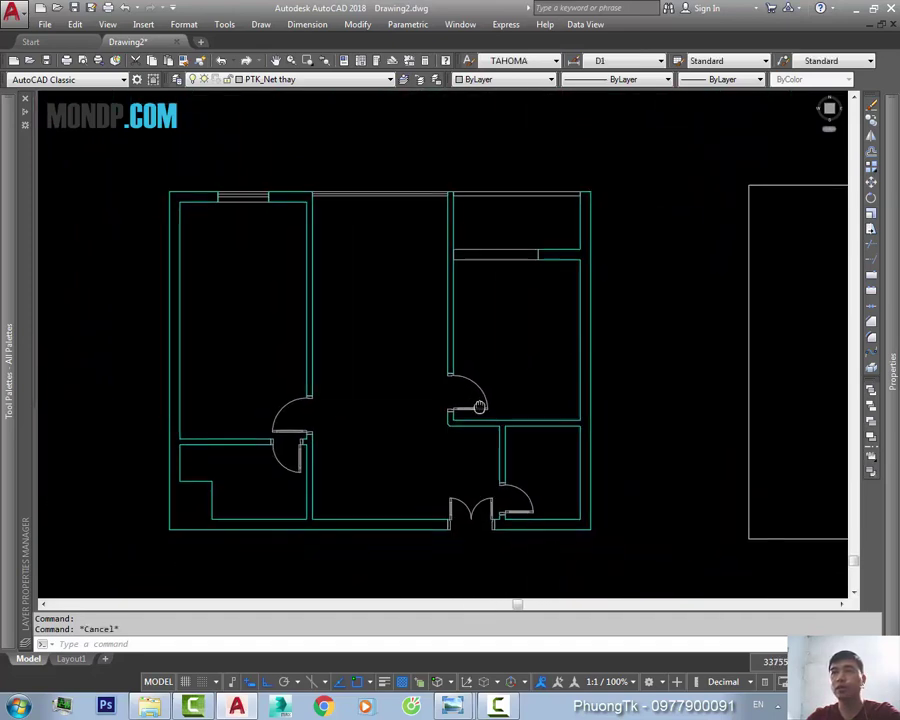
drag(583, 396, 524, 406)
middle_drag(491, 406, 592, 410)
key(Escape)
middle_drag(545, 384, 340, 369)
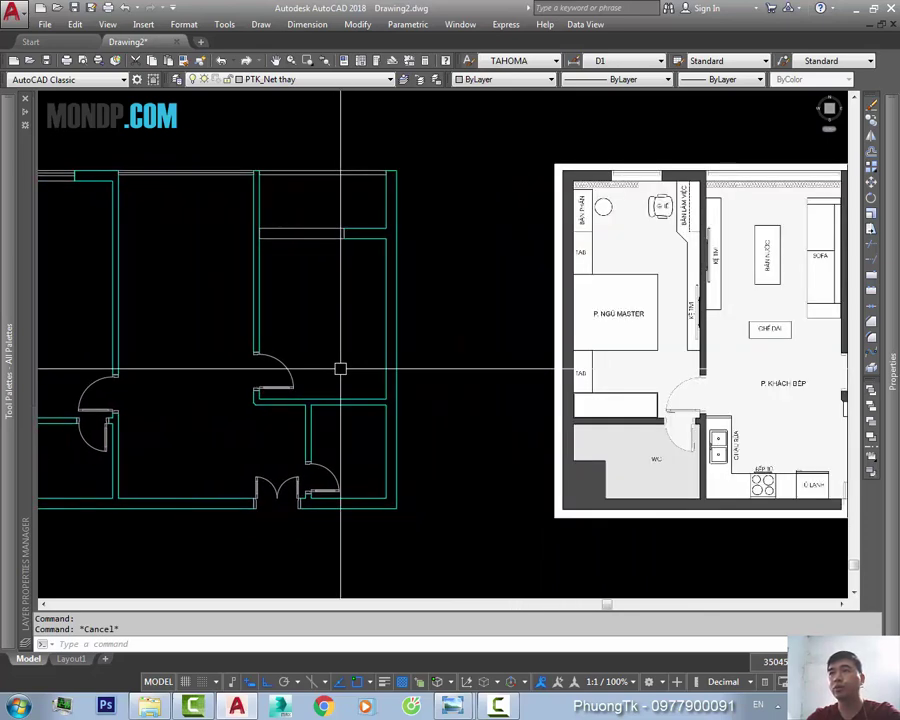
scroll(341, 368, down, 2)
scroll(422, 328, up, 5)
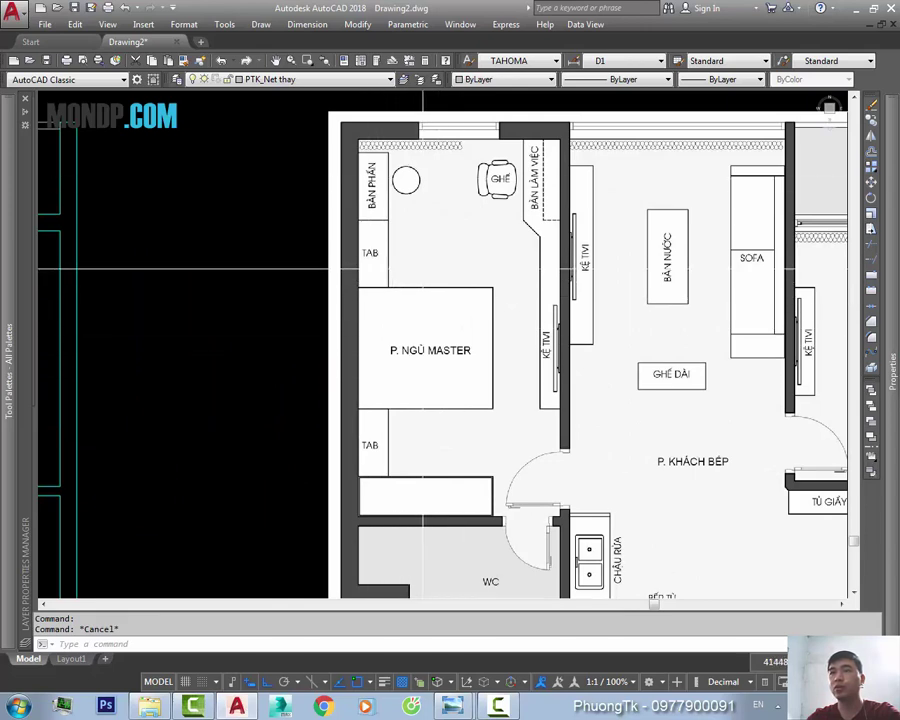
scroll(422, 268, down, 2)
scroll(430, 280, up, 4)
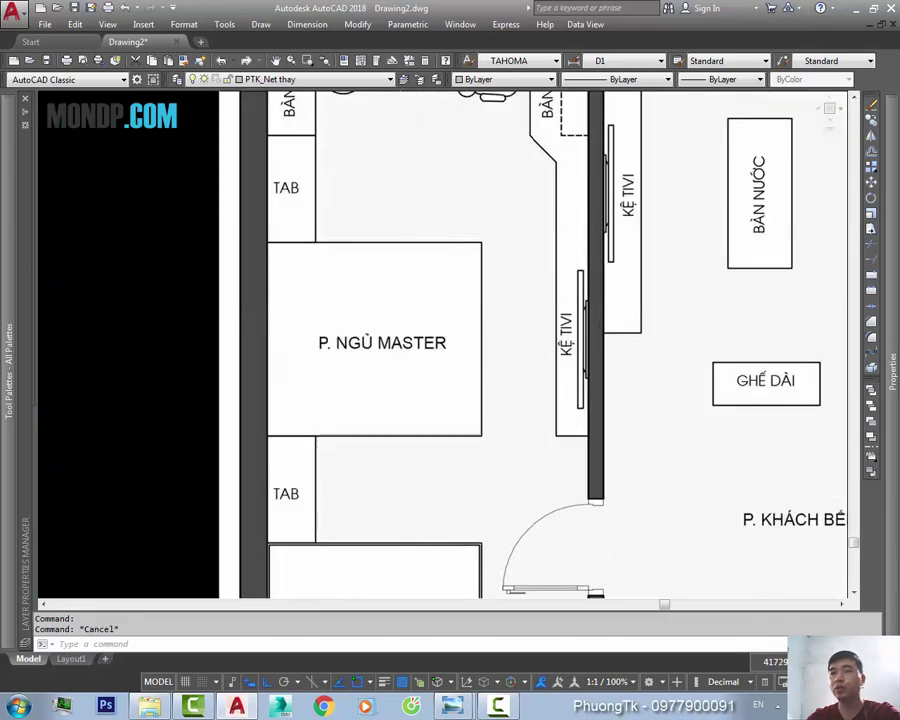
scroll(518, 362, down, 3)
scroll(502, 367, down, 4)
scroll(502, 367, up, 4)
middle_drag(466, 356, 508, 353)
- Start HATCH and select the interior walls and left outer wall as objects to fill
text(h)
key(Return)
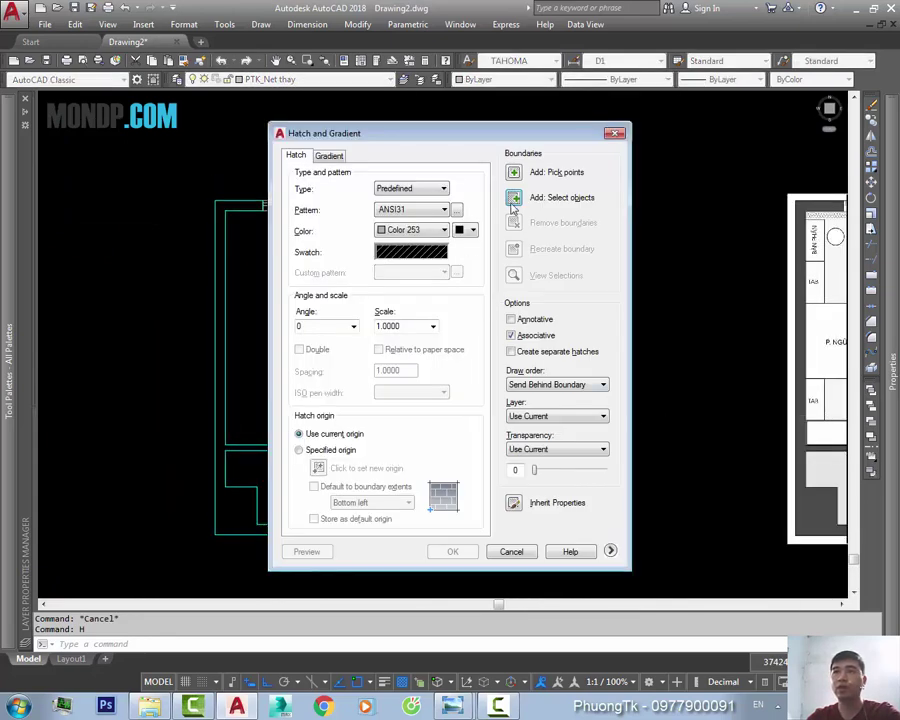
click(513, 199)
drag(539, 327, 323, 331)
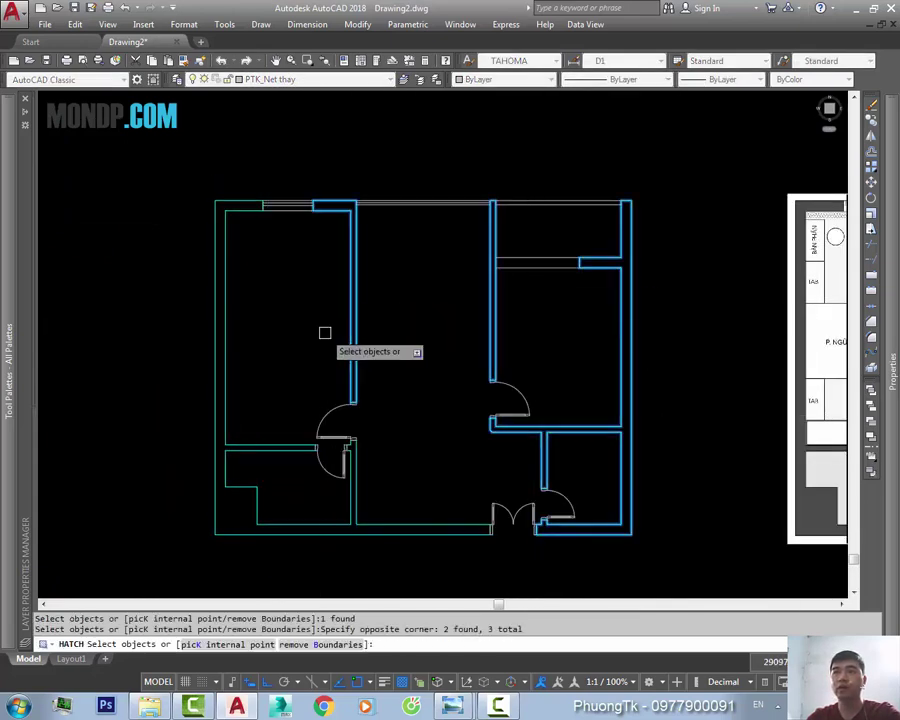
drag(240, 360, 197, 360)
key(Return)
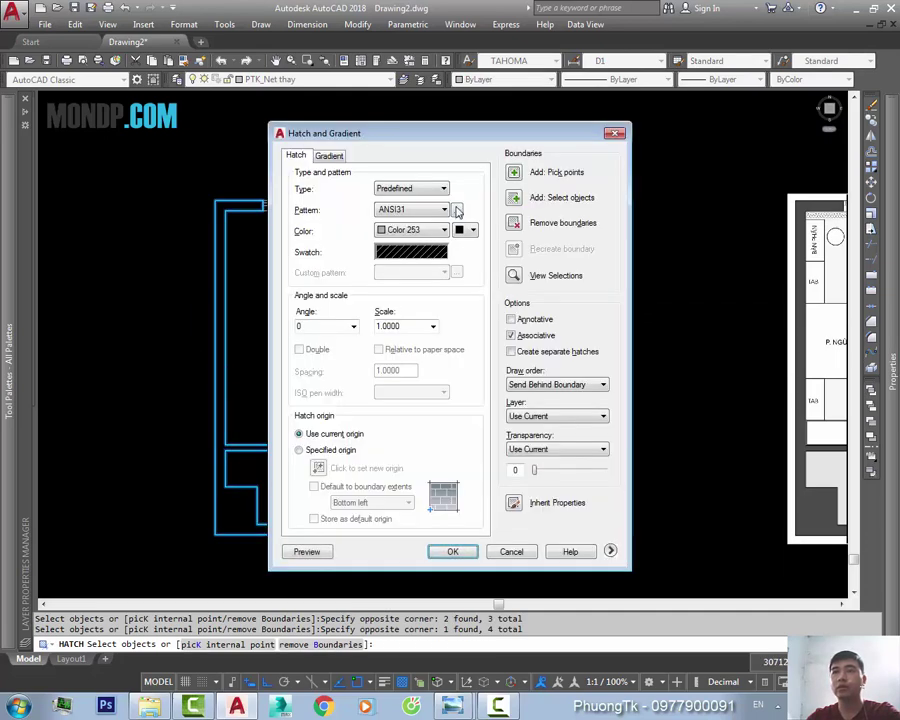
- Choose the ANSI31 pattern and apply the hatch to the selected walls
click(458, 209)
click(366, 225)
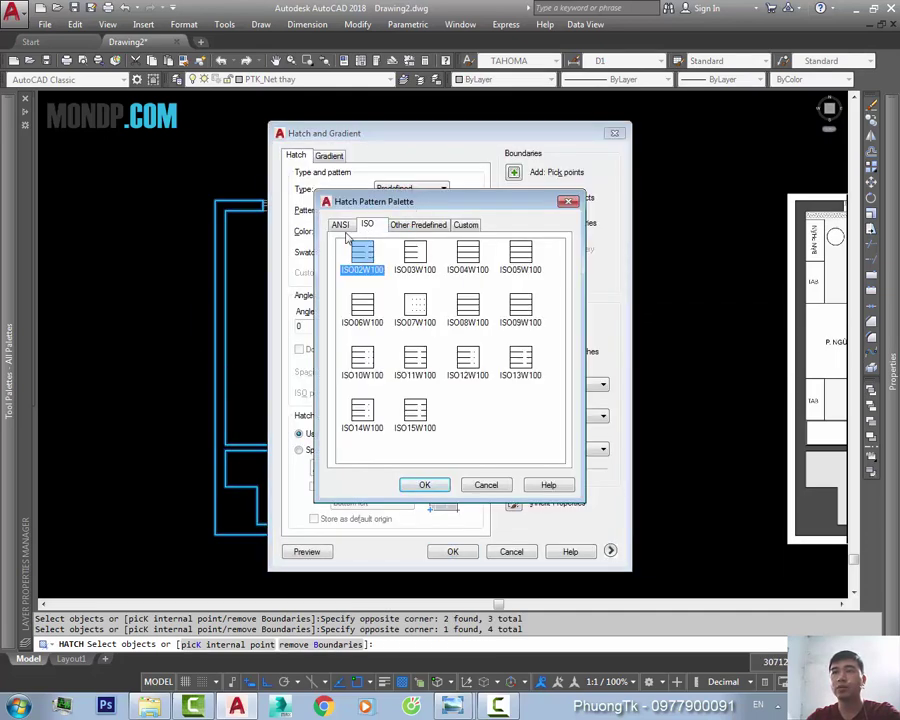
click(343, 228)
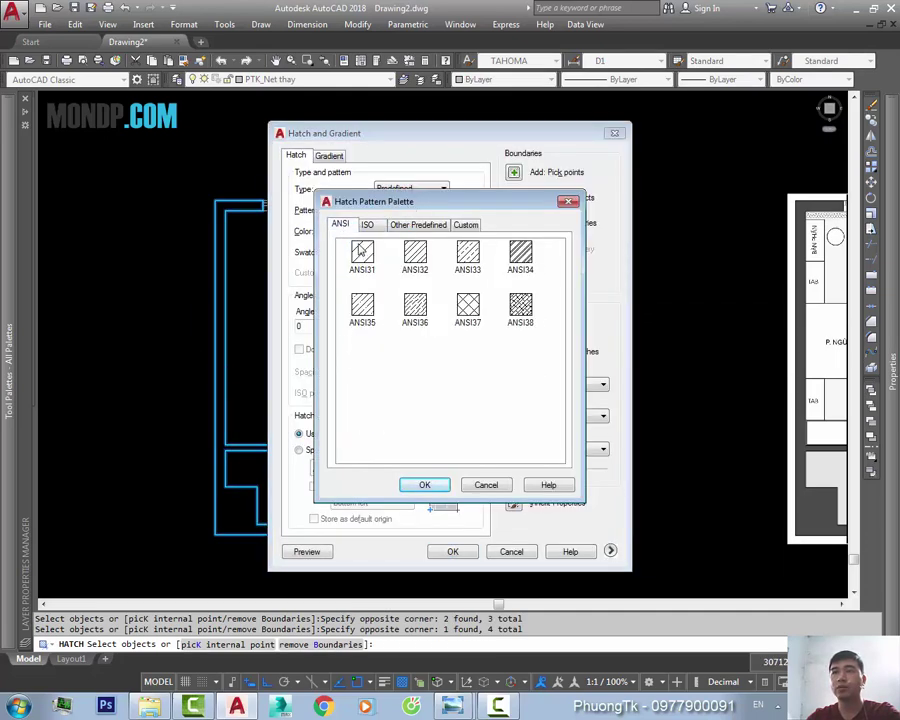
click(440, 485)
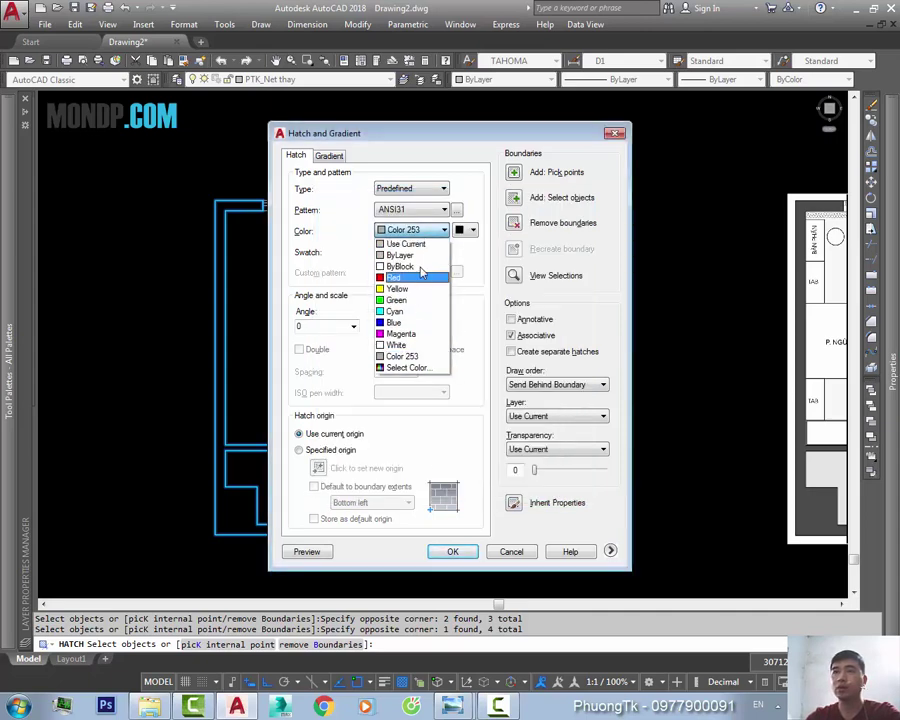
click(453, 552)
scroll(403, 452, up, 5)
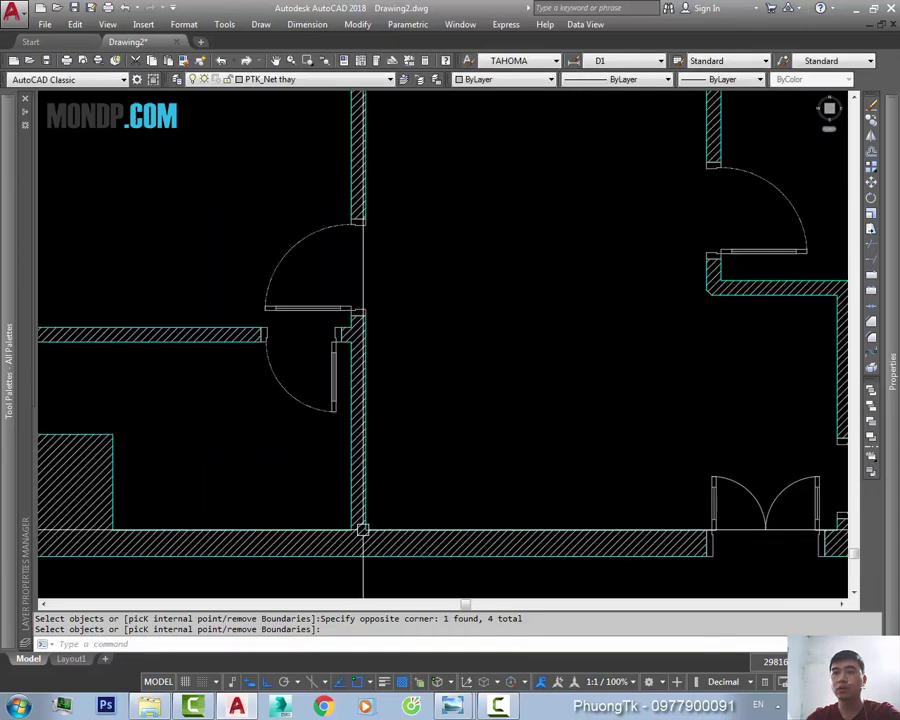
- Move the selected hatch onto the PTK_Hatch layer and deselect it
click(273, 80)
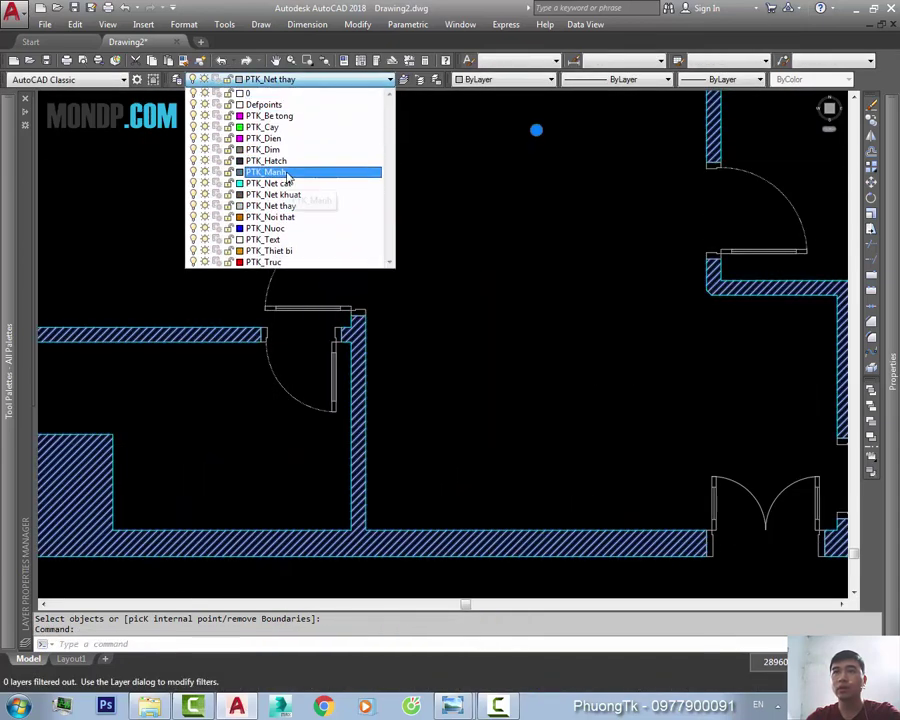
click(286, 161)
key(Escape)
- Pan and zoom around to compare the hatched wall plan against the reference plan image
scroll(508, 326, down, 5)
scroll(522, 312, up, 2)
scroll(517, 335, up, 3)
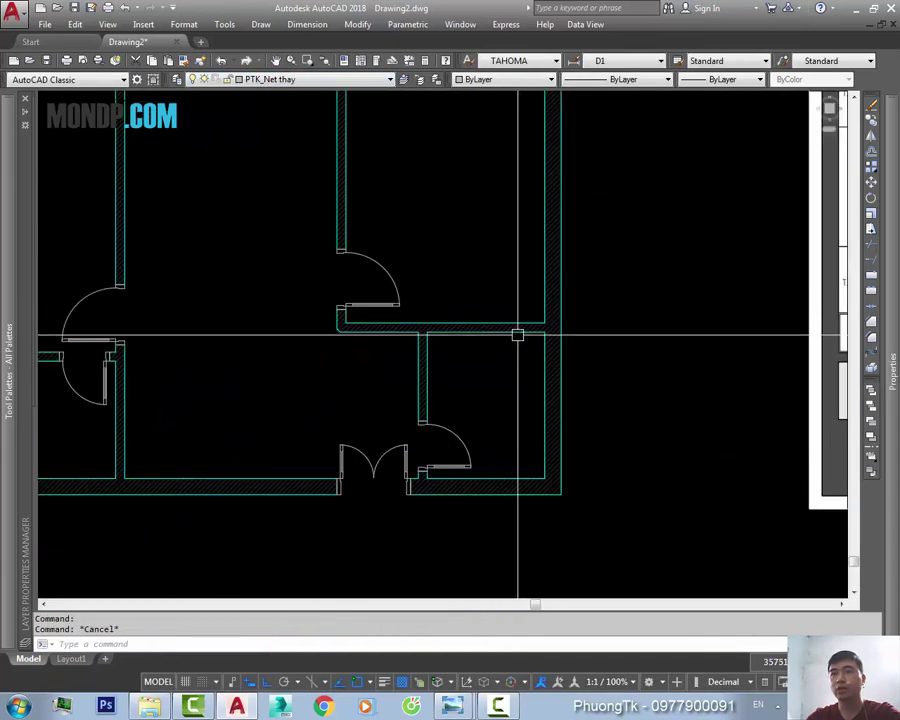
middle_drag(639, 432, 516, 409)
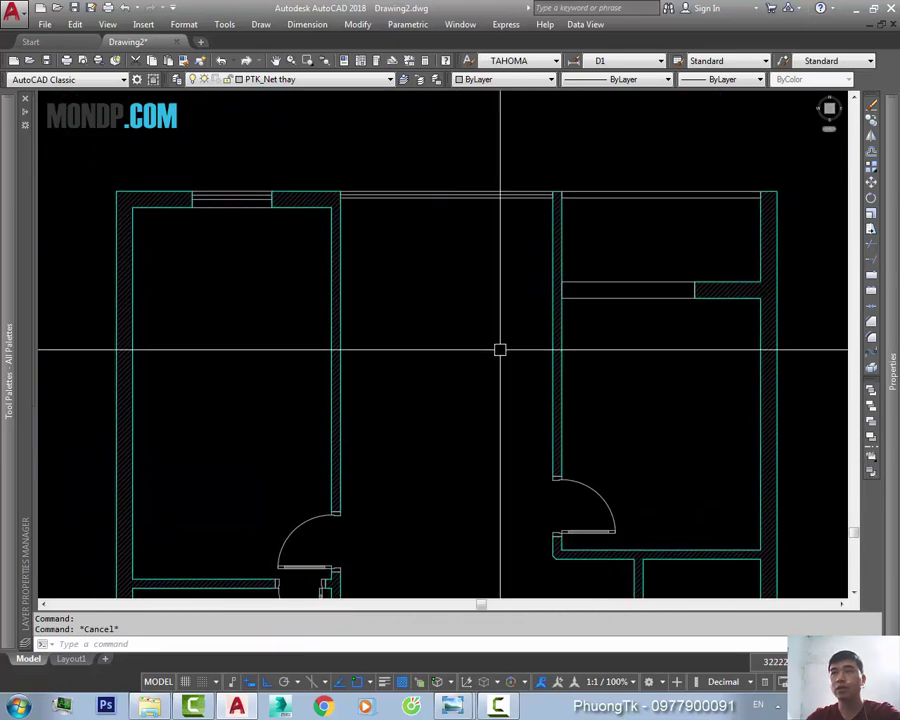
scroll(500, 350, down, 2)
middle_drag(534, 352, 522, 301)
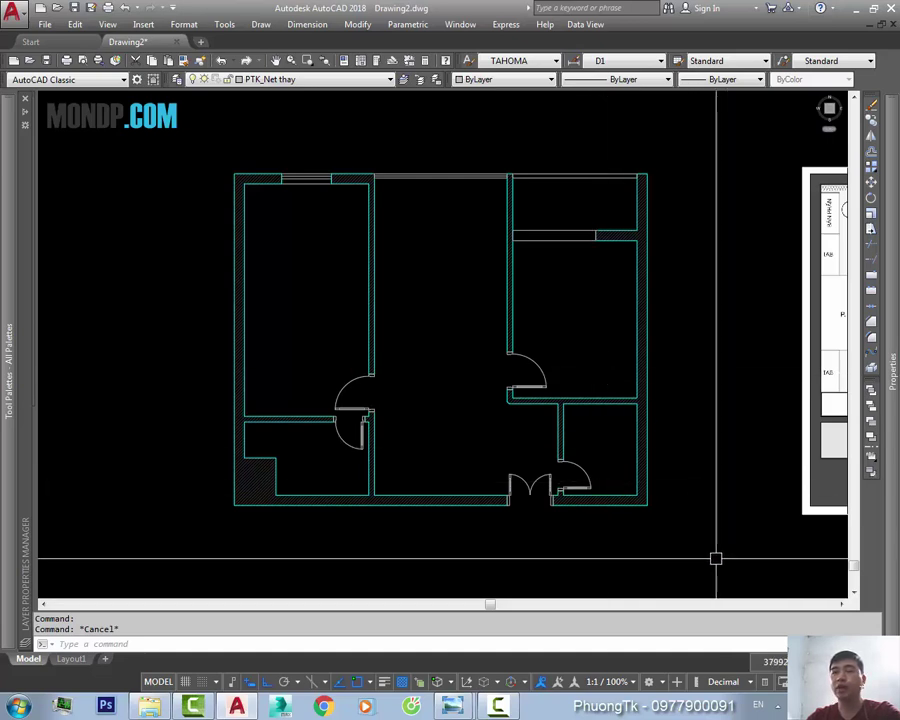
scroll(709, 538, up, 2)
middle_drag(709, 538, 366, 496)
scroll(410, 490, down, 1)
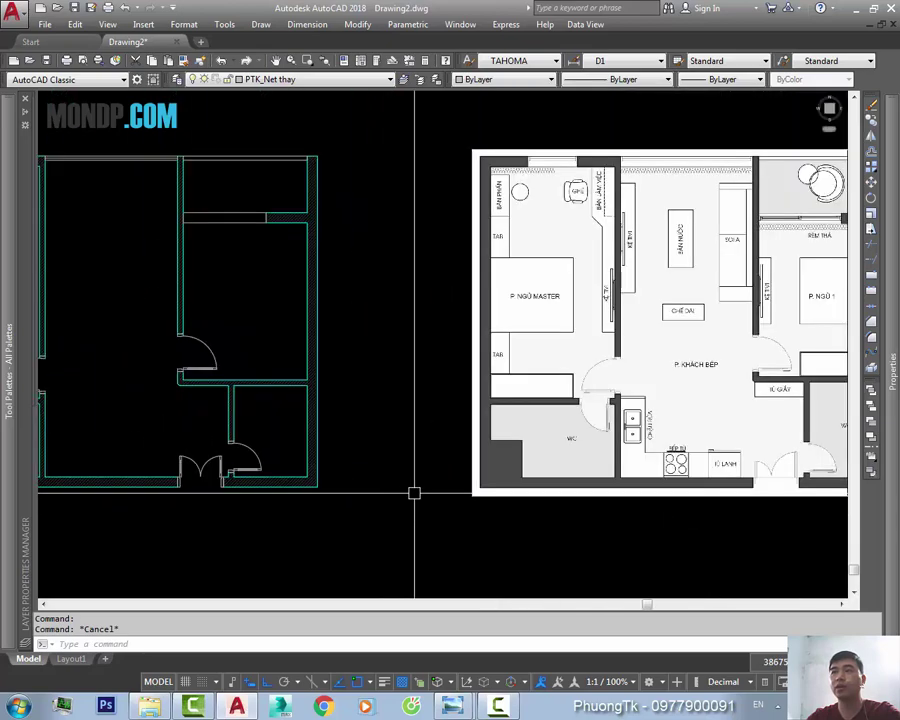
middle_drag(516, 490, 342, 484)
scroll(413, 447, up, 2)
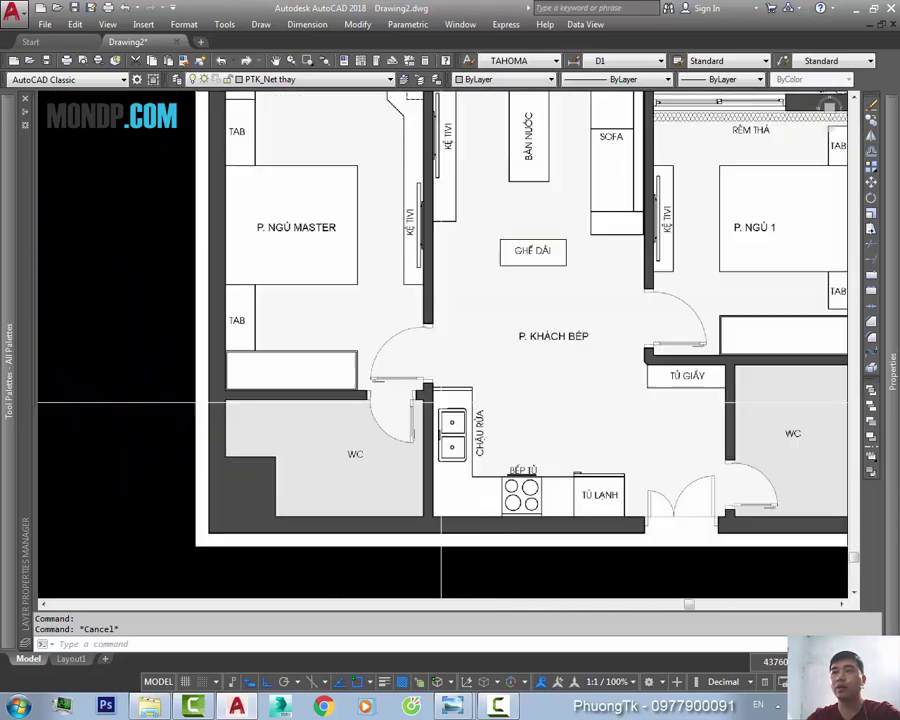
scroll(438, 400, down, 2)
middle_drag(422, 412, 820, 436)
scroll(436, 395, up, 3)
scroll(586, 418, down, 1)
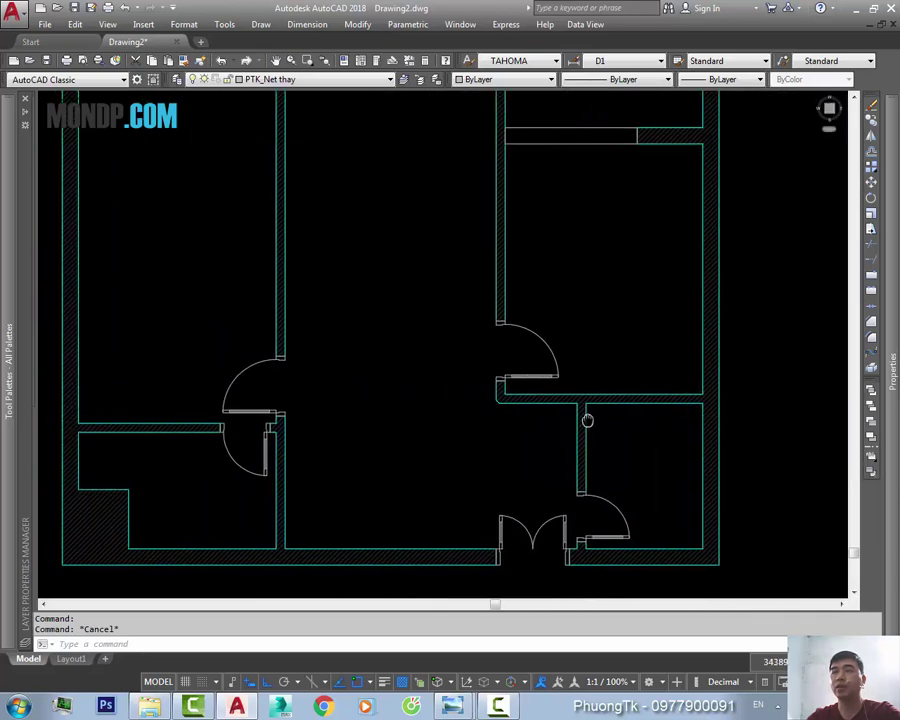
scroll(584, 418, down, 2)
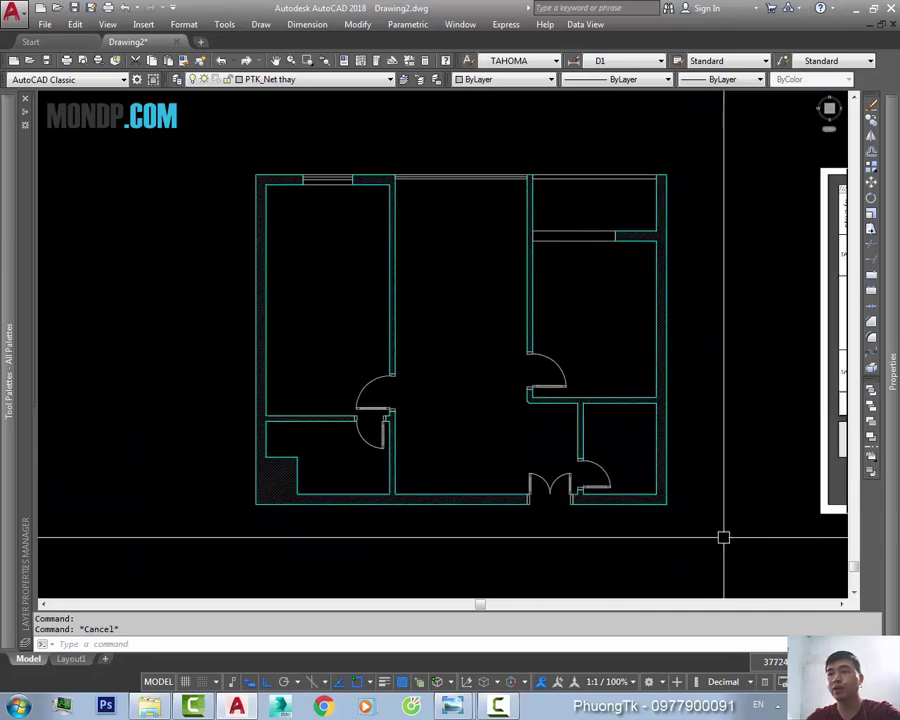